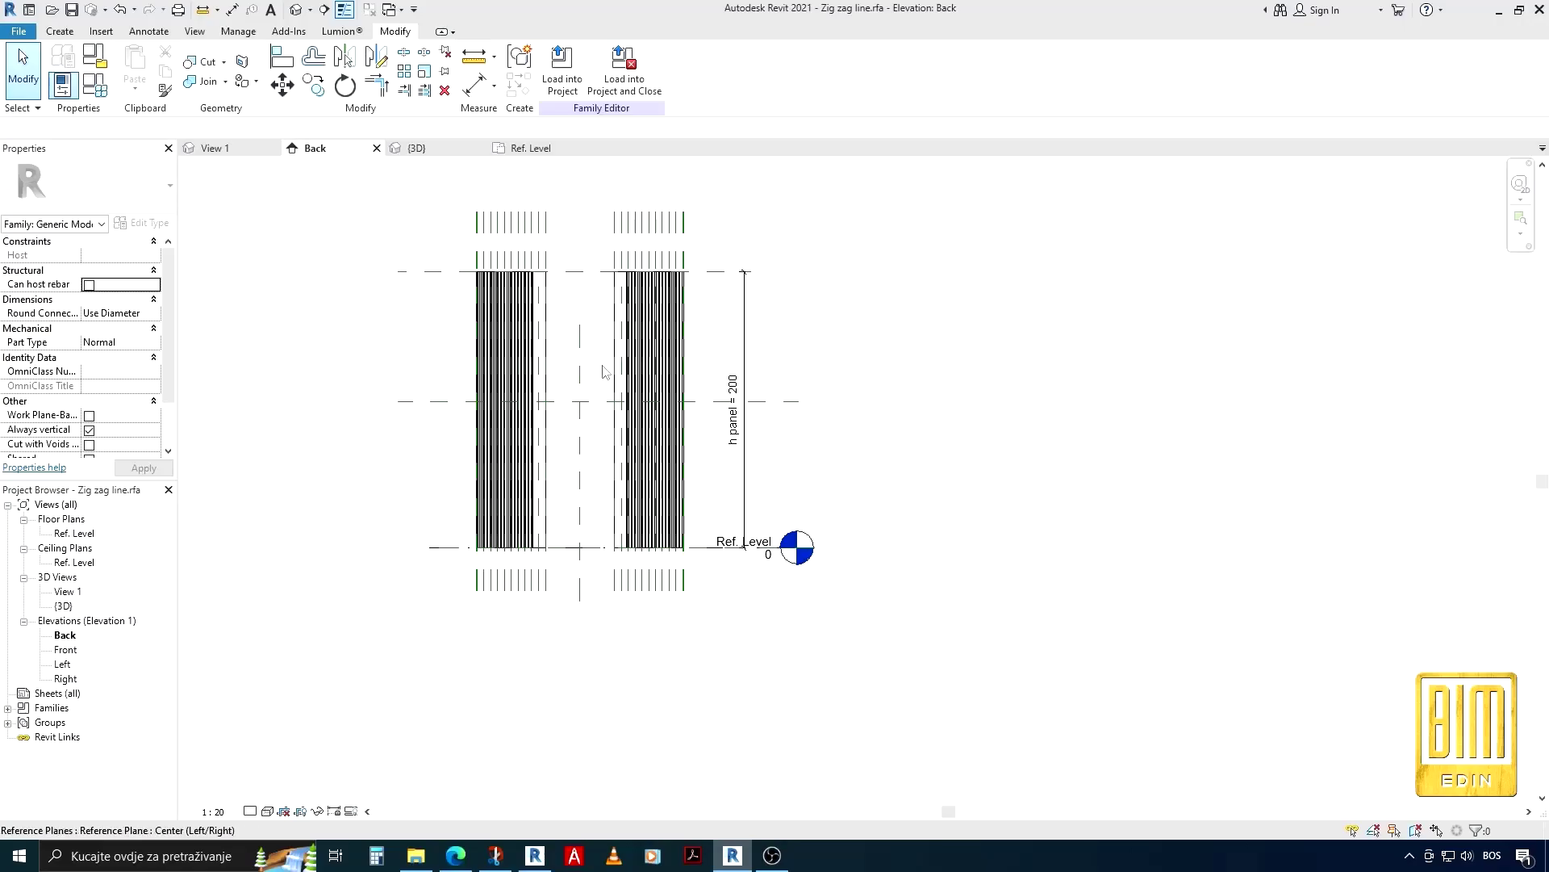
Place an aligned dimension from the top reference plane through the middle plane to Ref. Level
scroll(597, 476, "up", 2)
scroll(605, 508, "down", 2)
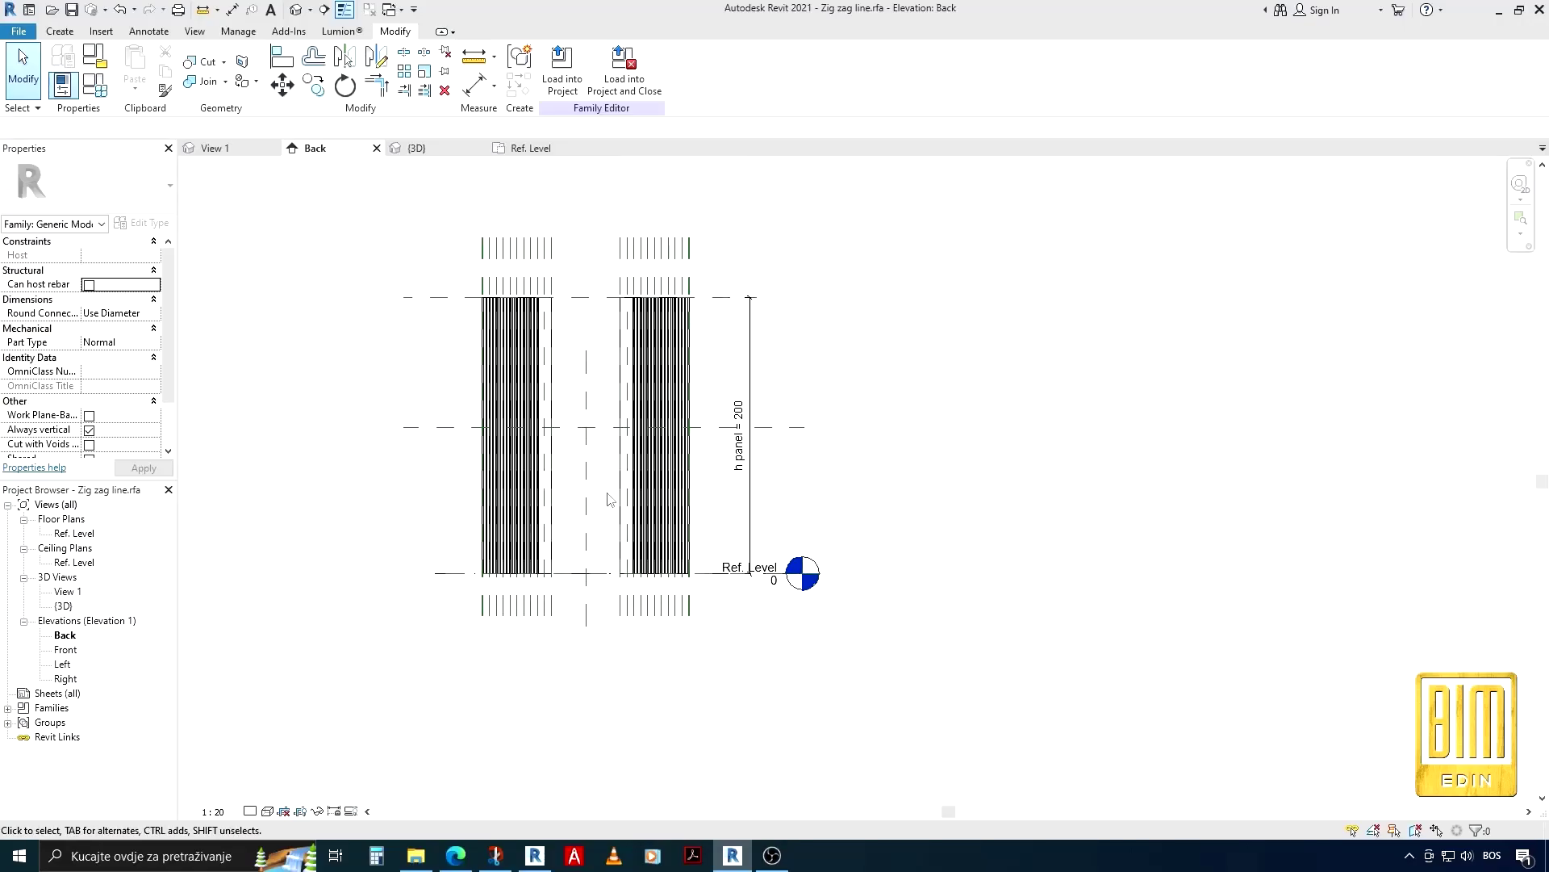
scroll(607, 498, "up", 1)
scroll(746, 396, "down", 1)
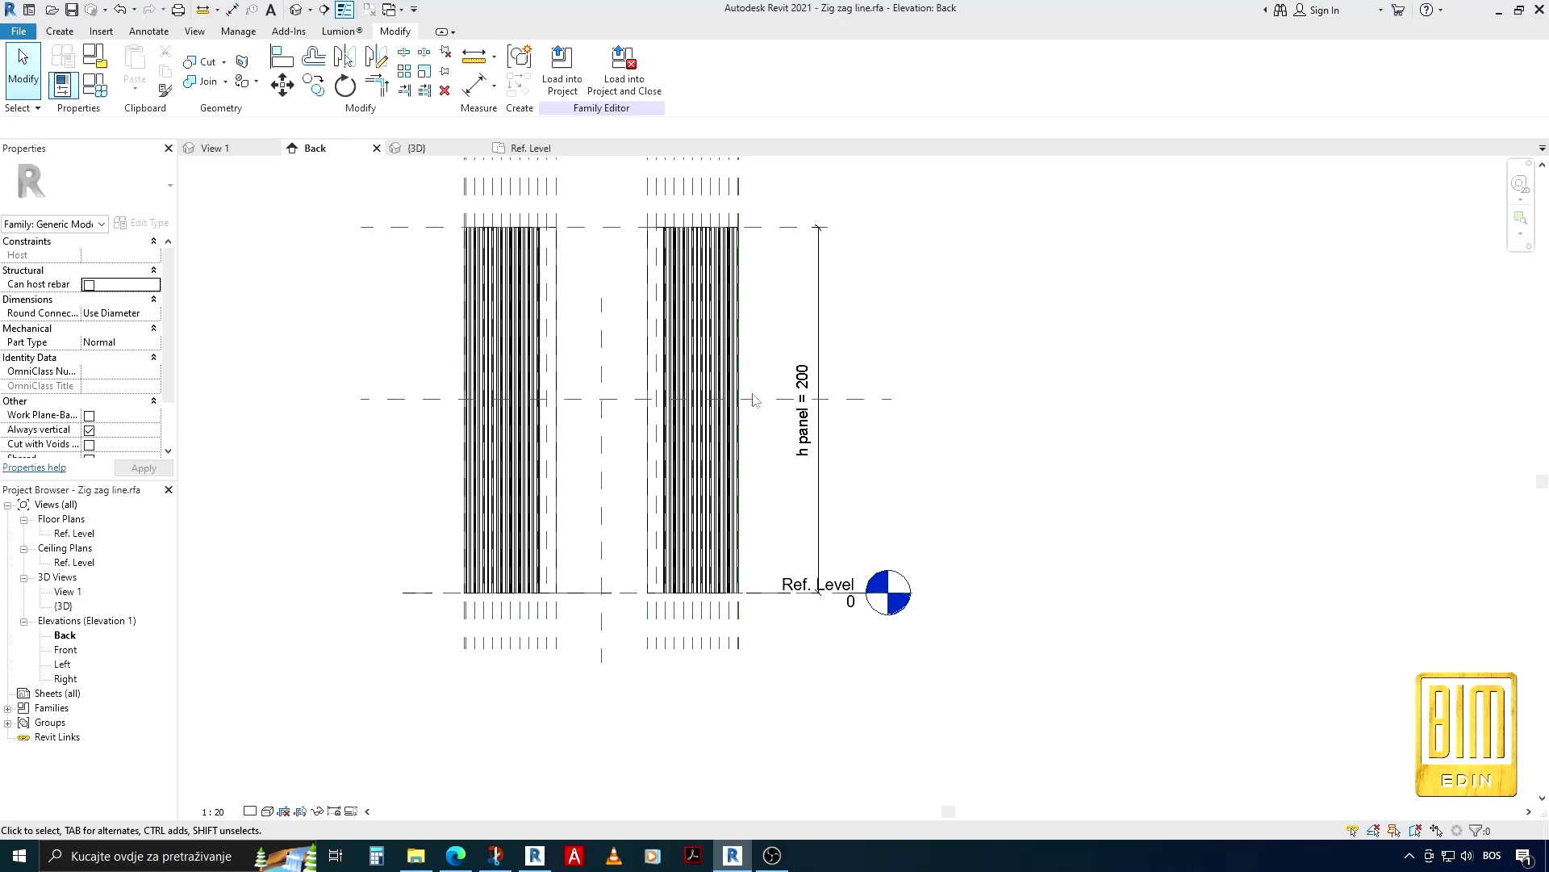
left_click(481, 94)
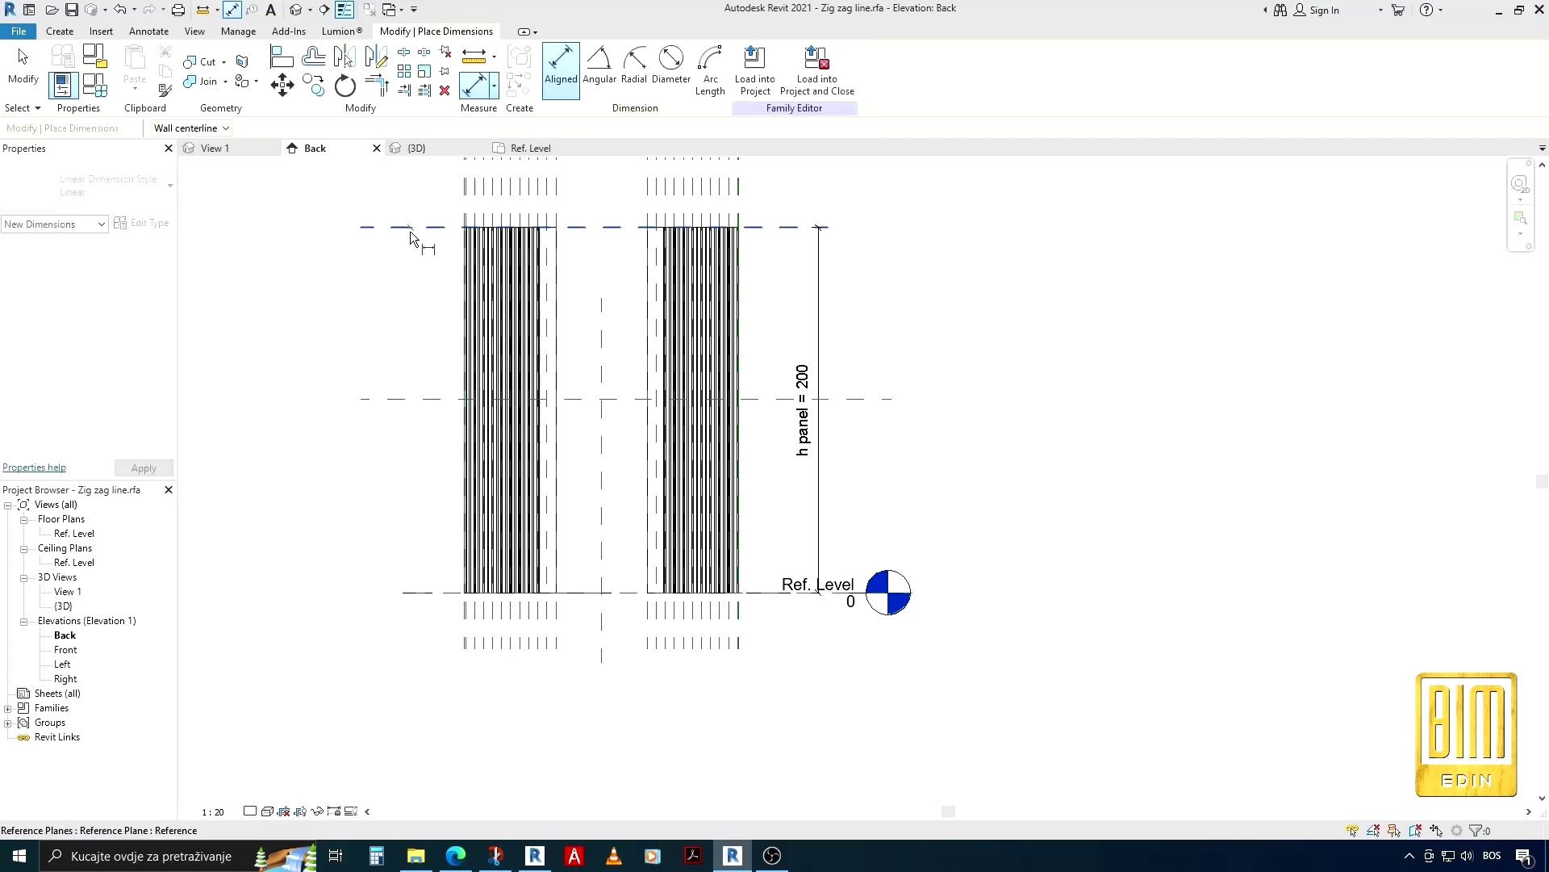
left_click(410, 228)
left_click(424, 399)
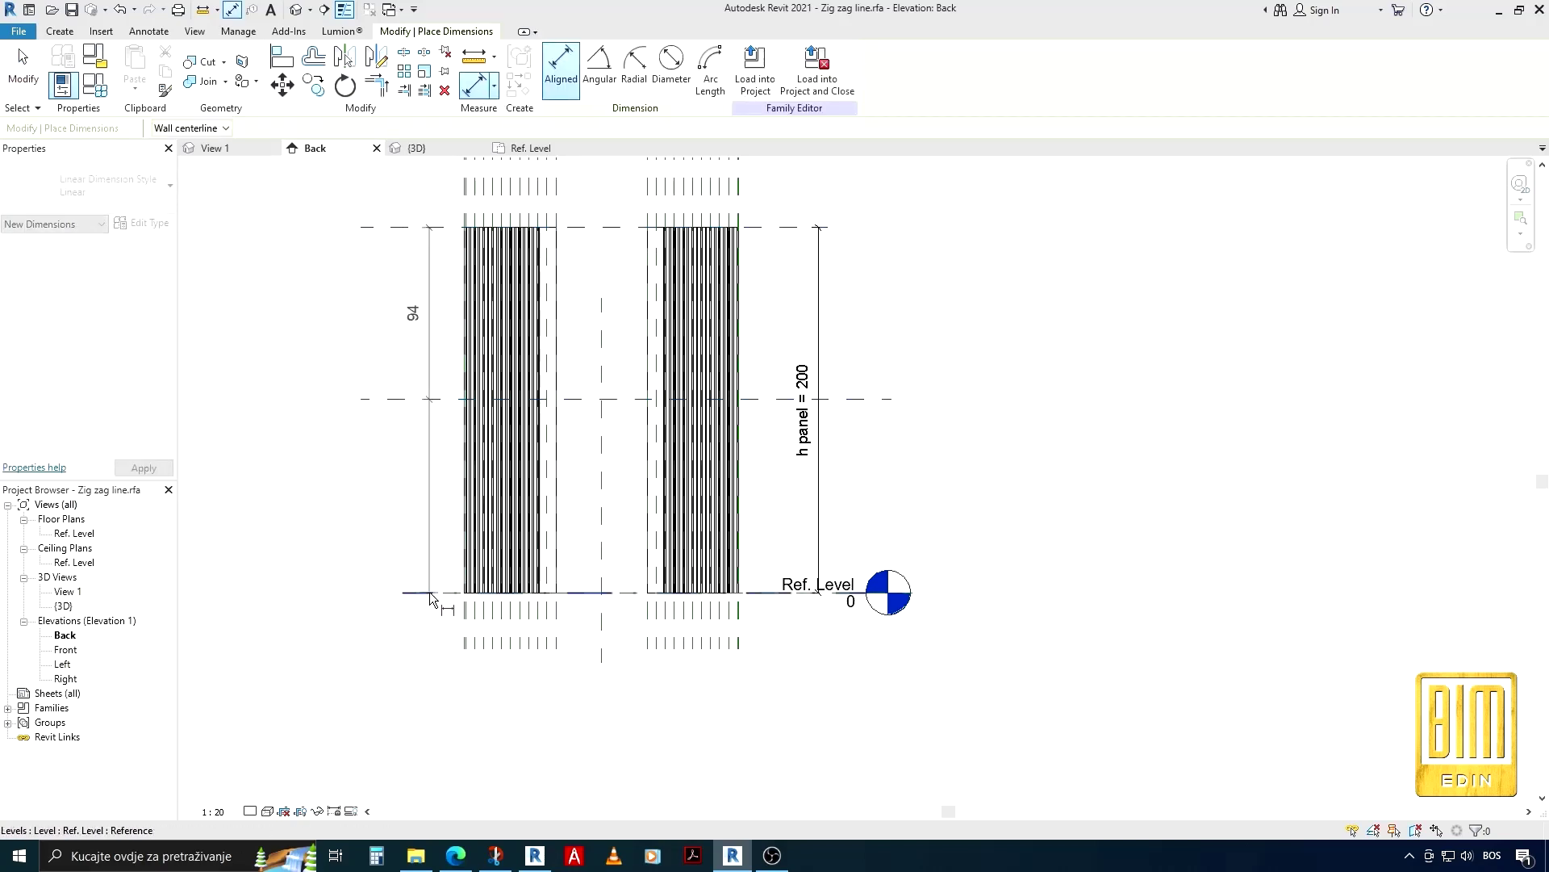
left_click(429, 593)
left_click(413, 521)
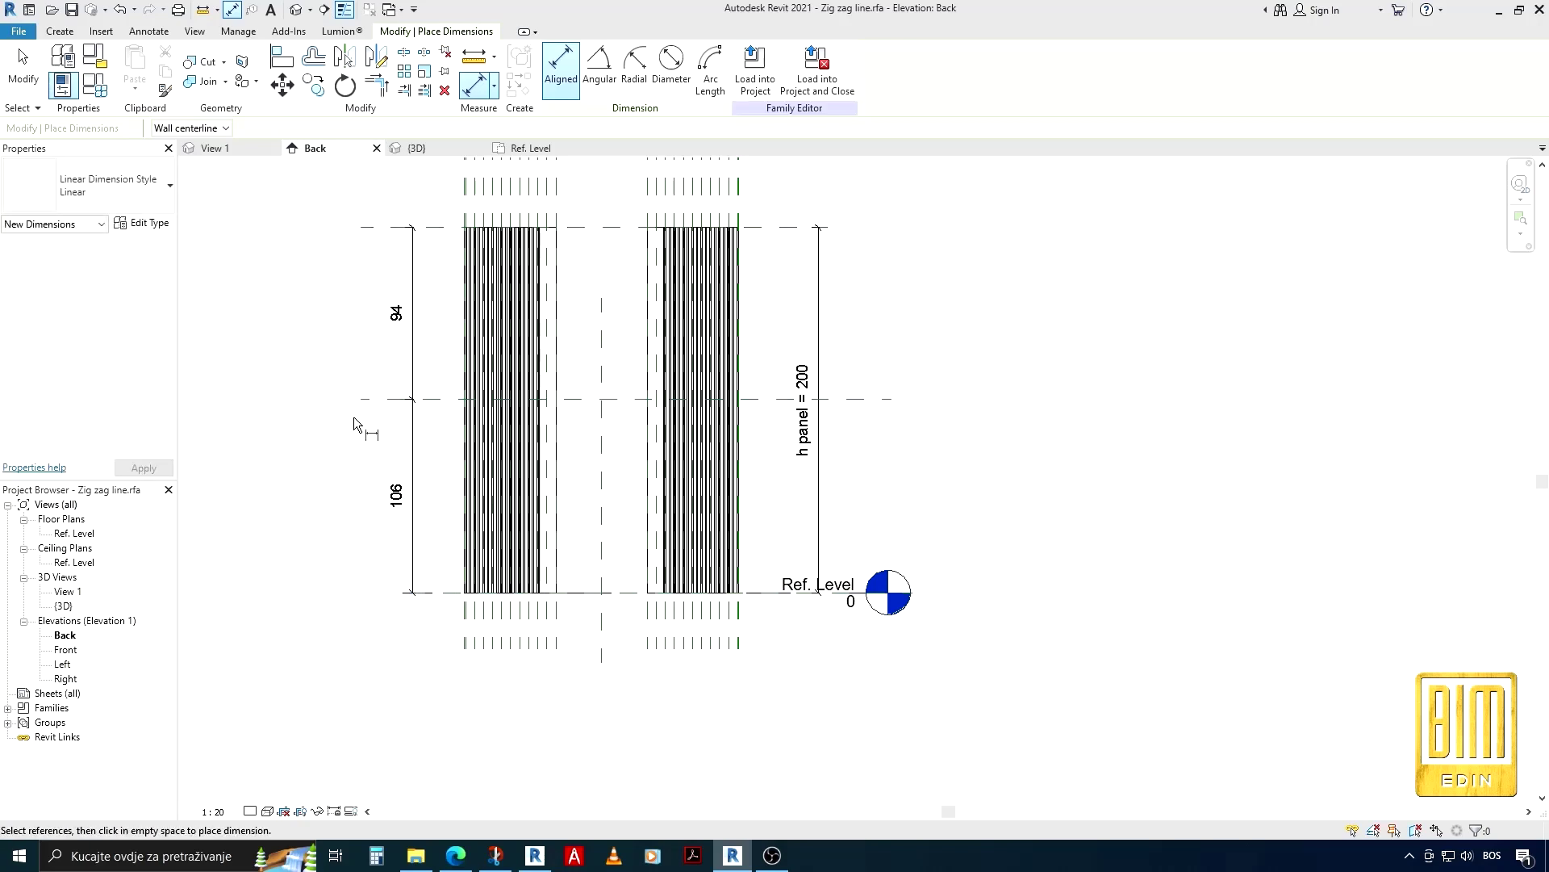
Make the 94/106 dimension string equal (EQ) so the middle plane stays centred
left_click(27, 91)
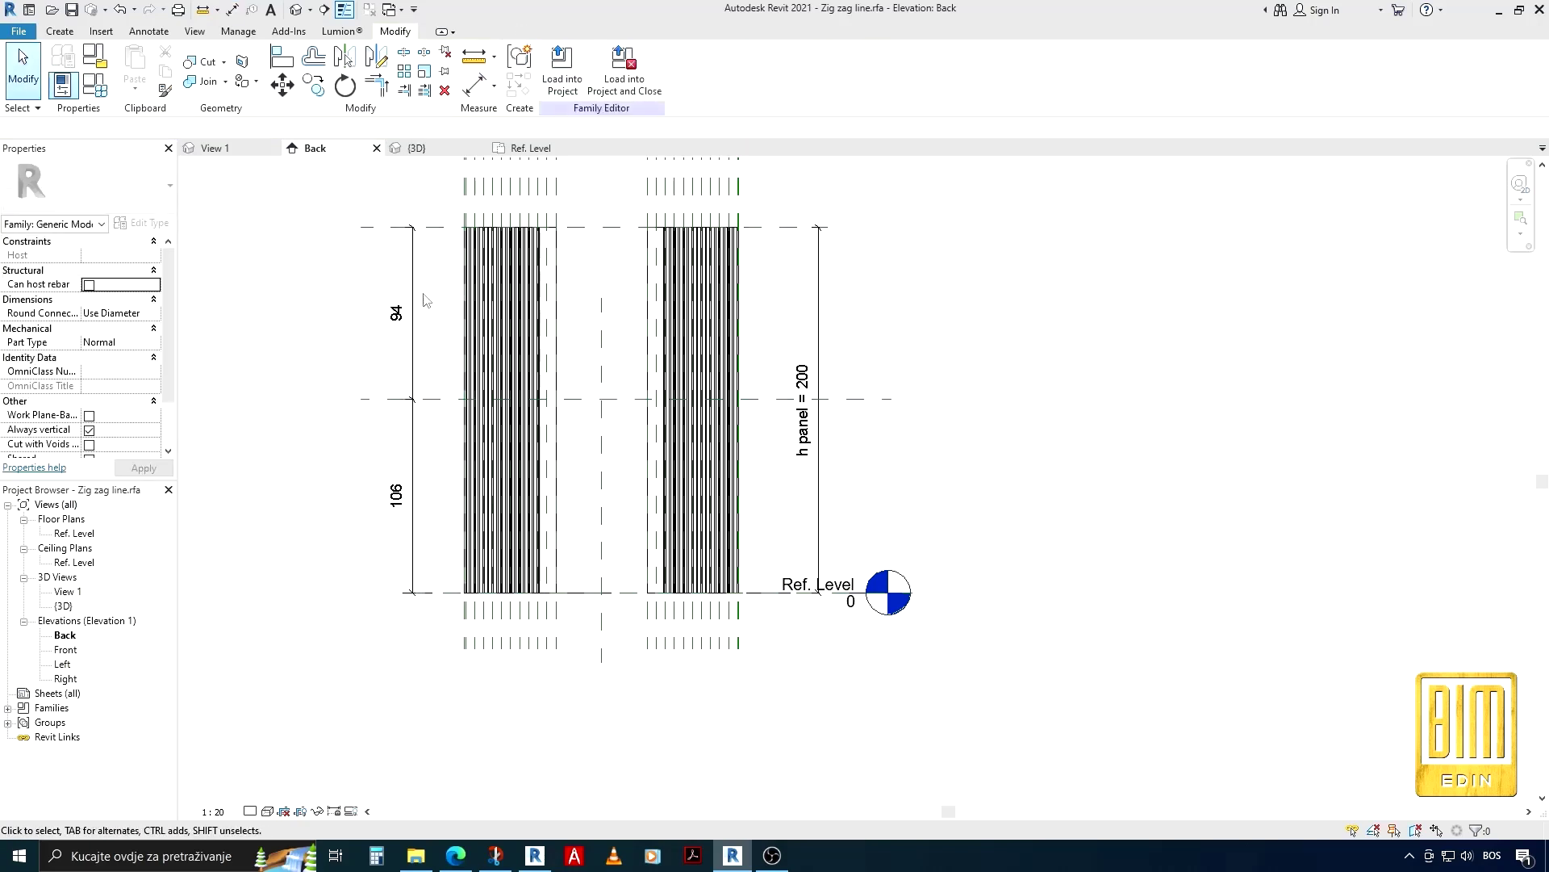
left_click(413, 452)
left_click(365, 409)
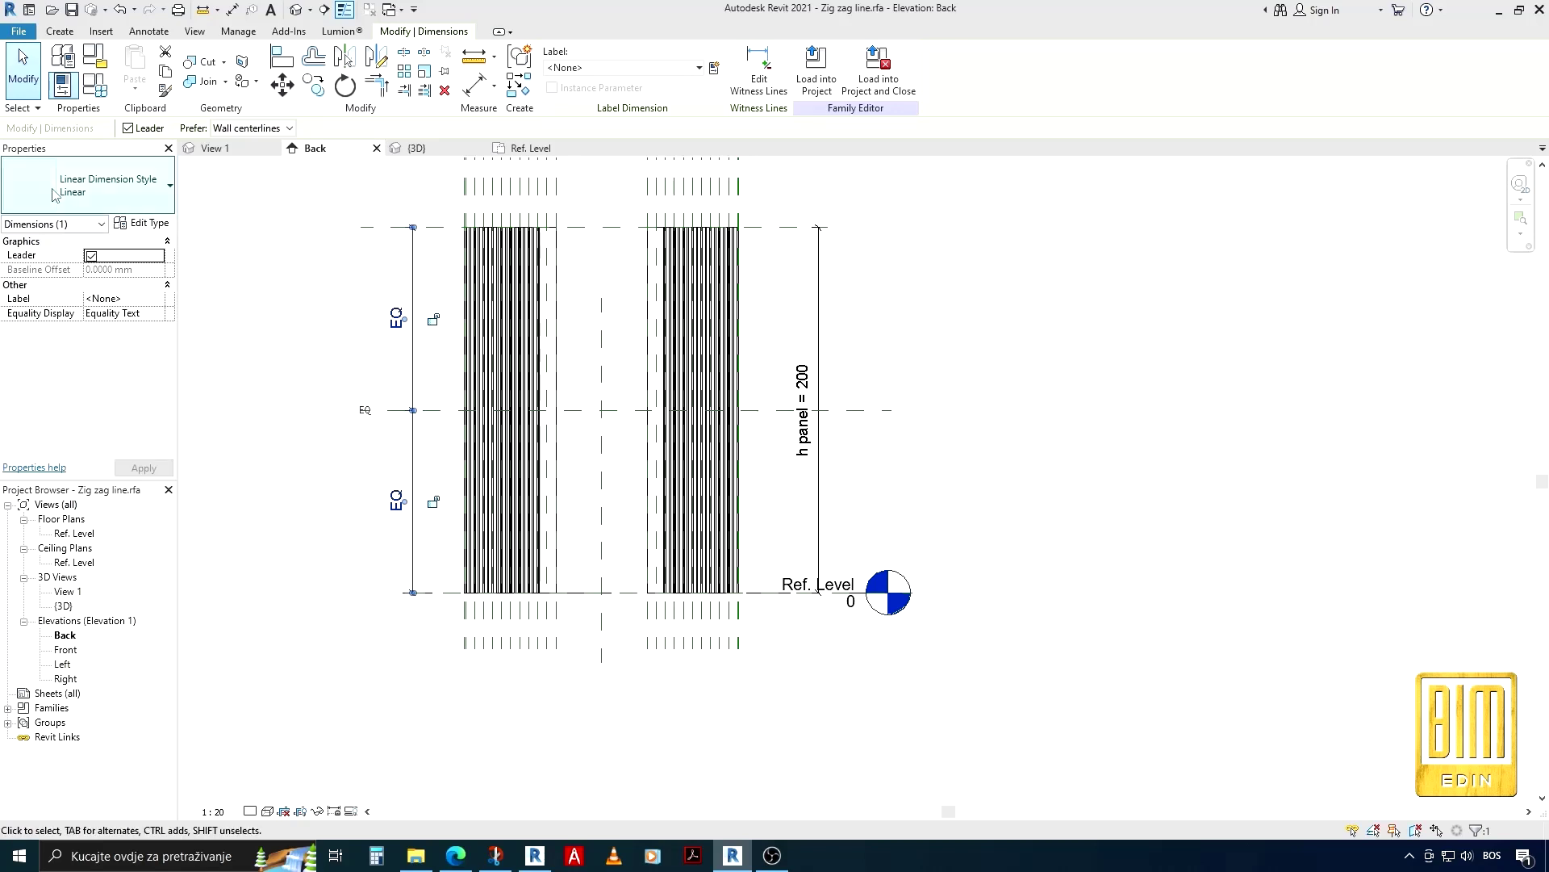
left_click(23, 81)
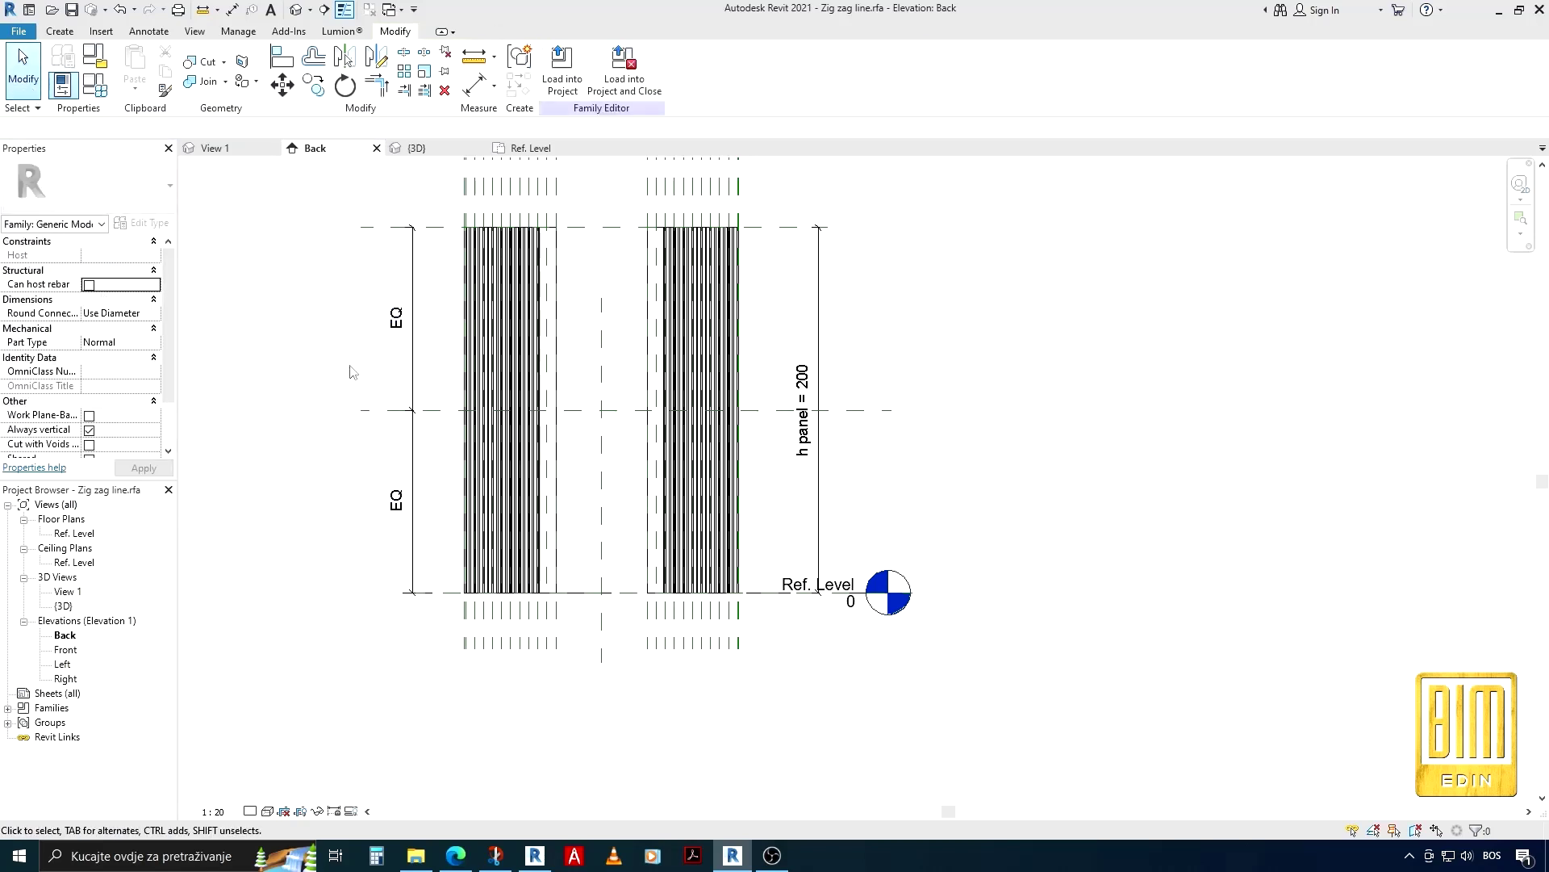
Load the Doorknob family into the Zig zag line.rfa family
left_click(438, 152)
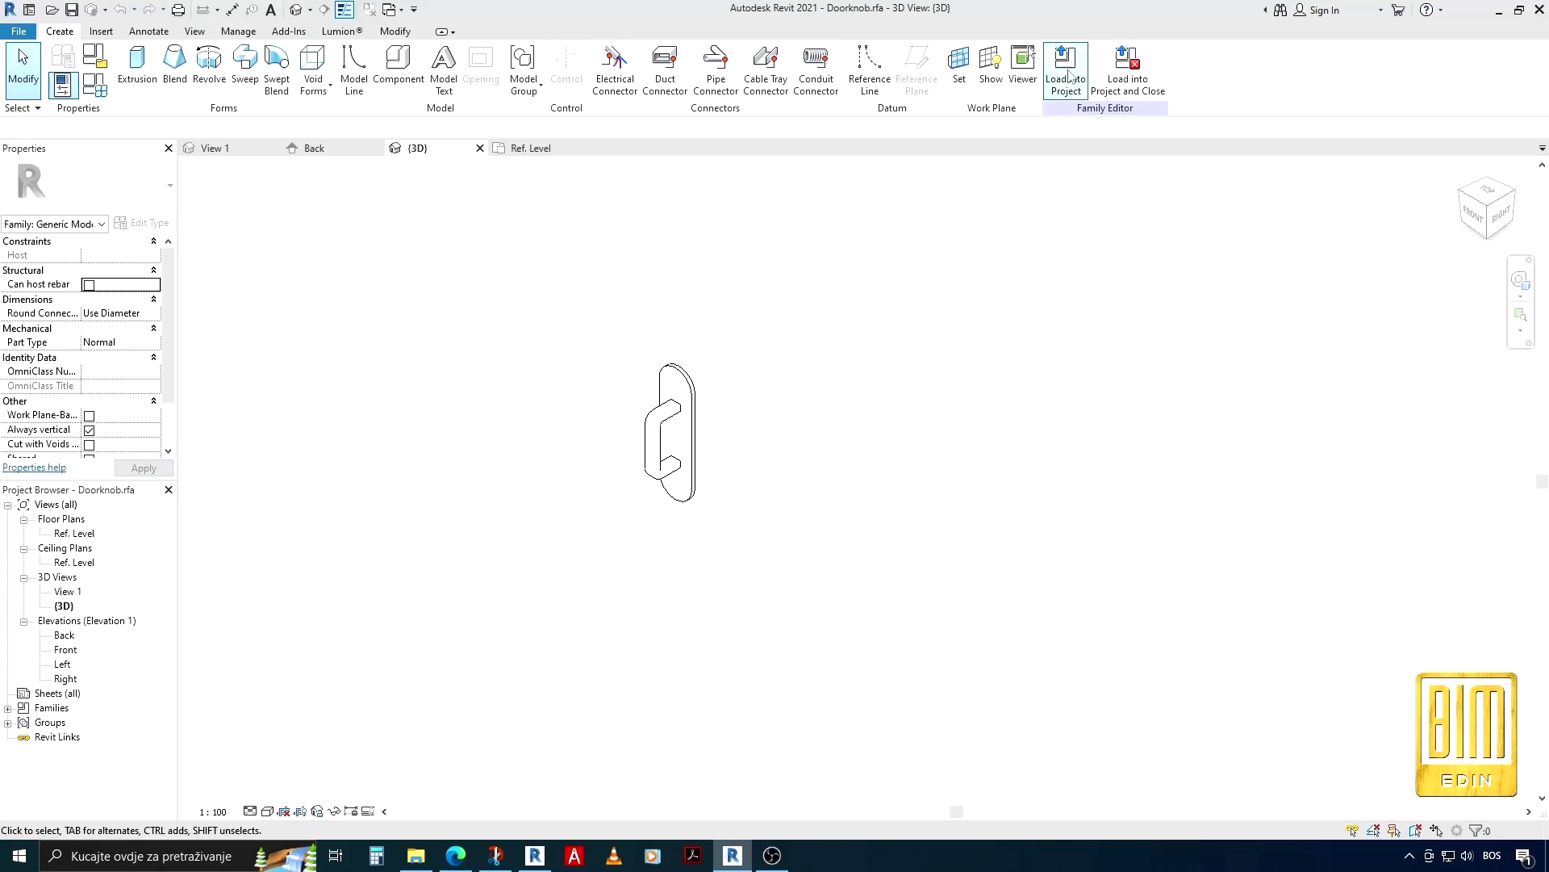
left_click(1066, 71)
left_click(741, 548)
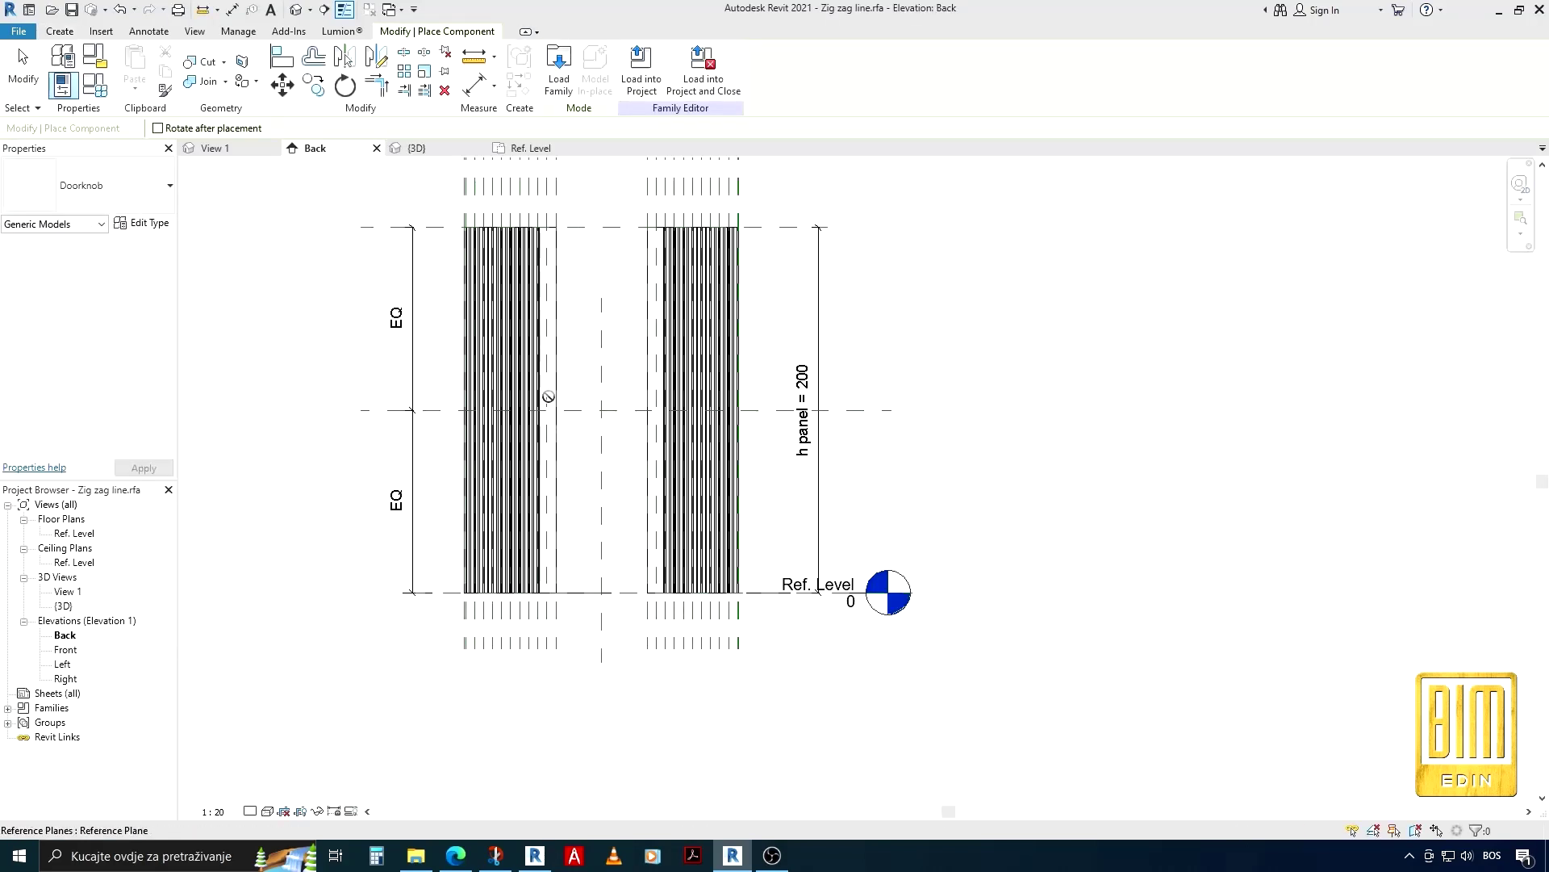
In the Ref. Level floor plan, place a Doorknob component below the left panel's flat end
scroll(544, 410, "up", 2)
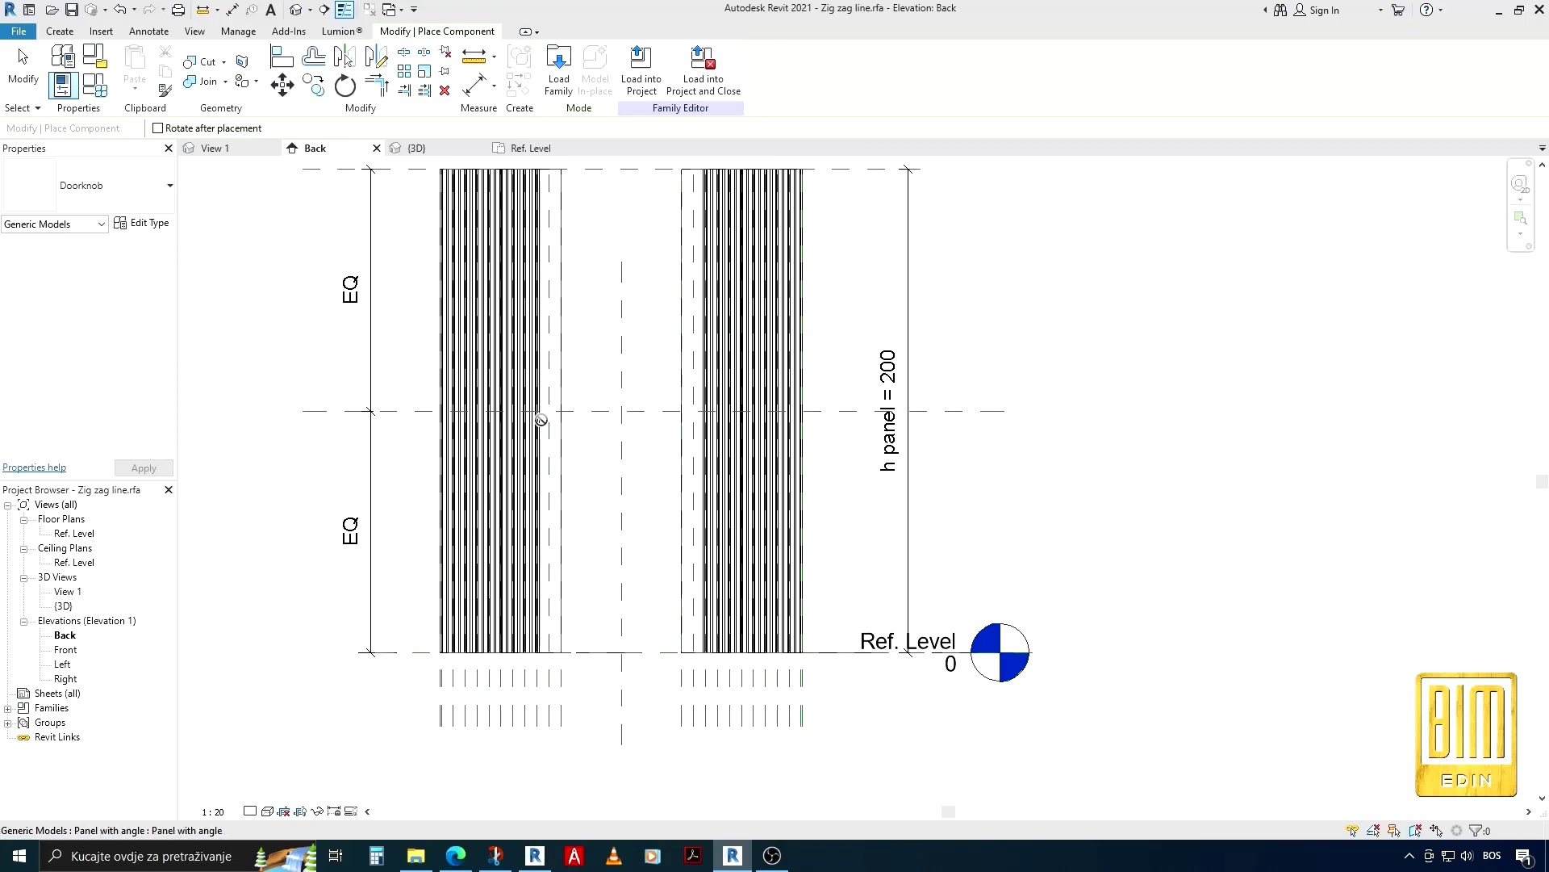
double_click(66, 535)
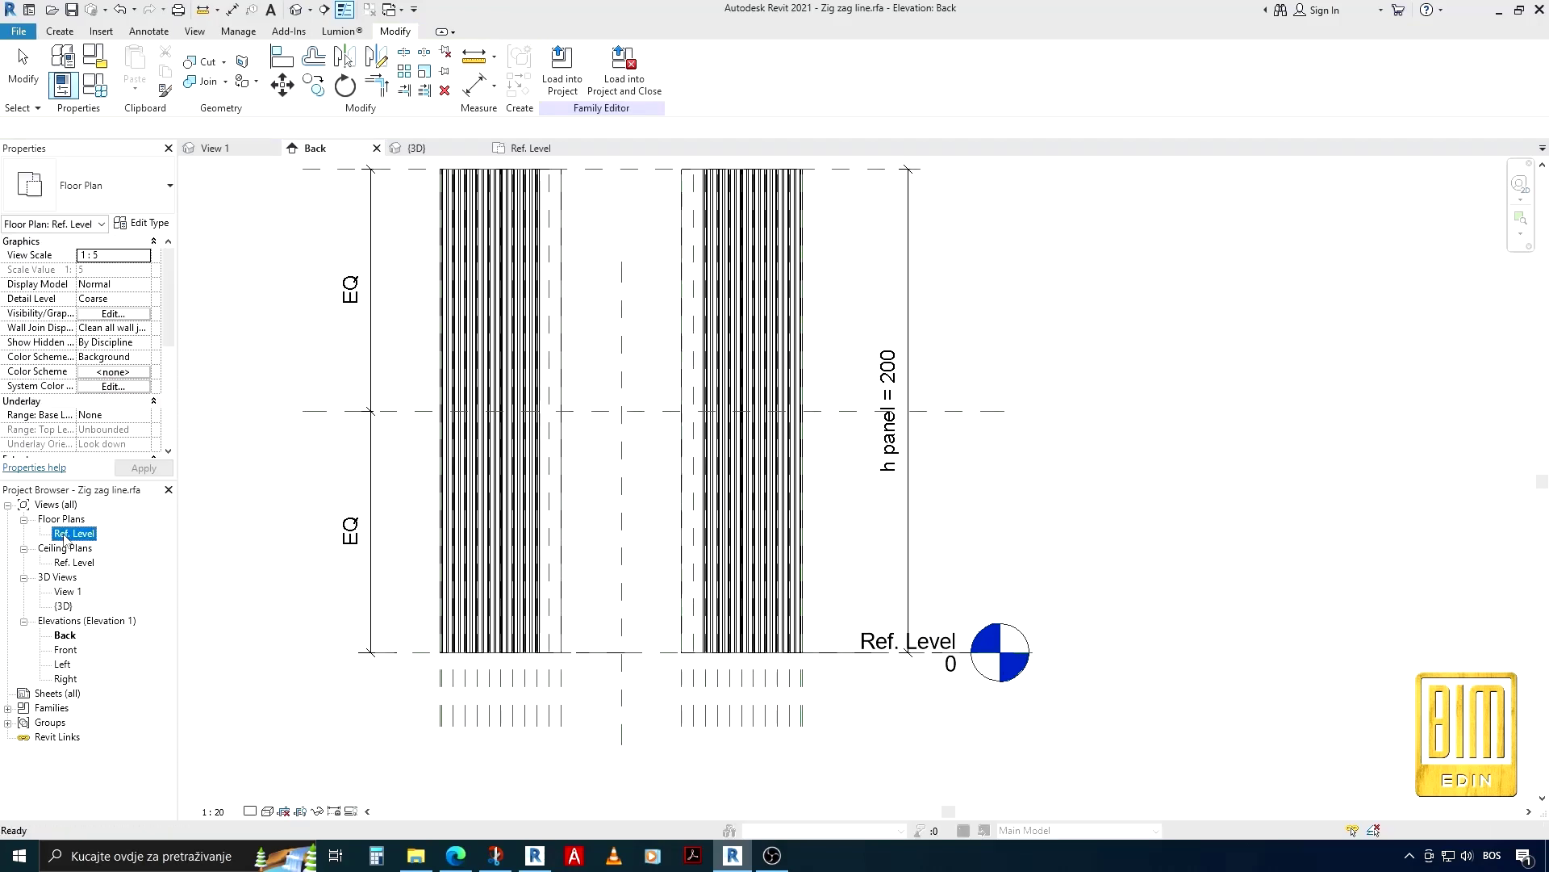
scroll(815, 504, "up", 2)
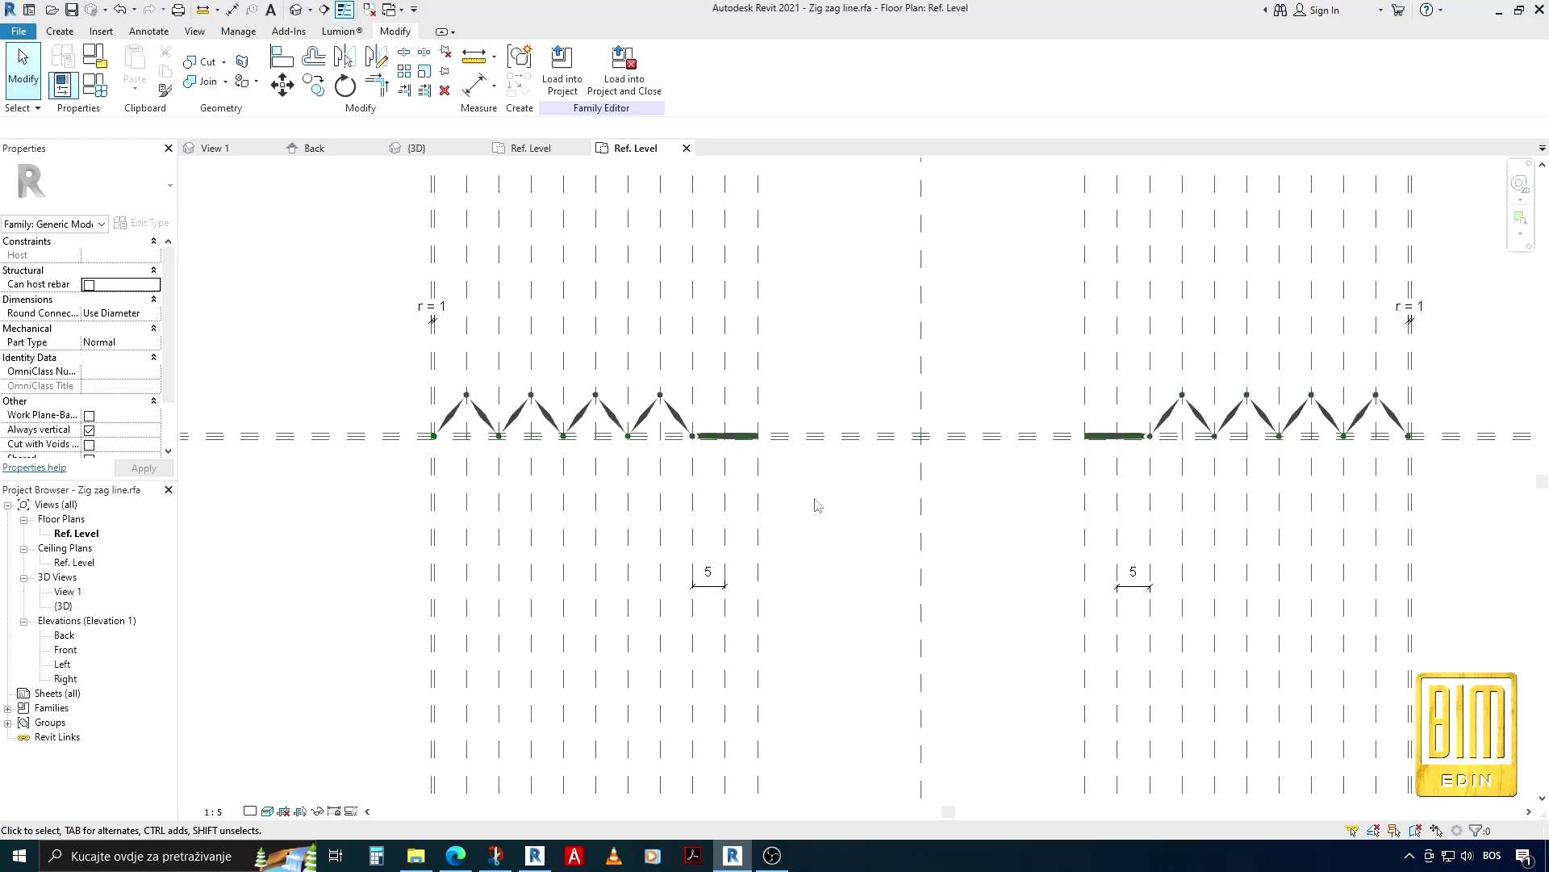
left_click(60, 31)
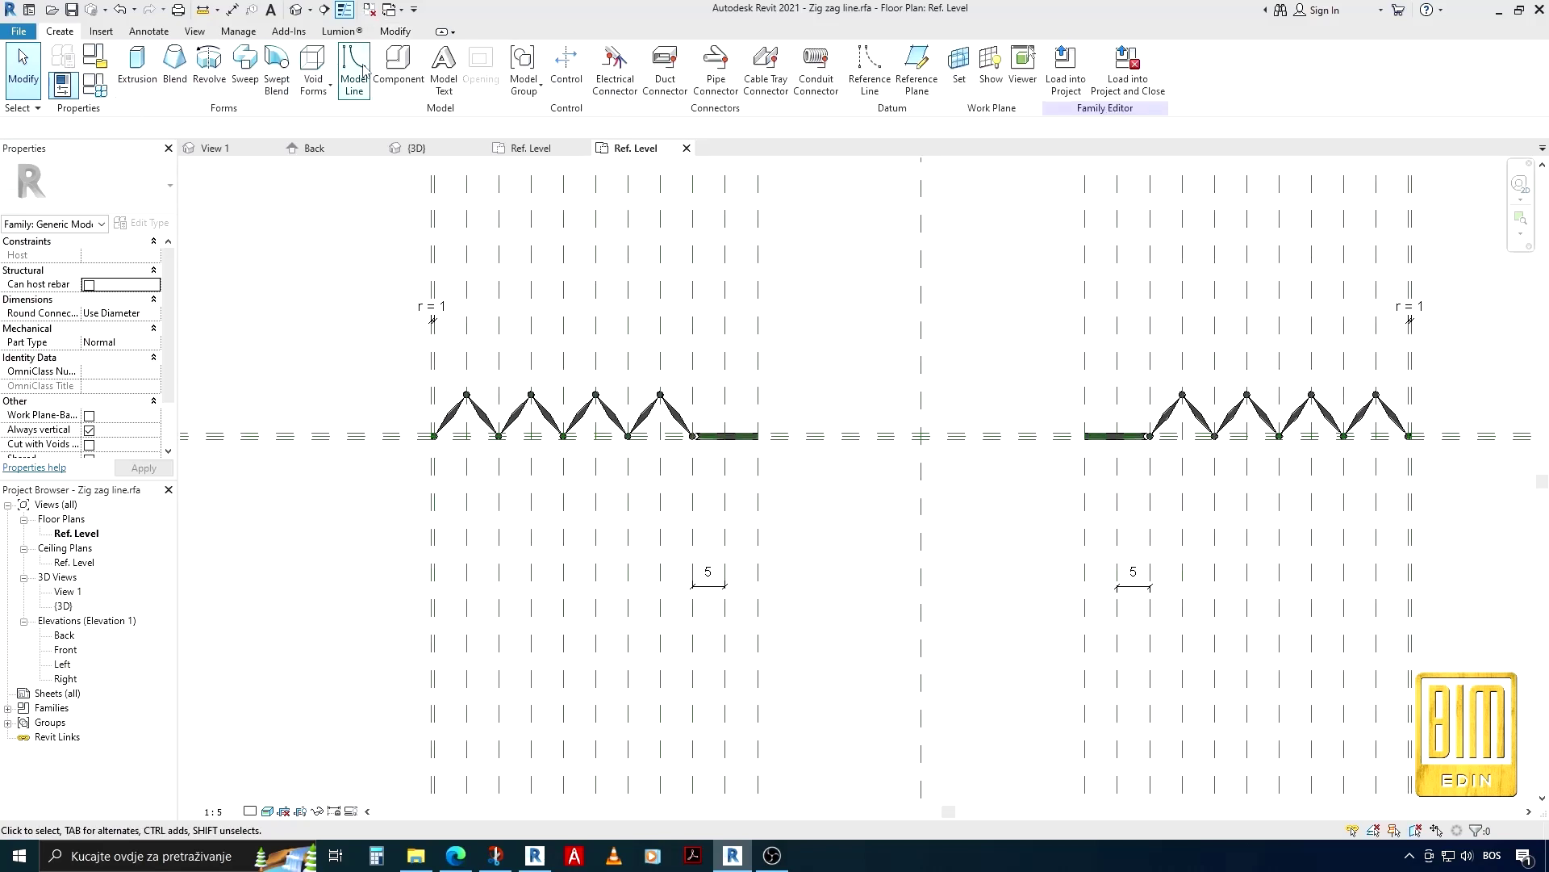
left_click(400, 71)
scroll(767, 459, "up", 1)
scroll(766, 459, "up", 2)
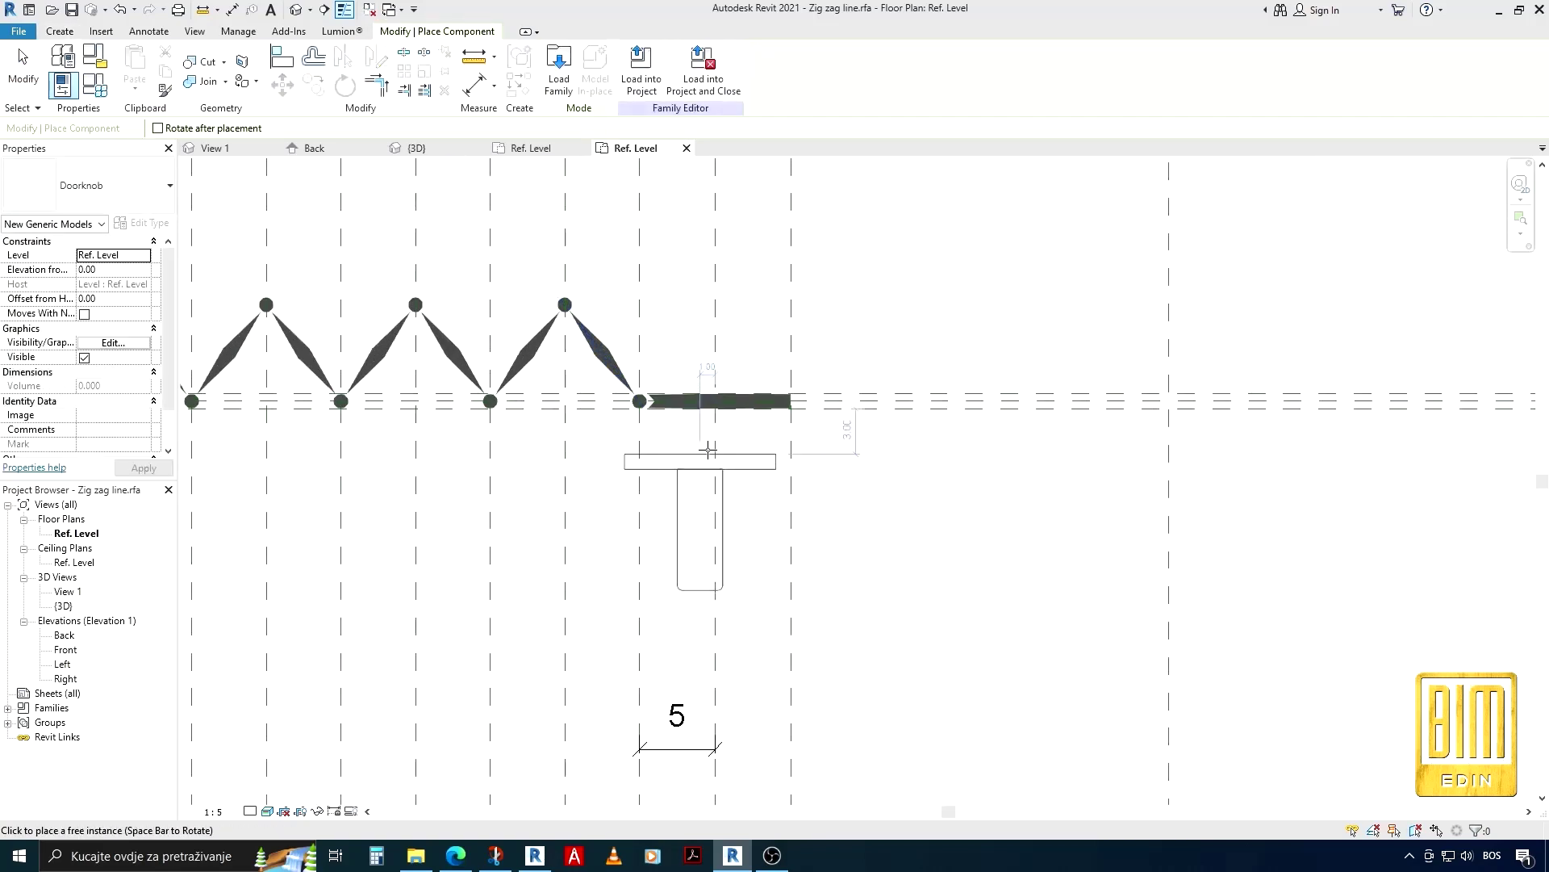
left_click(708, 460)
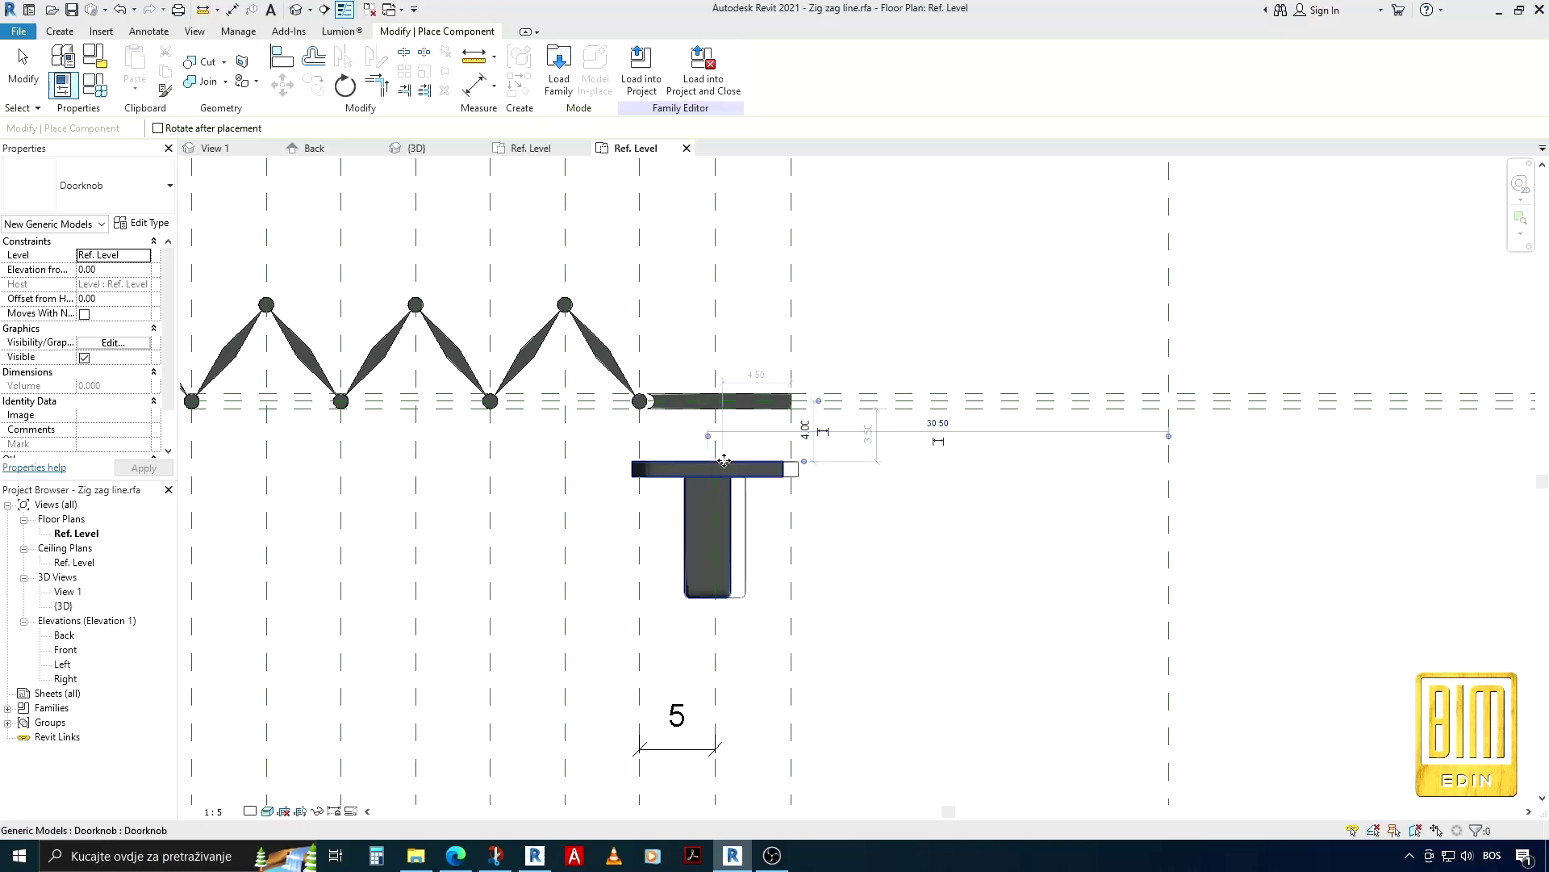
left_click(8, 92)
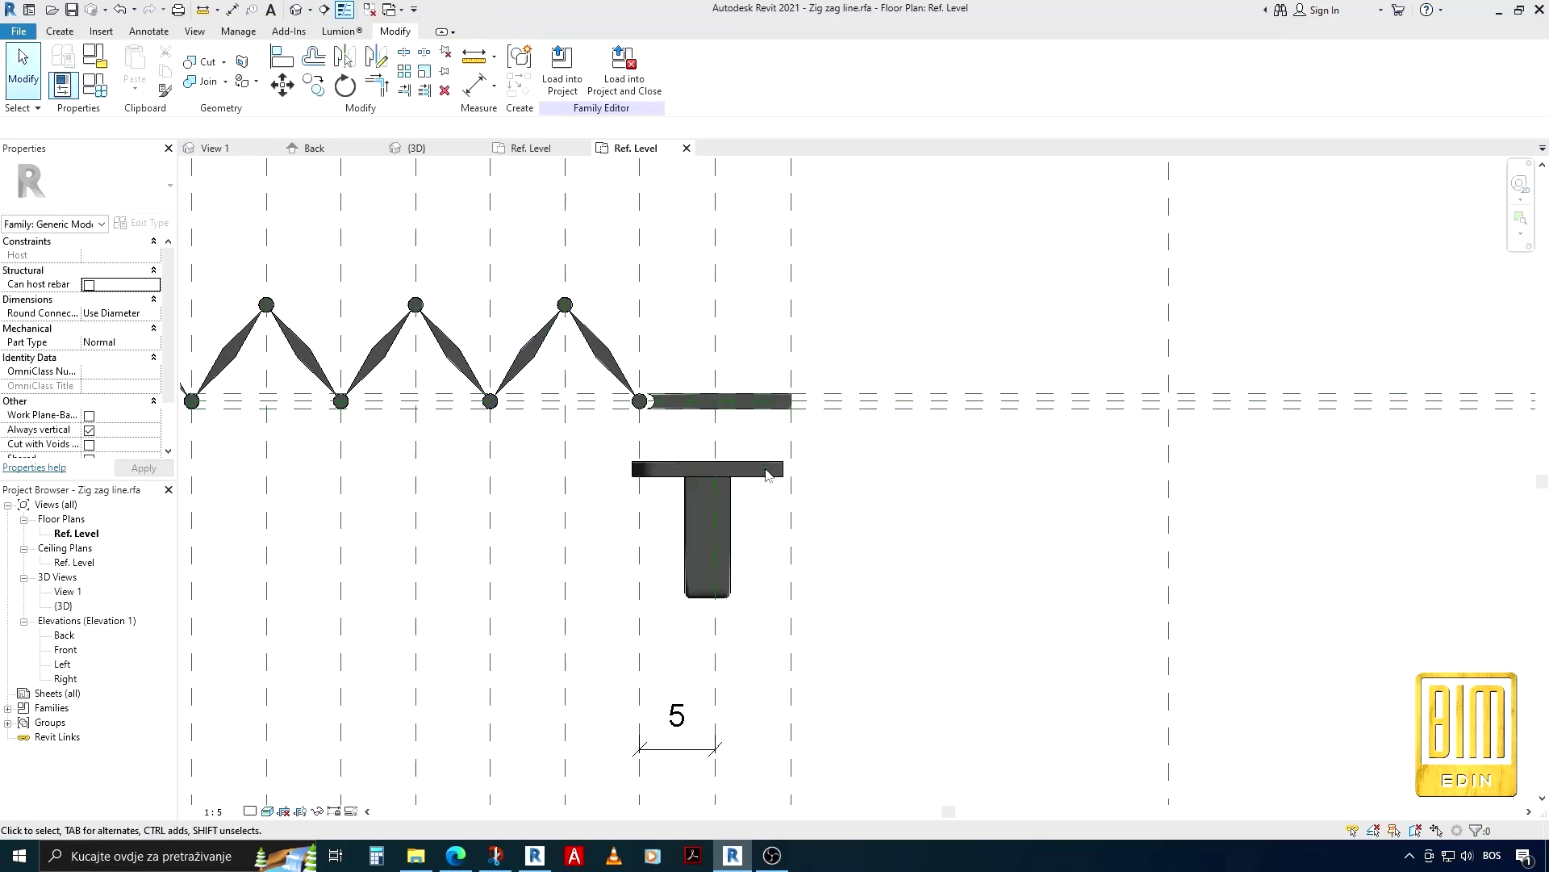
left_click(755, 470)
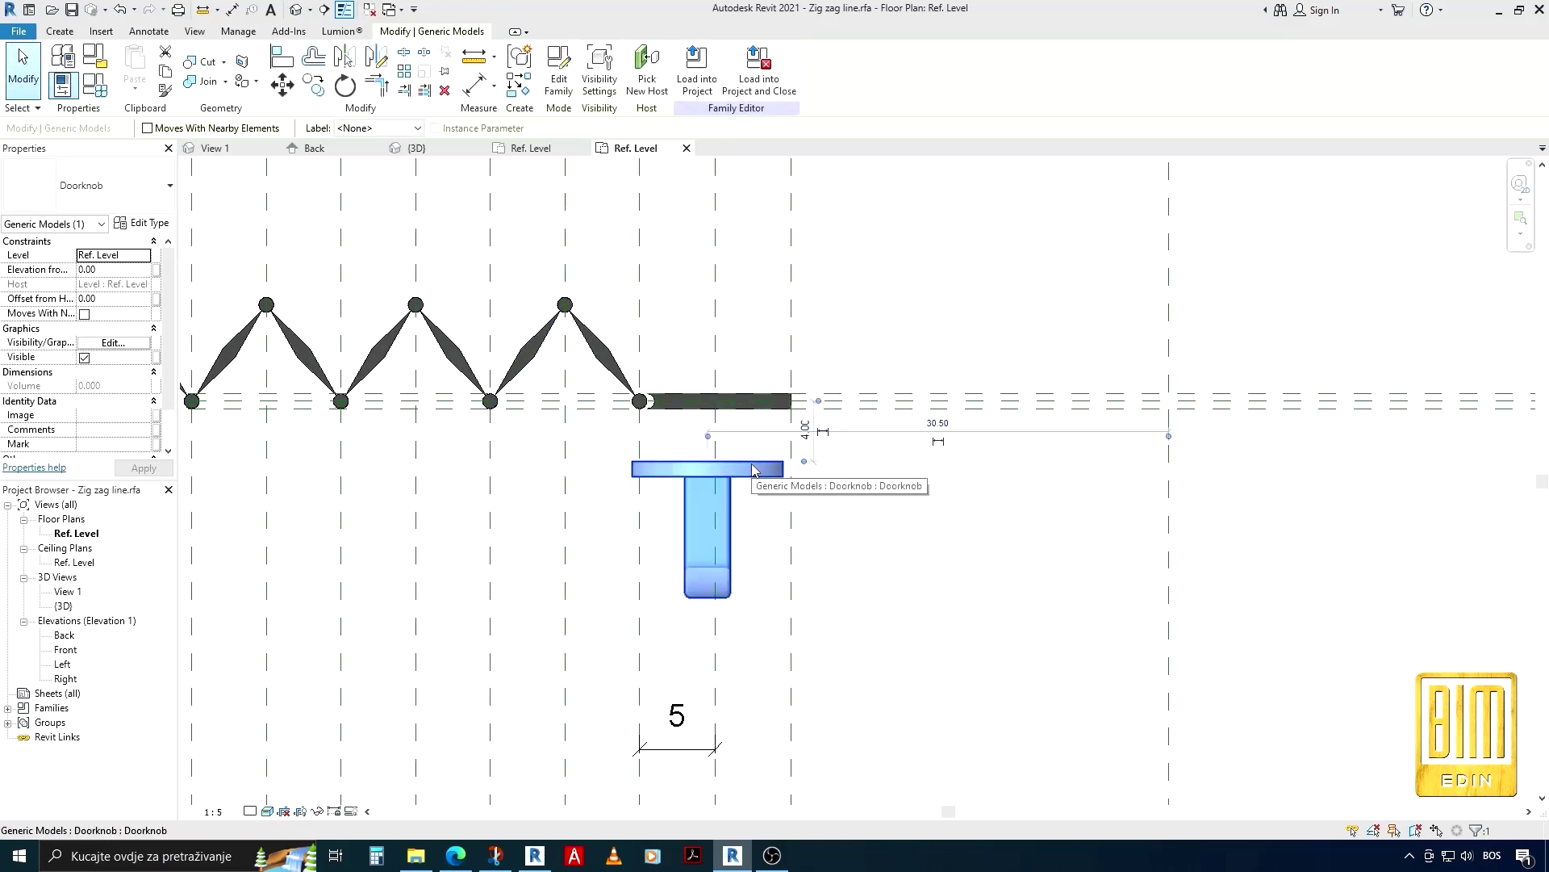
Align the doorknob's centre to the vertical reference plane and its top edge to the panel line
left_click(143, 223)
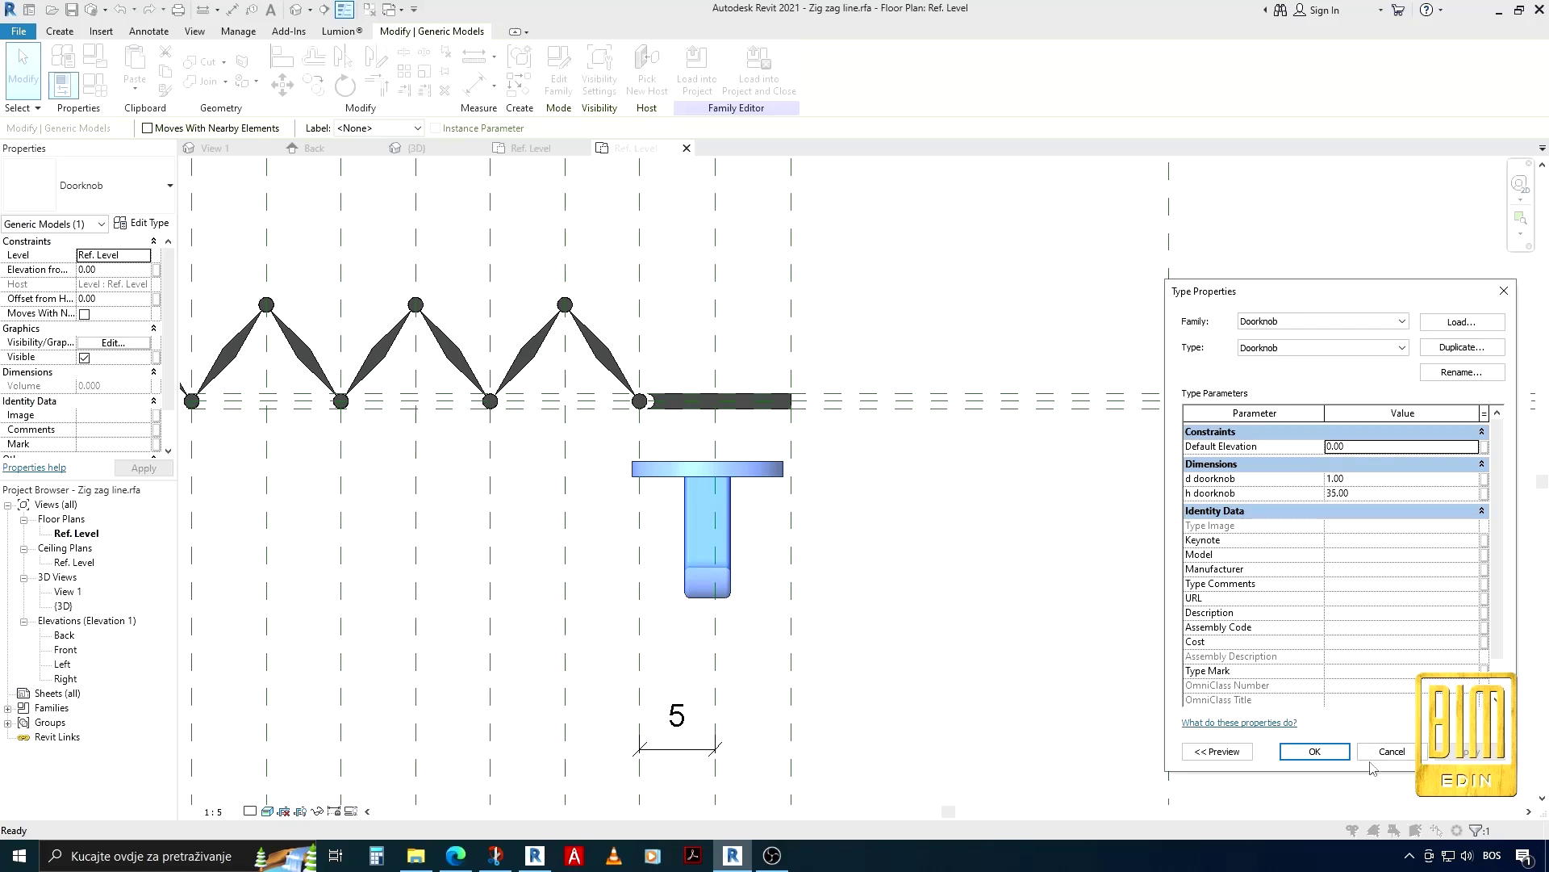
left_click(1315, 751)
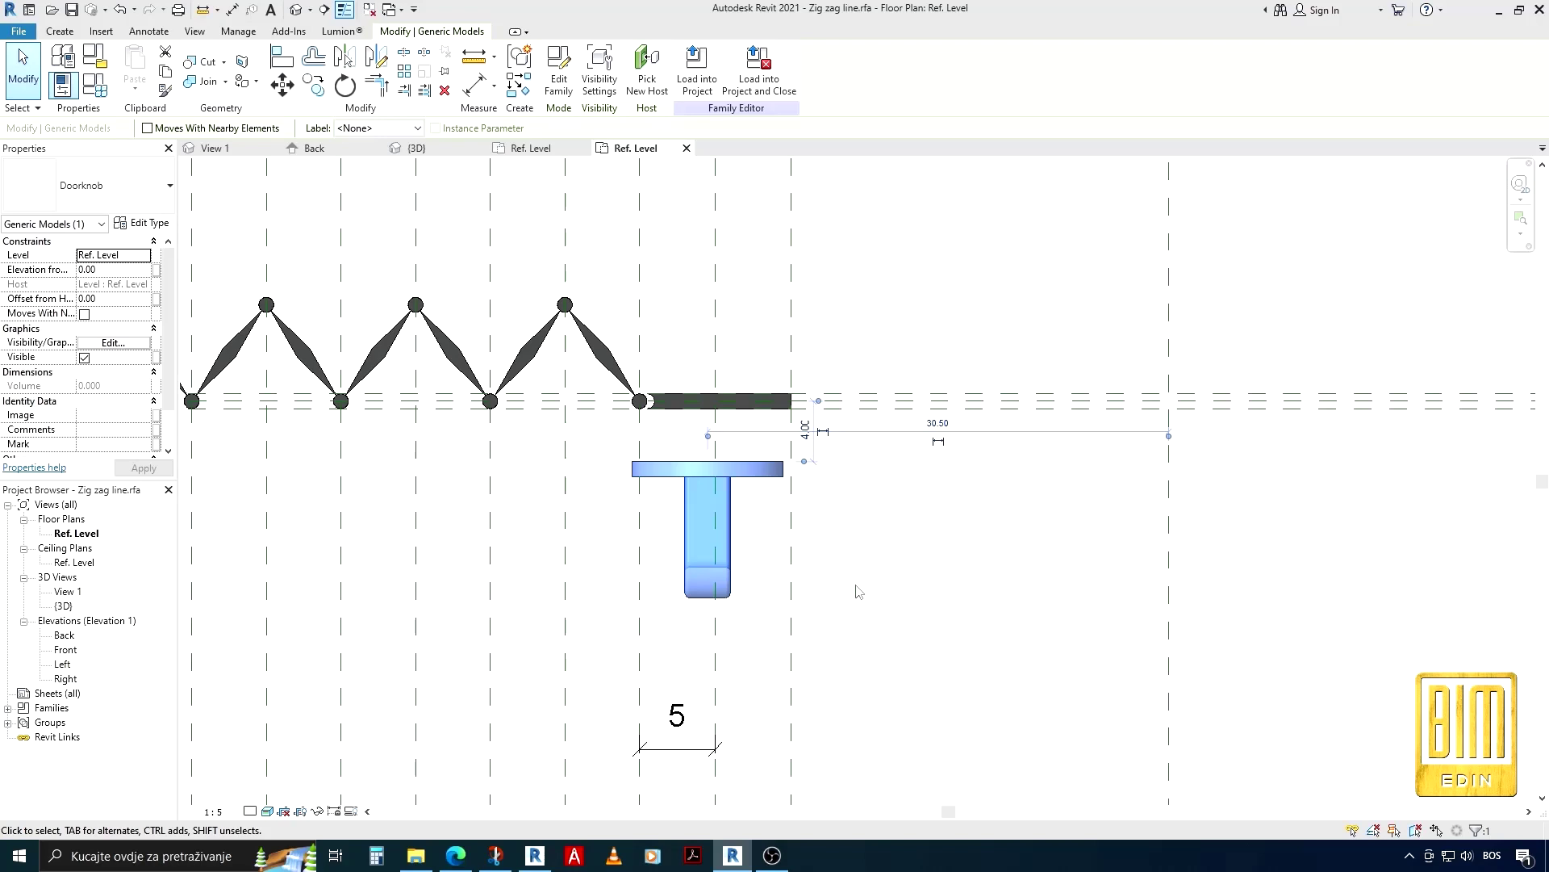
left_click(282, 55)
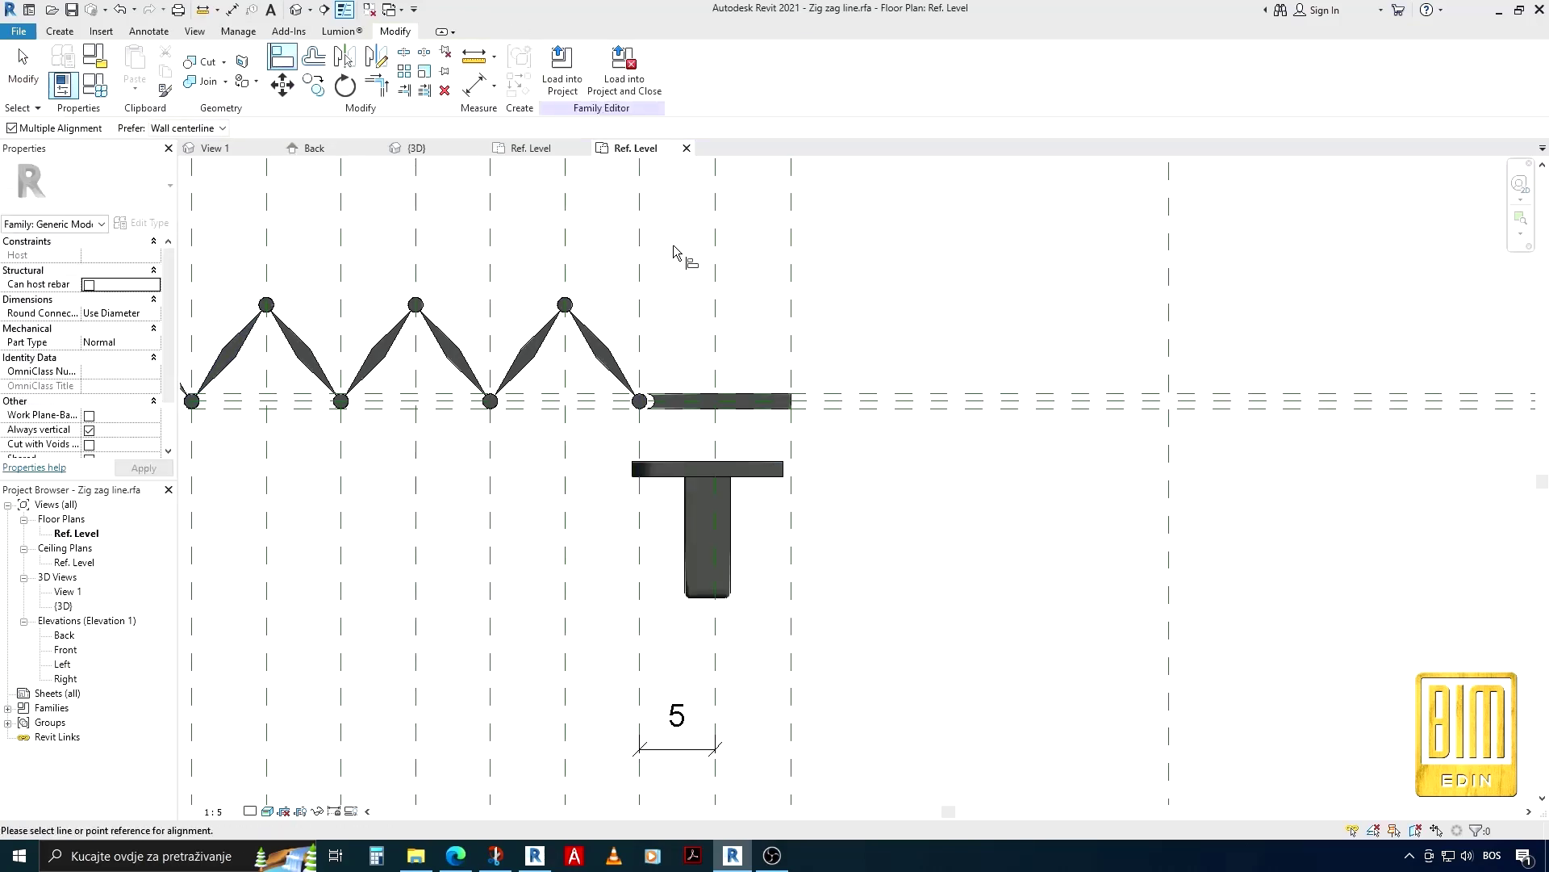
left_click(705, 529)
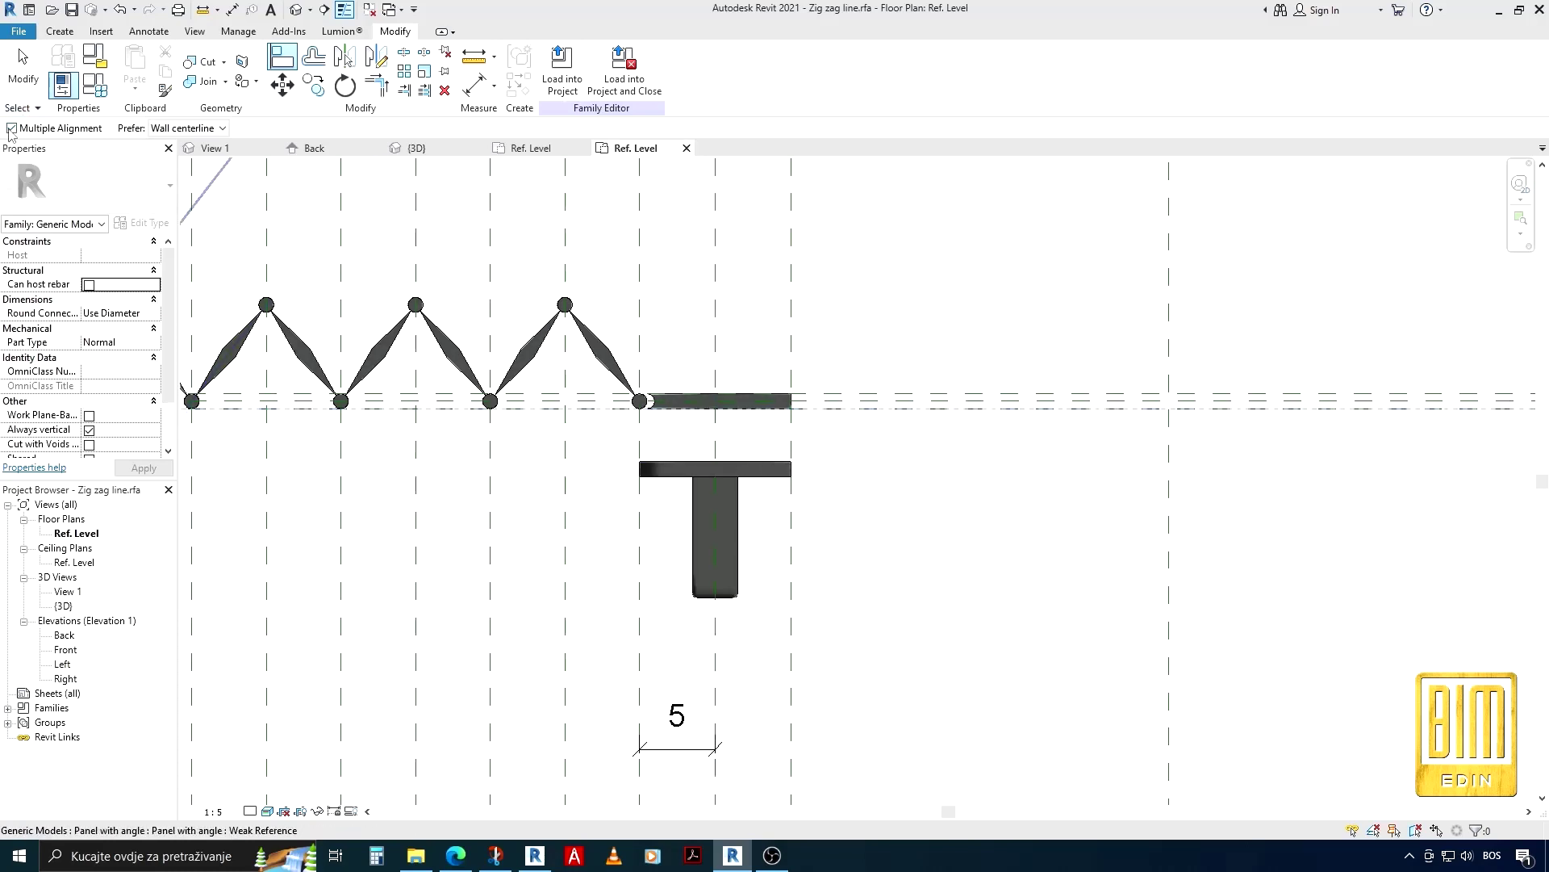
left_click(599, 301)
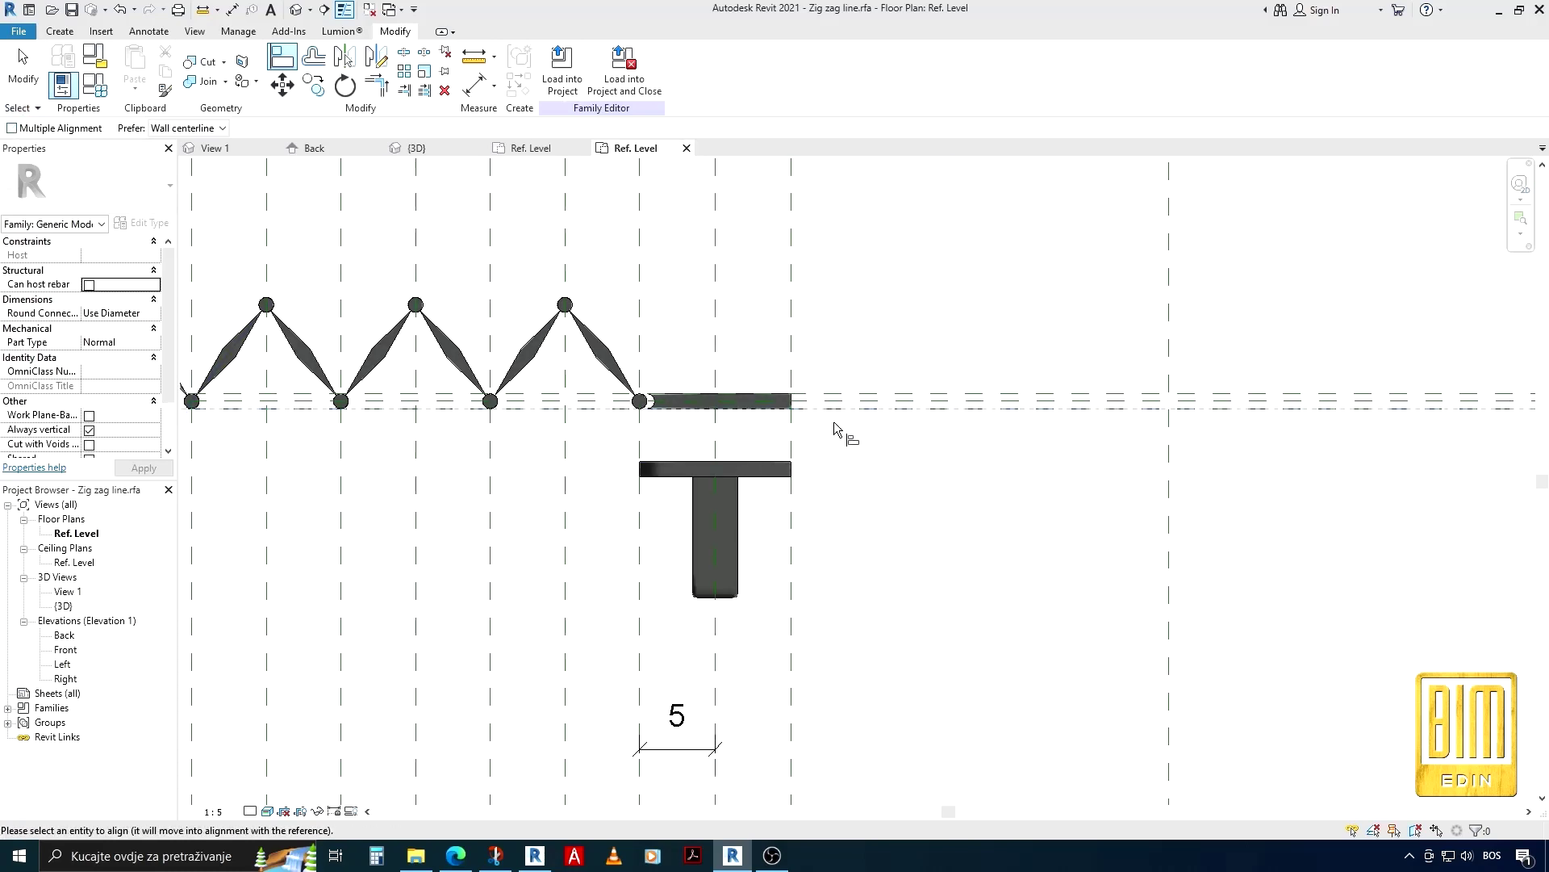
left_click(766, 466)
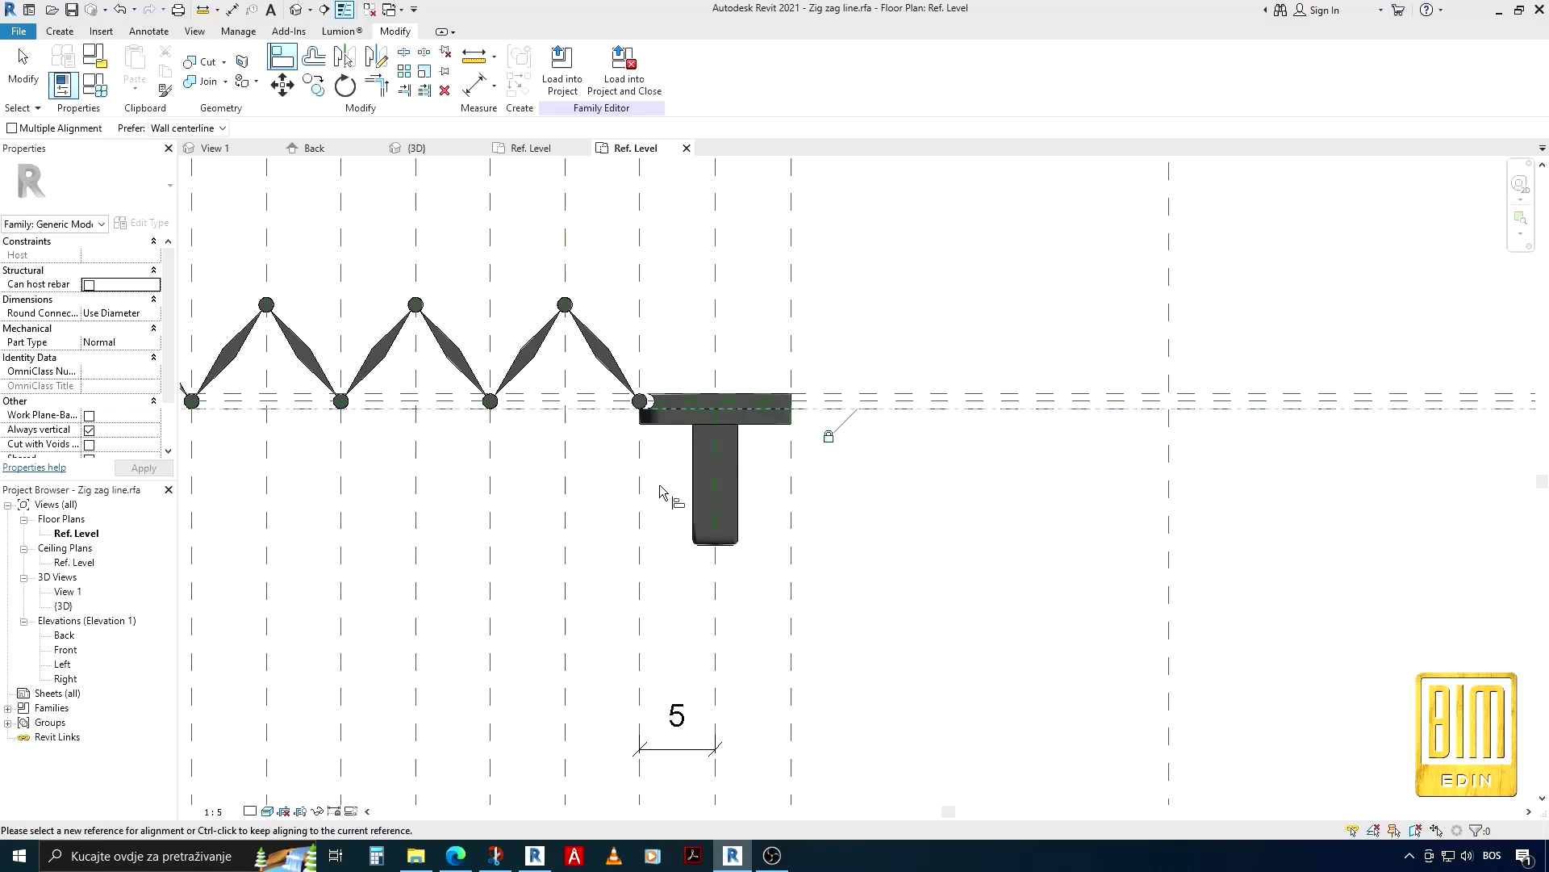
left_click(22, 68)
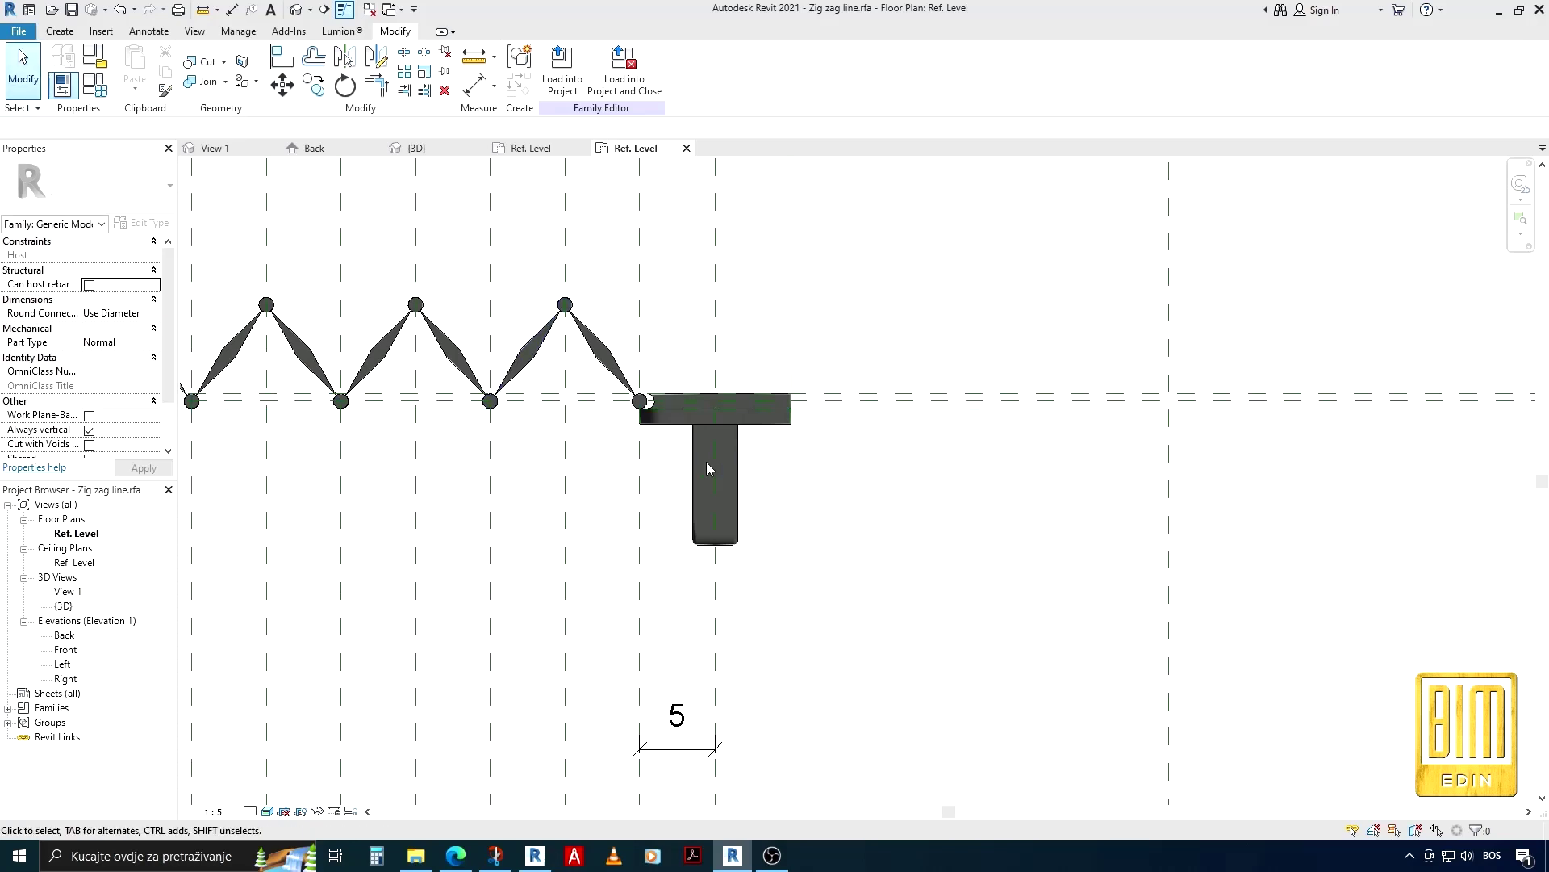
left_click(741, 475)
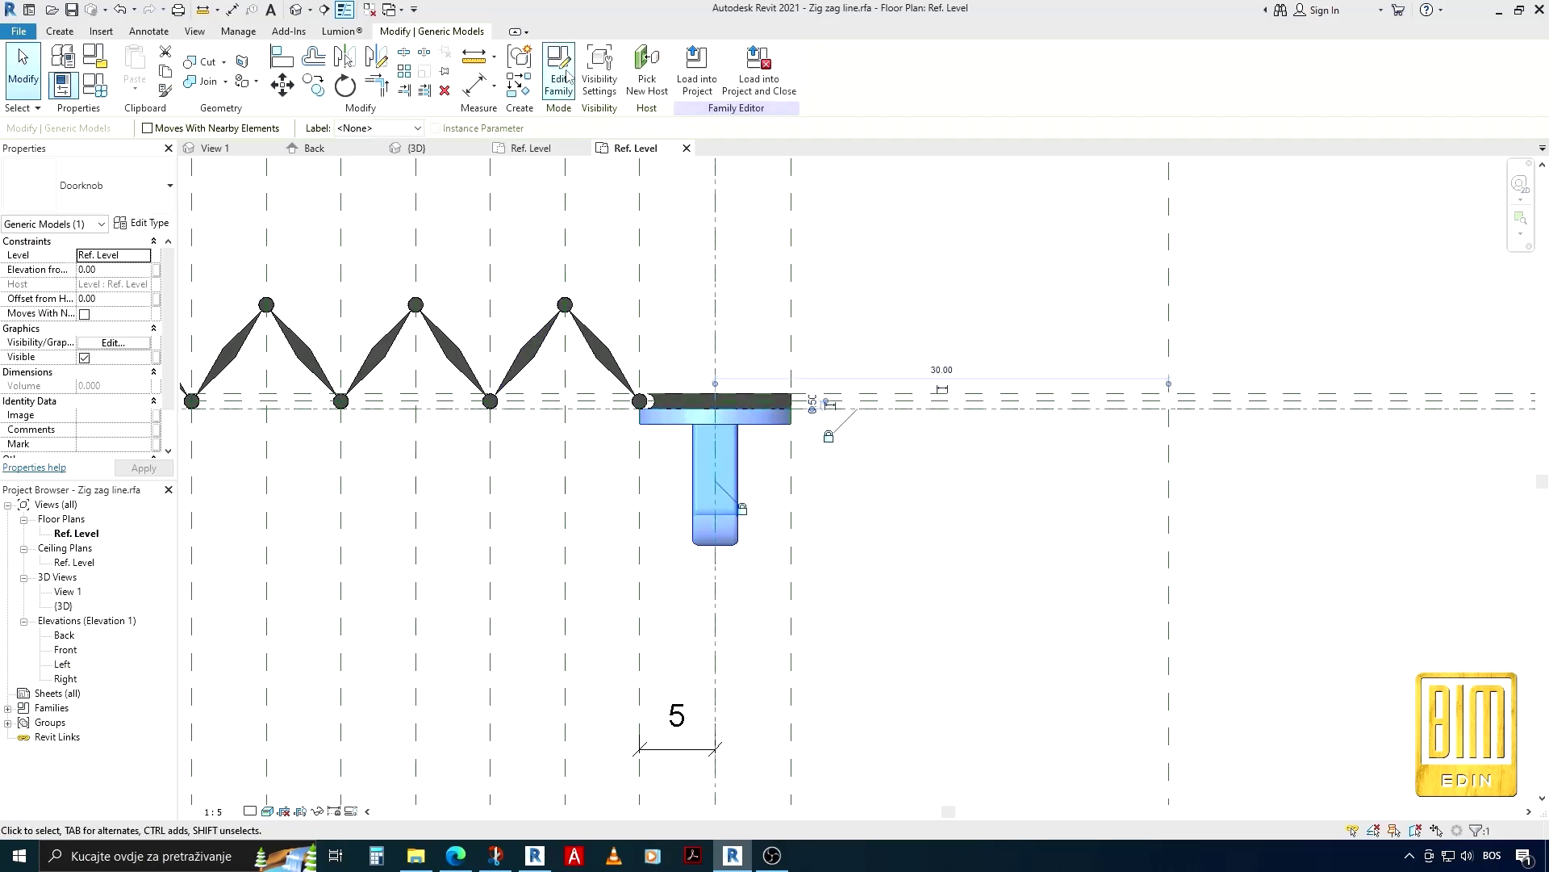
Open the Doorknob family, review its parameters and switch to the Back elevation
left_click(569, 76)
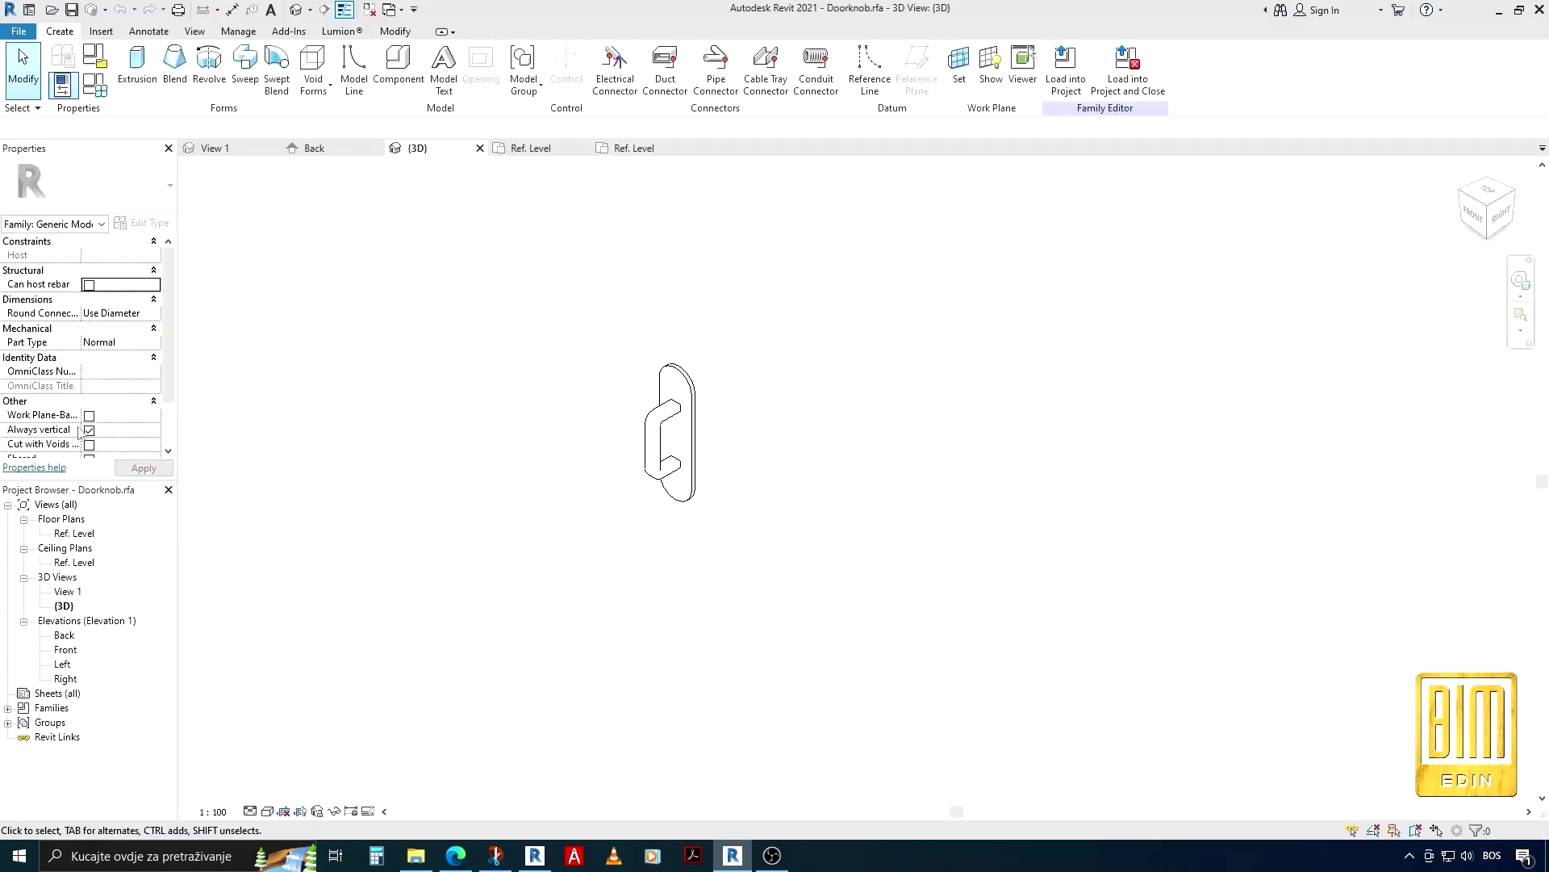
left_click(95, 85)
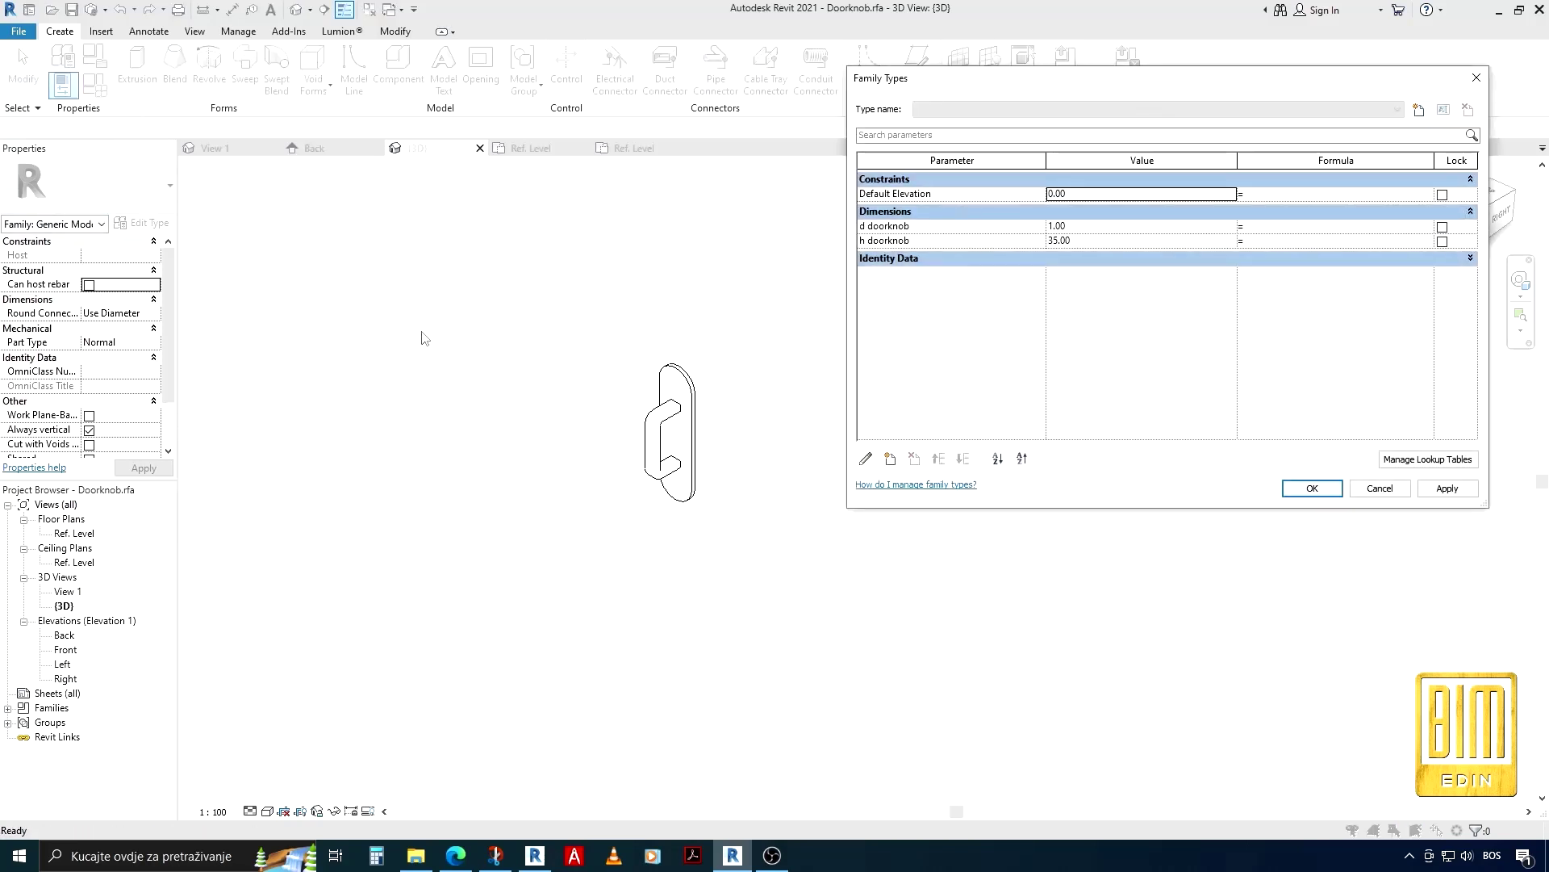
left_click(1312, 489)
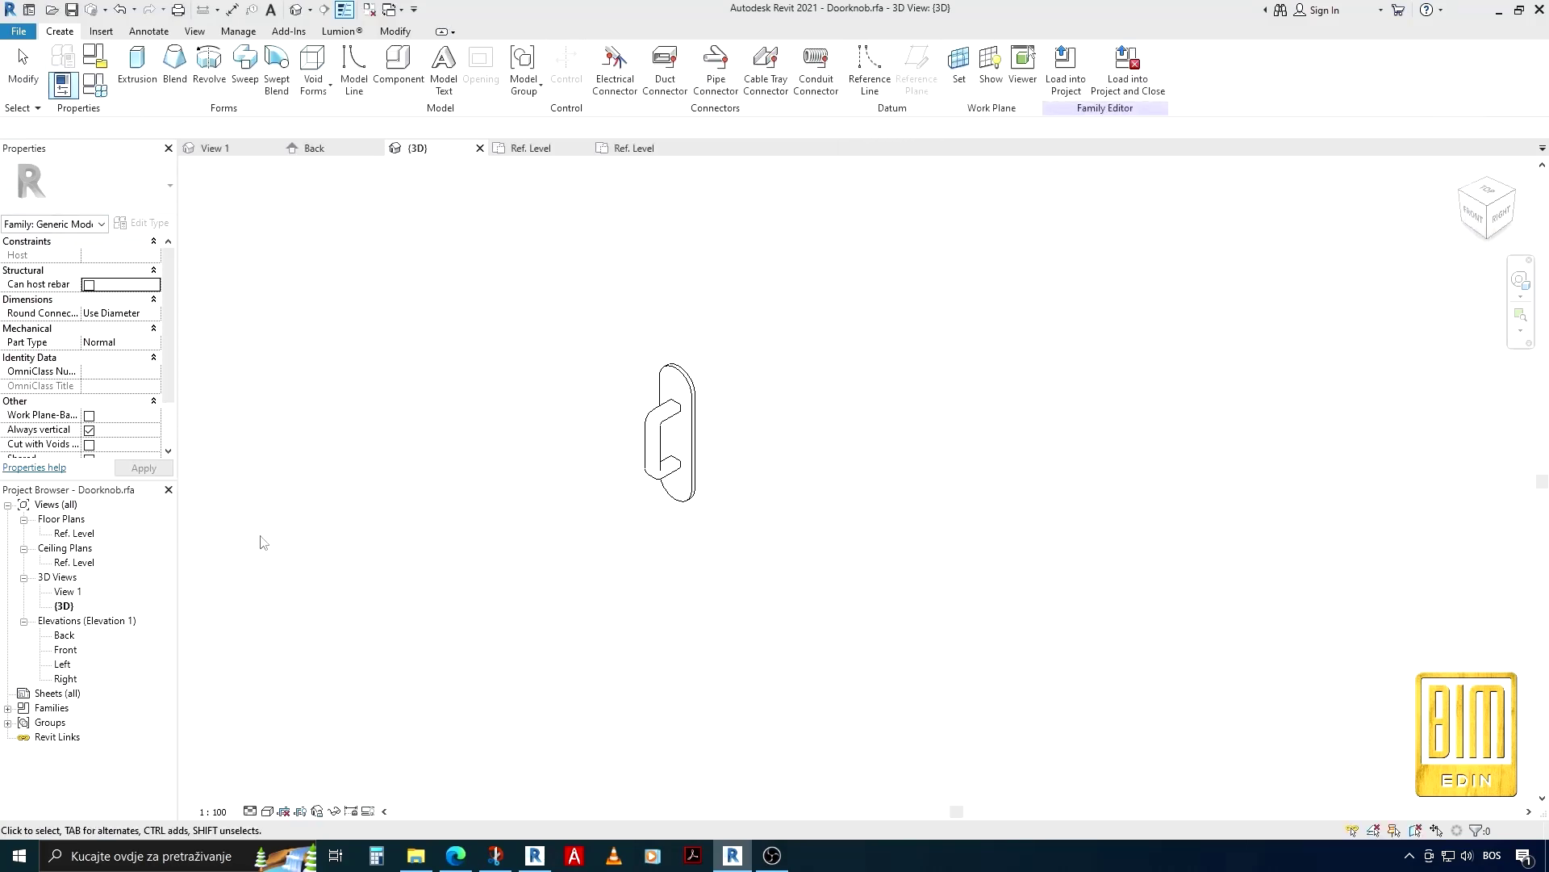
double_click(63, 636)
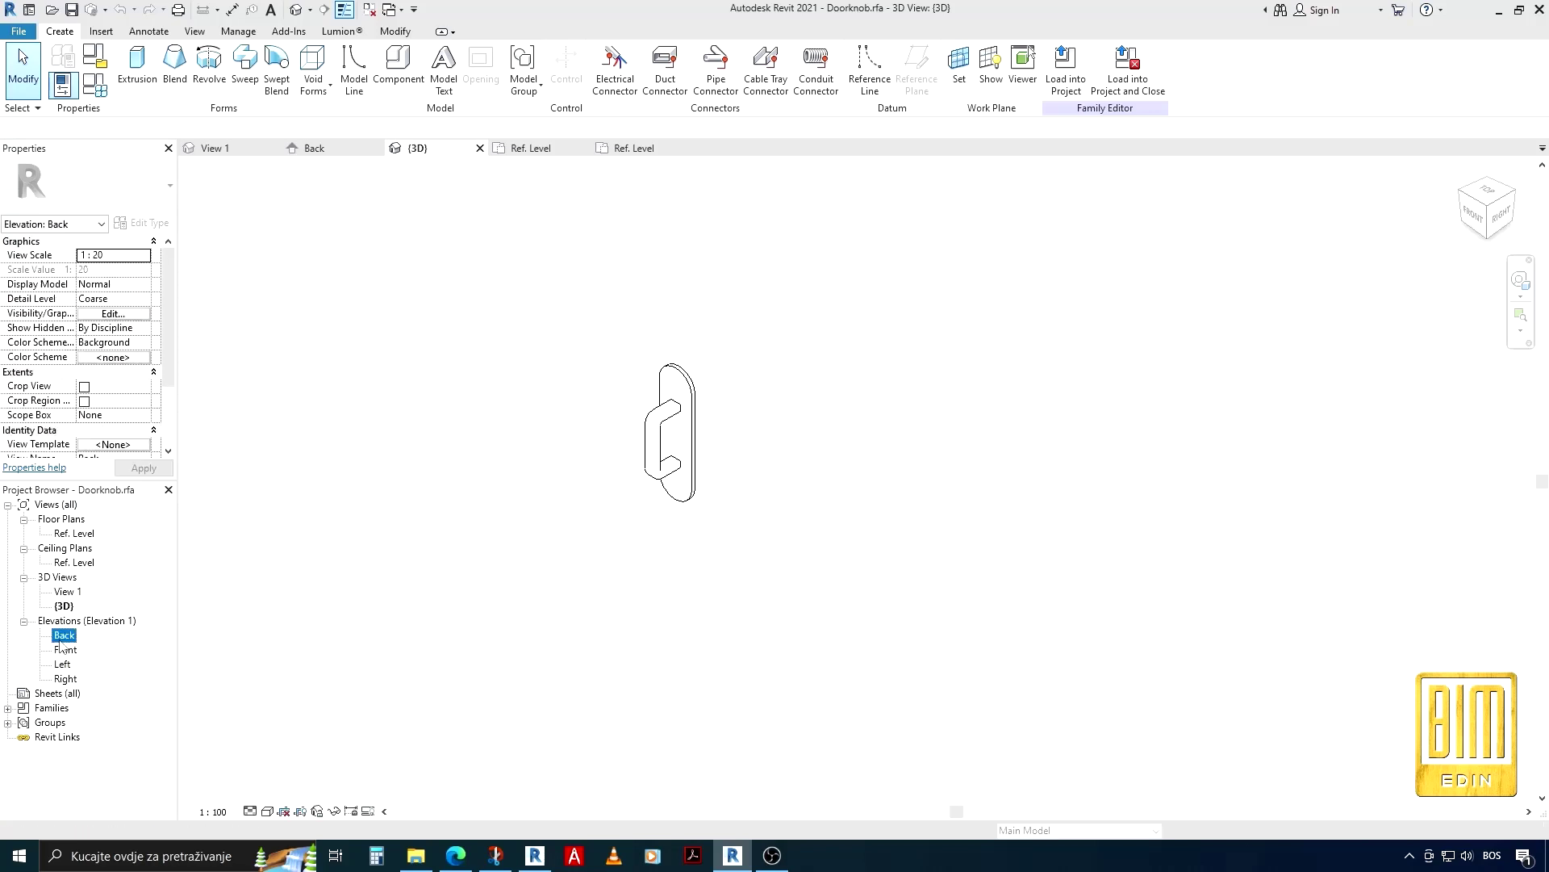
scroll(802, 615, "up", 2)
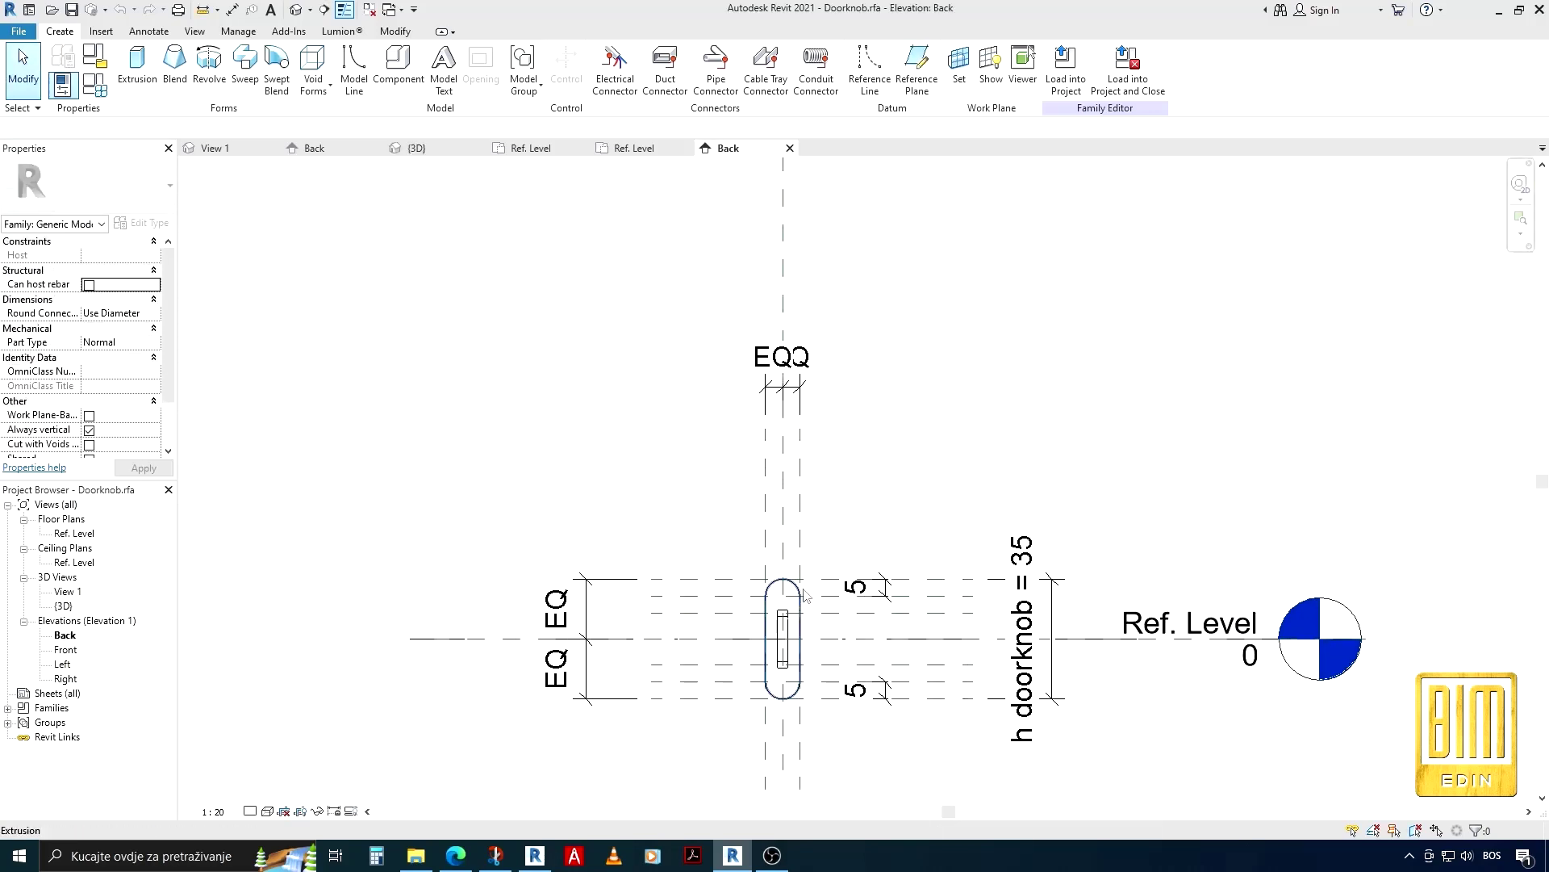
Dimension the 10-unit width between the two vertical reference planes below the doorknob
left_click(232, 9)
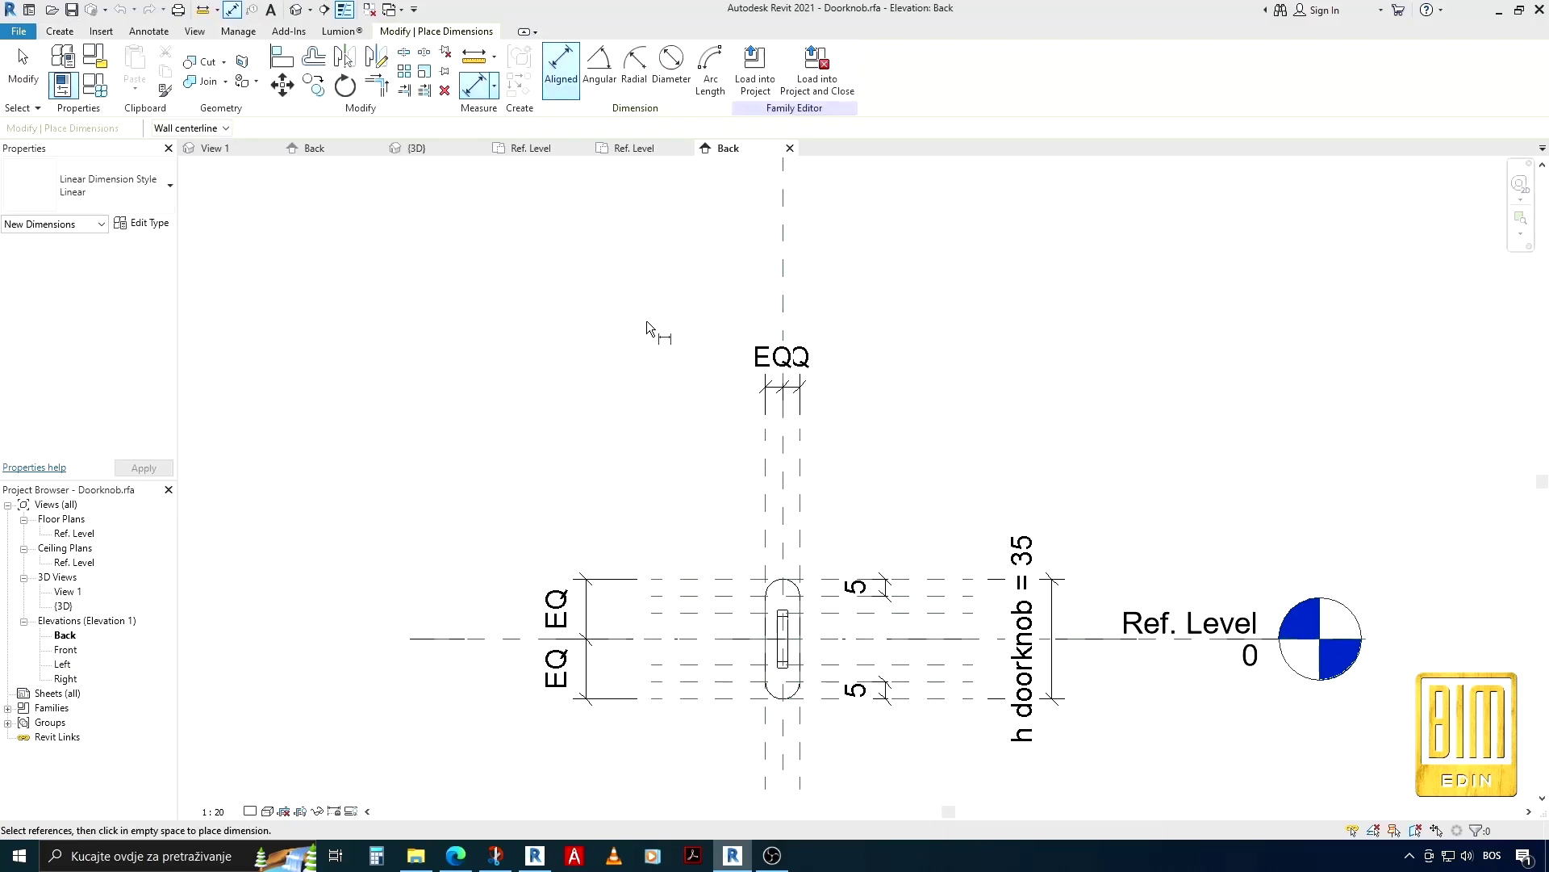
scroll(714, 636, "down", 3)
scroll(702, 565, "up", 4)
left_click(705, 457)
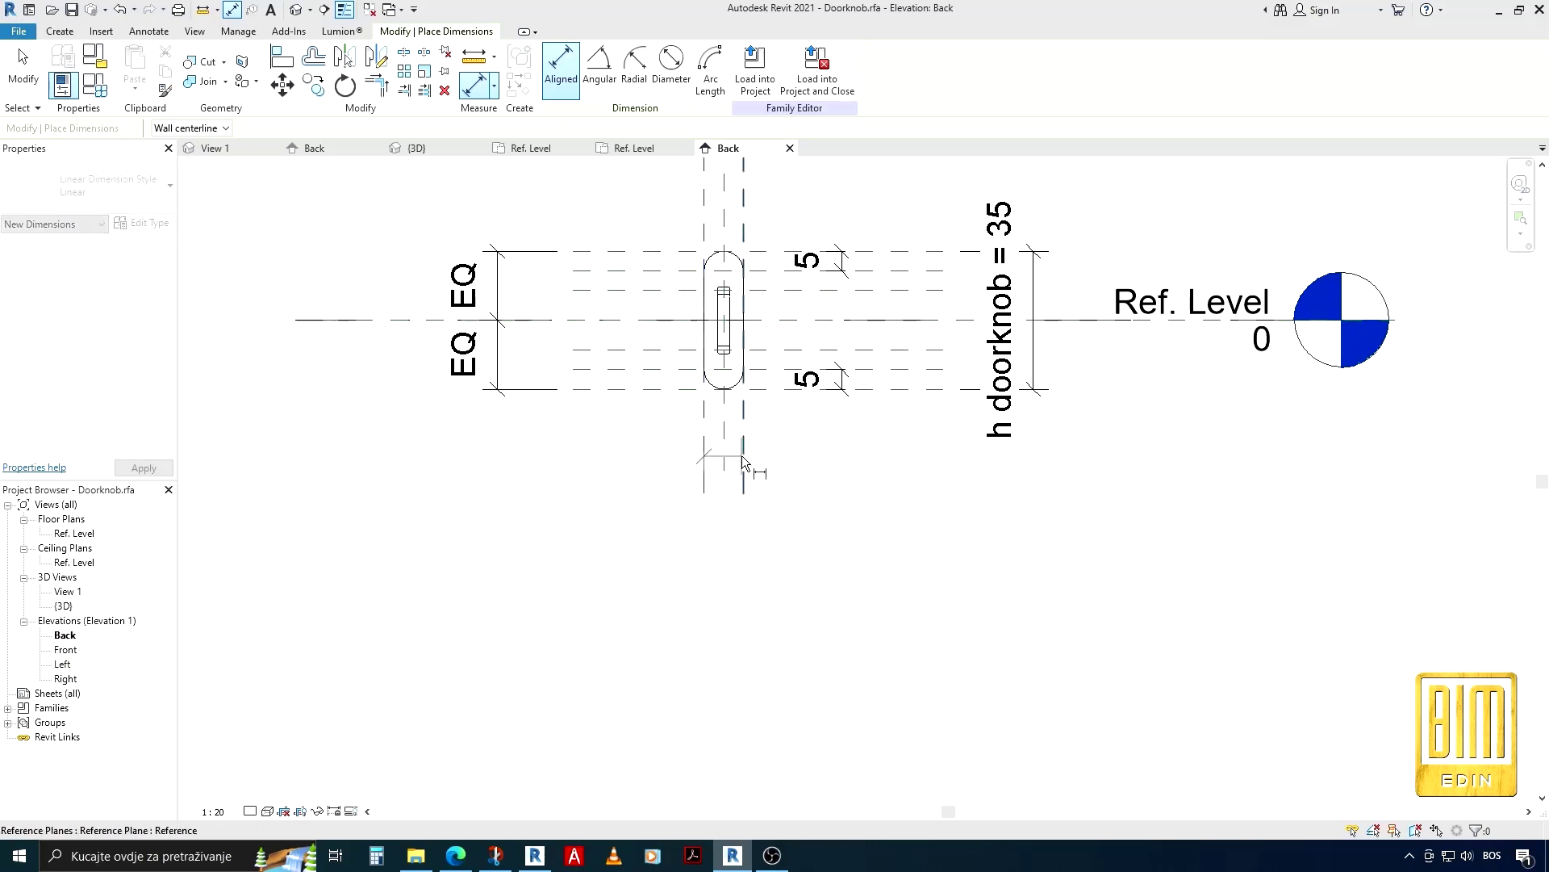
left_click(880, 534)
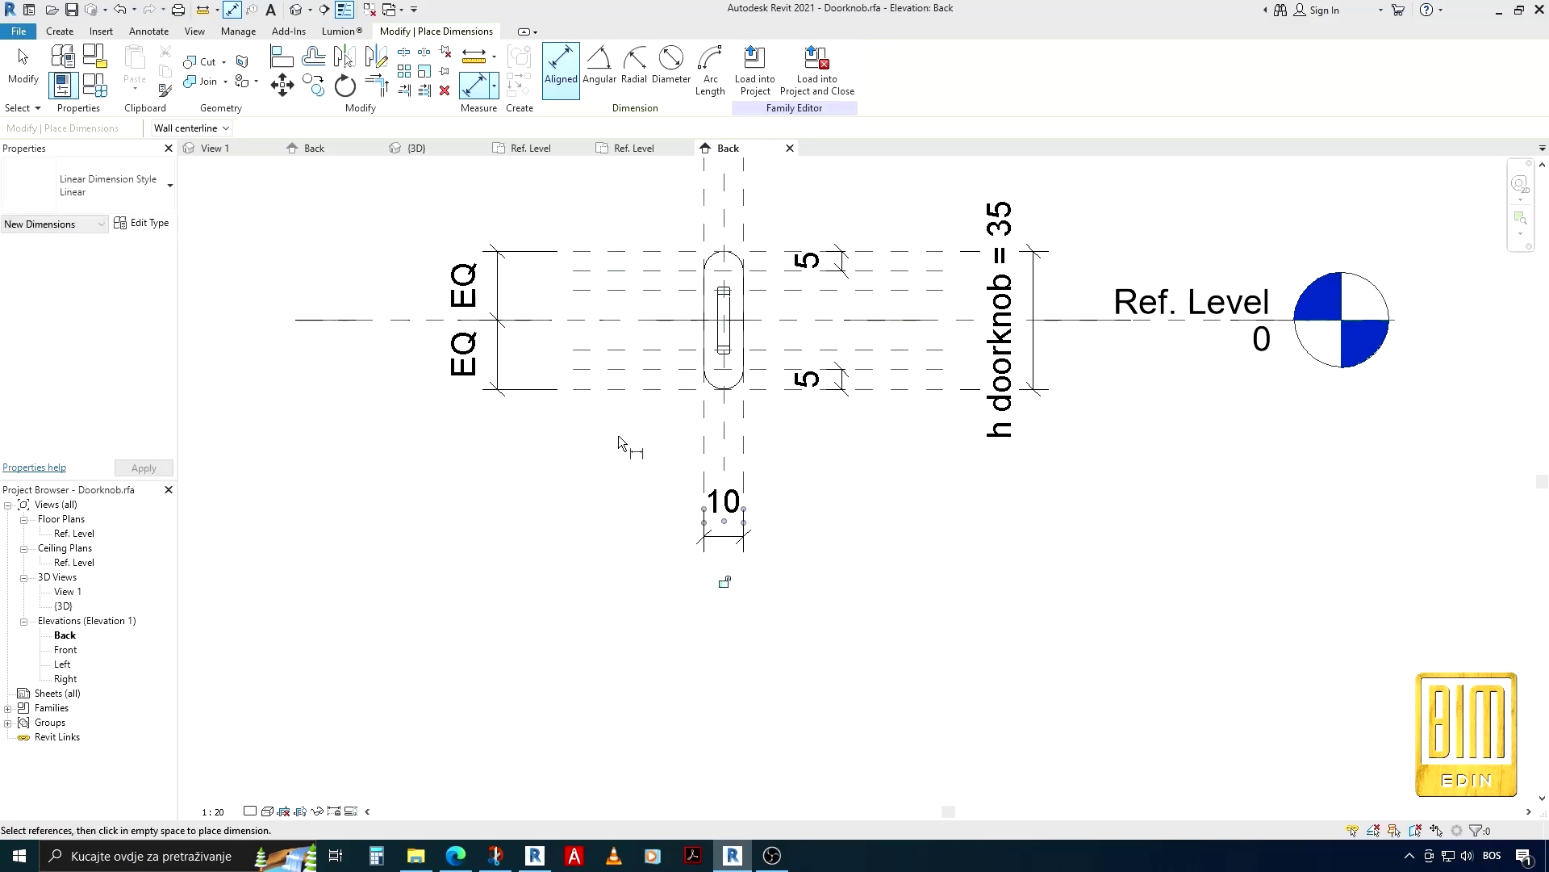
left_click(11, 63)
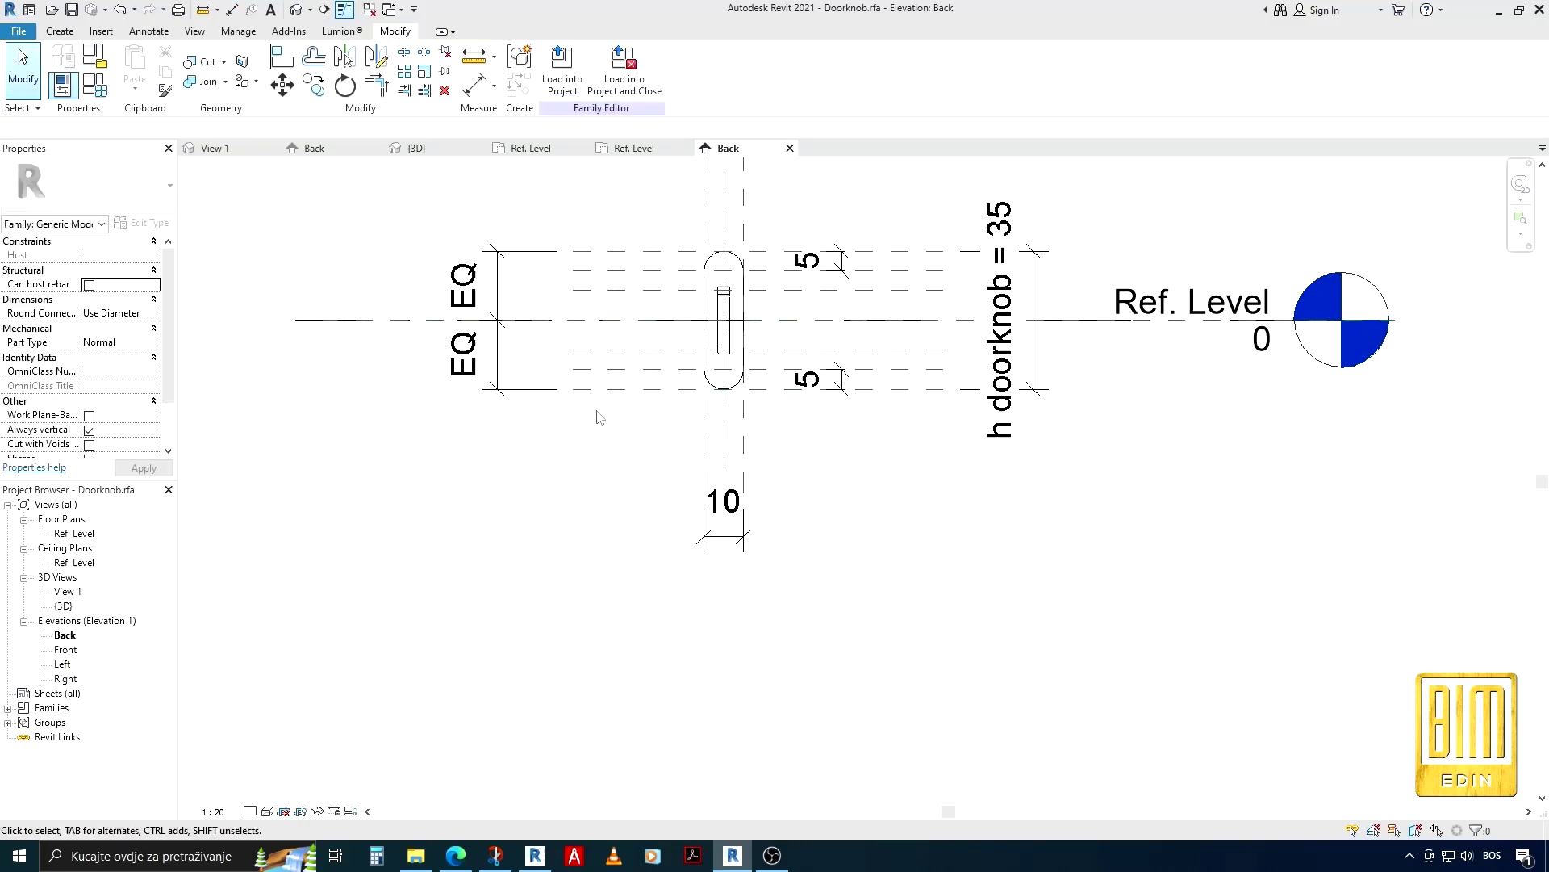
left_click(733, 549)
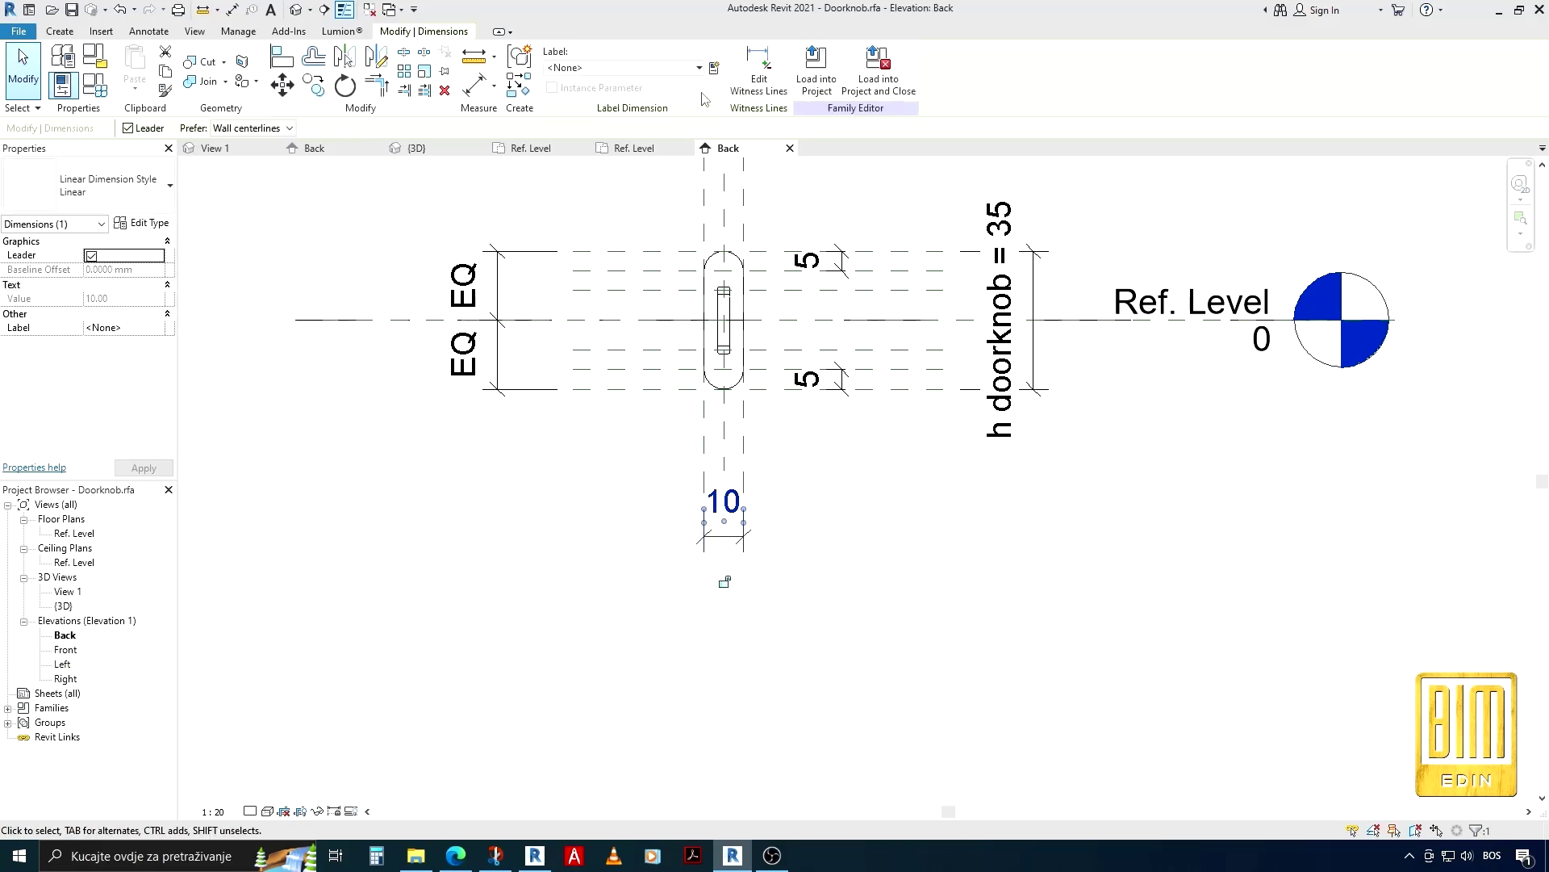
Label the 10 dimension with a new parameter named Width
left_click(714, 69)
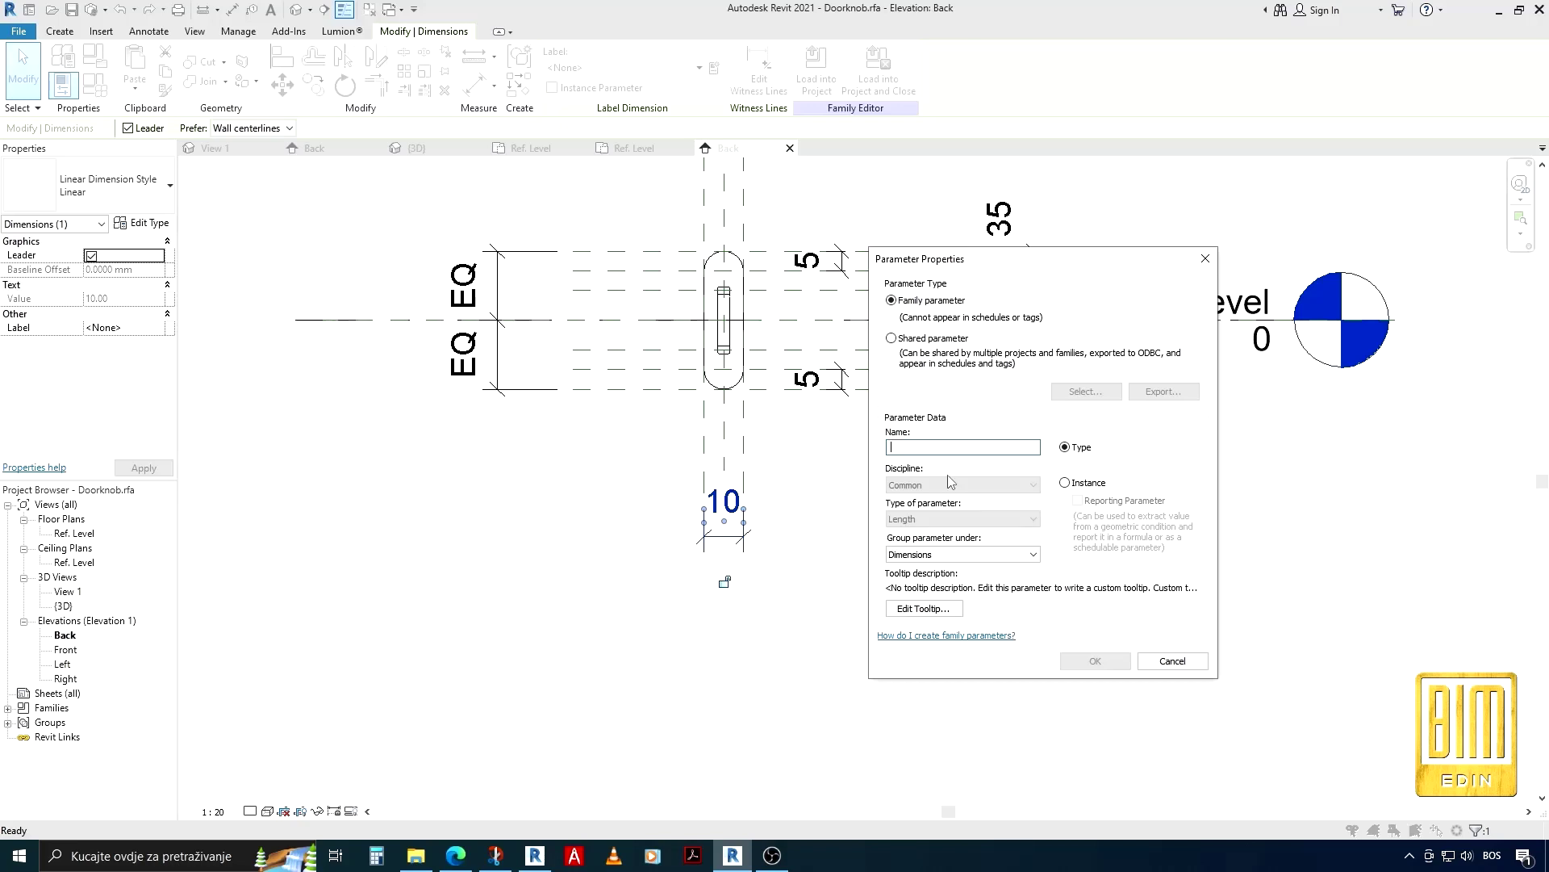
type("Width")
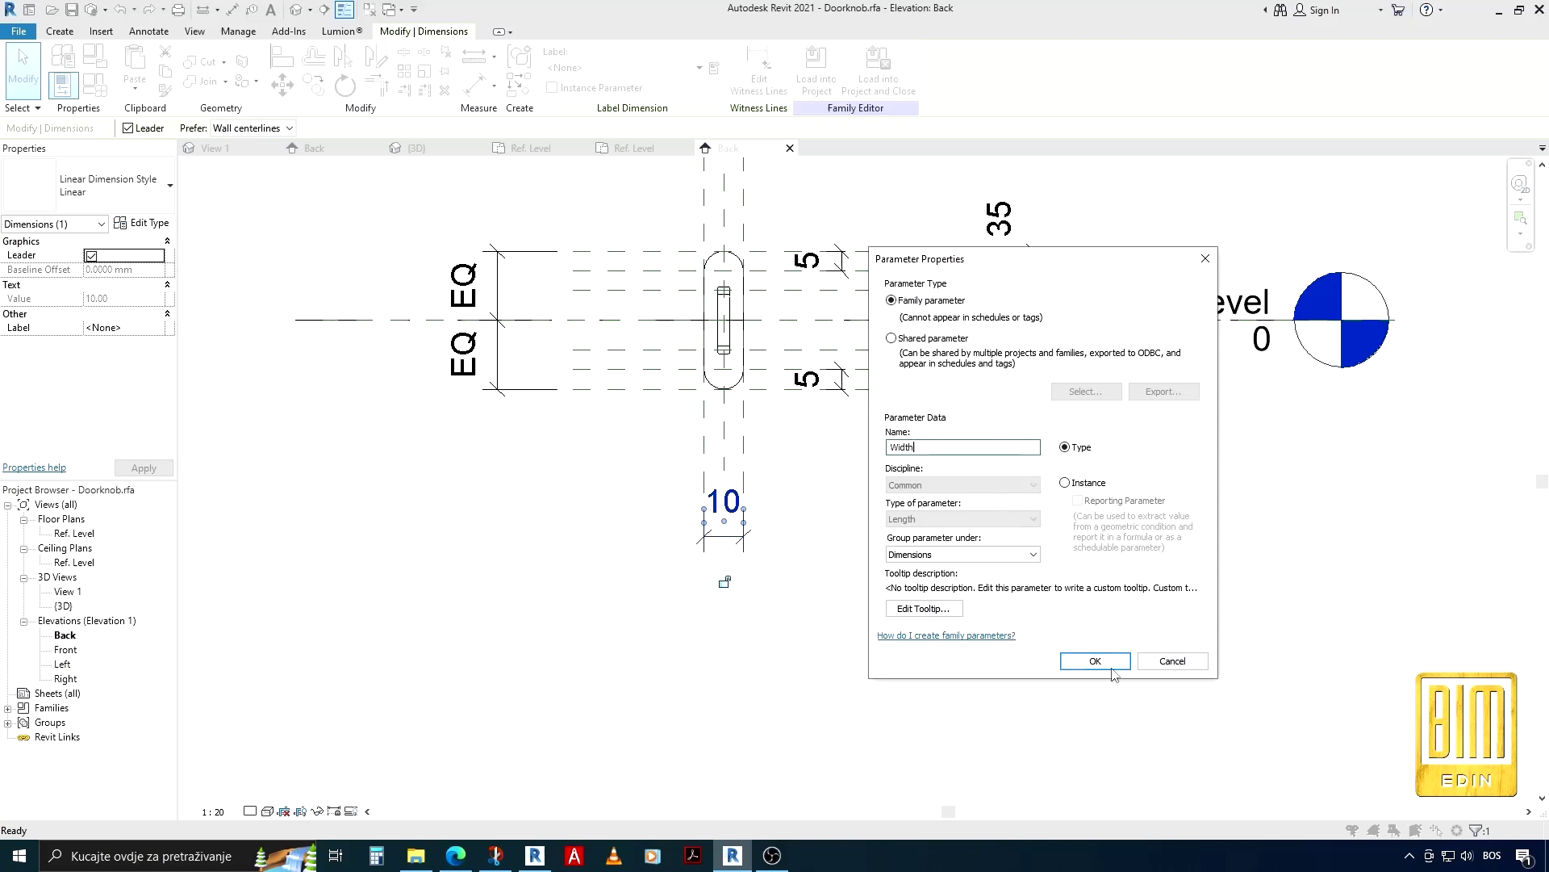
left_click(1112, 669)
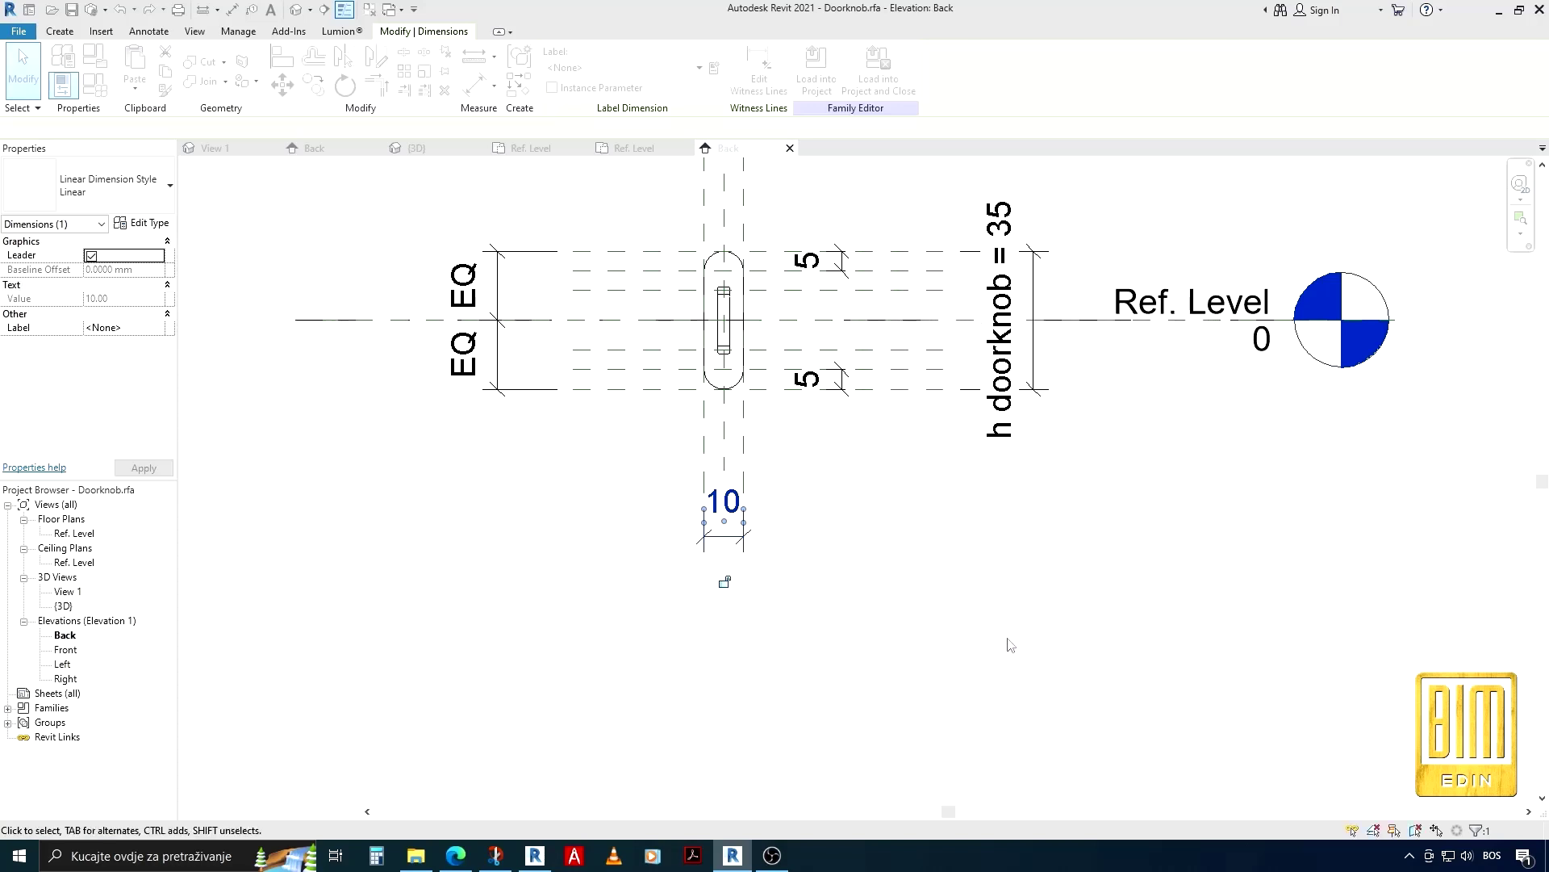
key("Escape")
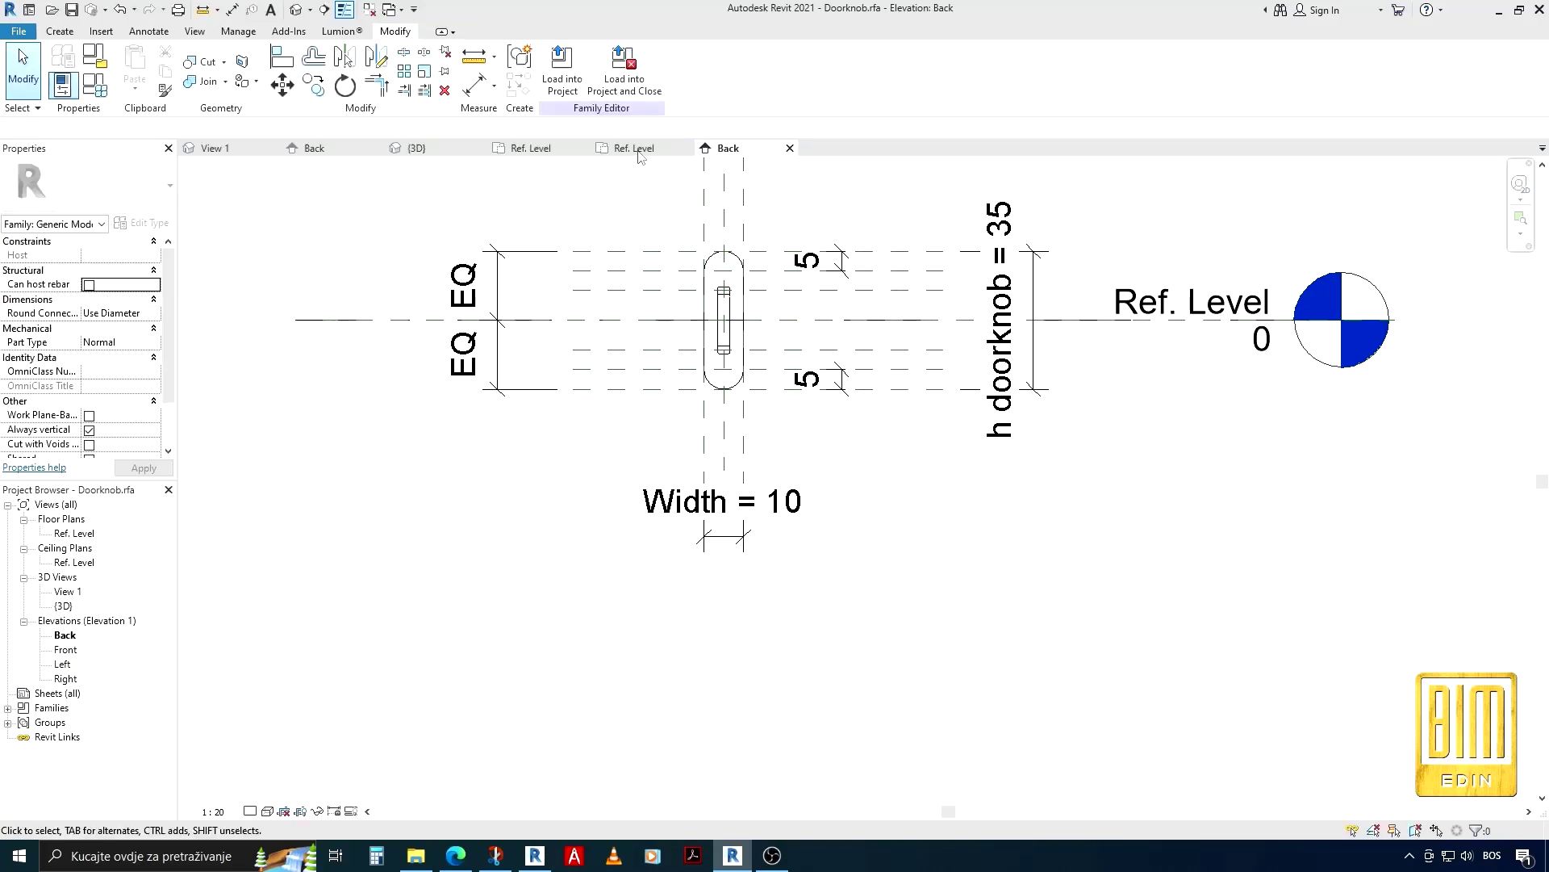
Reload the Doorknob into Zig zag line.rfa, overwrite the existing version, and edit Width to 5
left_click(557, 72)
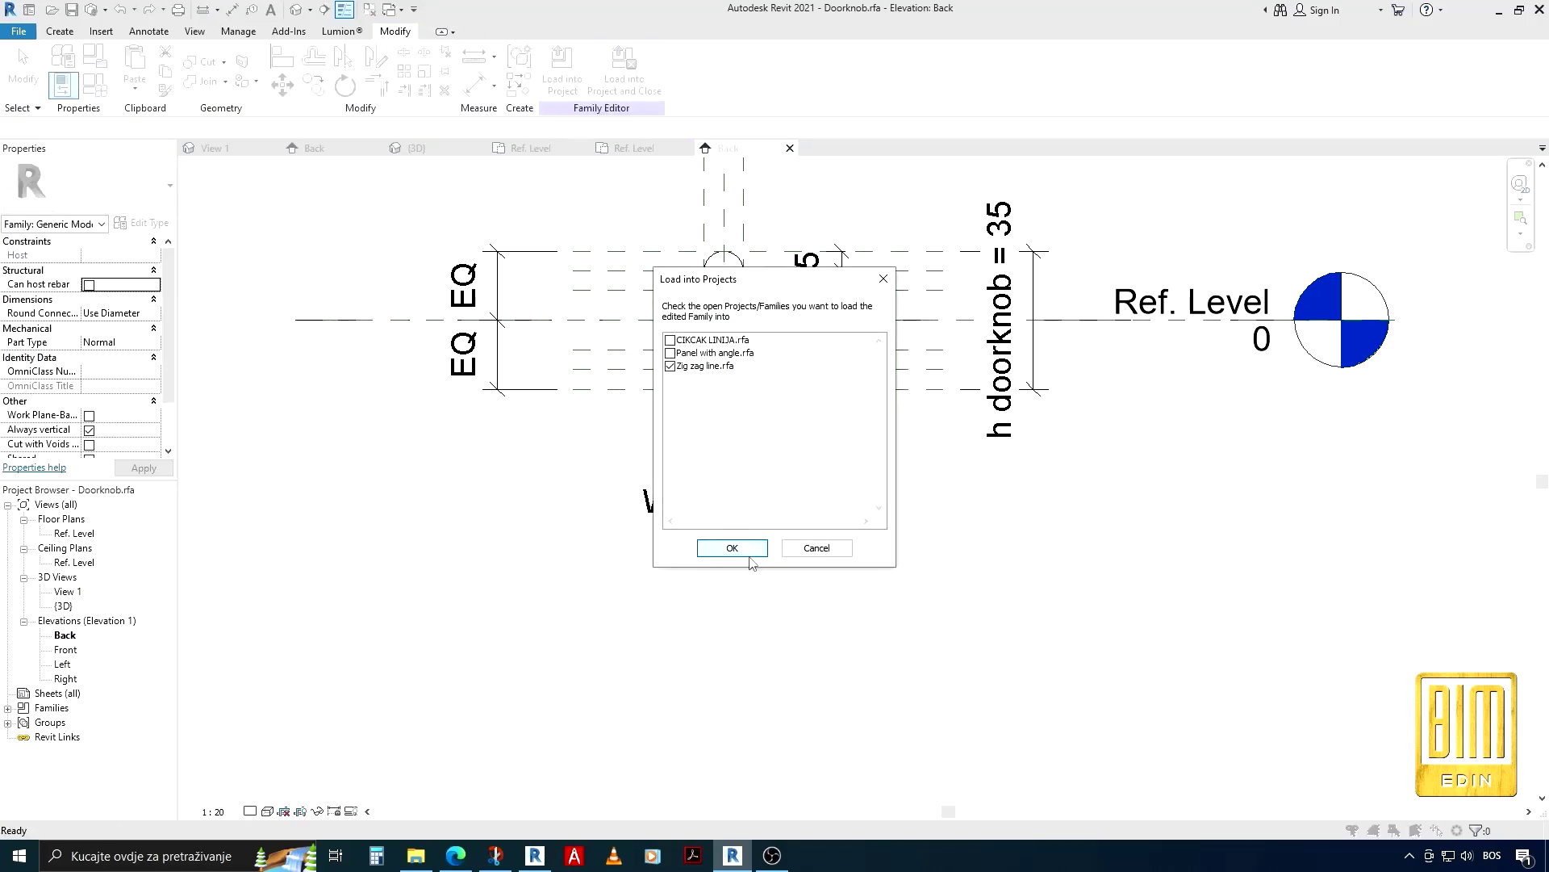
left_click(732, 548)
left_click(716, 378)
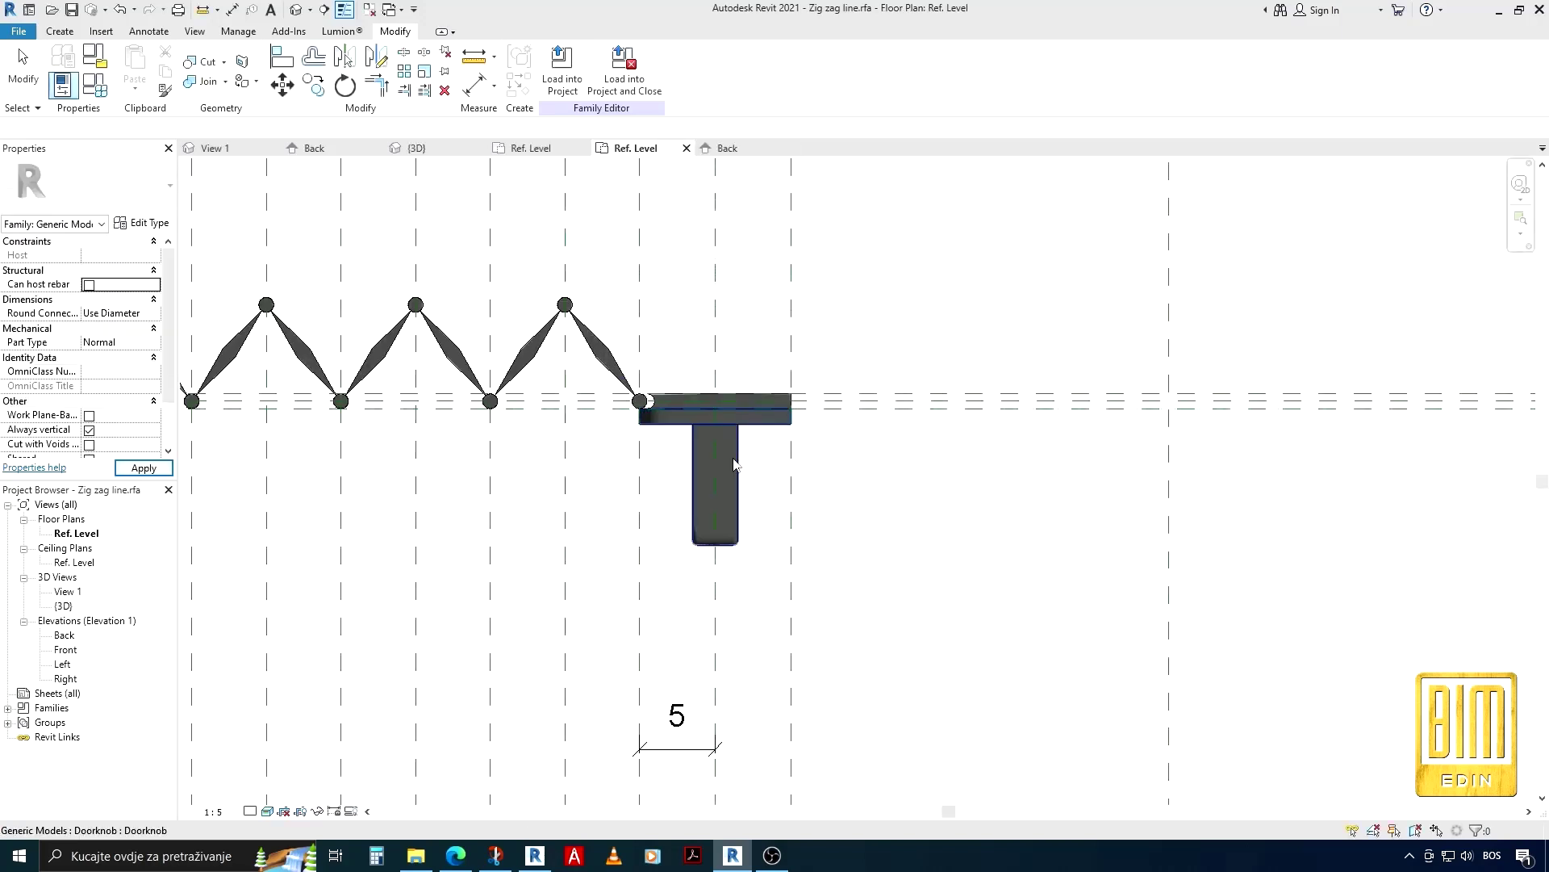
left_click(145, 223)
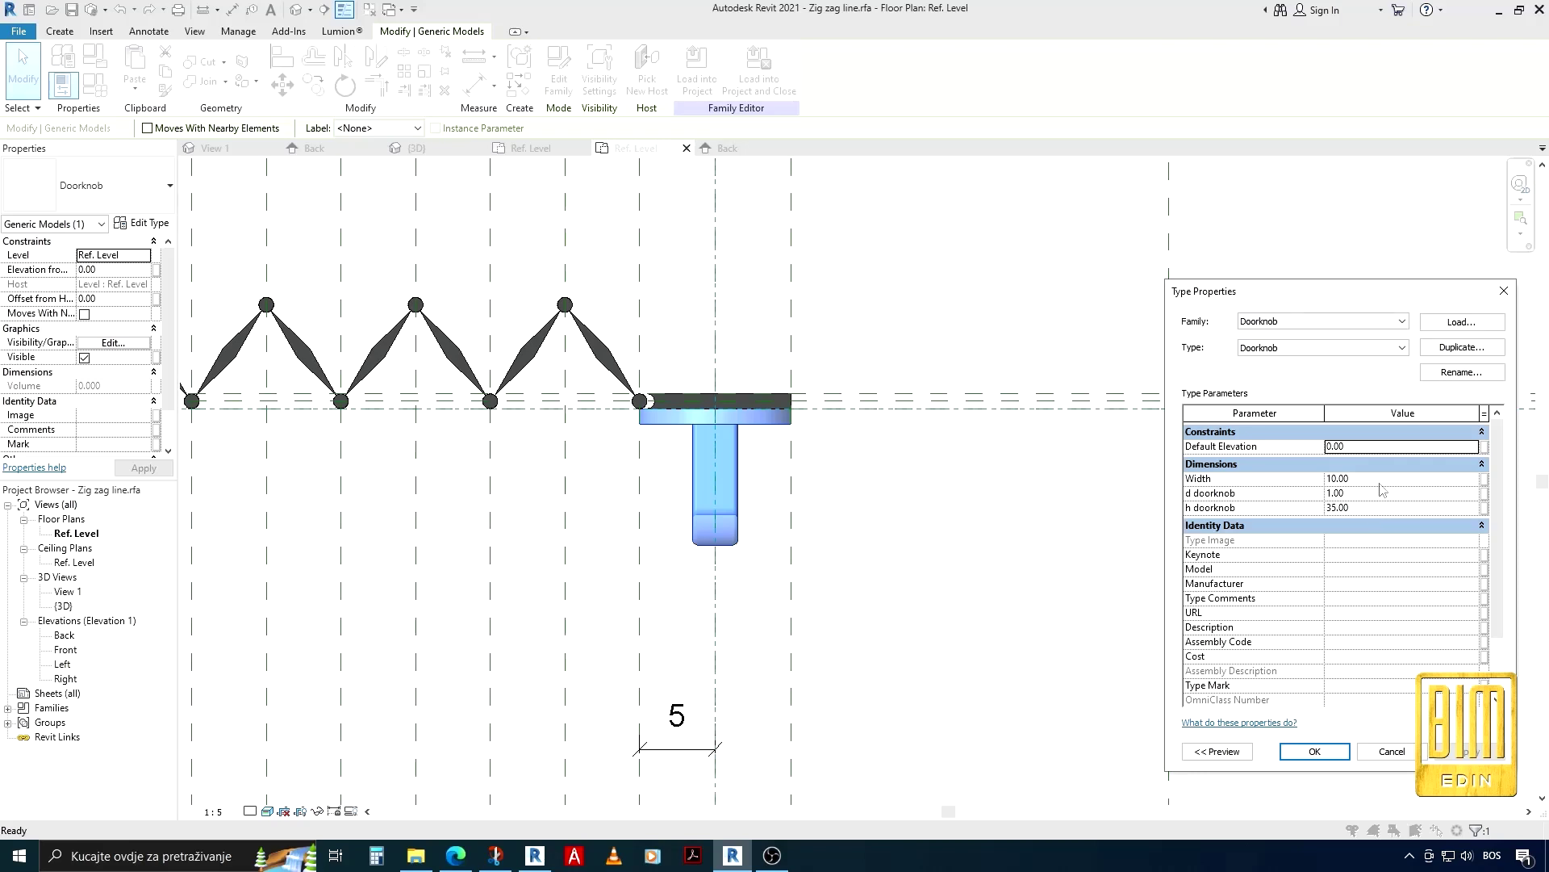
left_click(1376, 479)
type("5")
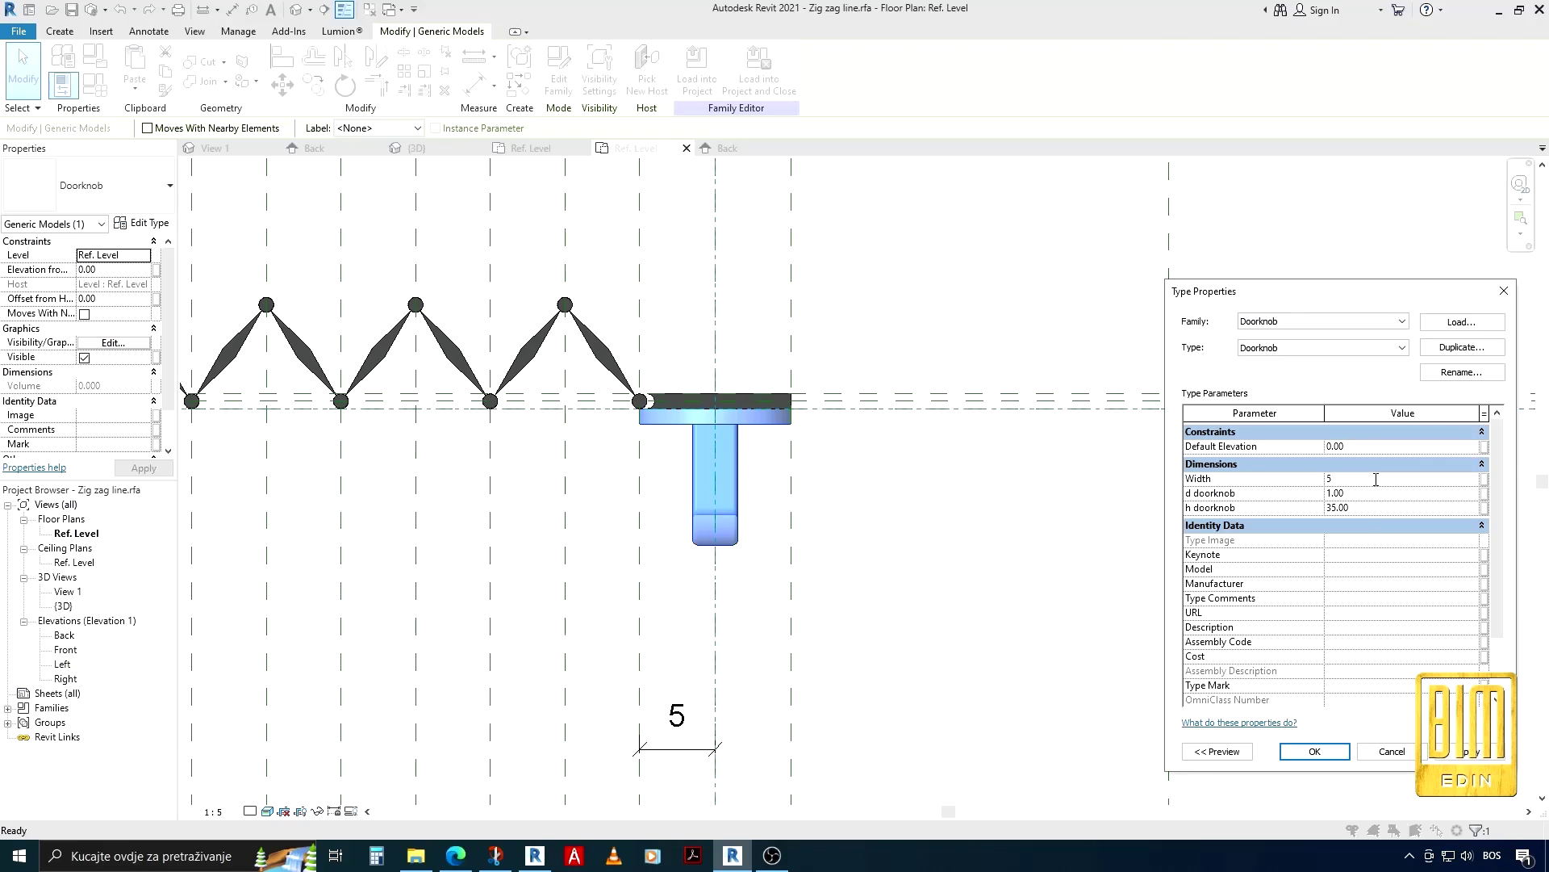
Apply Width 5, then reopen the Doorknob type and change Width to 6
left_click(1315, 751)
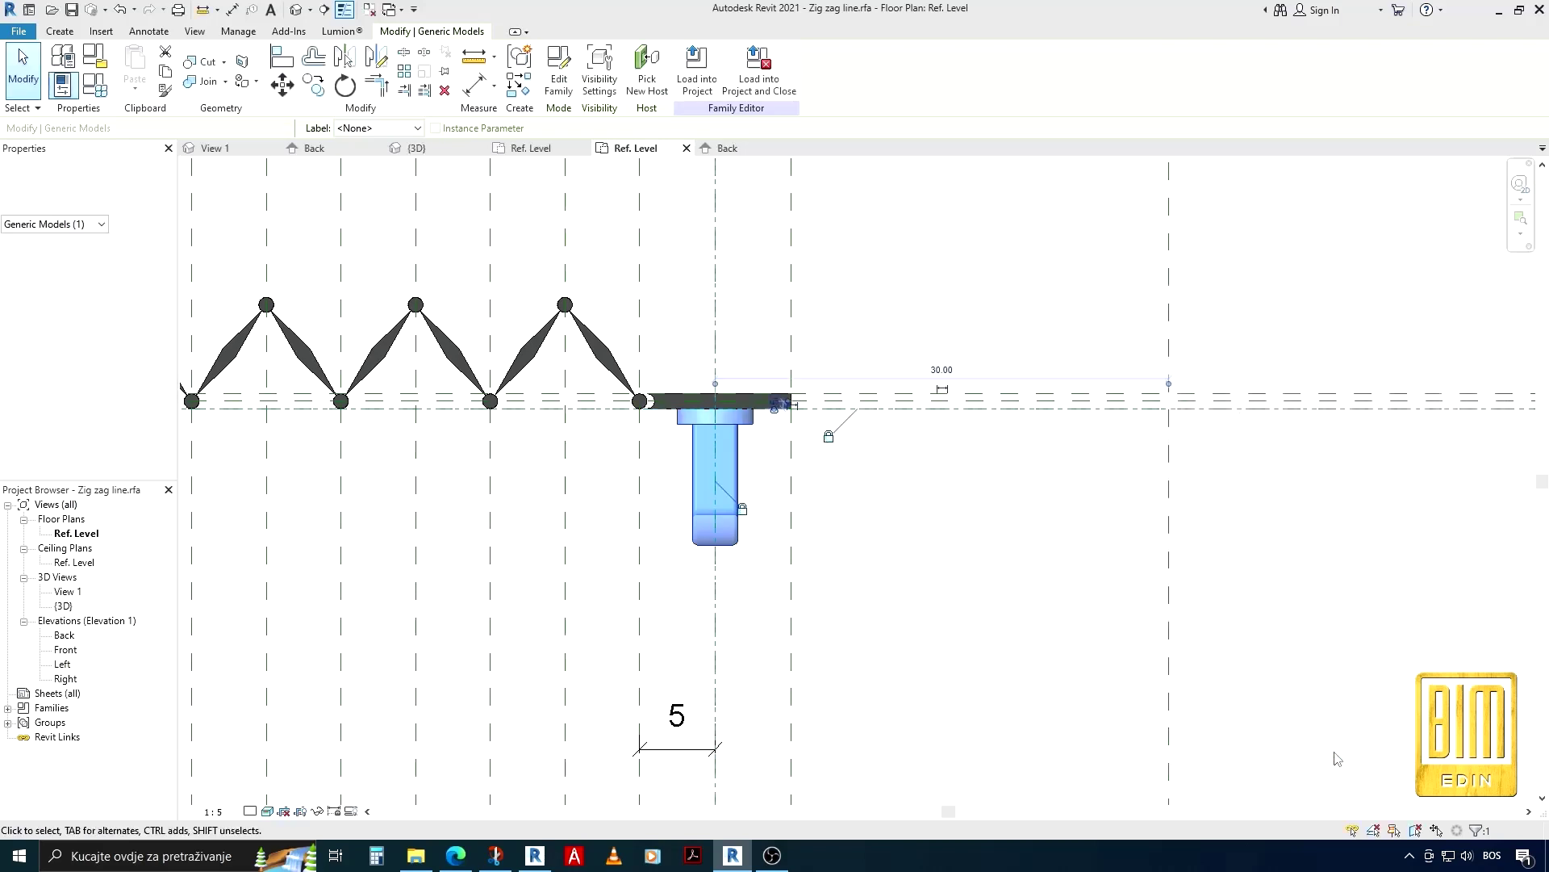
scroll(737, 464, "up", 2)
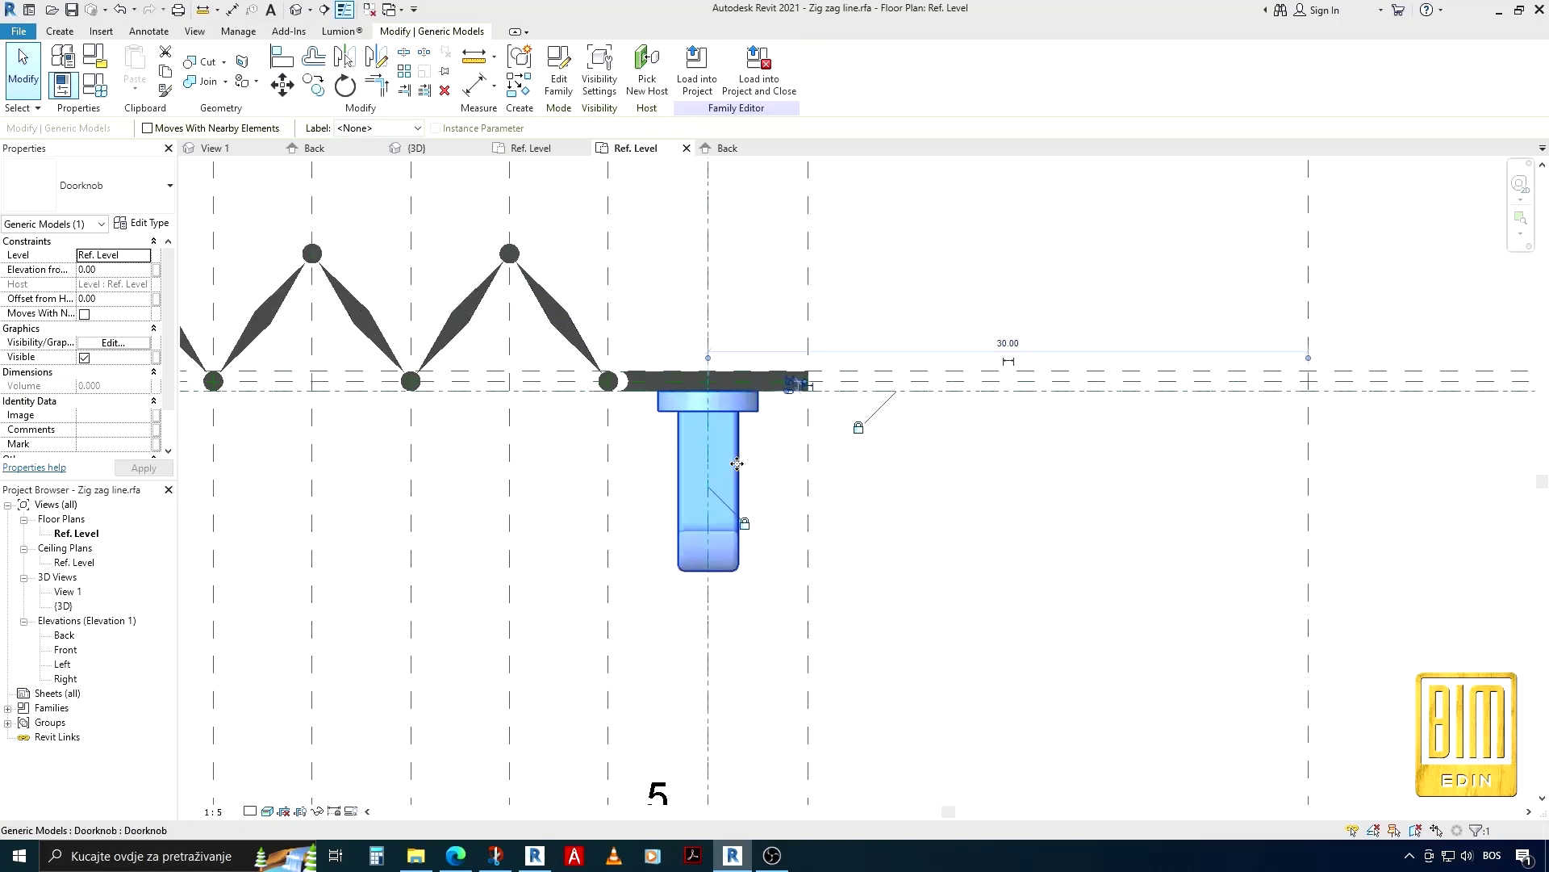
left_click(145, 226)
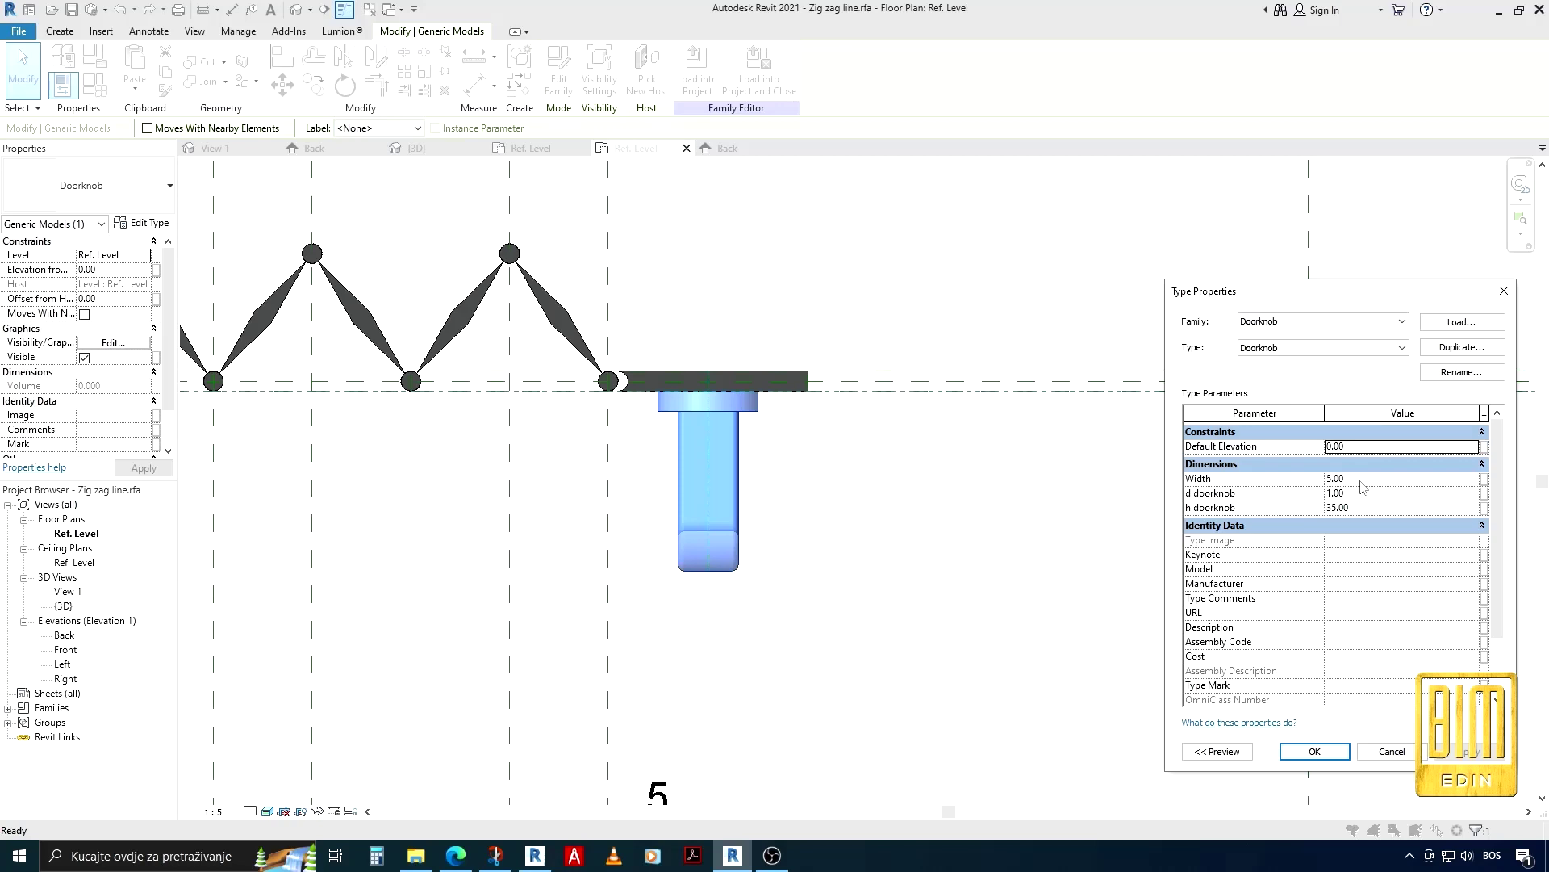
left_click(1362, 481)
left_click(1332, 754)
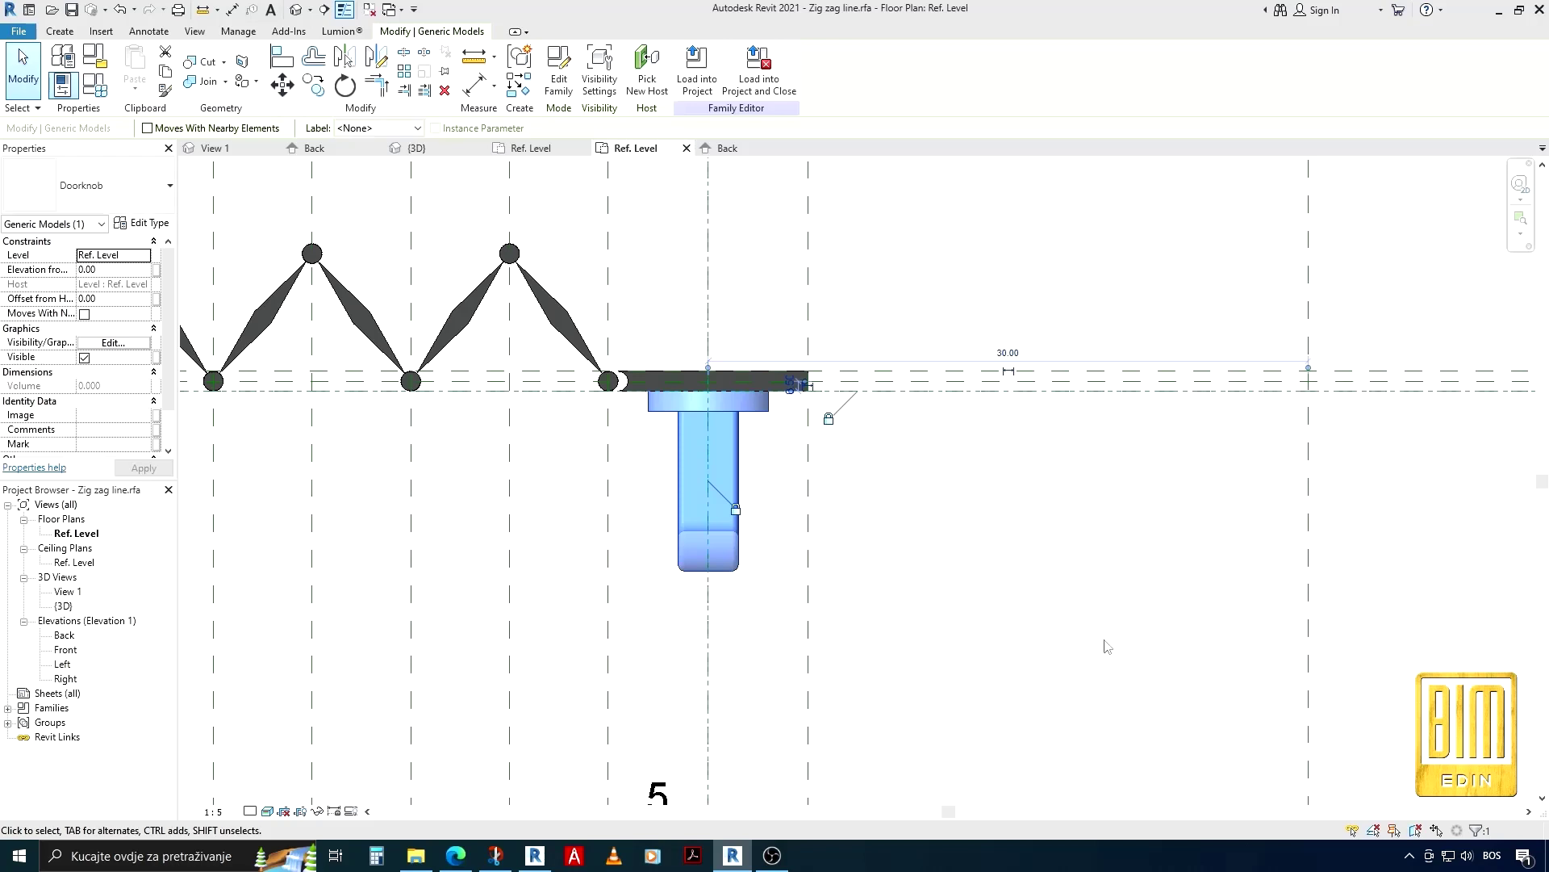
Reselect the doorknob at the panel's flat end and start Mirror - Pick Axis
left_click(1006, 609)
scroll(738, 484, "down", 3)
scroll(746, 483, "down", 2)
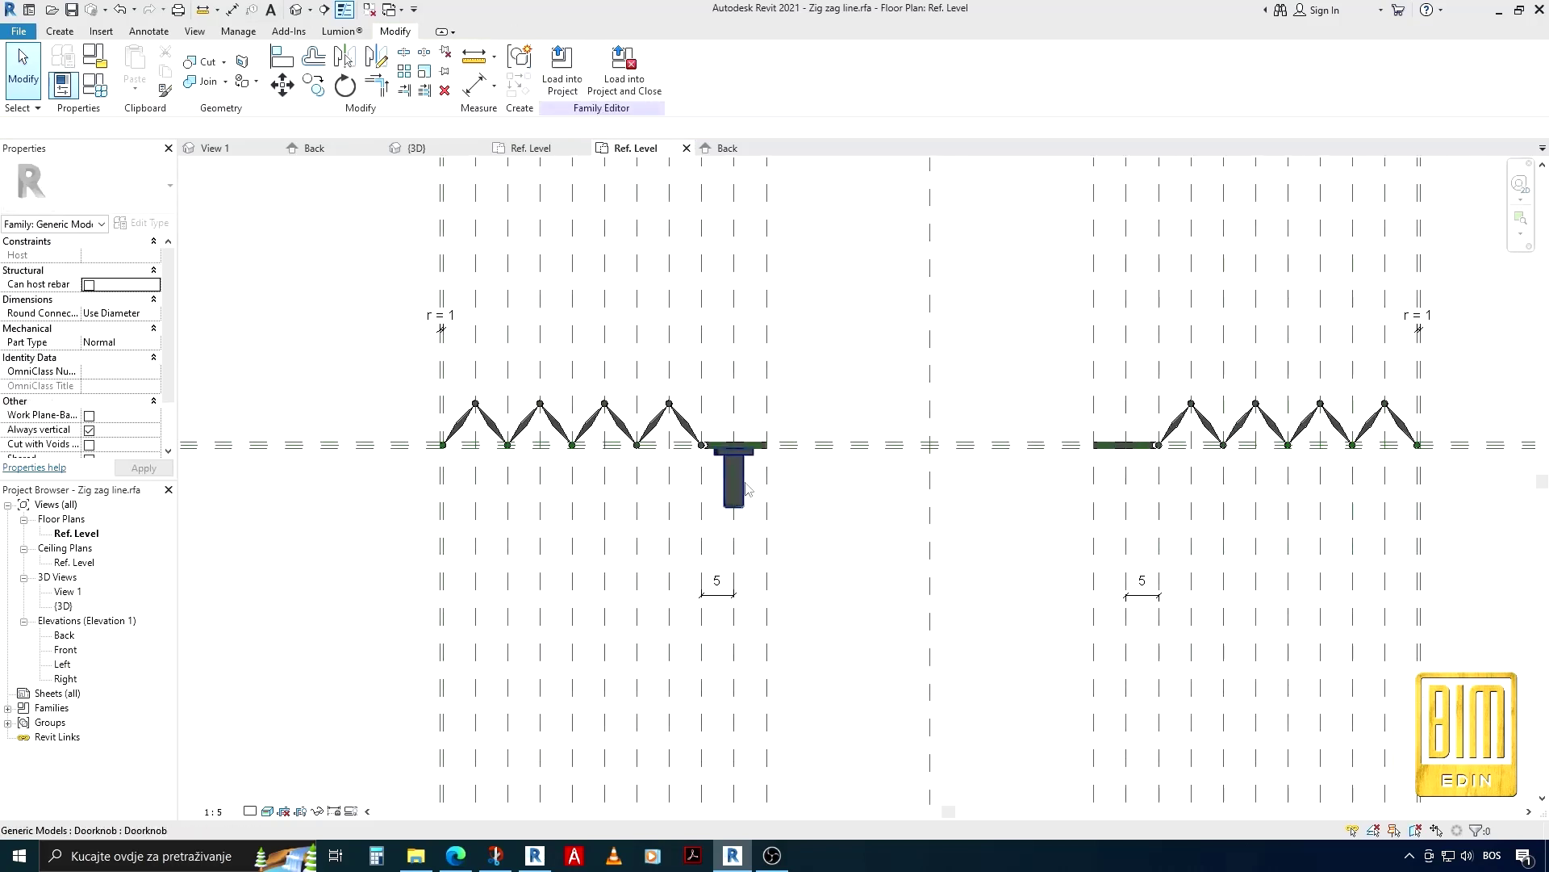
scroll(747, 483, "up", 2)
left_click(747, 482)
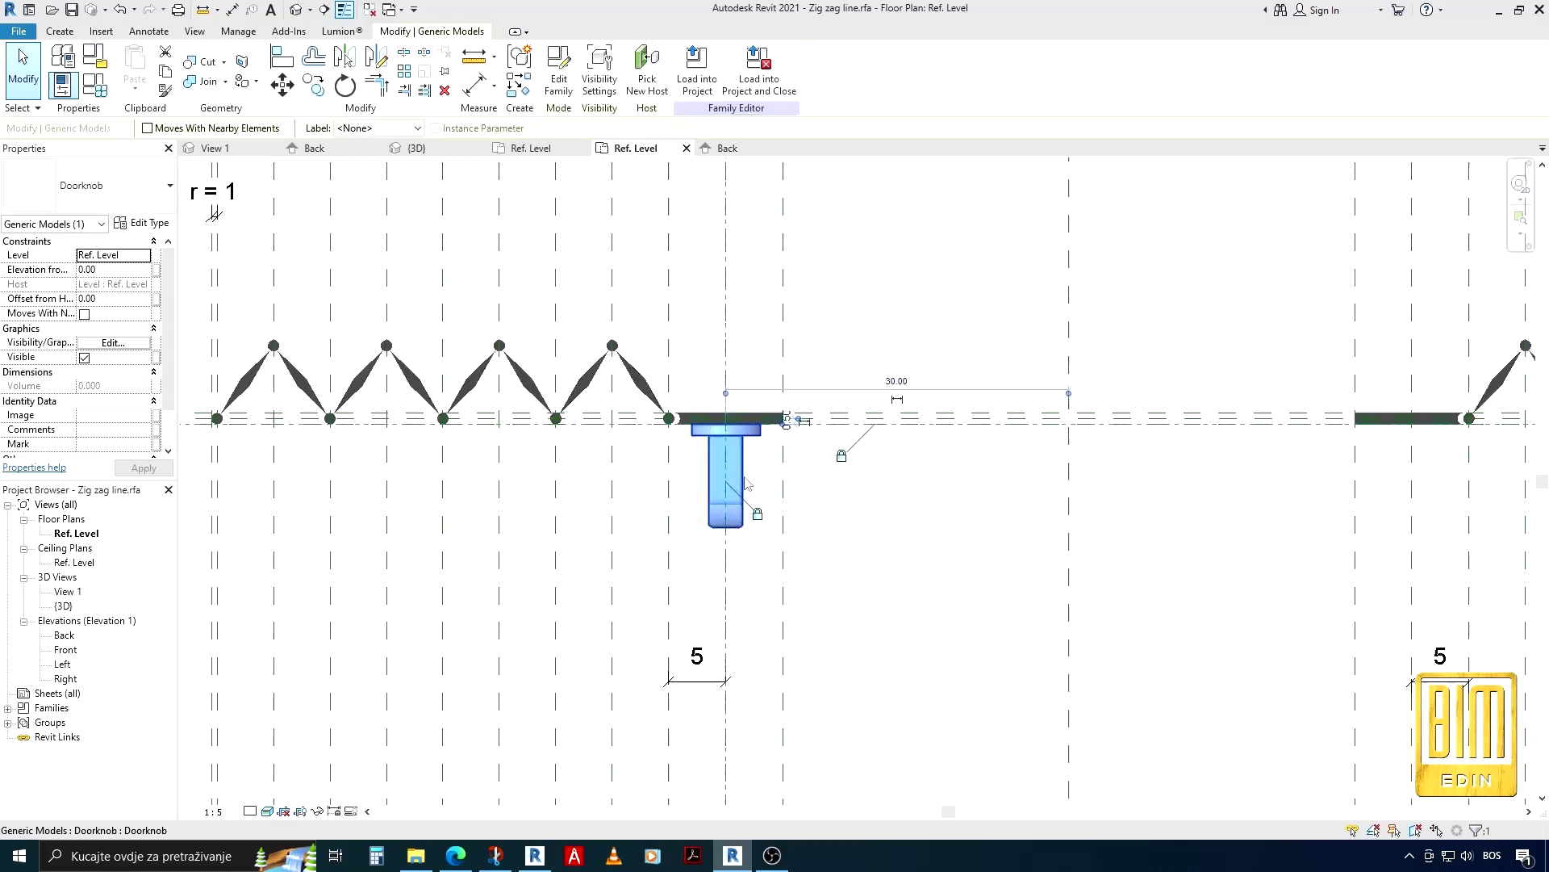
scroll(743, 476, "up", 2)
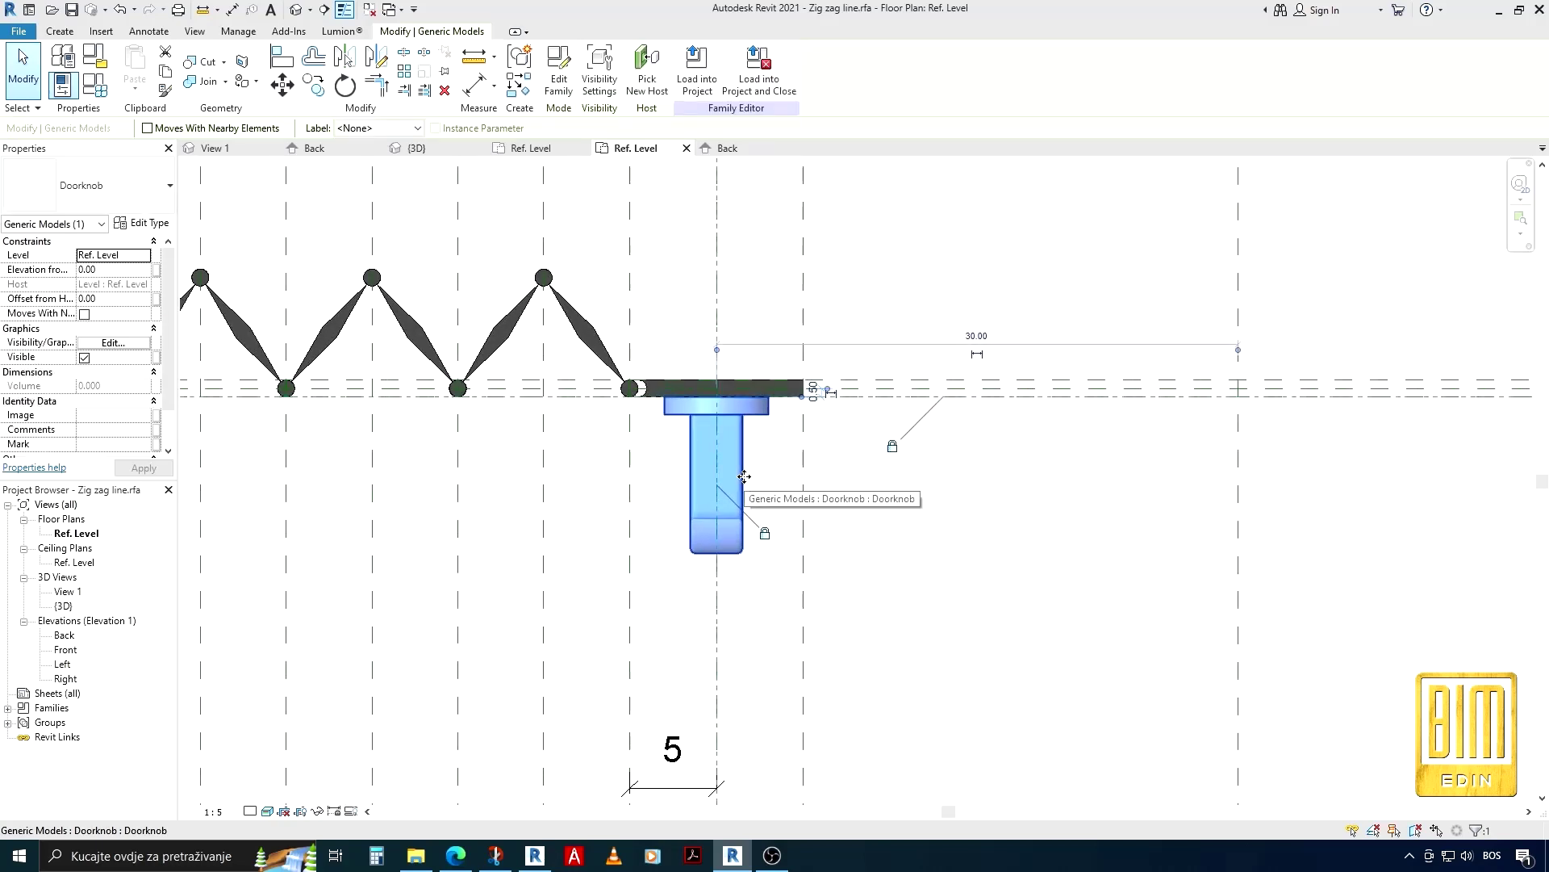
left_click(344, 56)
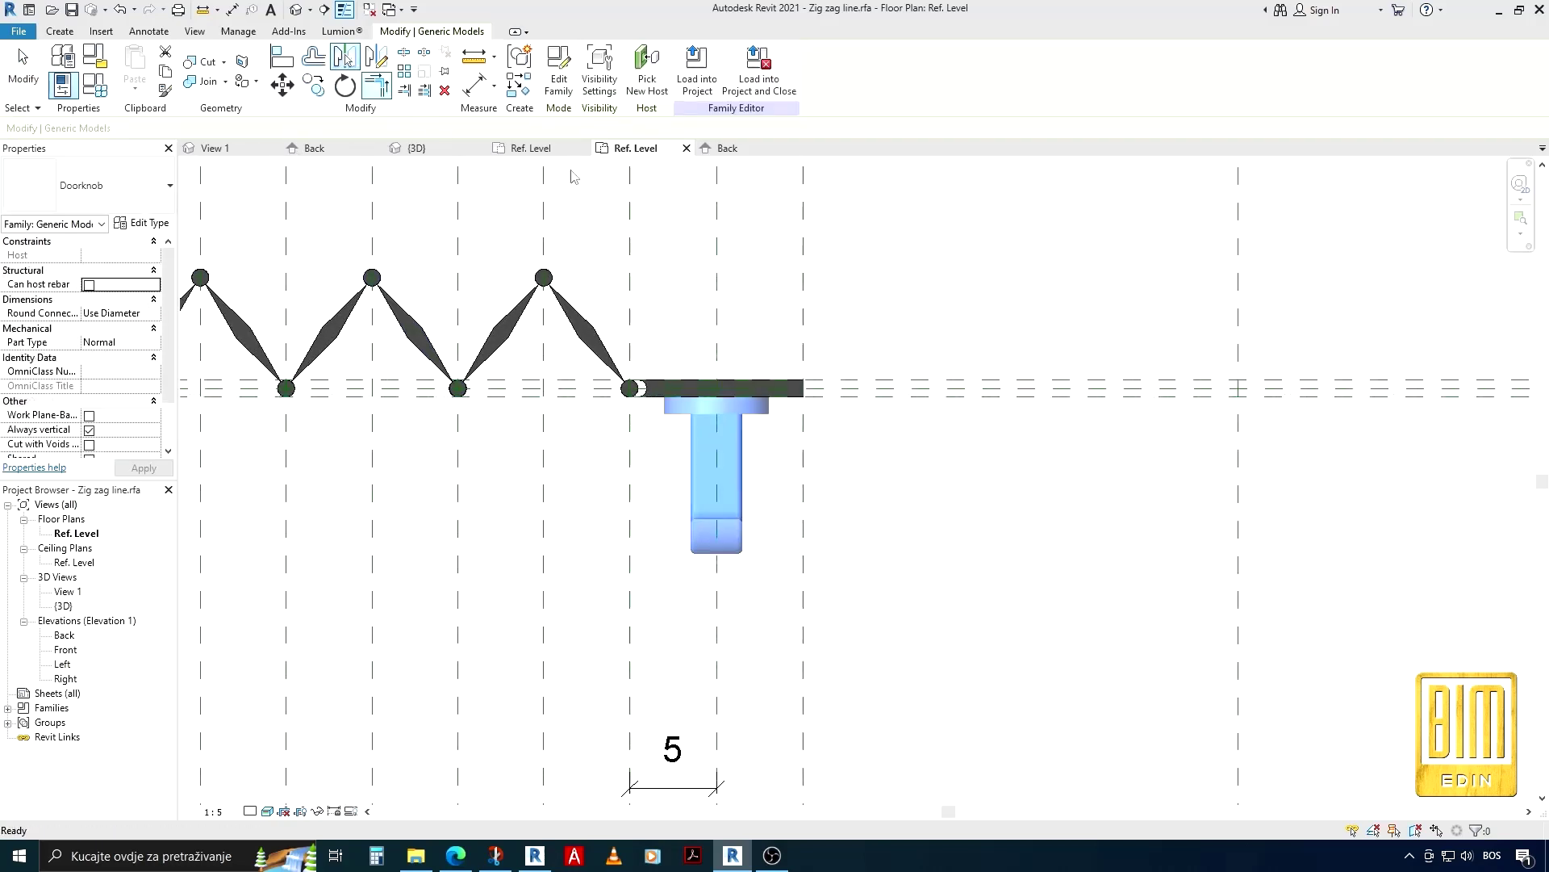
Mirror the doorknob across the horizontal reference plane and drag the copy upward
left_click(873, 389)
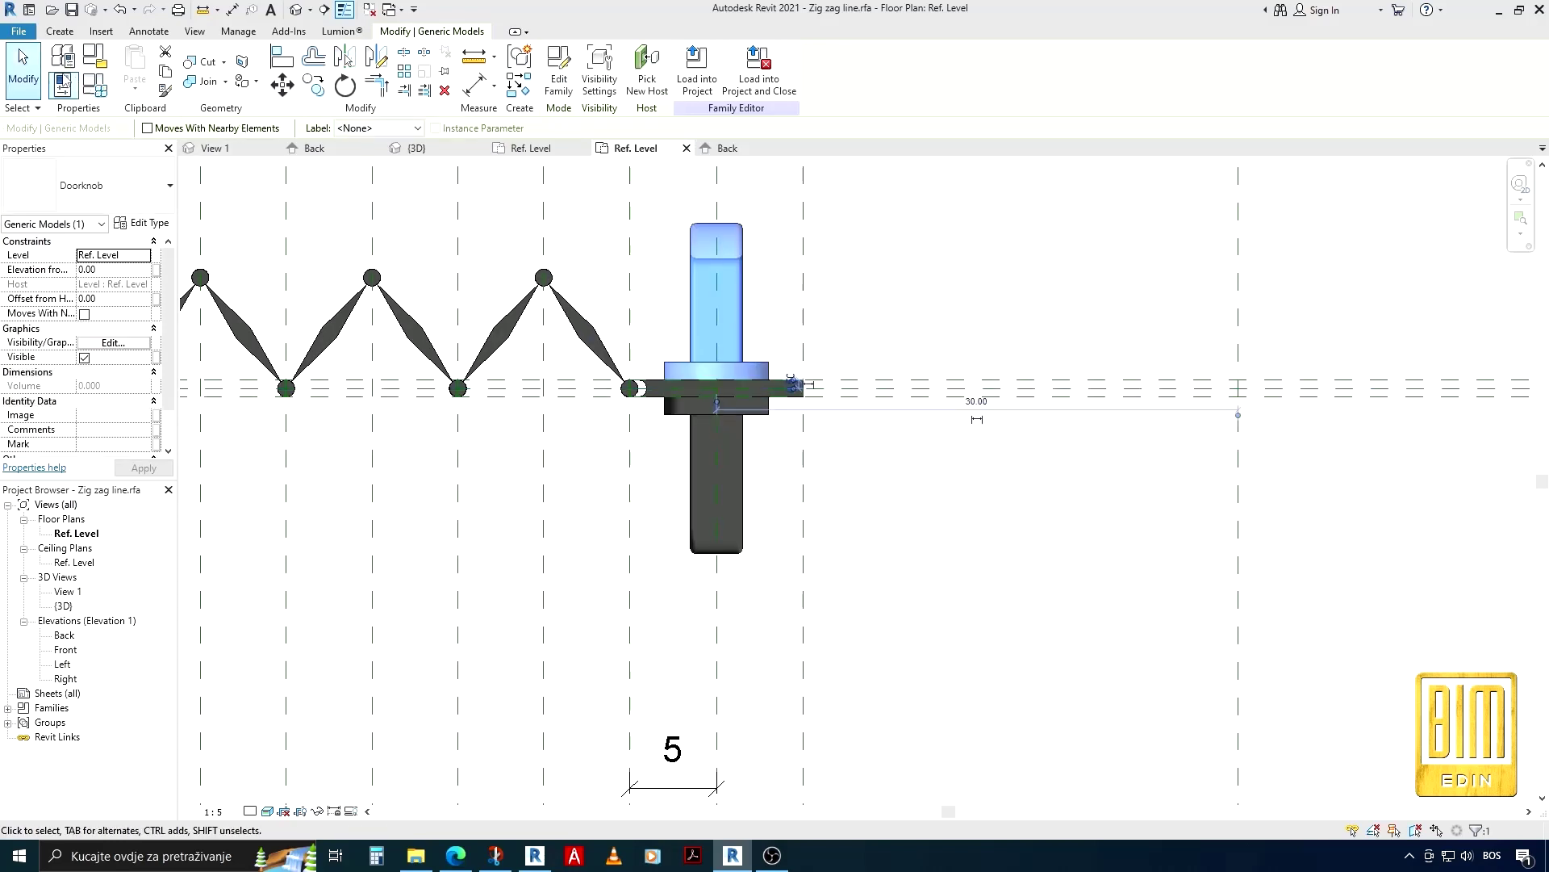
key("Escape")
left_click(744, 292)
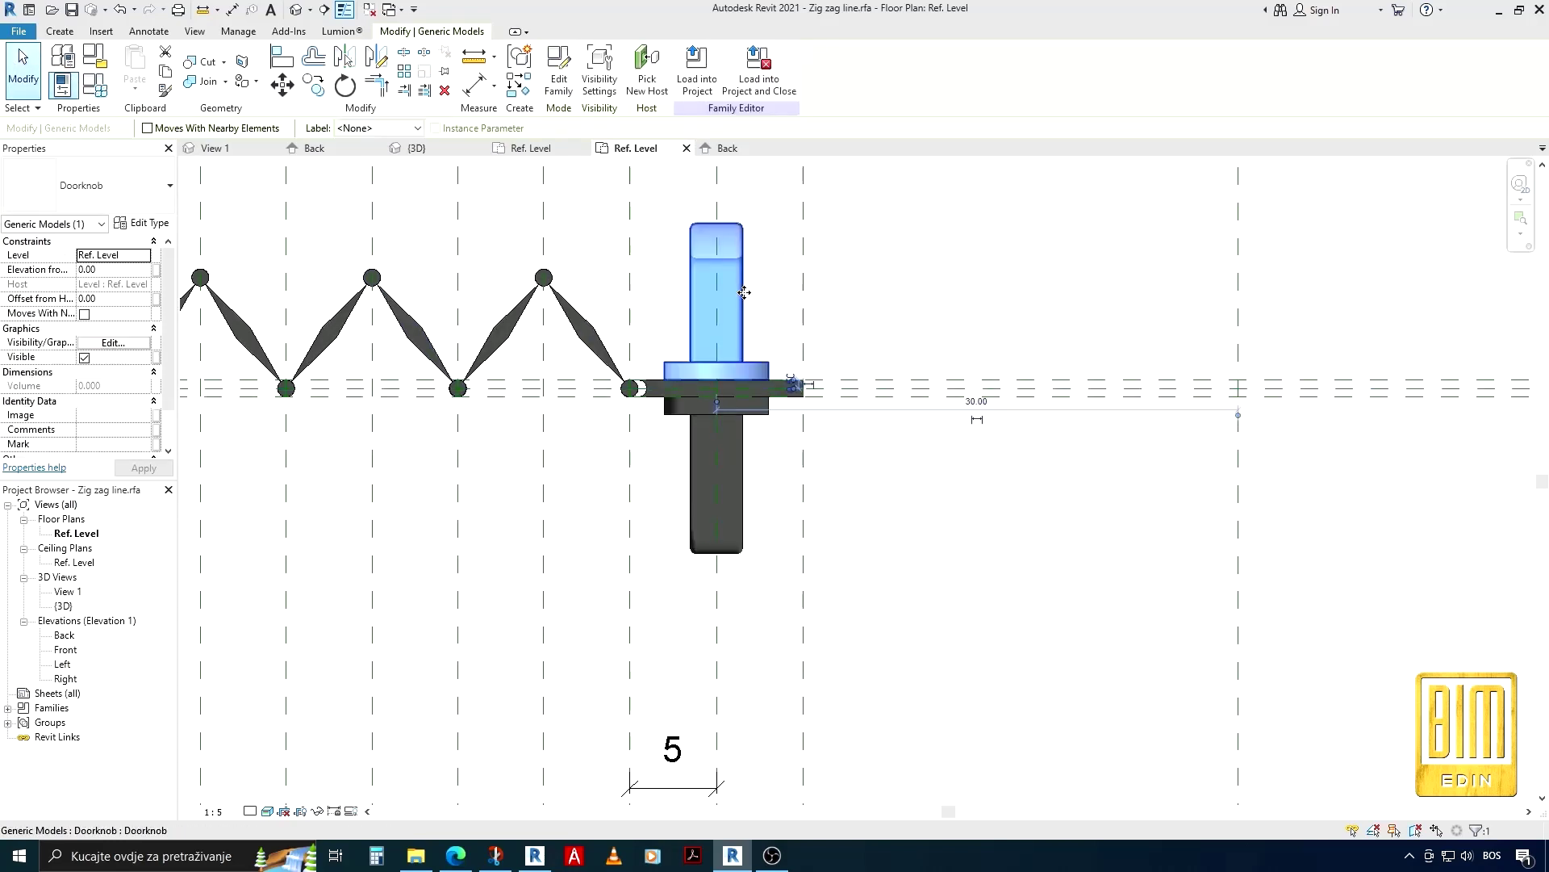
left_click_drag(744, 292, 744, 238)
key("Escape")
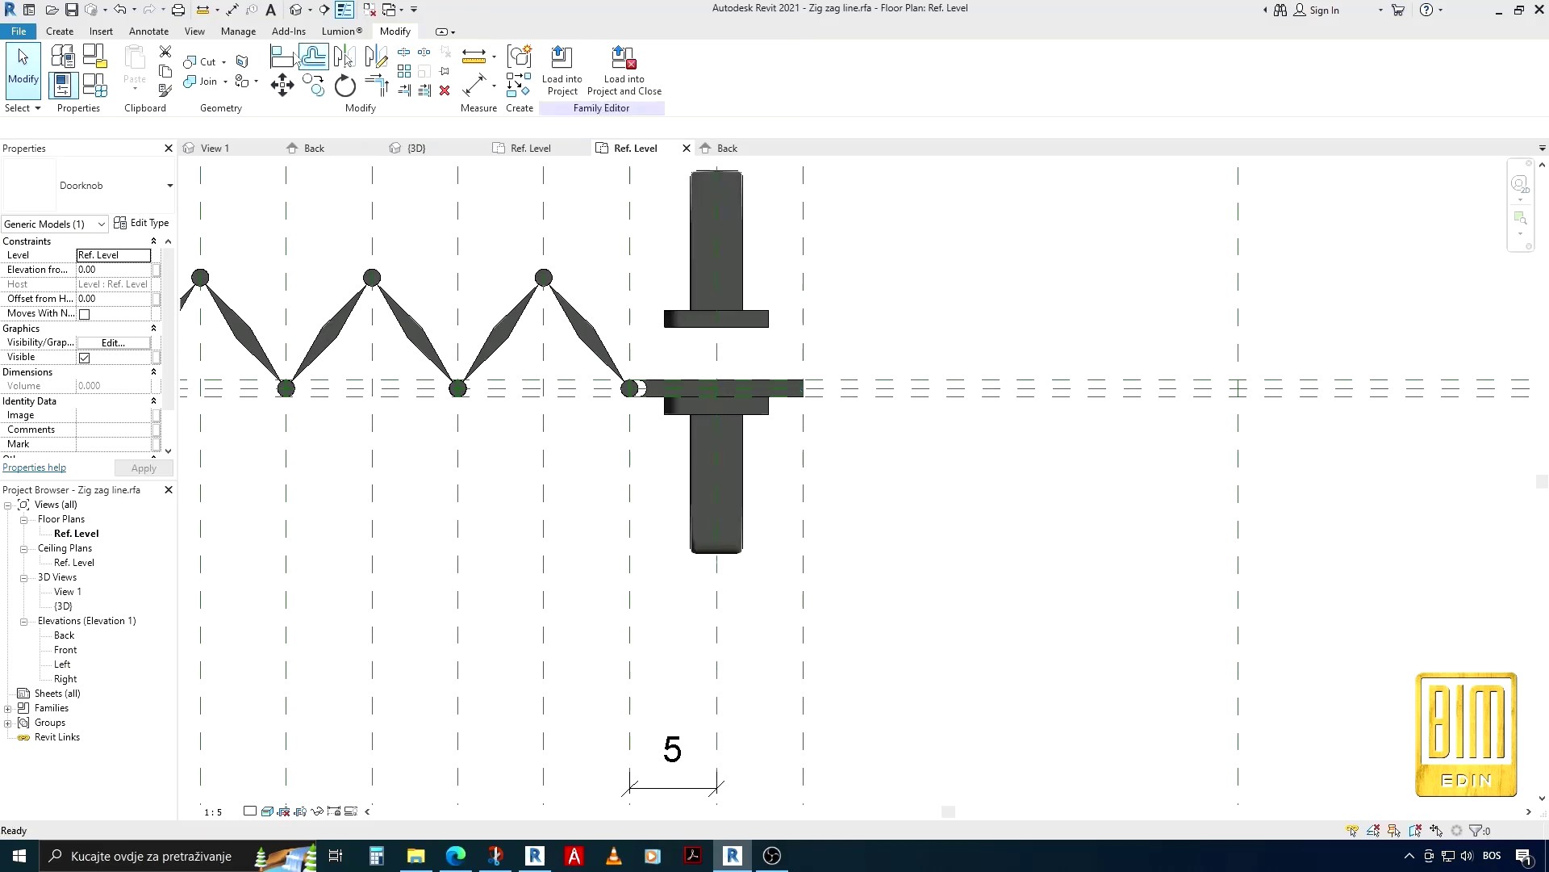
Align the doorknob to the horizontal reference line and reselect it
left_click(313, 57)
scroll(727, 347, "down", 3)
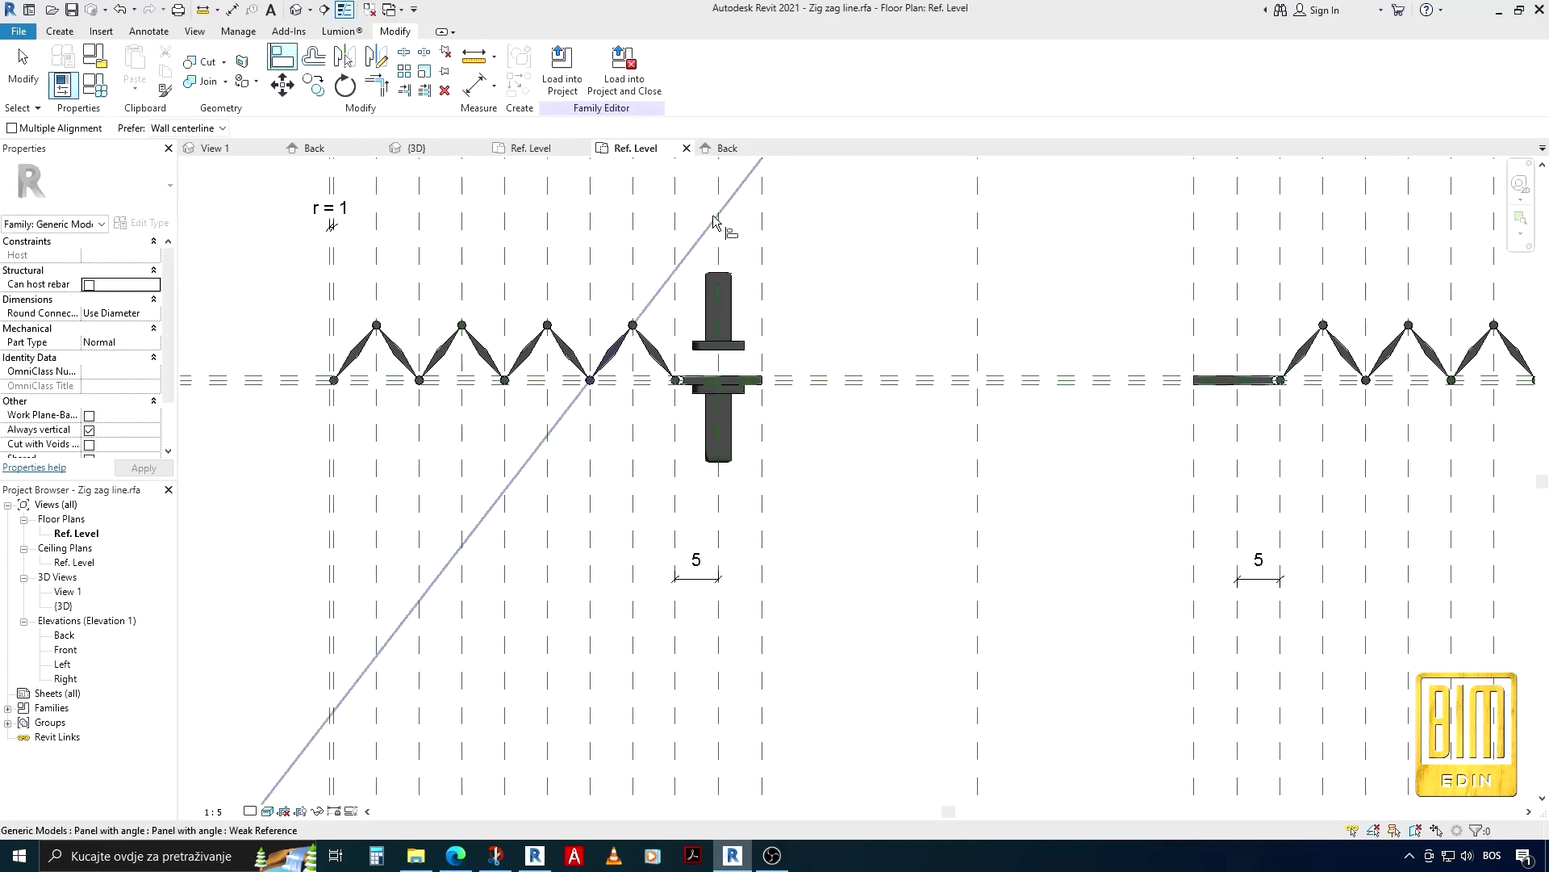
scroll(720, 307, "up", 2)
left_click(715, 319)
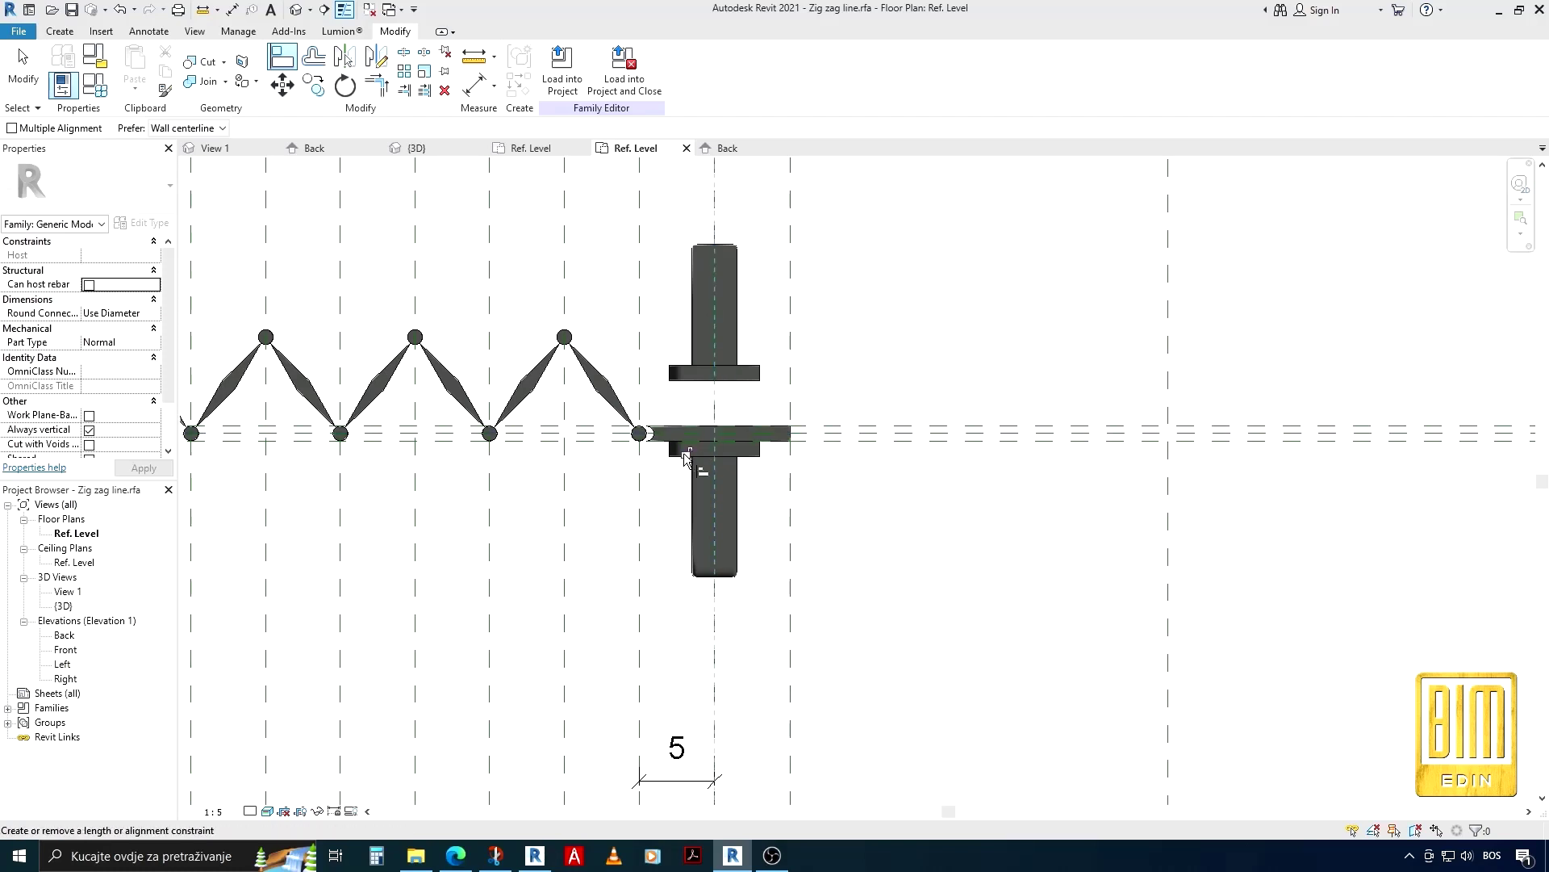
left_click(751, 395)
scroll(682, 466, "down", 3)
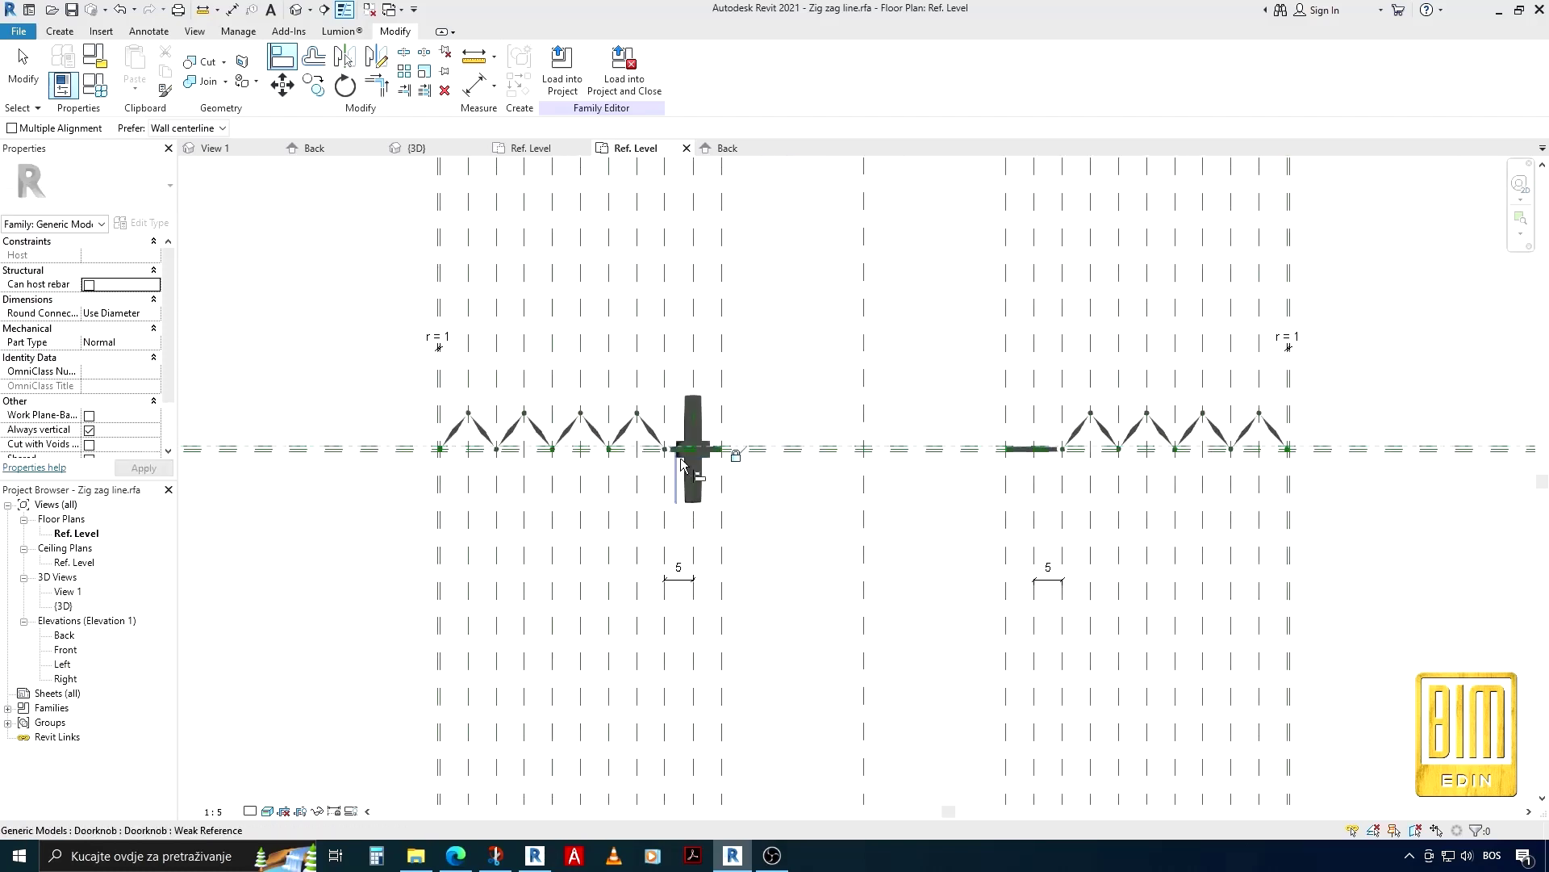
scroll(682, 466, "down", 1)
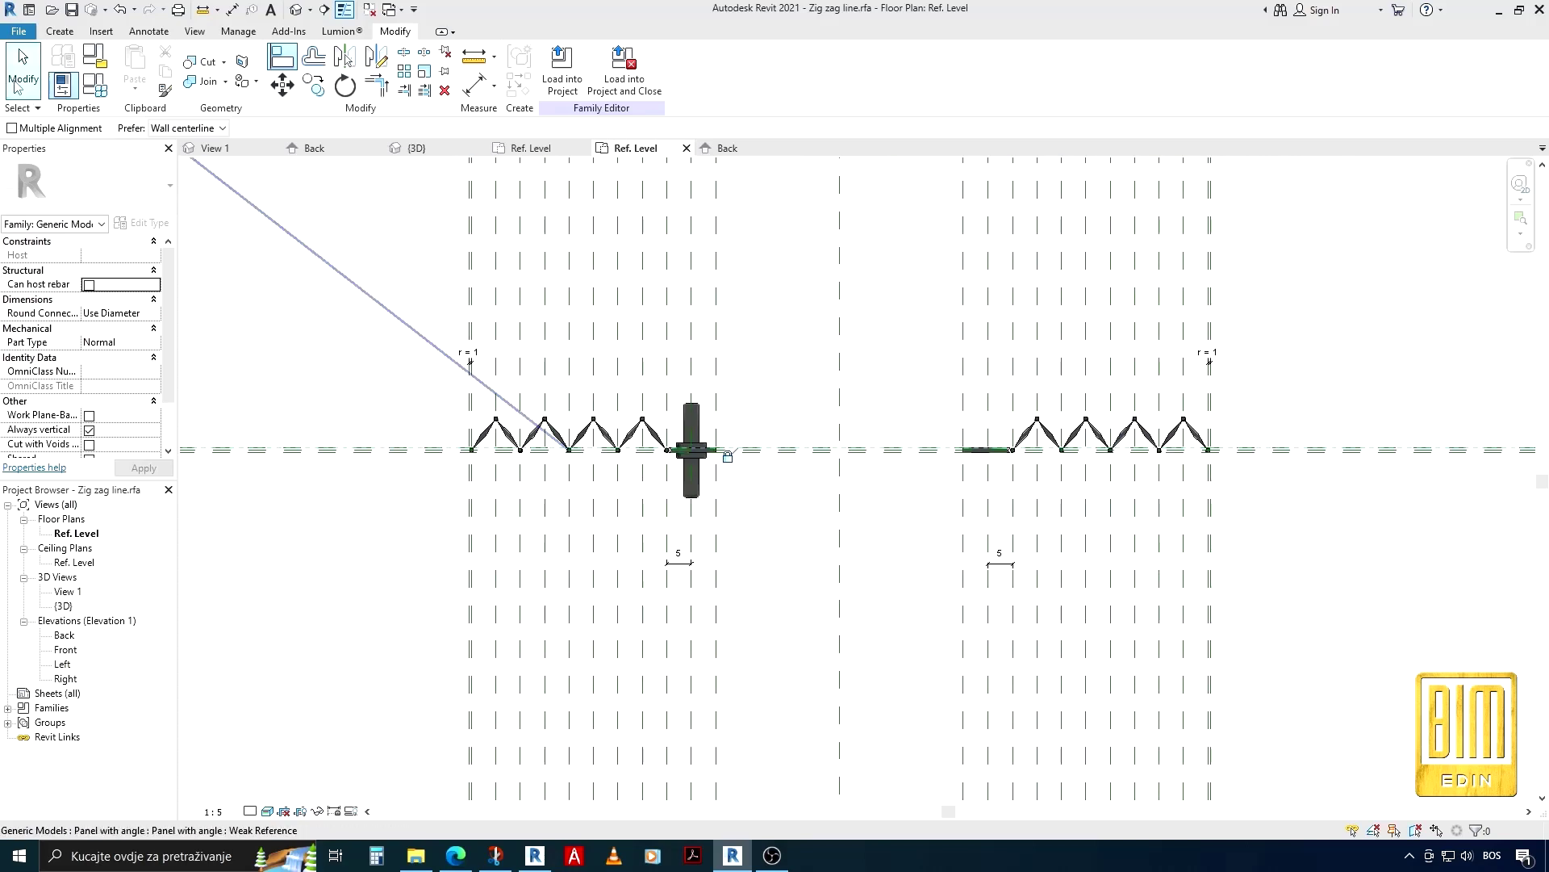
left_click(16, 80)
left_click(691, 477)
Mirror both doorknob pieces across the centre reference plane onto the right panel
scroll(700, 498, "up", 2)
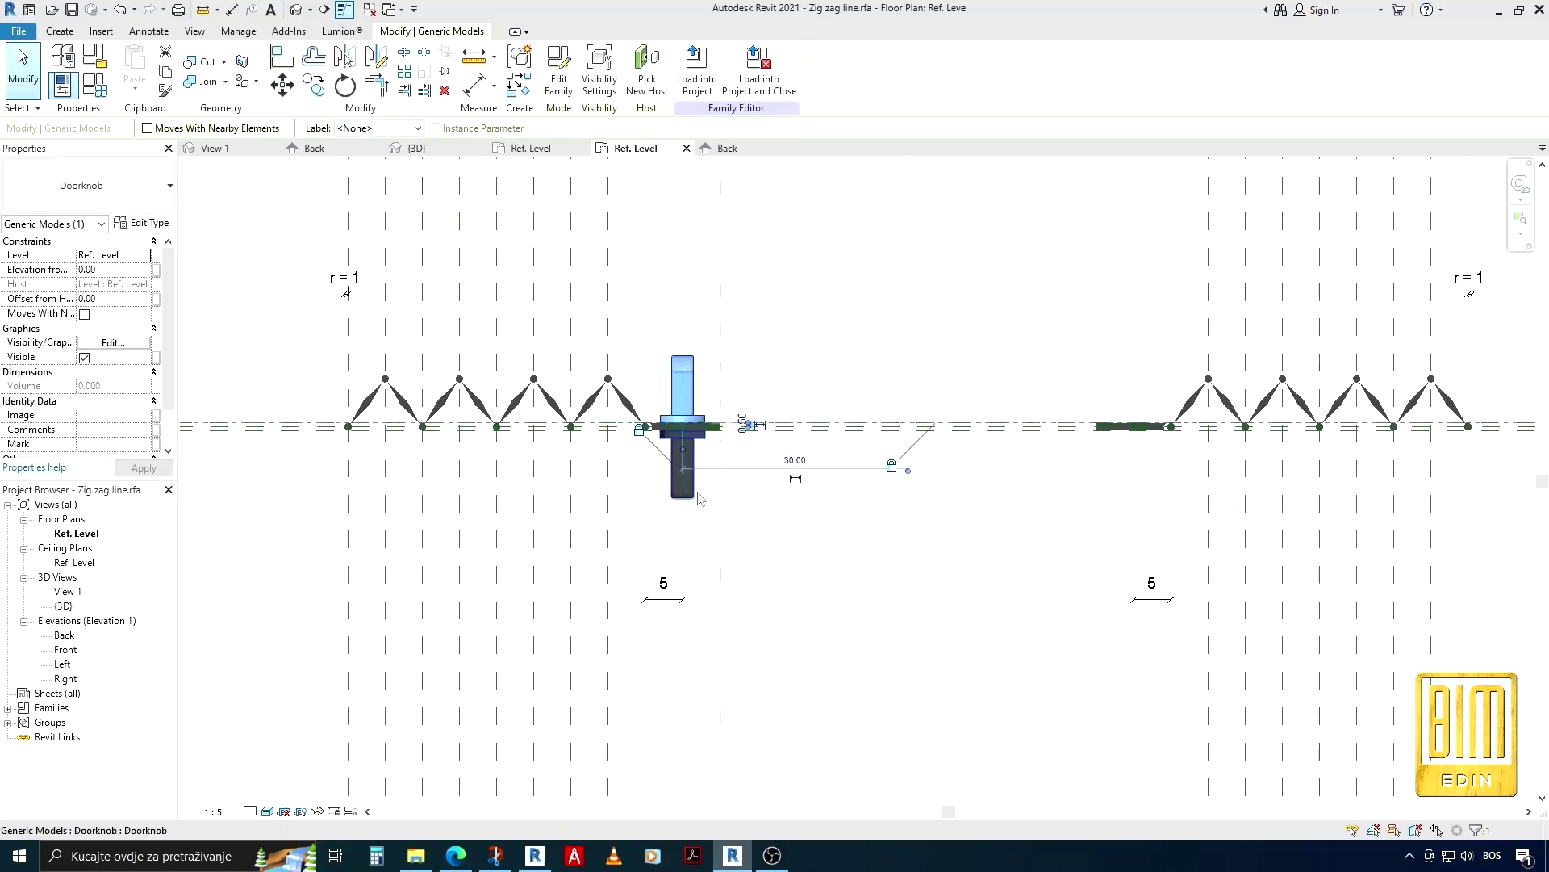
left_click(702, 490, "ctrl")
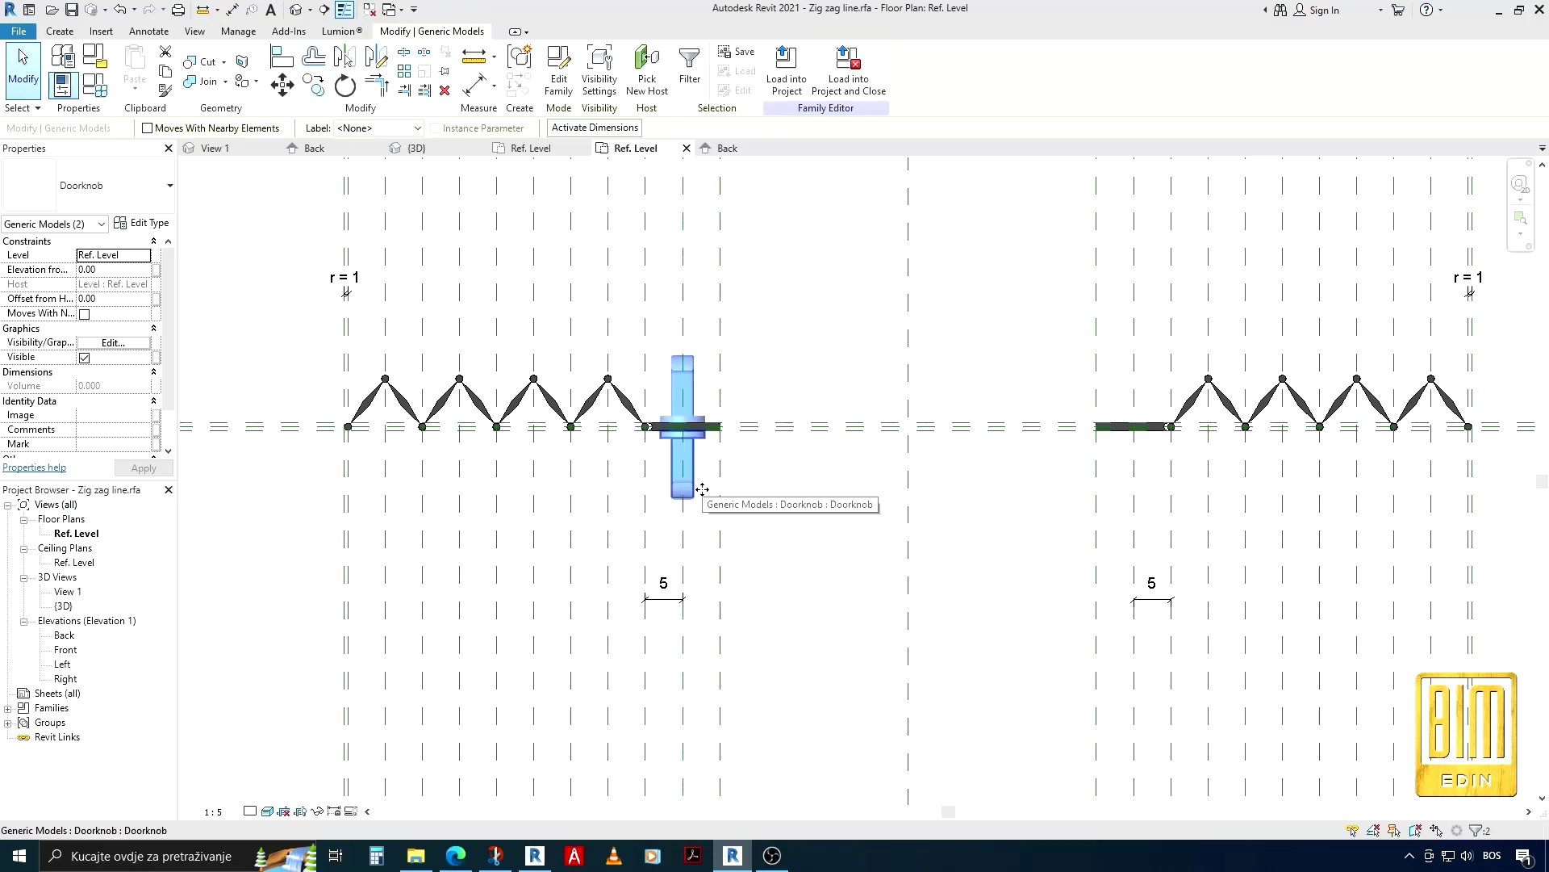
key("m")
key("m")
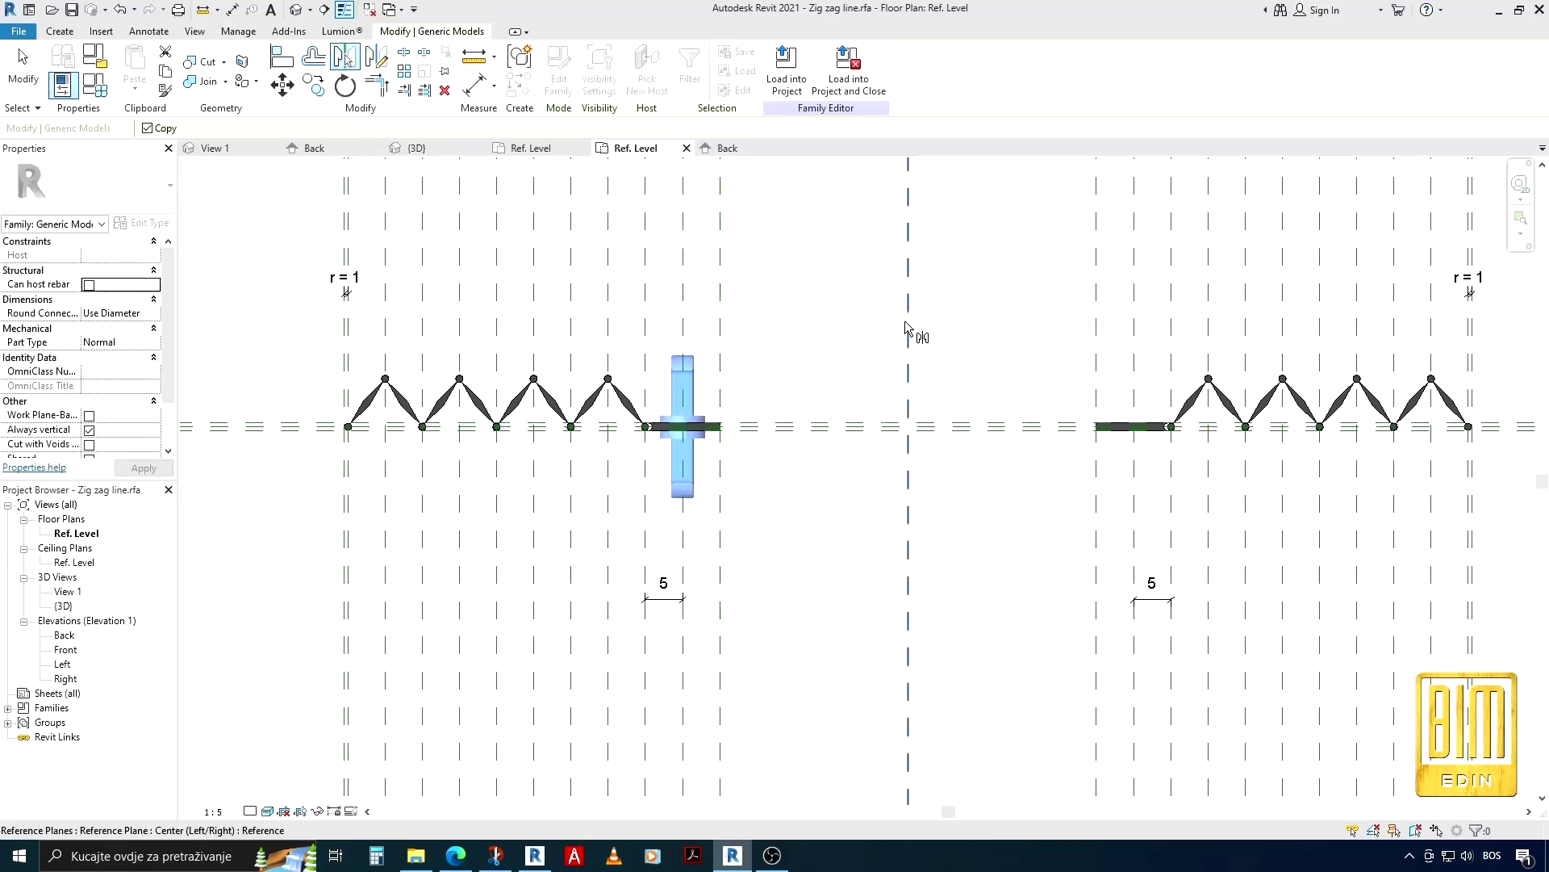
left_click(908, 335)
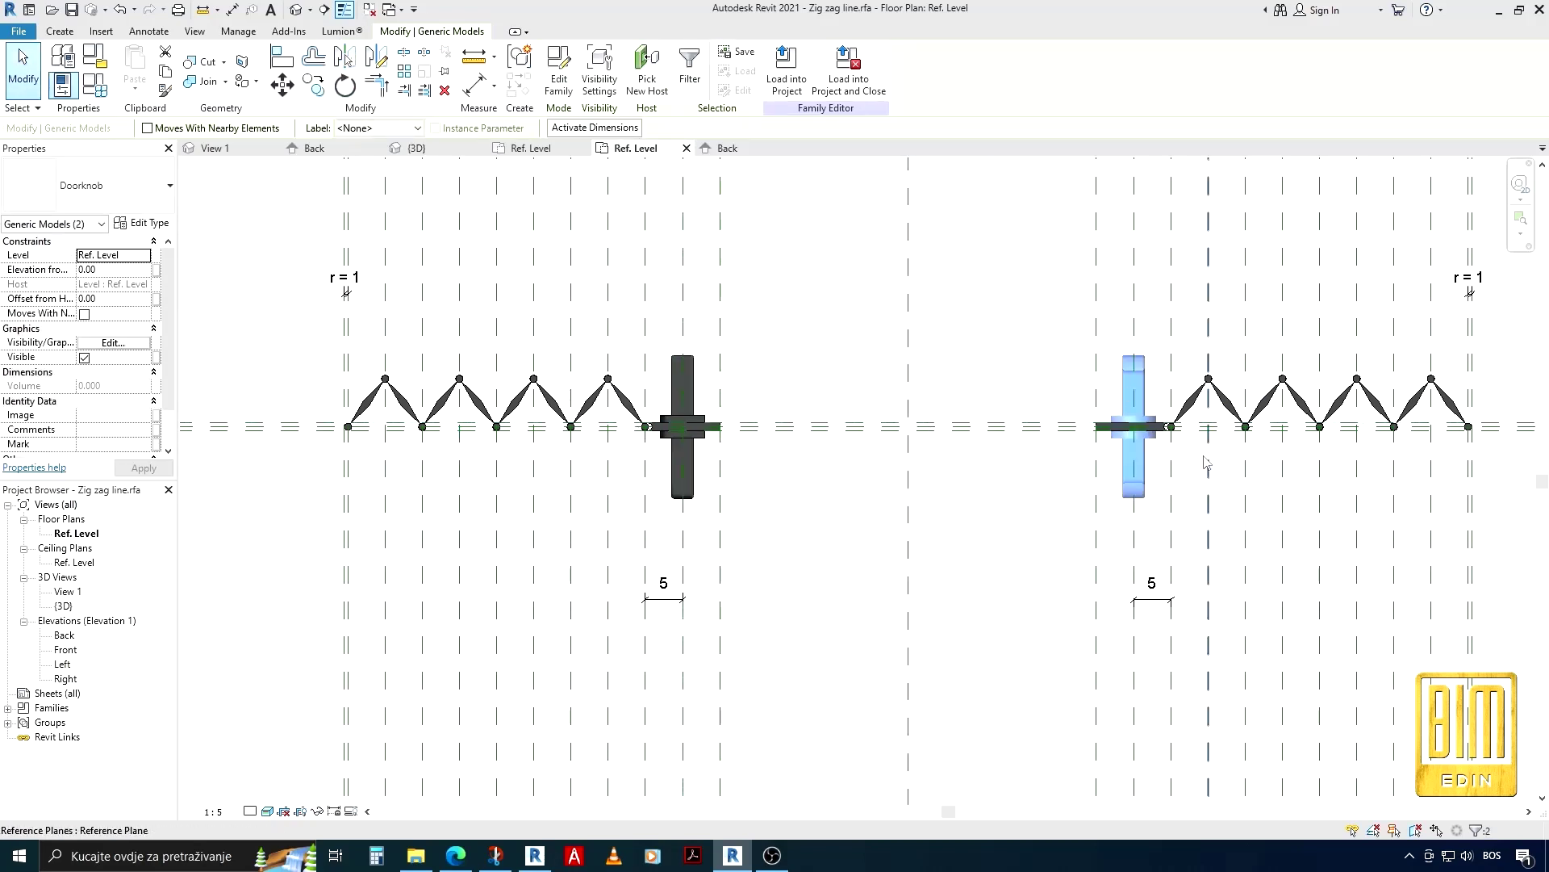
left_click(23, 71)
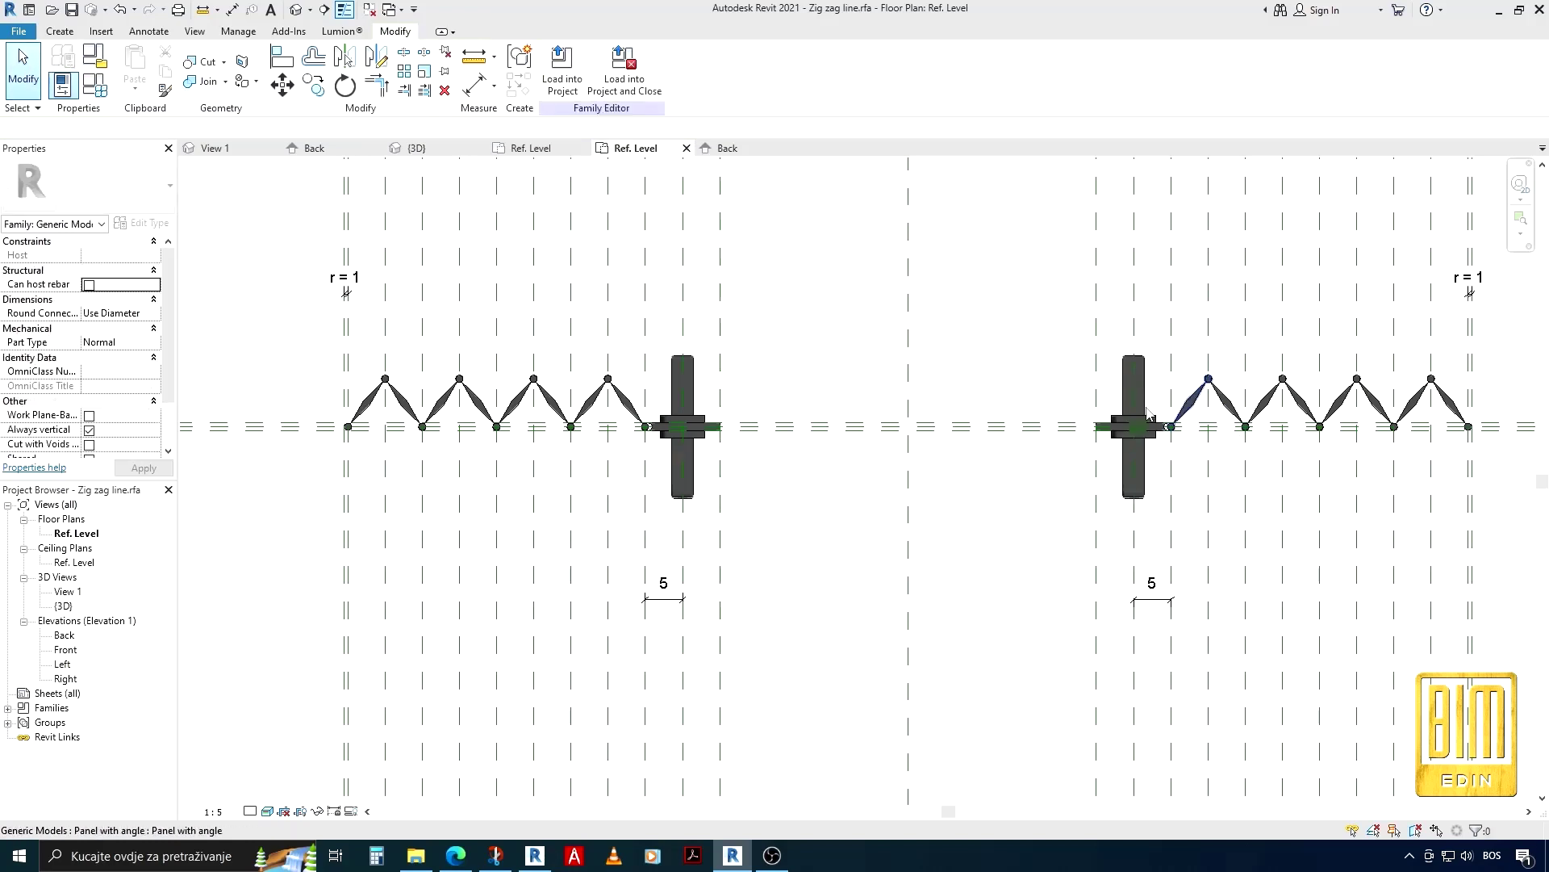
scroll(1156, 399, "up", 2)
left_click(1155, 398)
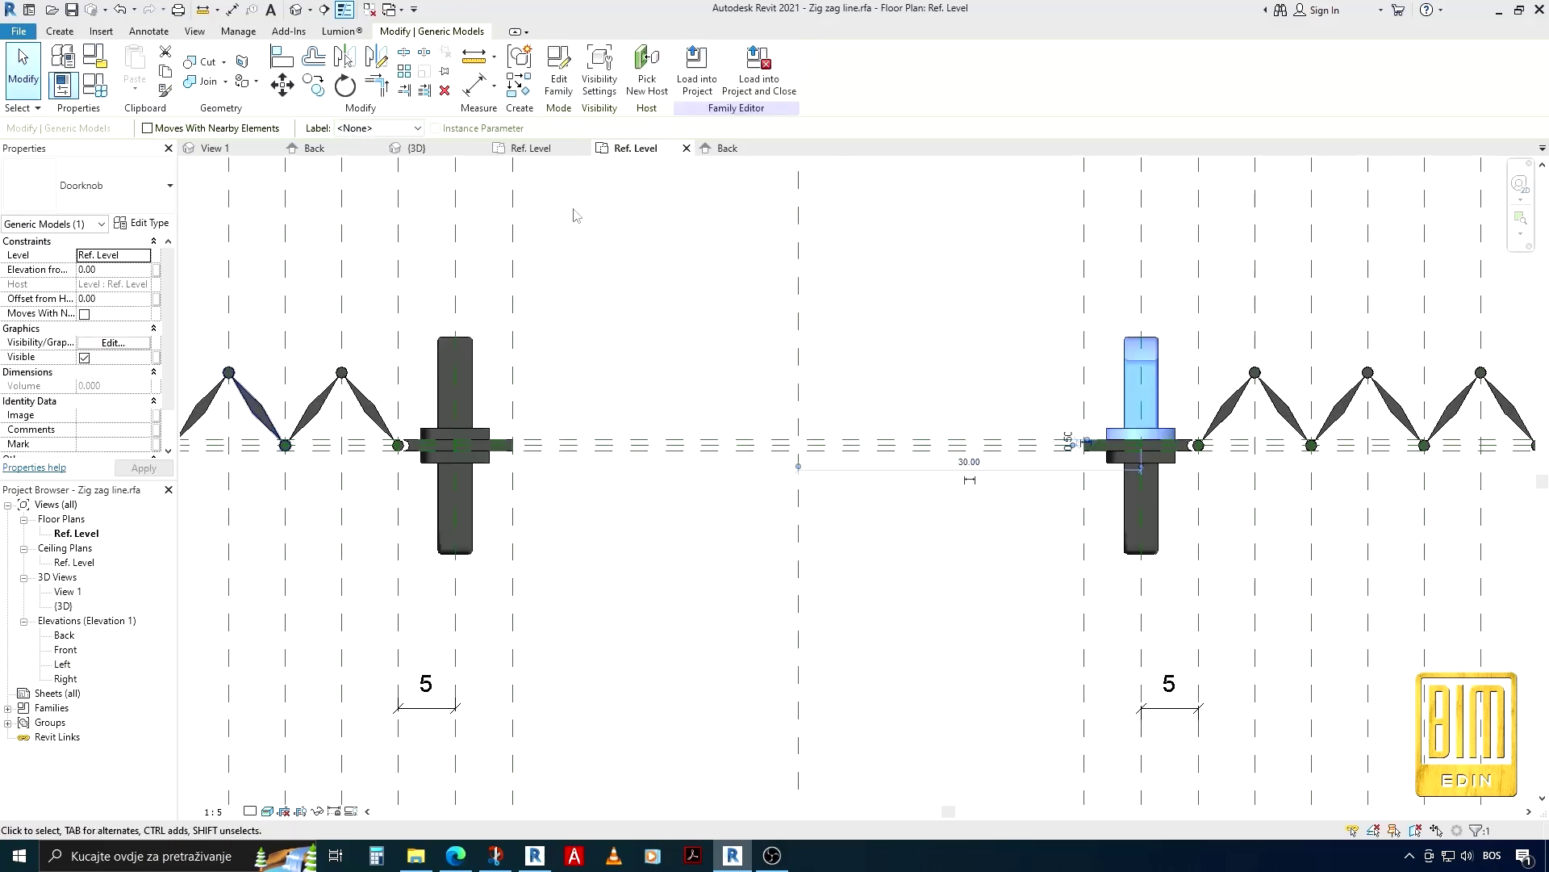
Move the mirrored upper piece up and the lower piece down, apart from the panel line
left_click(282, 84)
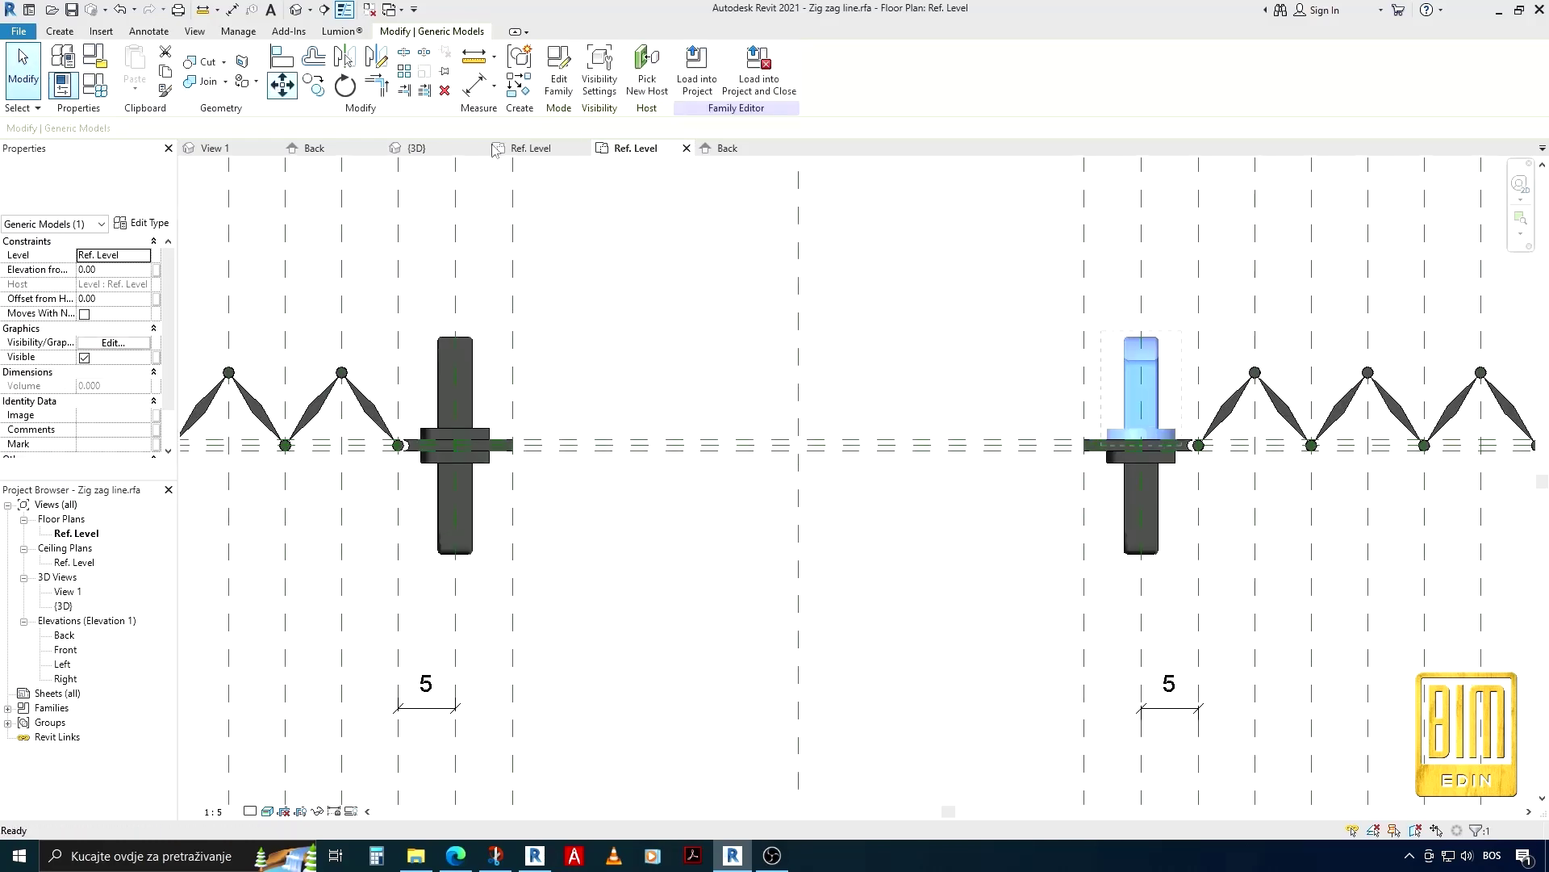
left_click(1141, 442)
left_click(1142, 402)
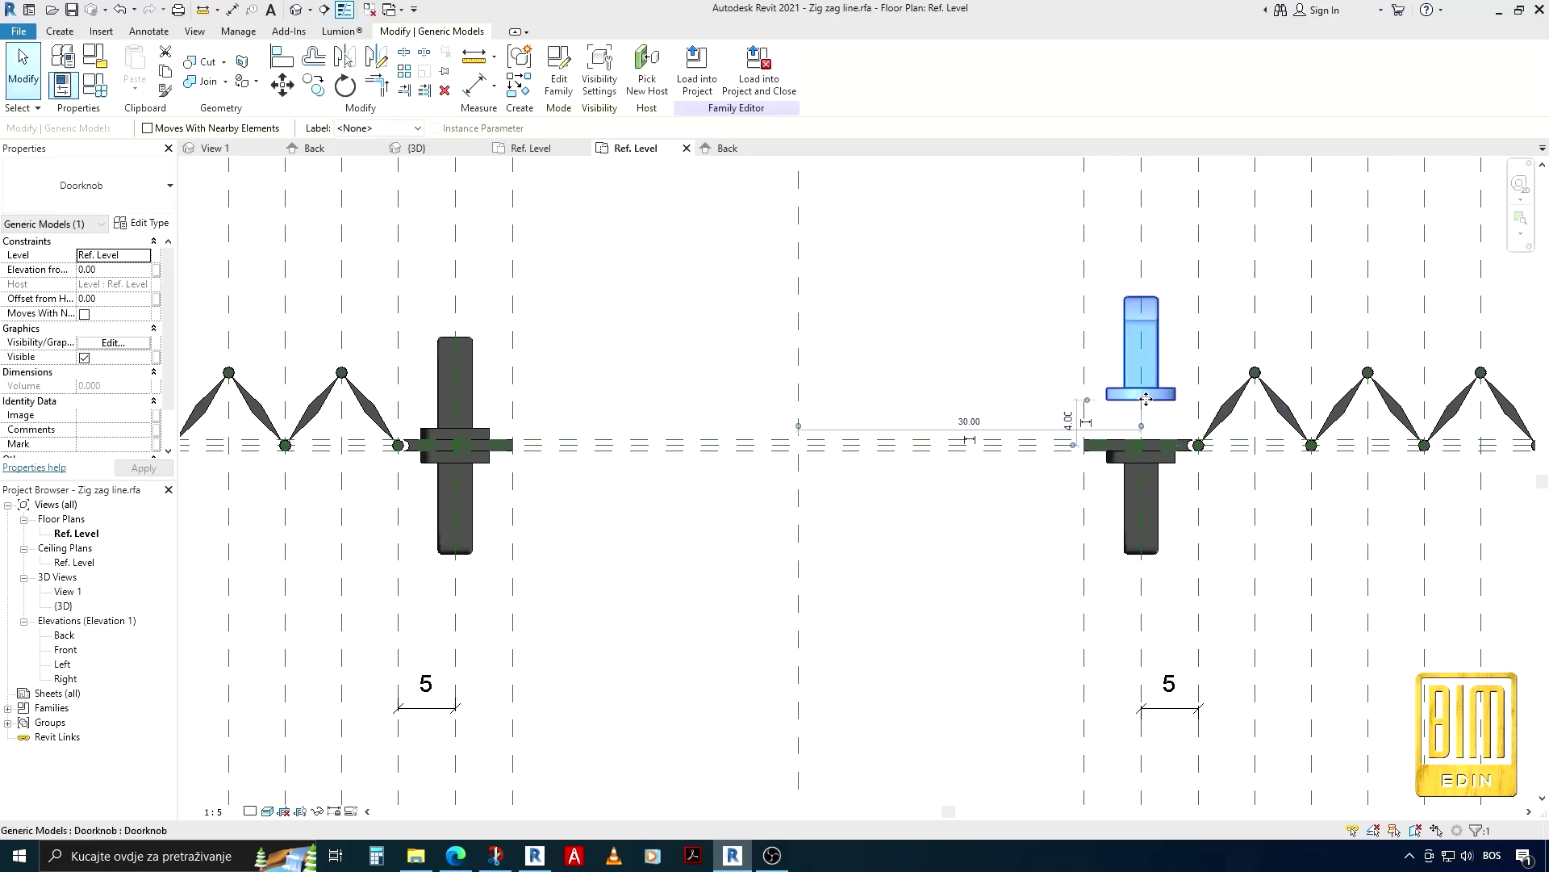
left_click(1089, 445)
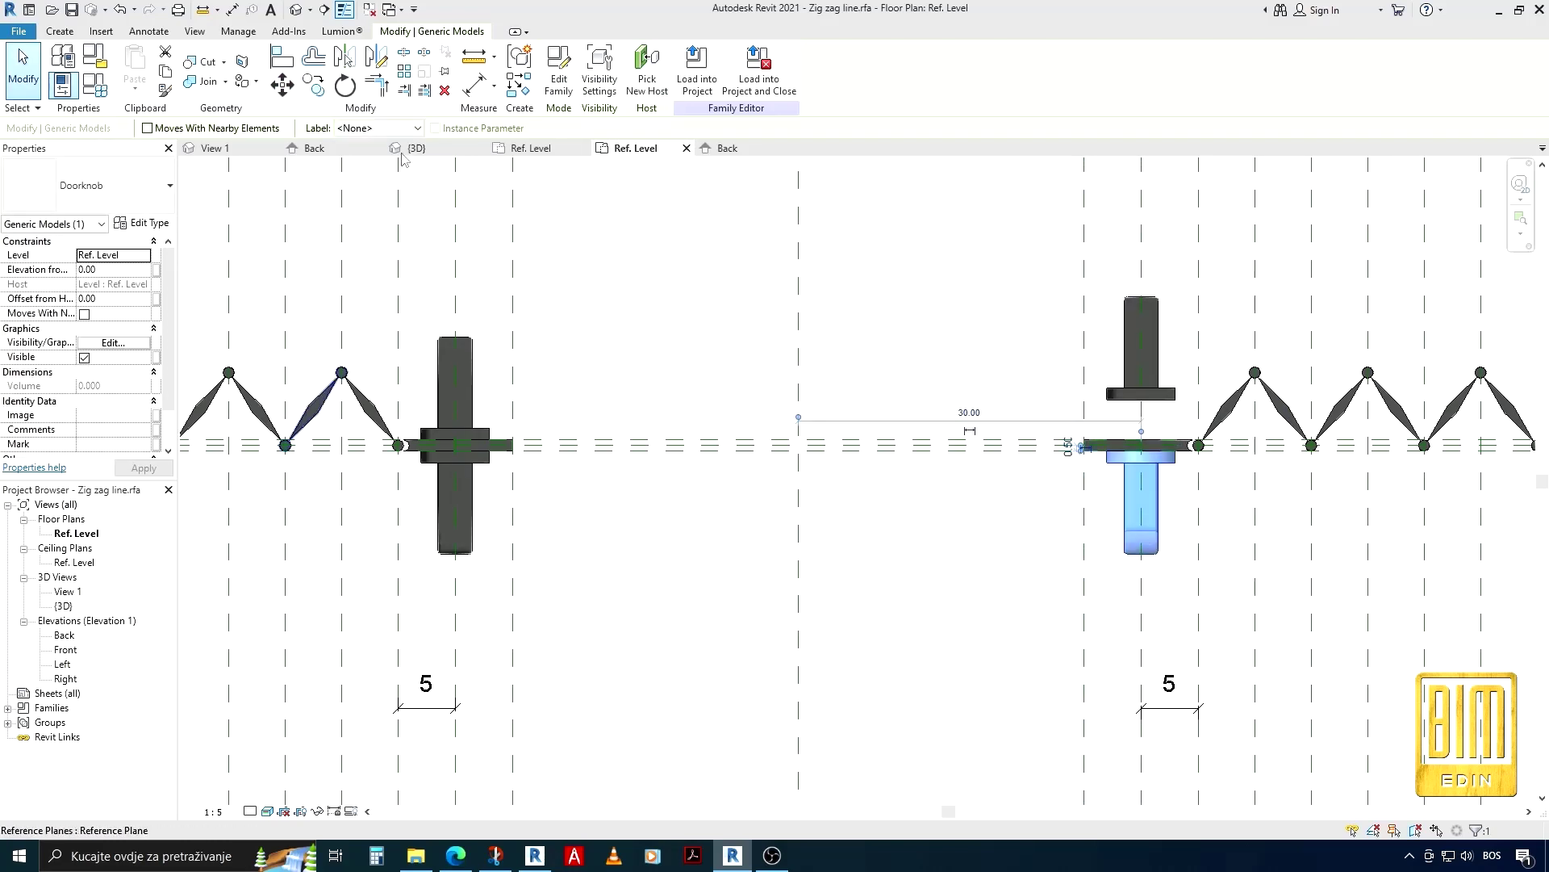
left_click(282, 84)
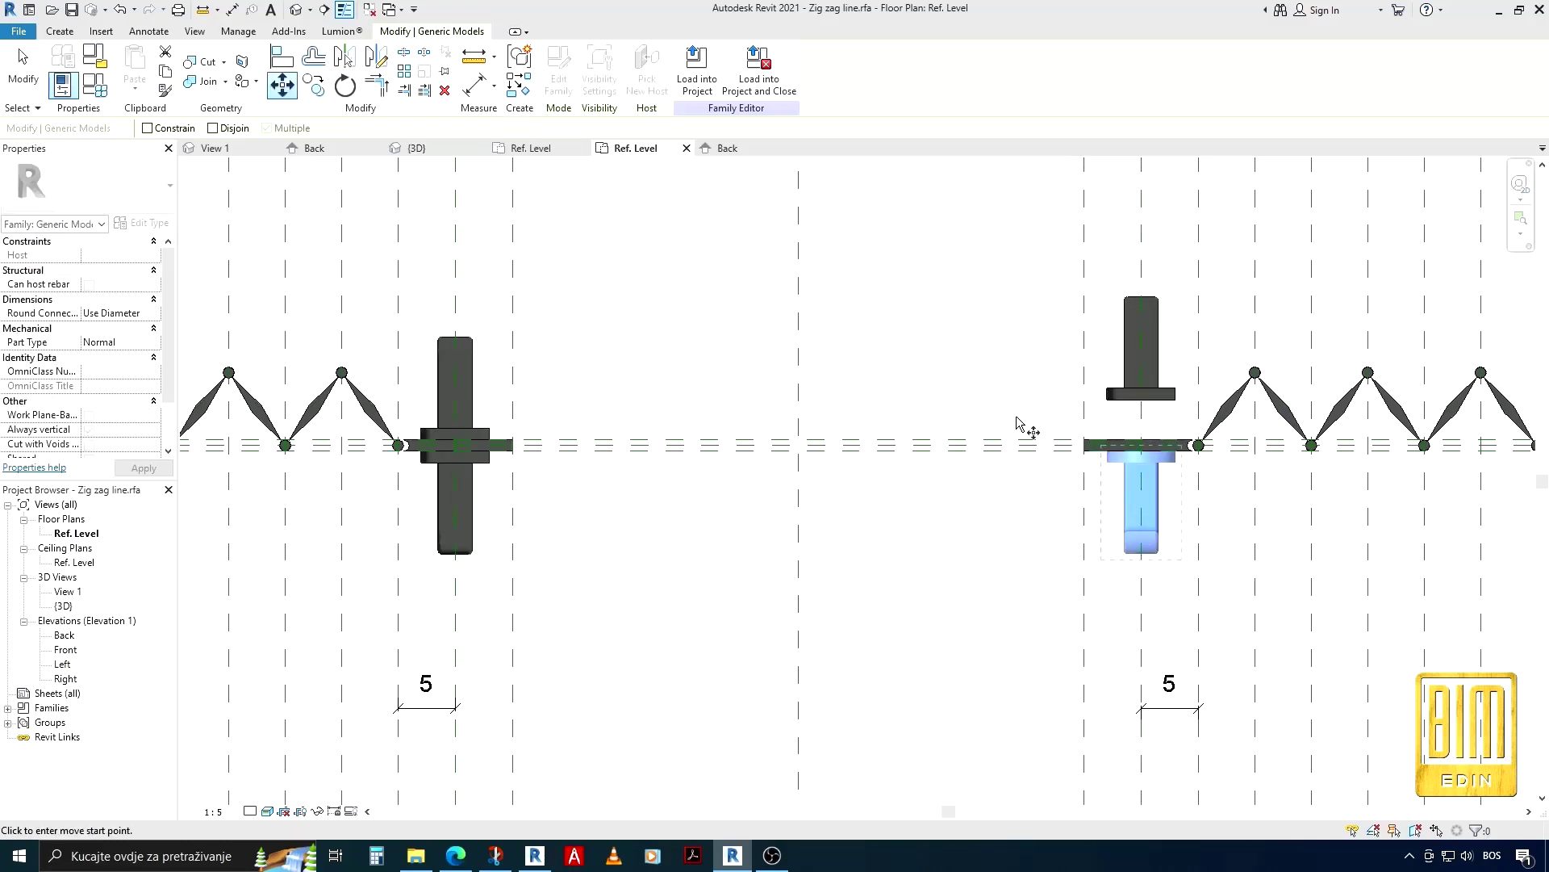
left_click(1141, 448)
left_click(1142, 487)
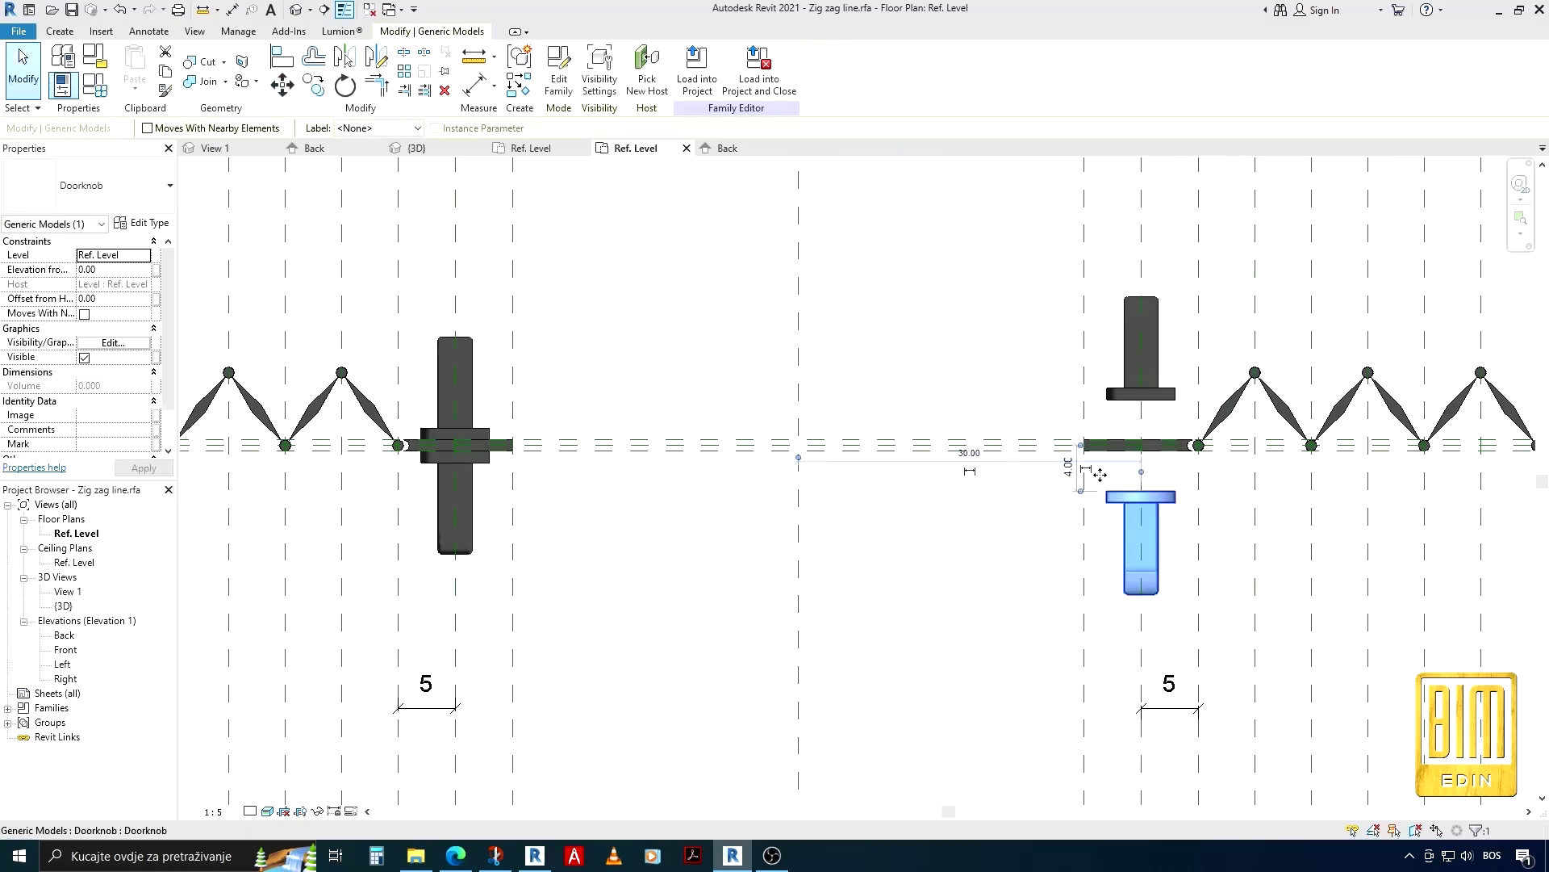
Align and lock both mirrored pieces to the horizontal reference plane and the vertical plane
left_click(281, 58)
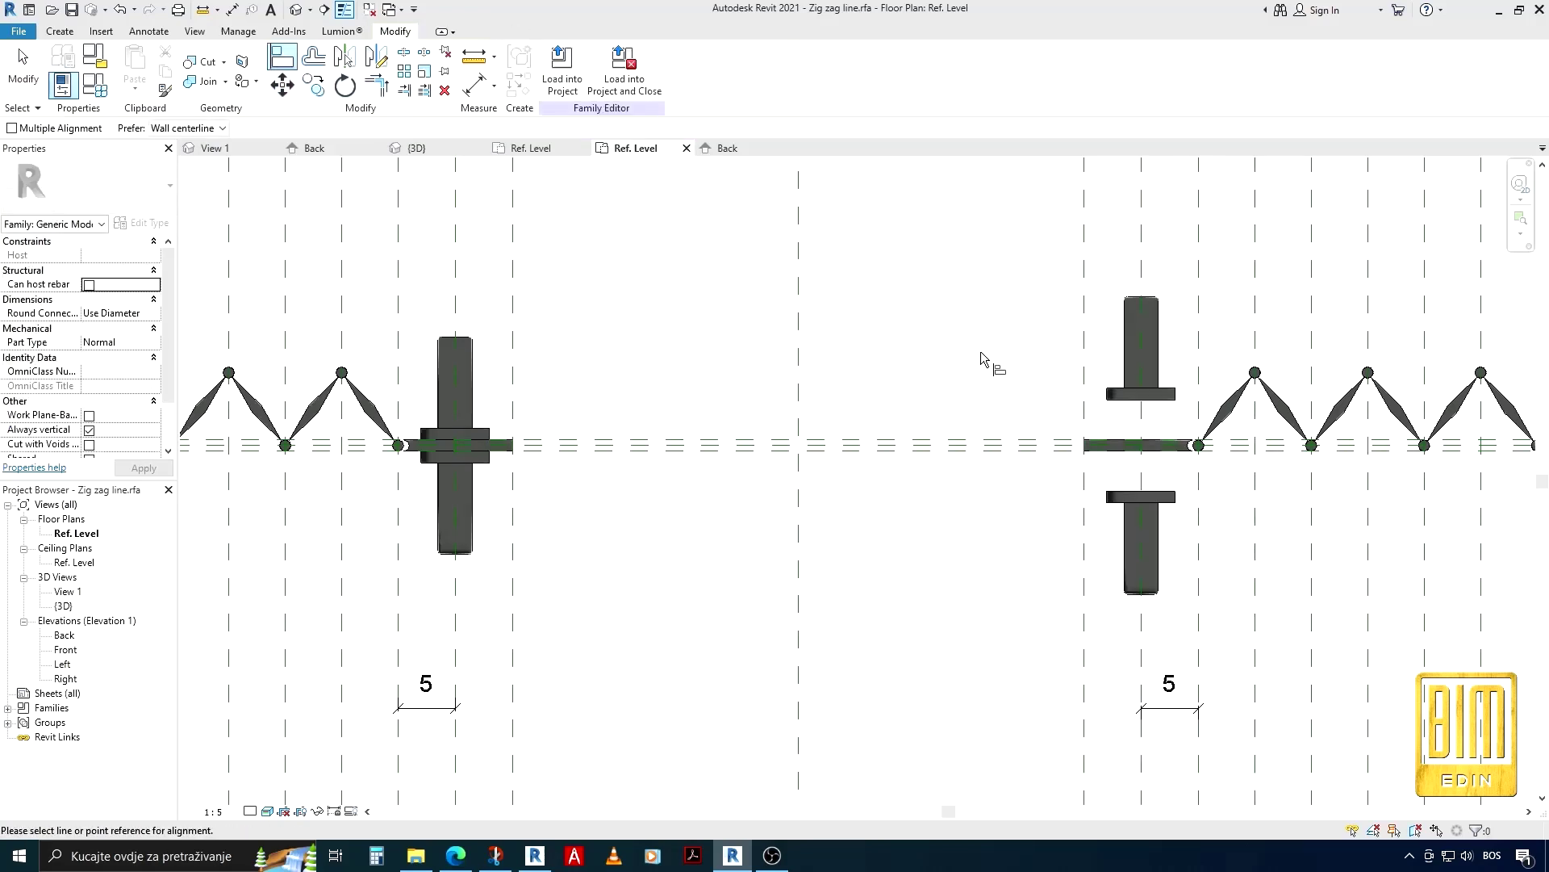
left_click(1048, 443)
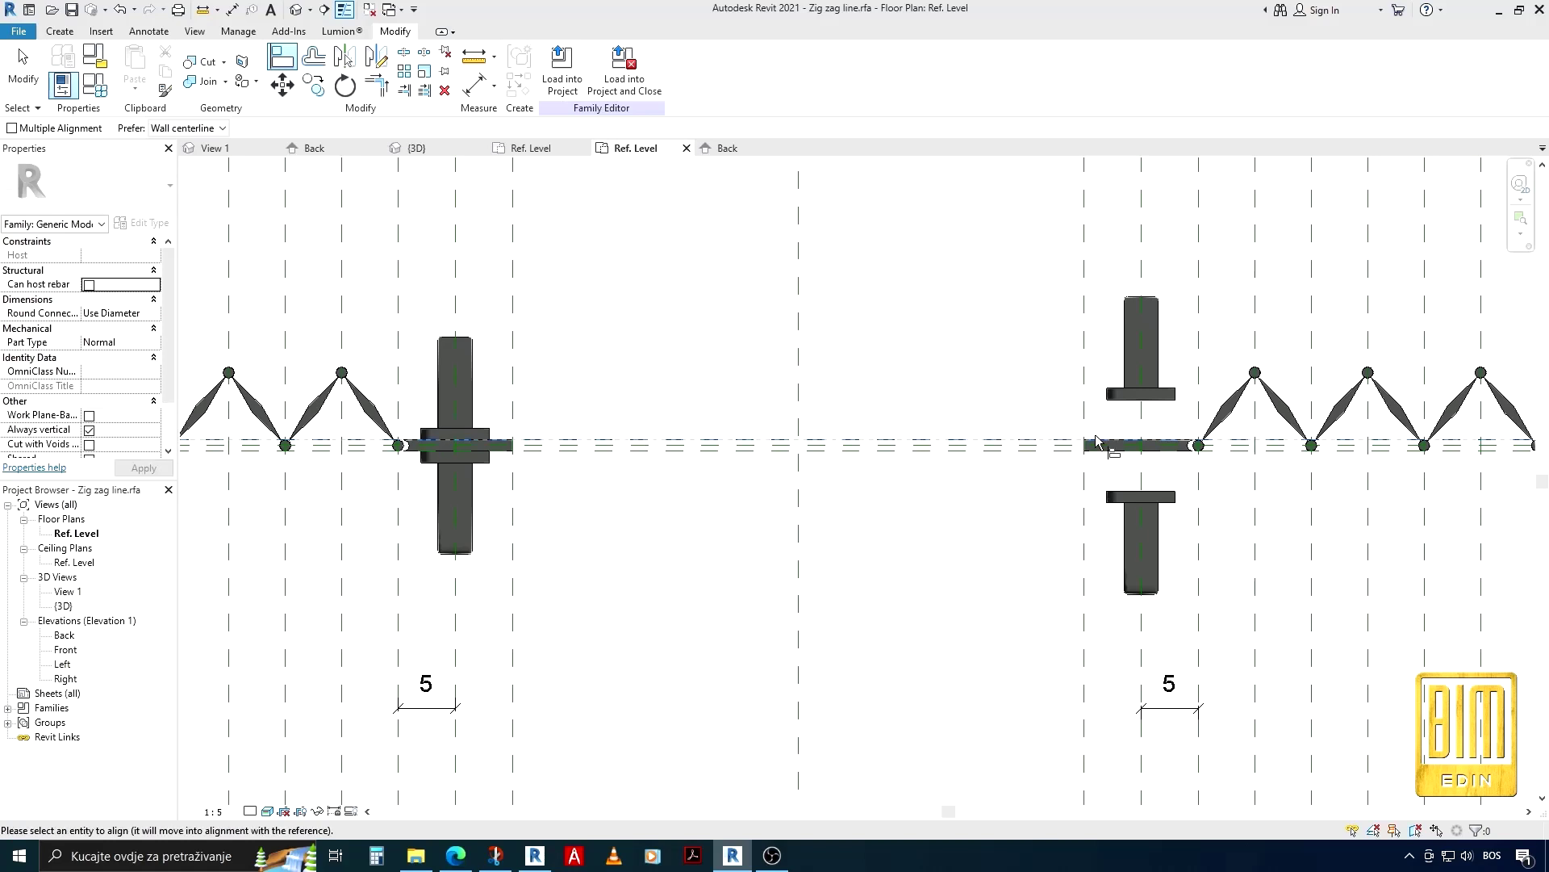
left_click(1128, 406)
left_click(887, 418)
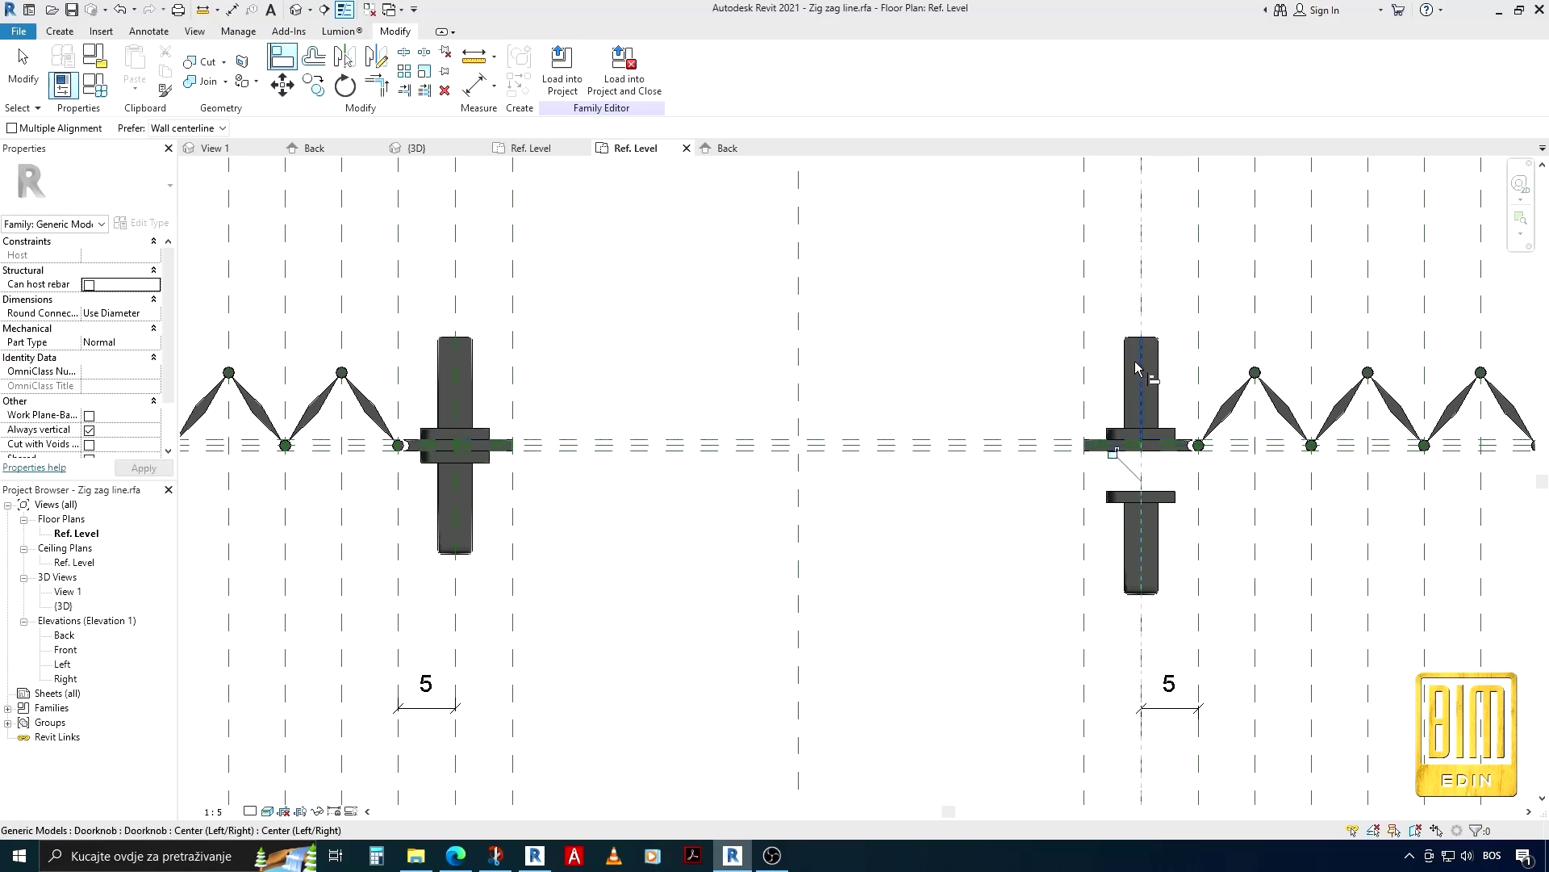
left_click(920, 455)
left_click(1127, 498)
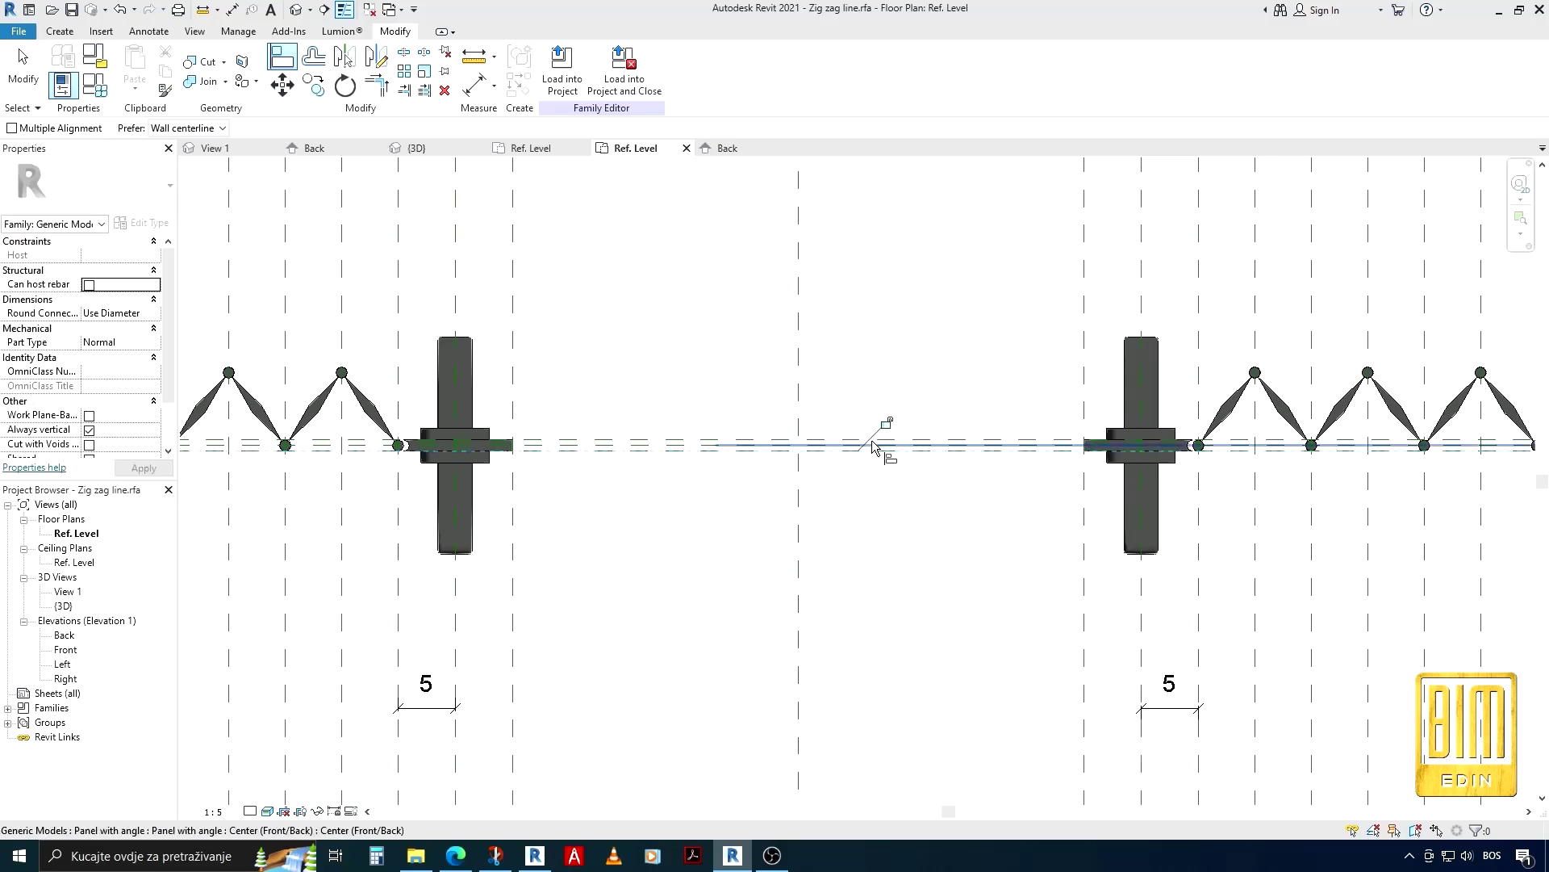
left_click(1142, 612)
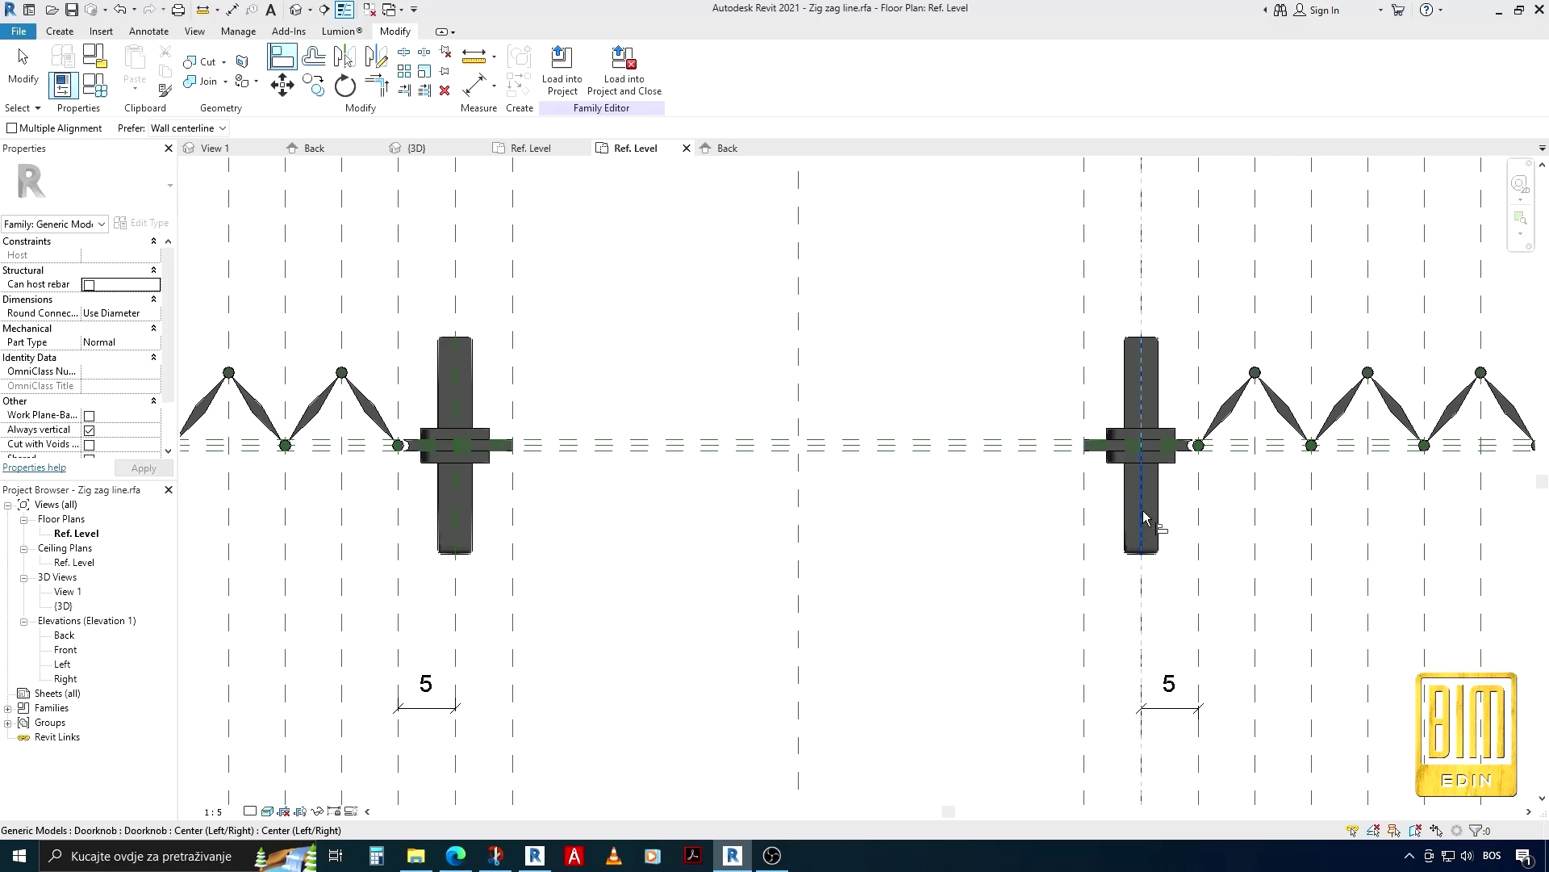
left_click(1145, 517)
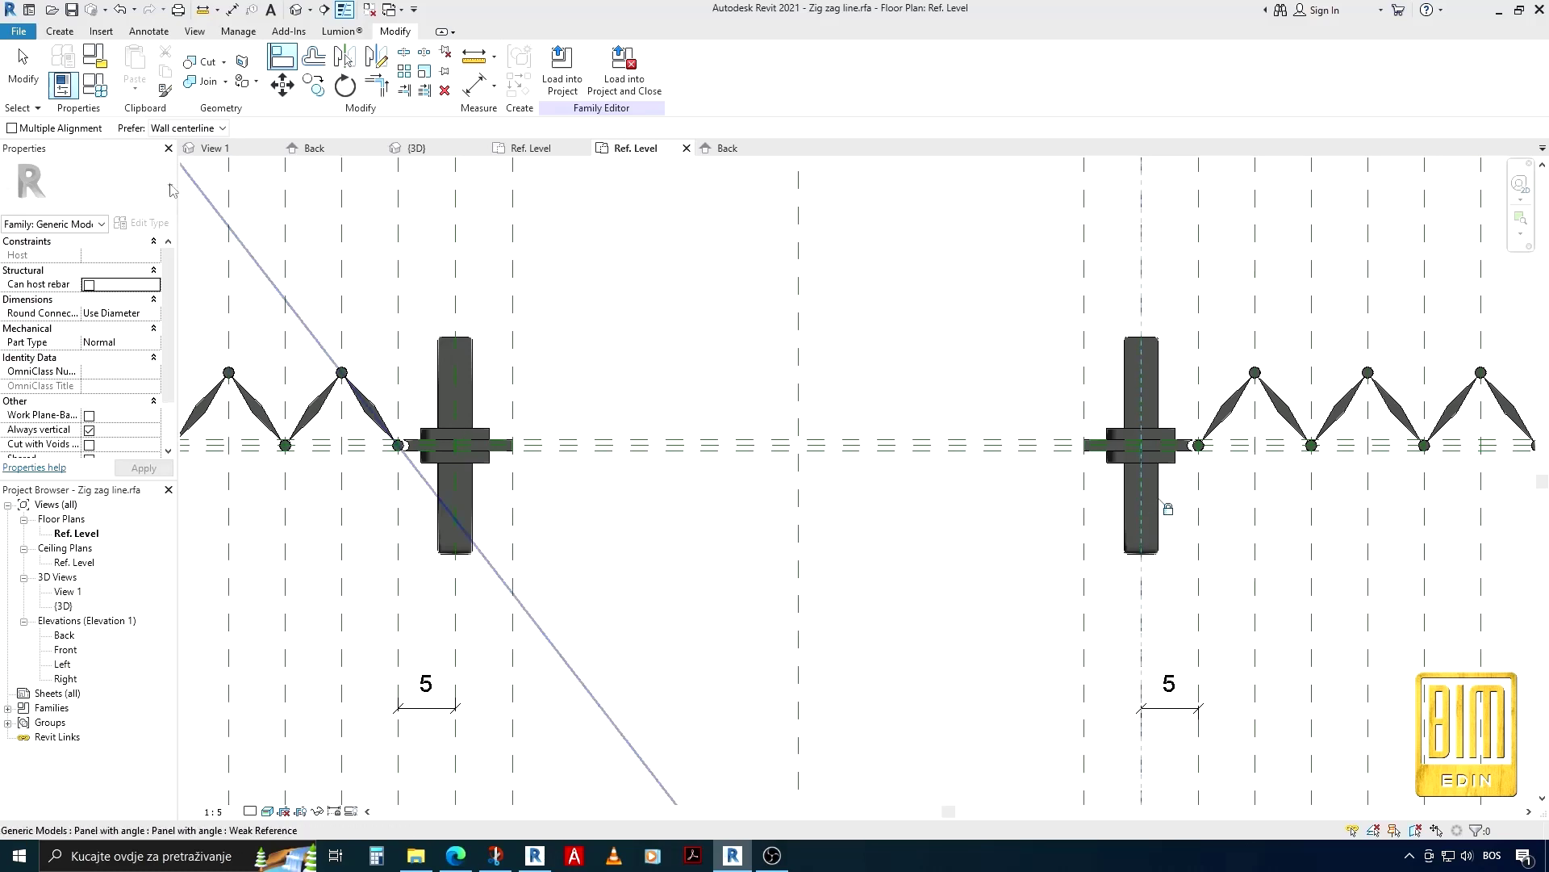
key("Escape")
In the Back elevation, select all four doorknob pieces and set Elevation from Level to 50
scroll(708, 383, "down", 5)
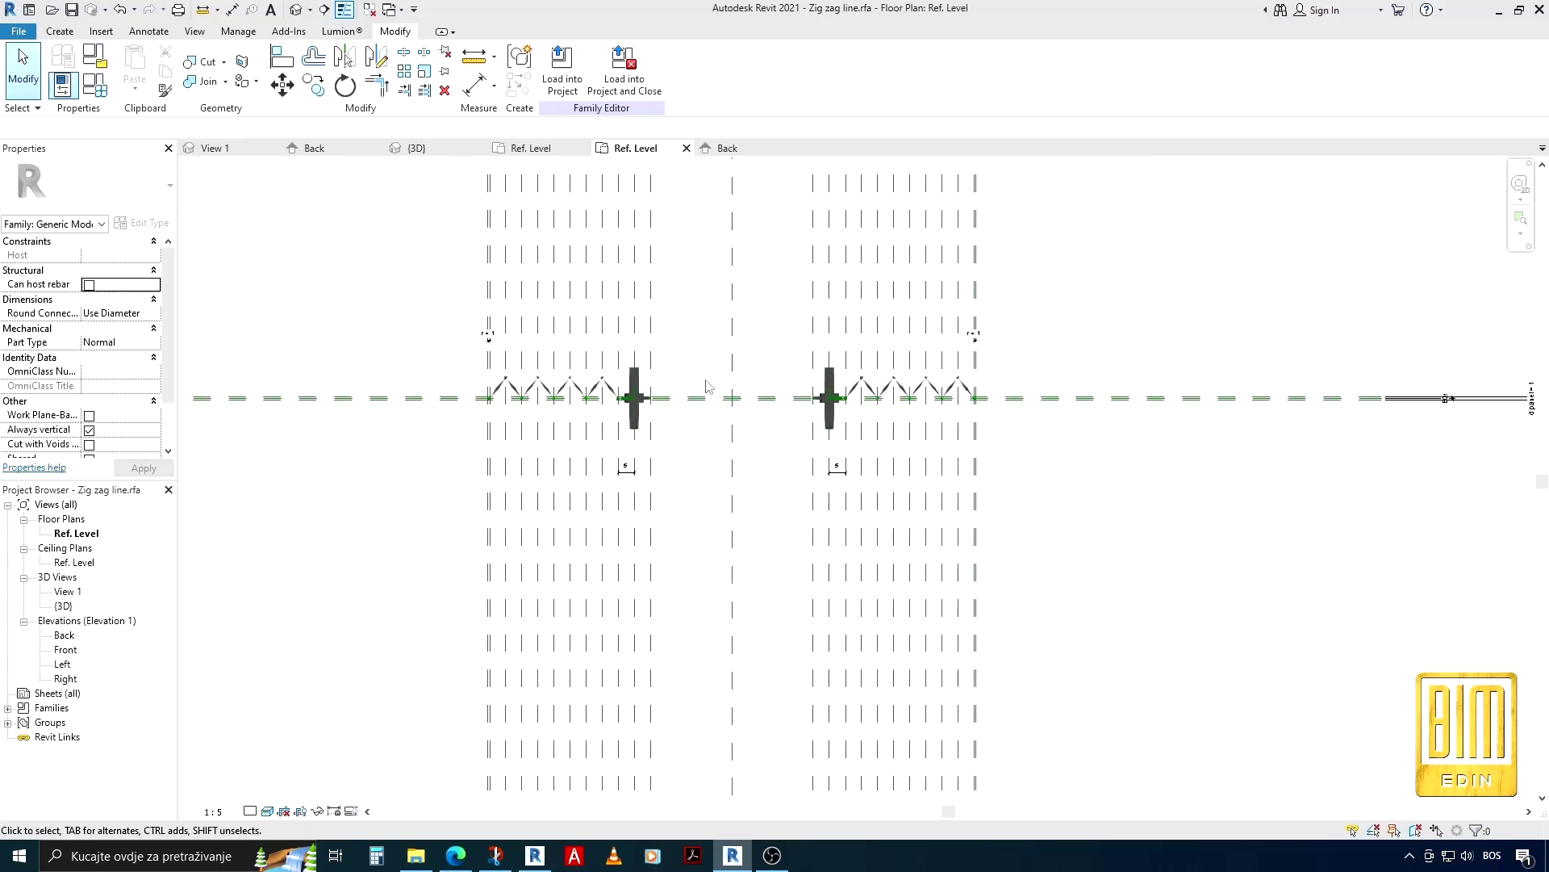
double_click(64, 635)
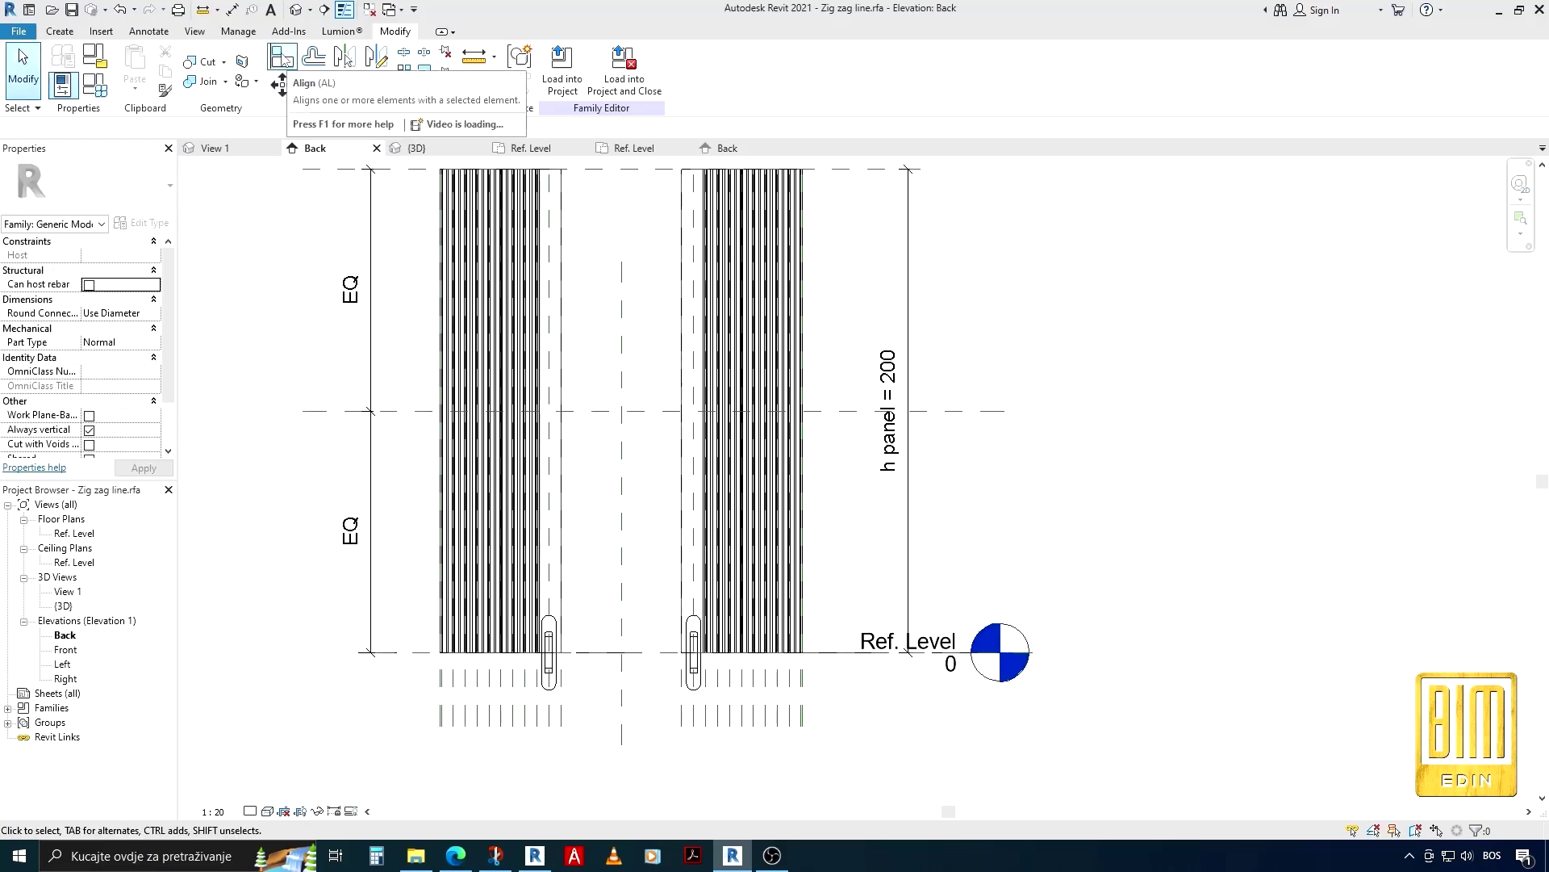
left_click_drag(419, 585, 751, 716)
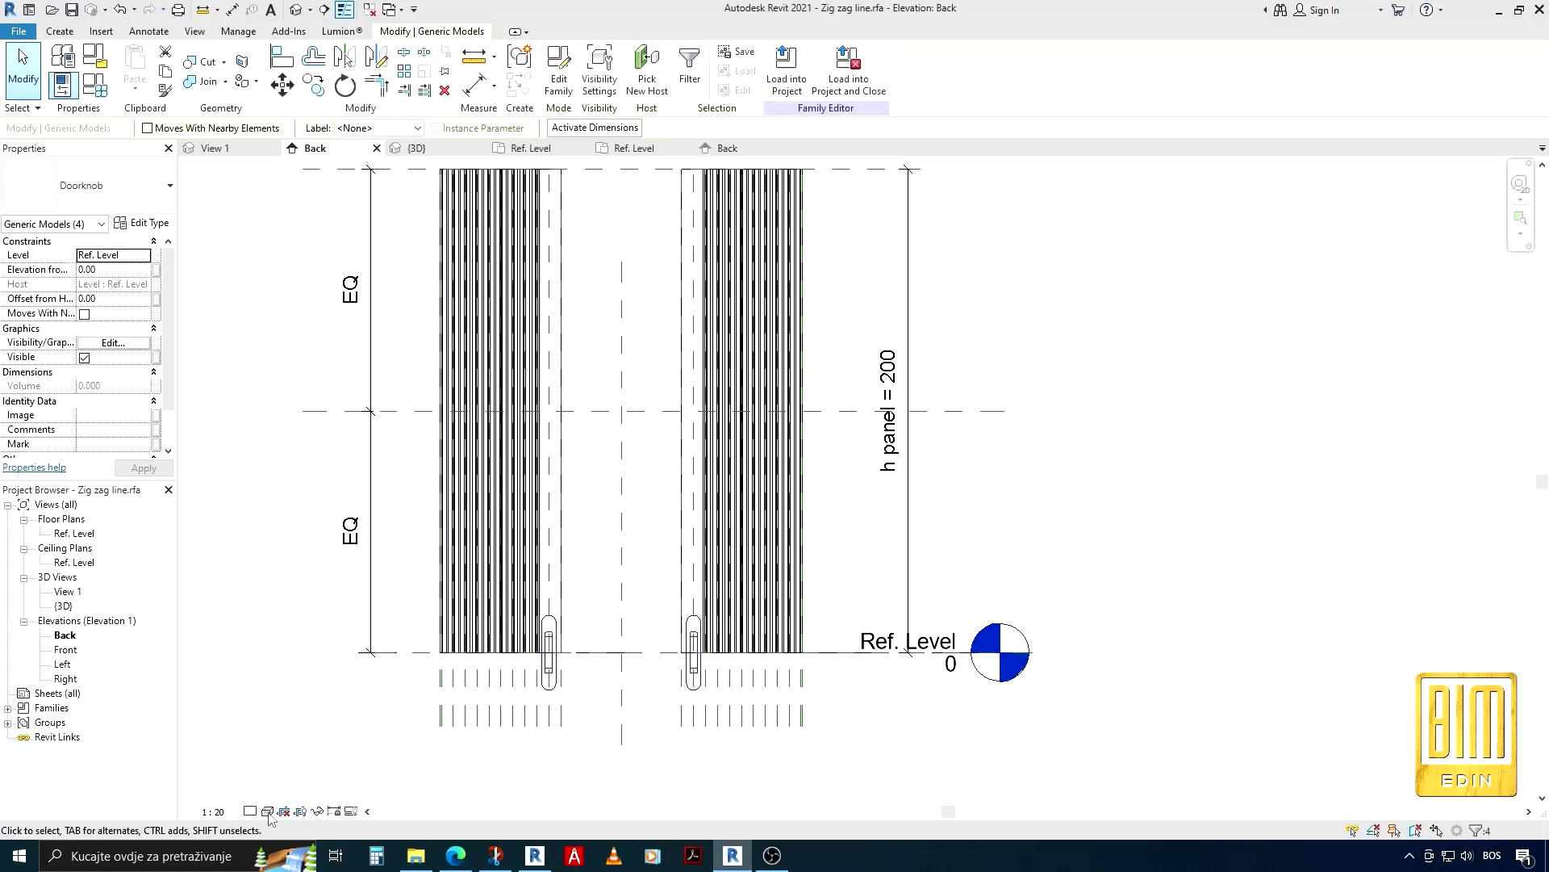
left_click(283, 85)
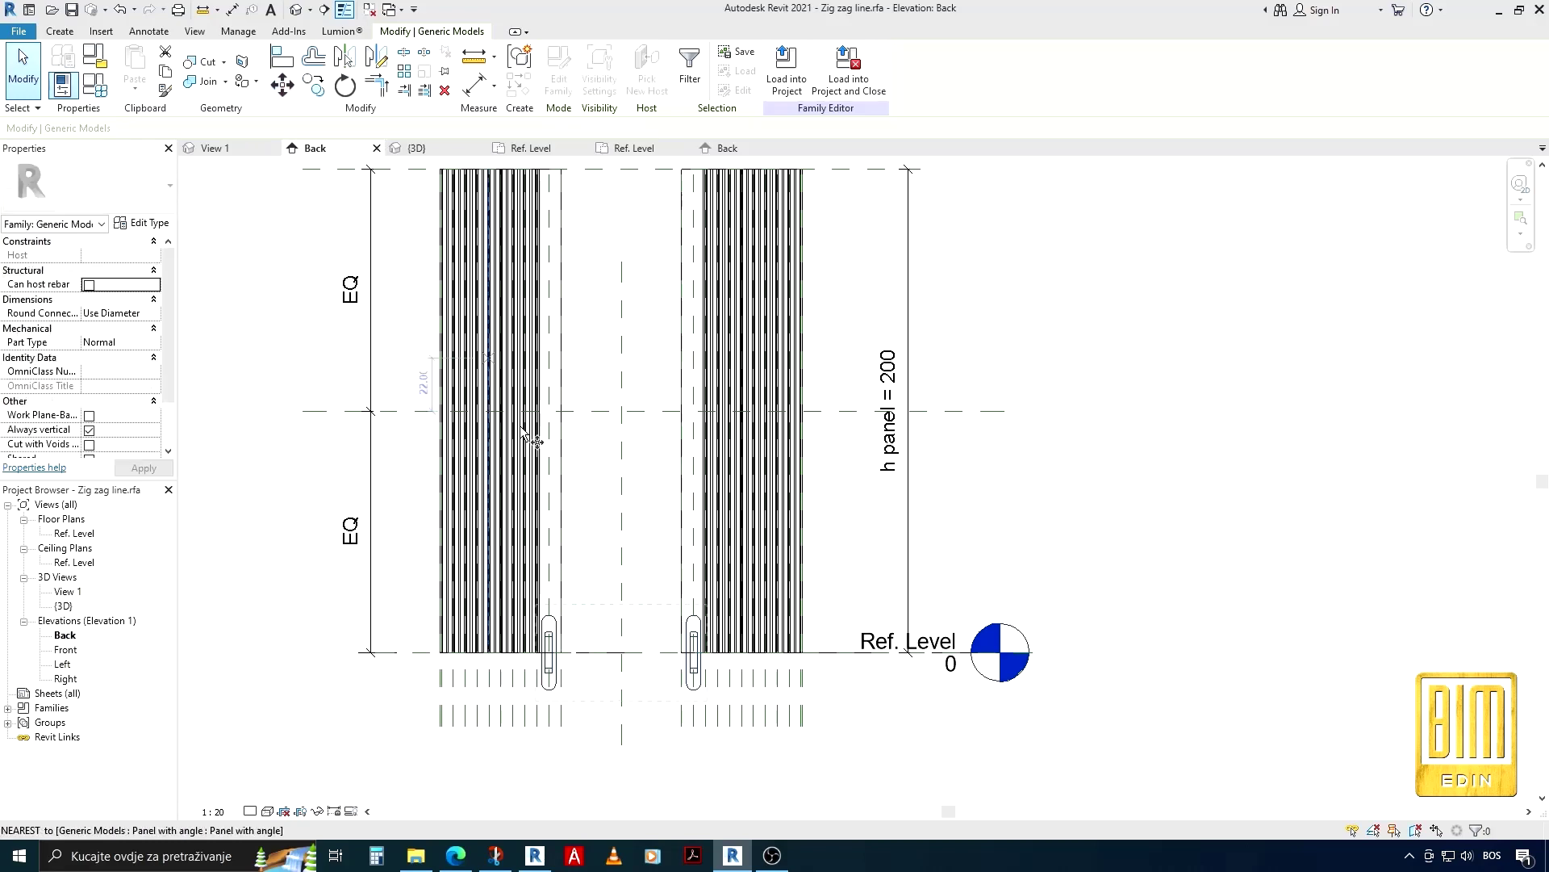
left_click(26, 81)
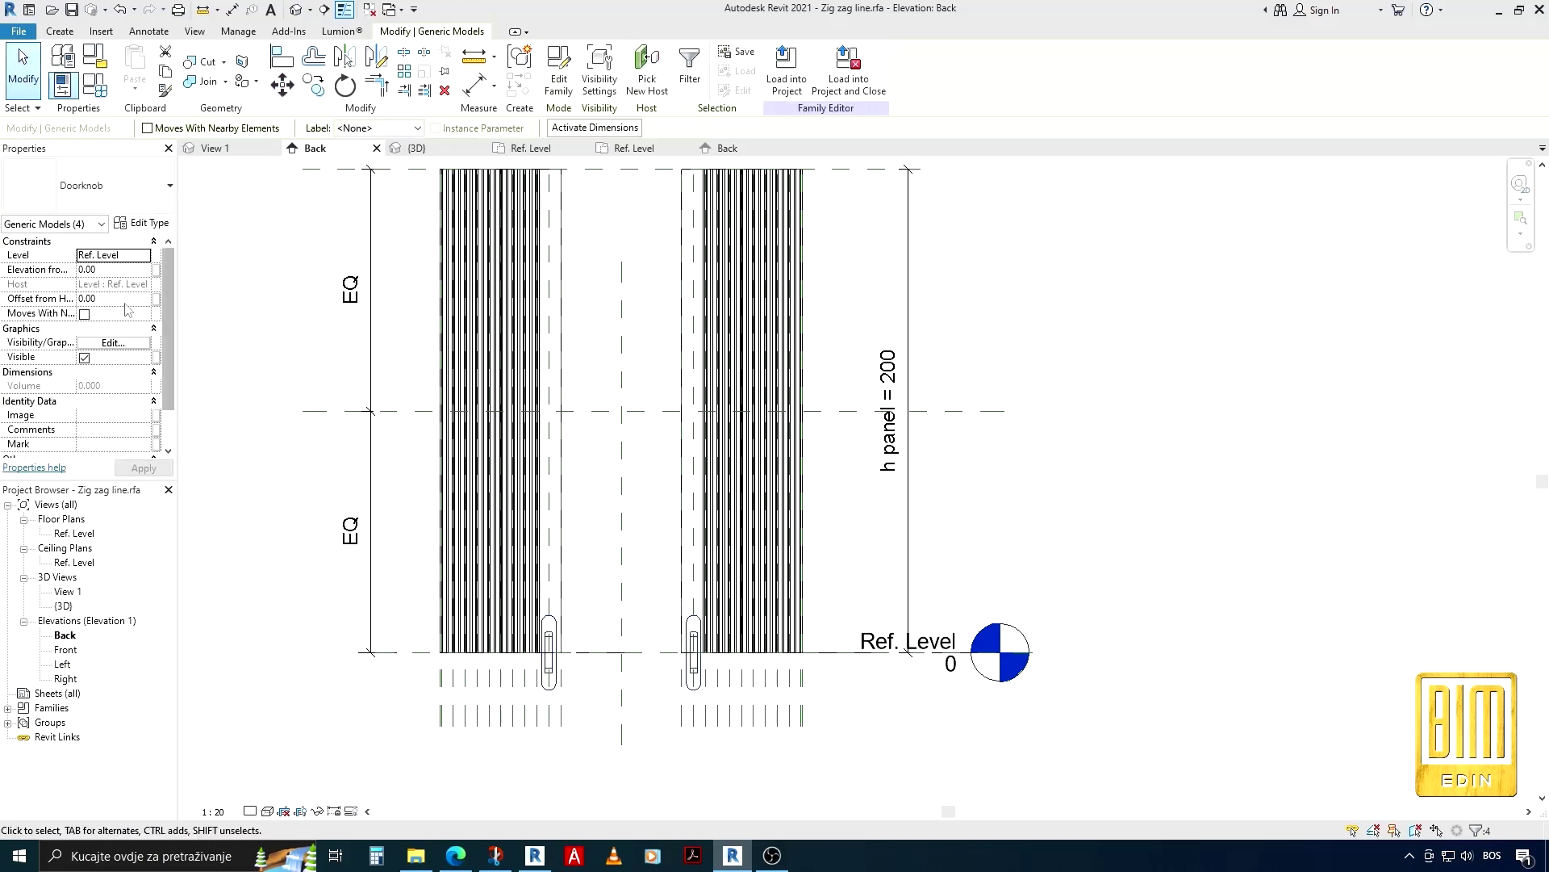
left_click(122, 268)
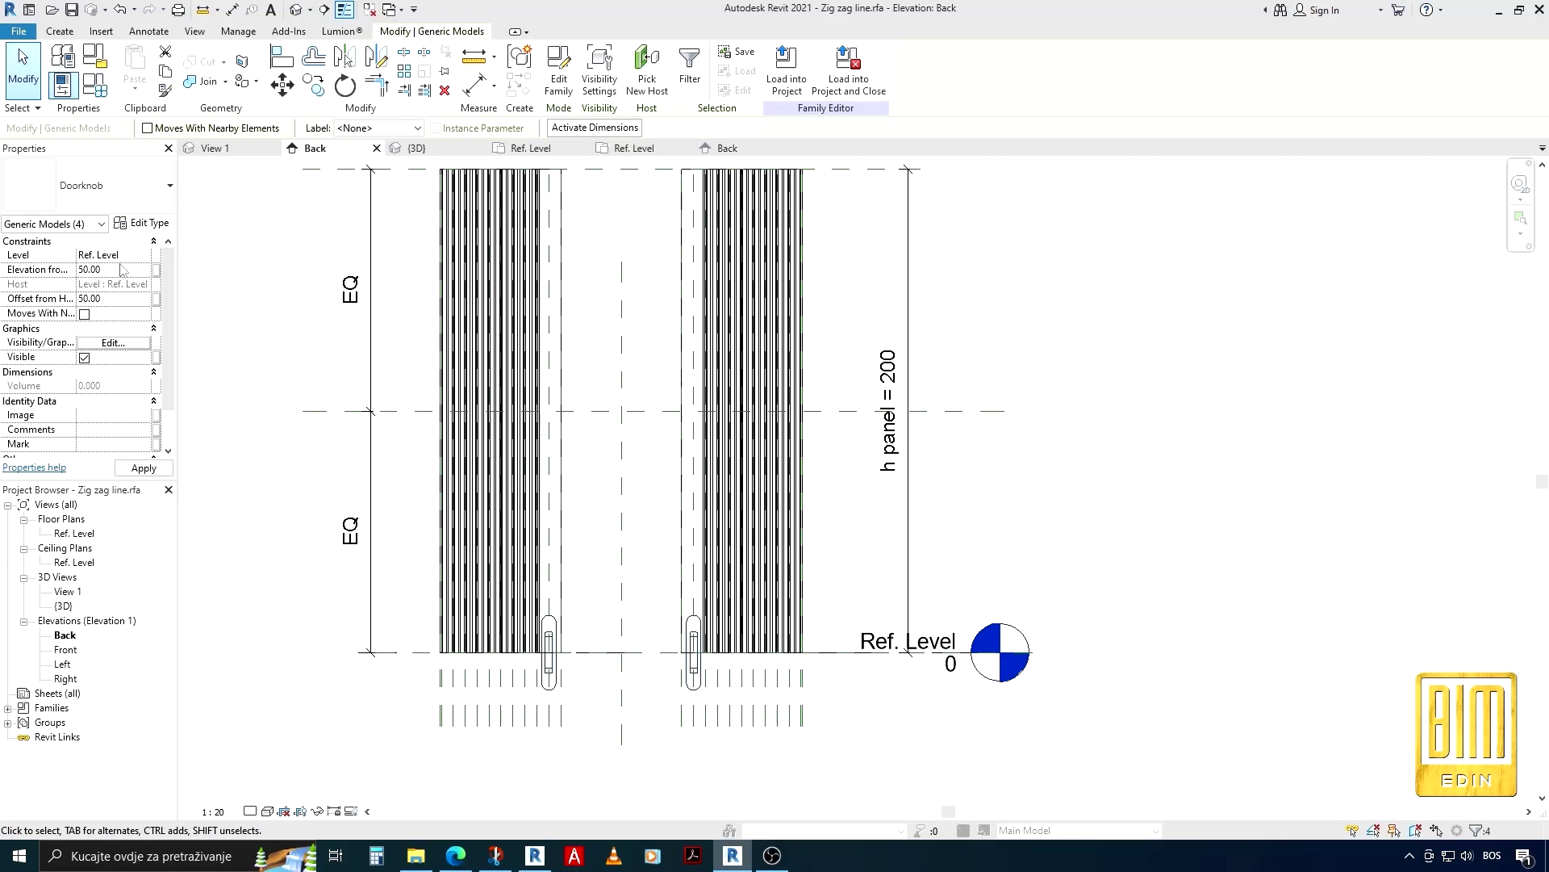
scroll(298, 249, "down", 1)
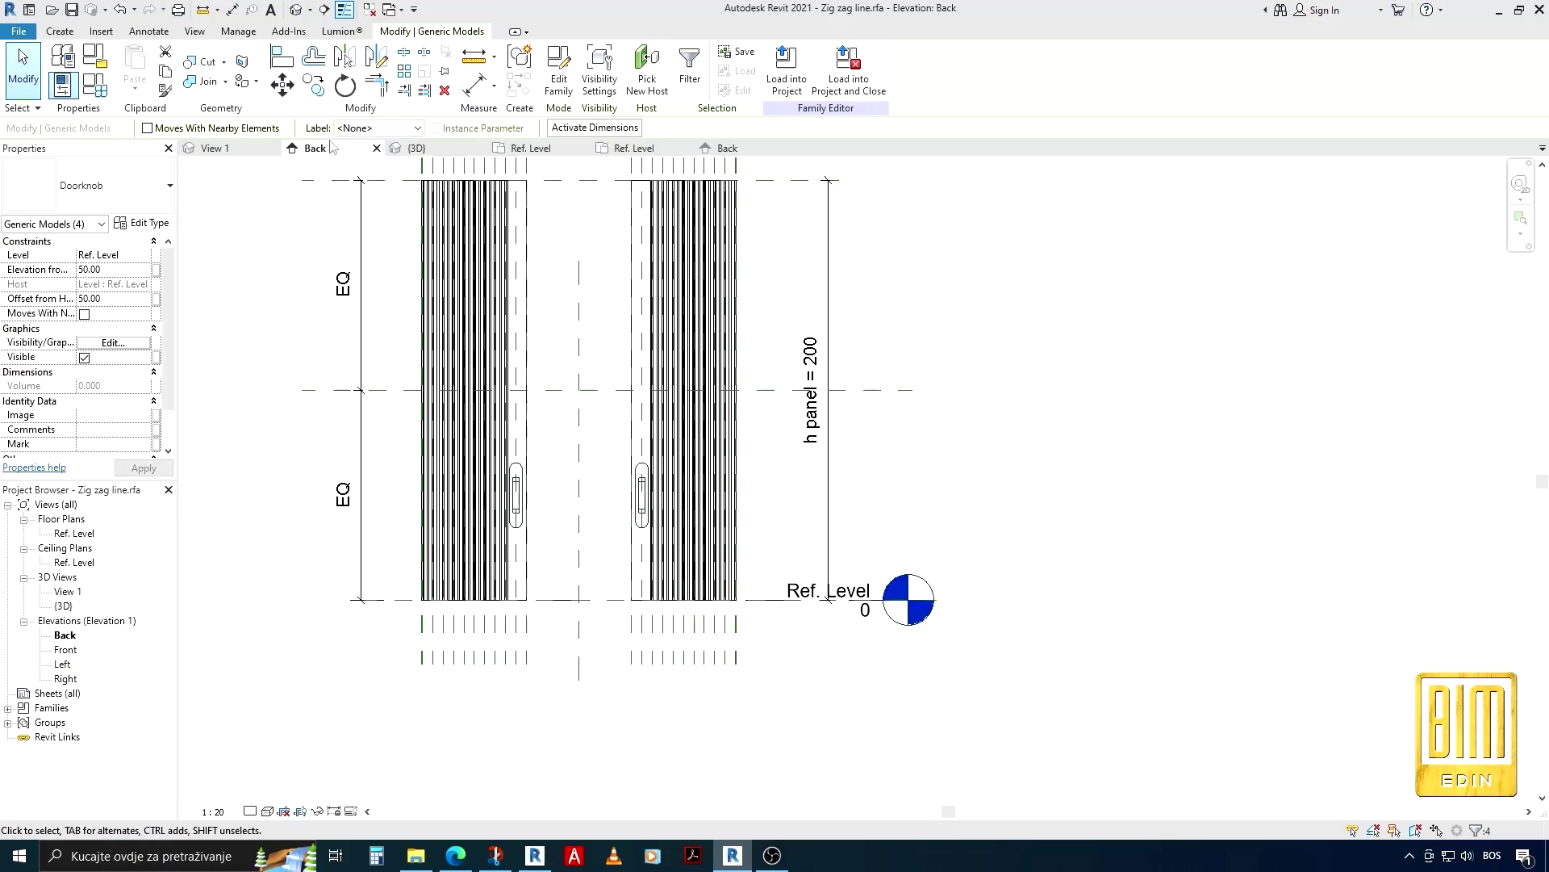
left_click(282, 58)
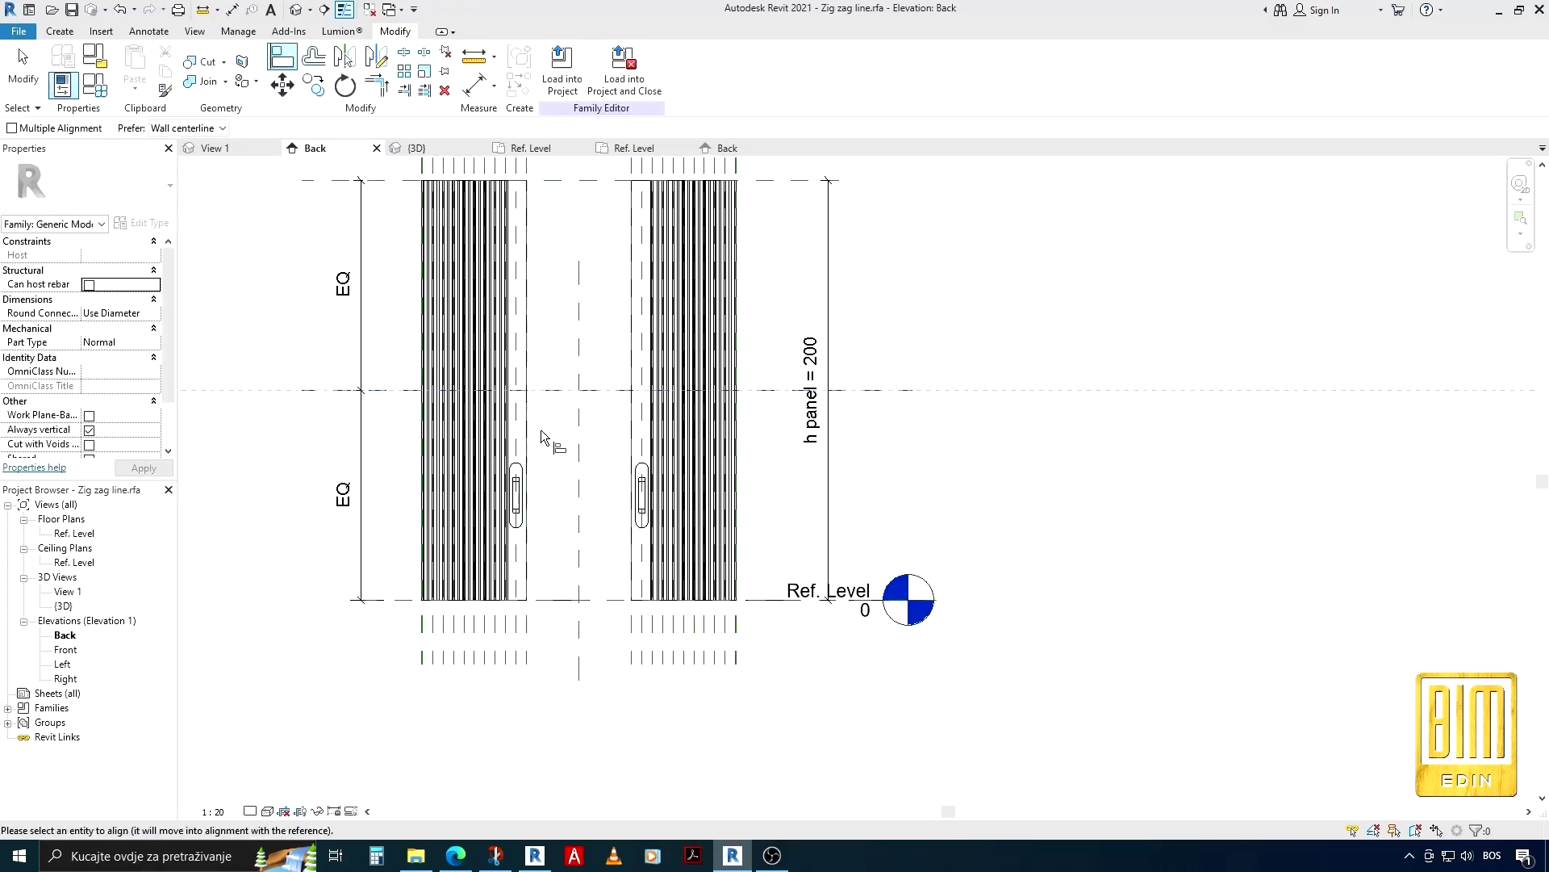
scroll(522, 500, "up", 2)
scroll(522, 501, "up", 2)
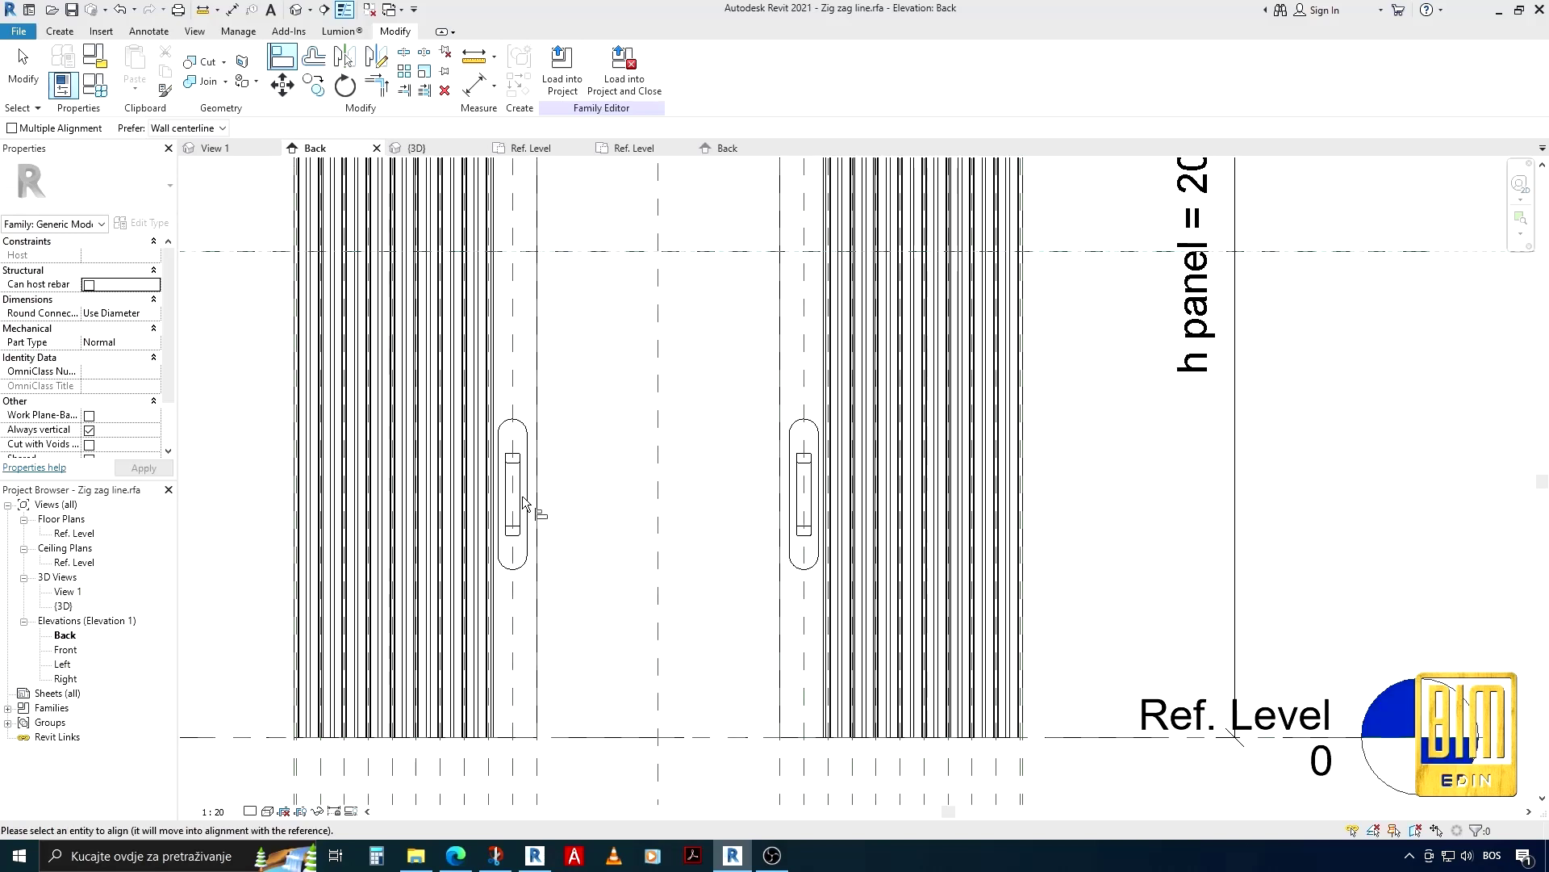
left_click(22, 78)
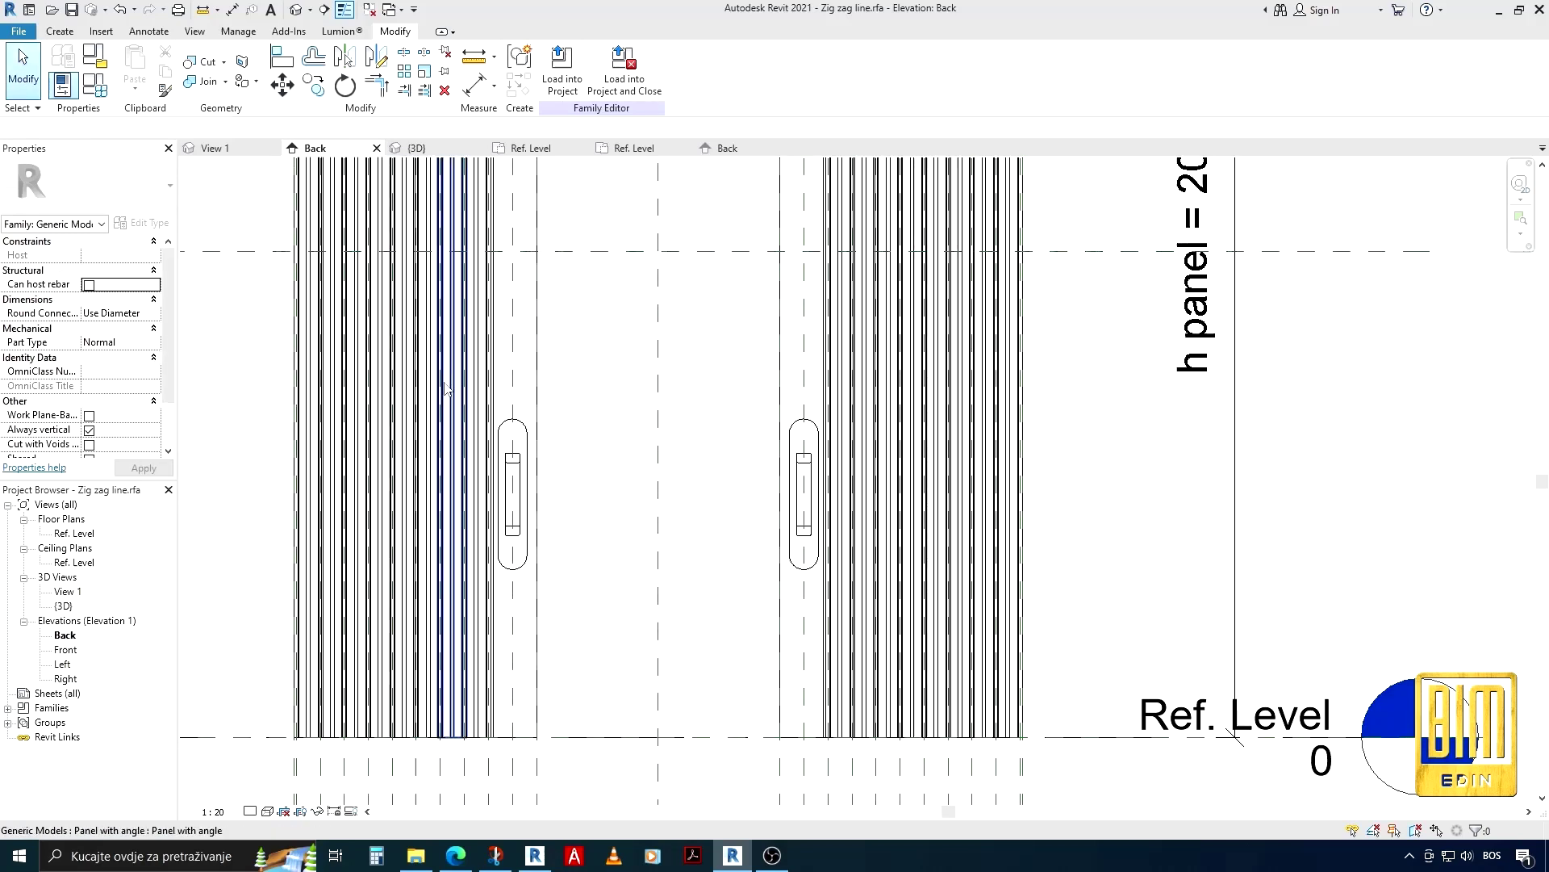
Open the Doorknob family and start, then cancel, a reference line near its centre
double_click(526, 490)
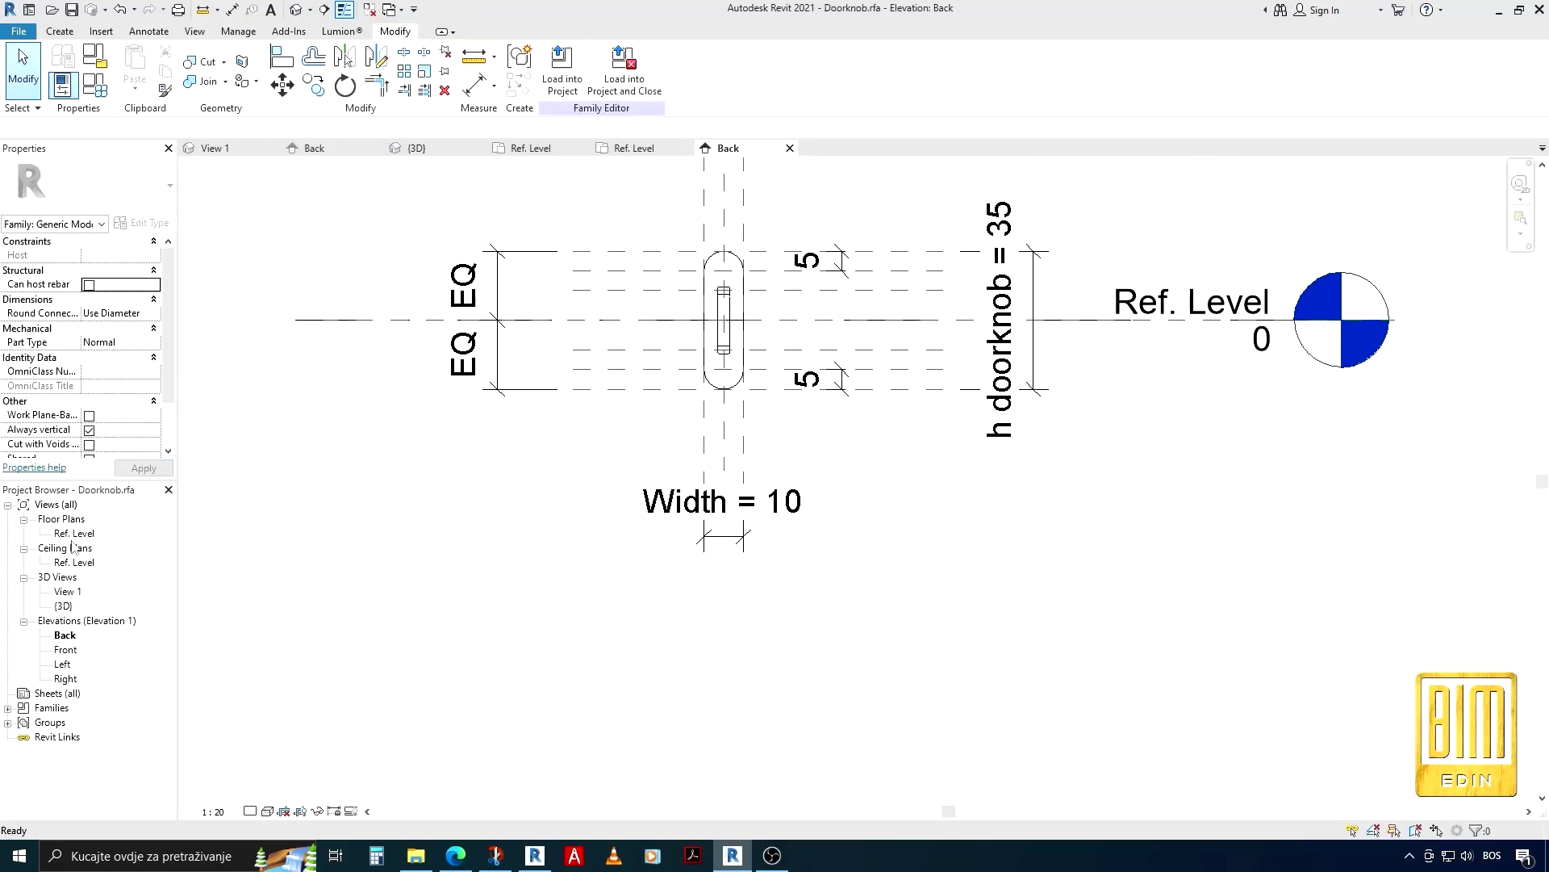
scroll(727, 329, "up", 4)
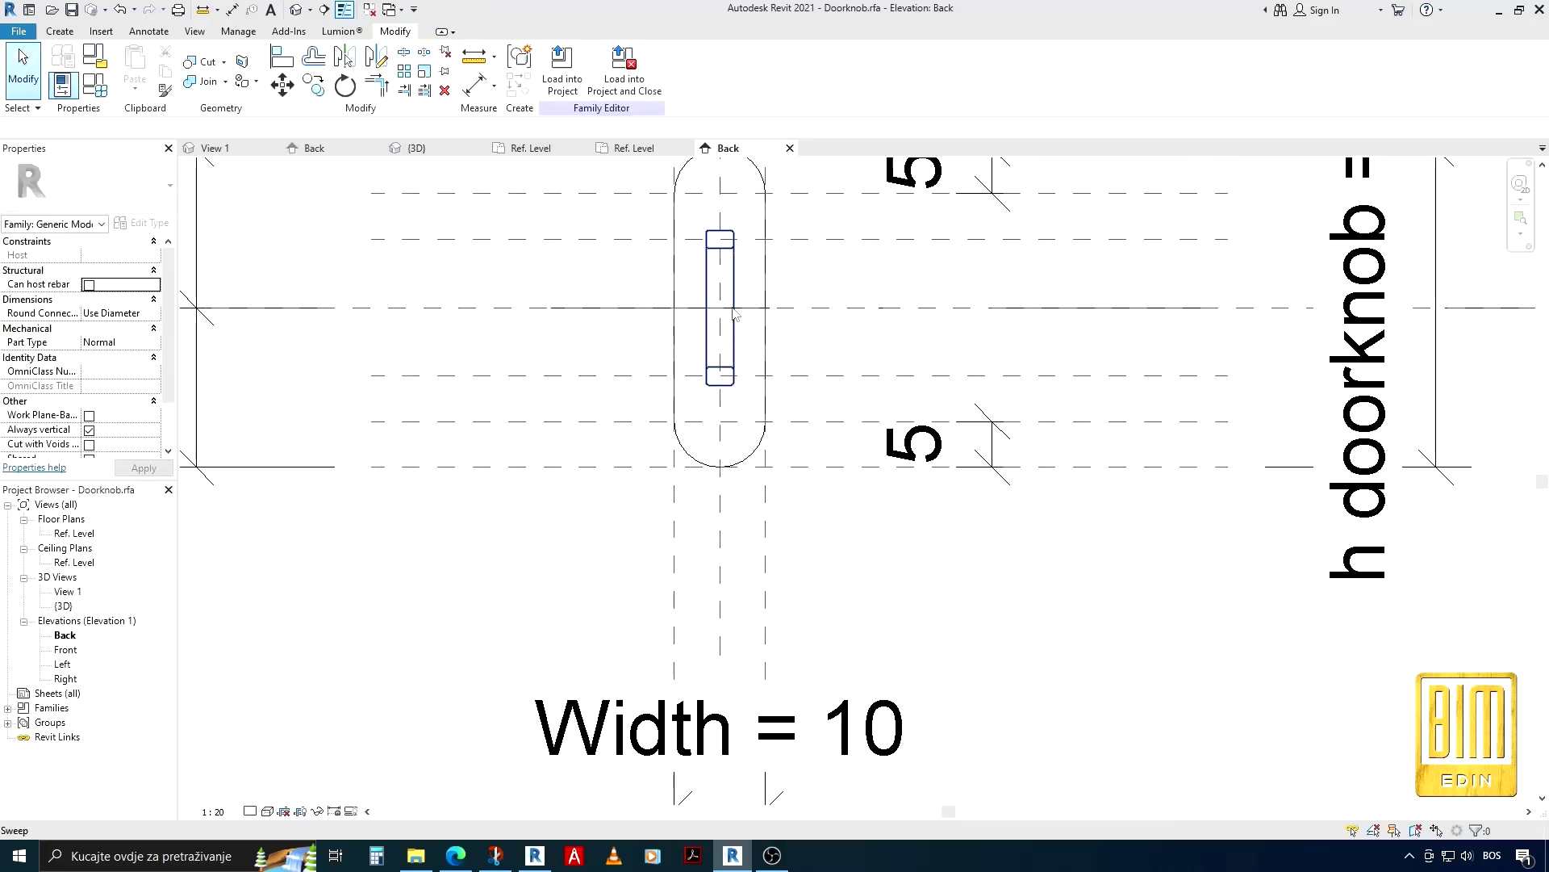
left_click(62, 32)
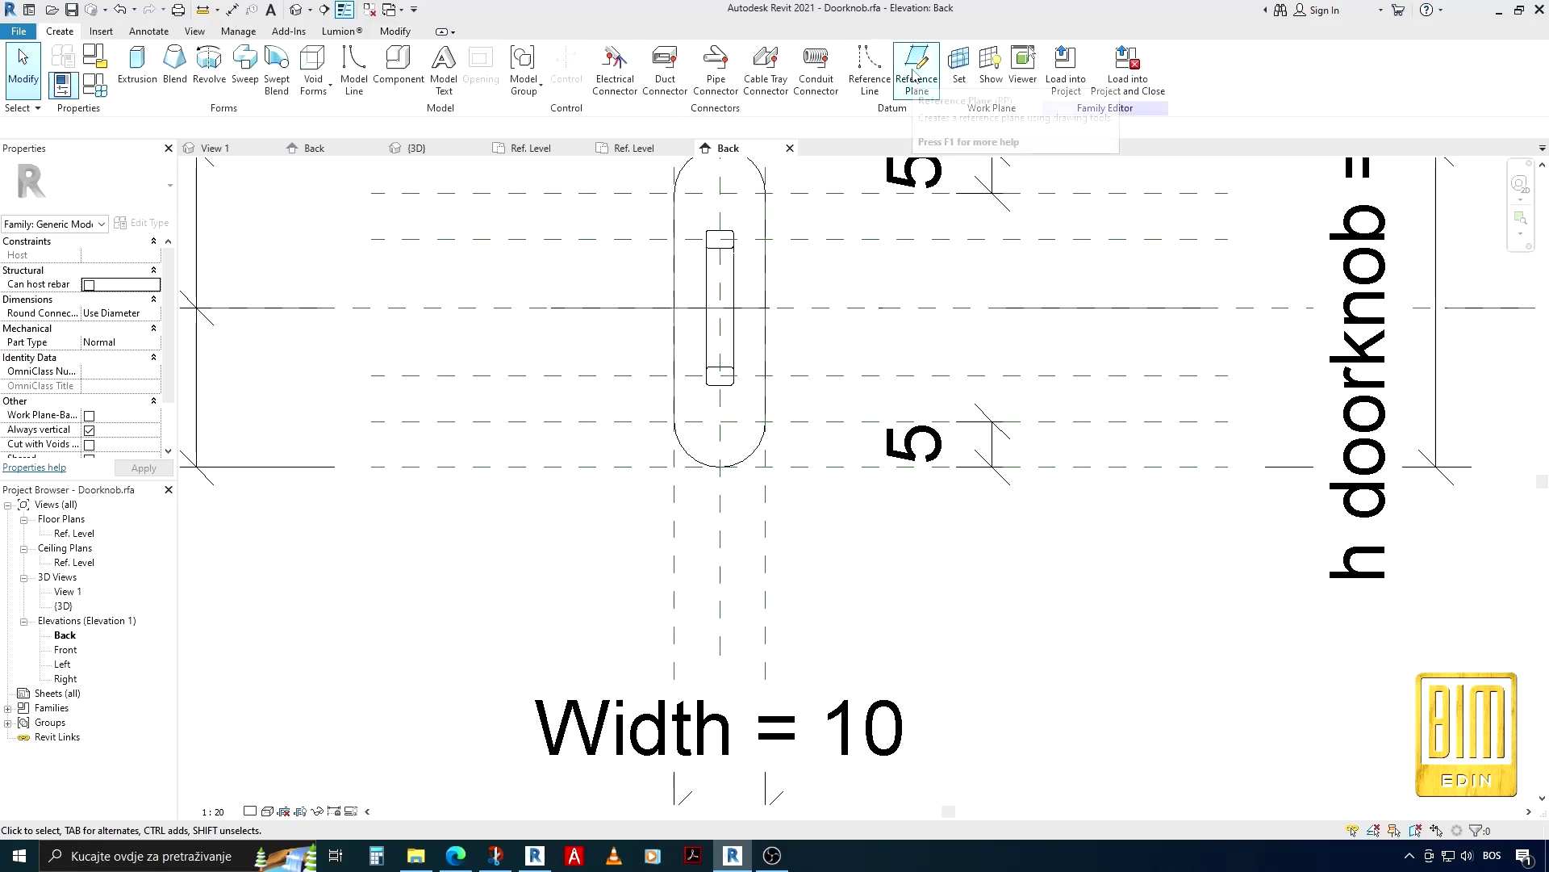
left_click(869, 69)
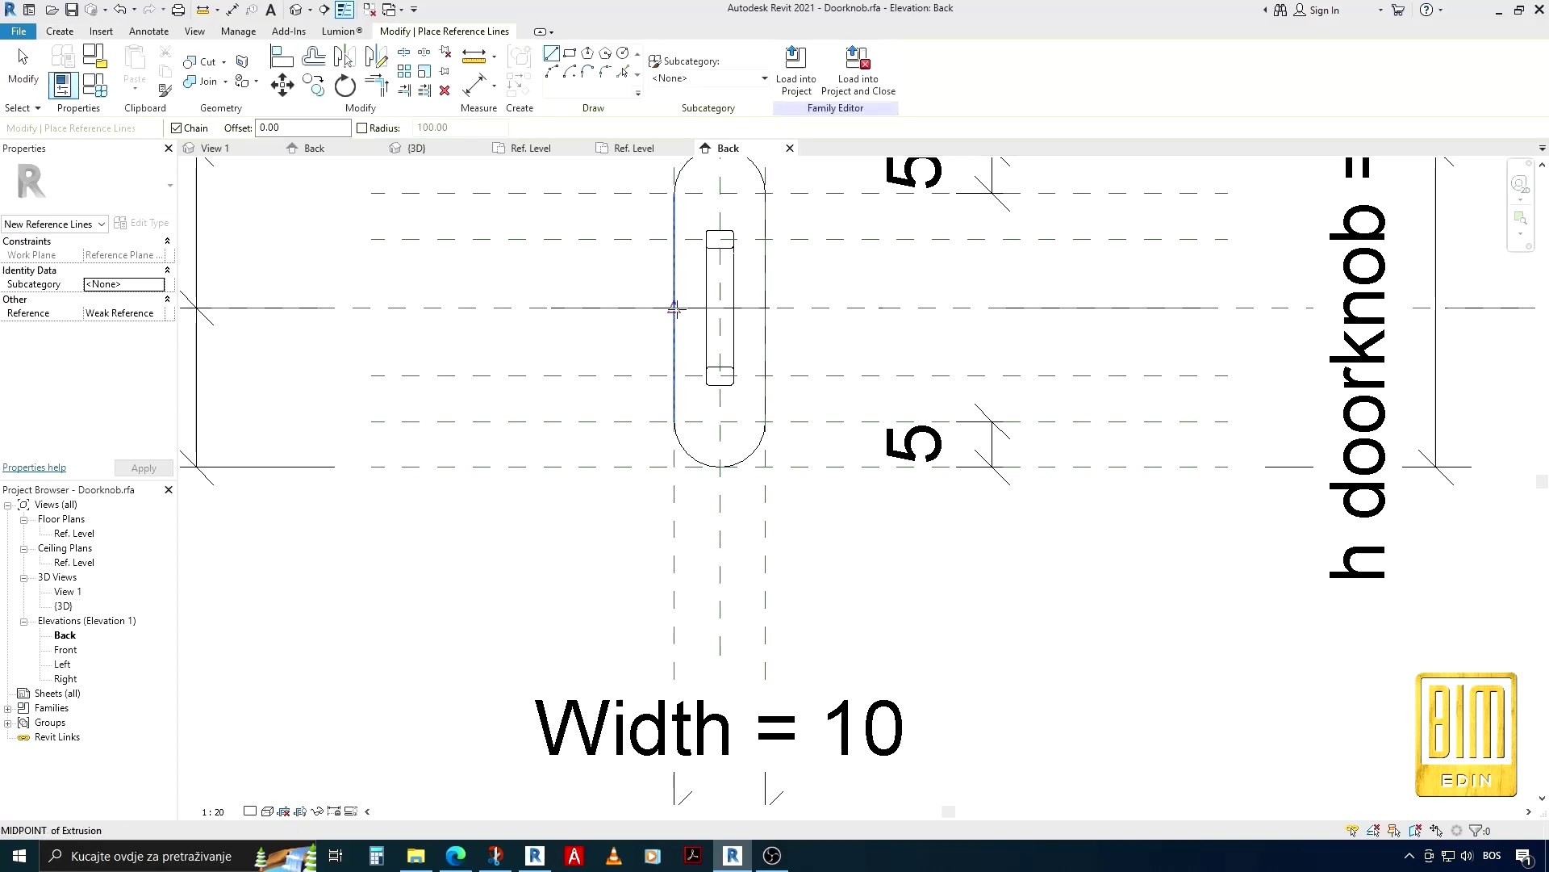
left_click(718, 308)
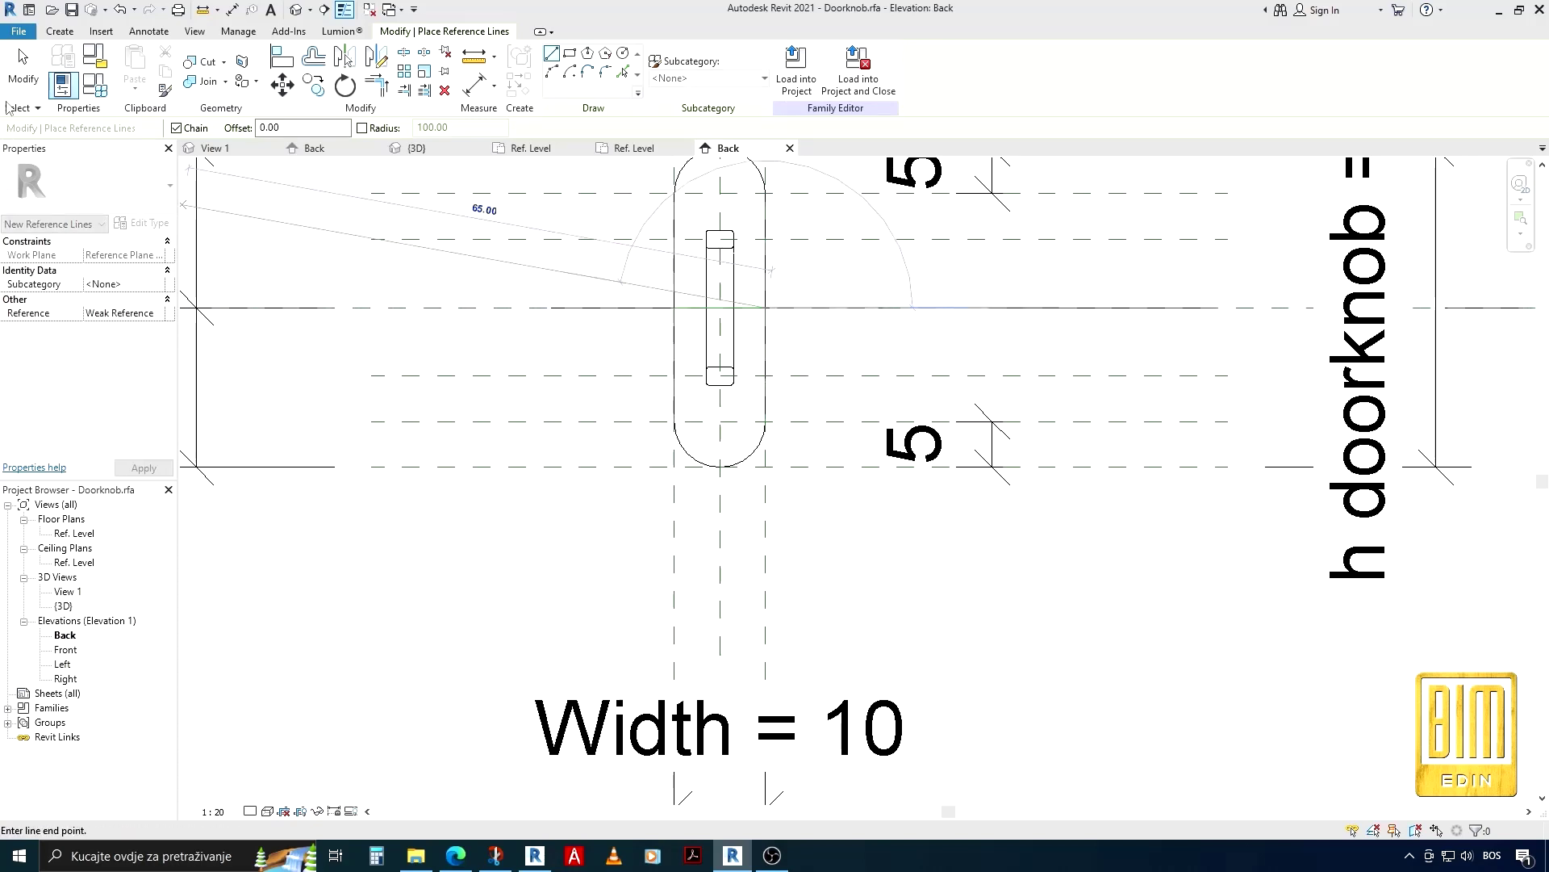
left_click(23, 71)
Check the doorknob sweep and begin loading the Doorknob family into Zig zag line
scroll(698, 432, "down", 2)
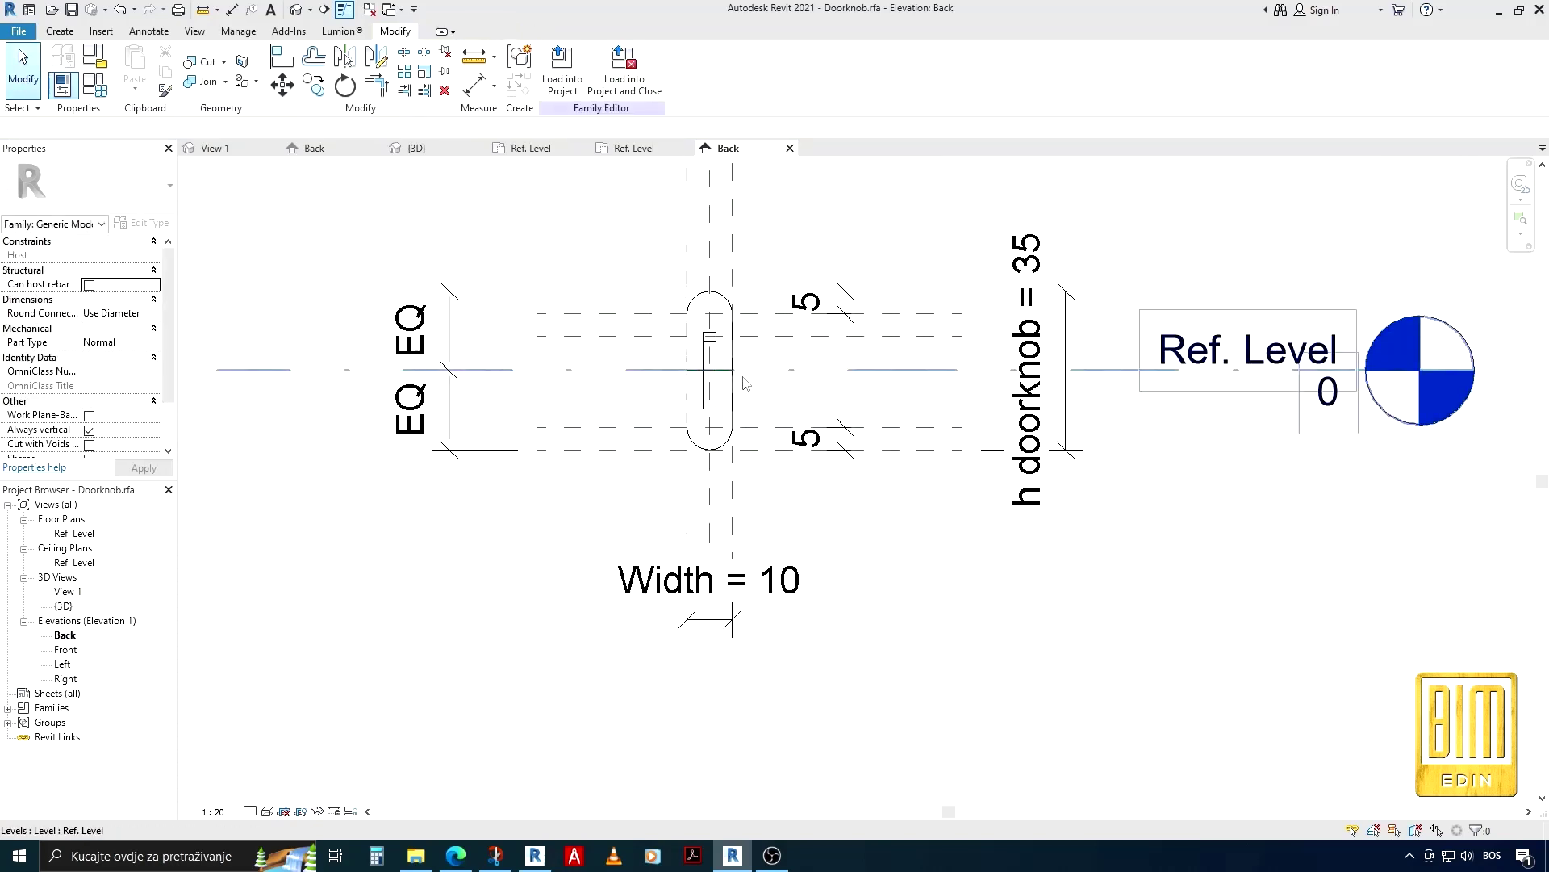
scroll(721, 353, "up", 1)
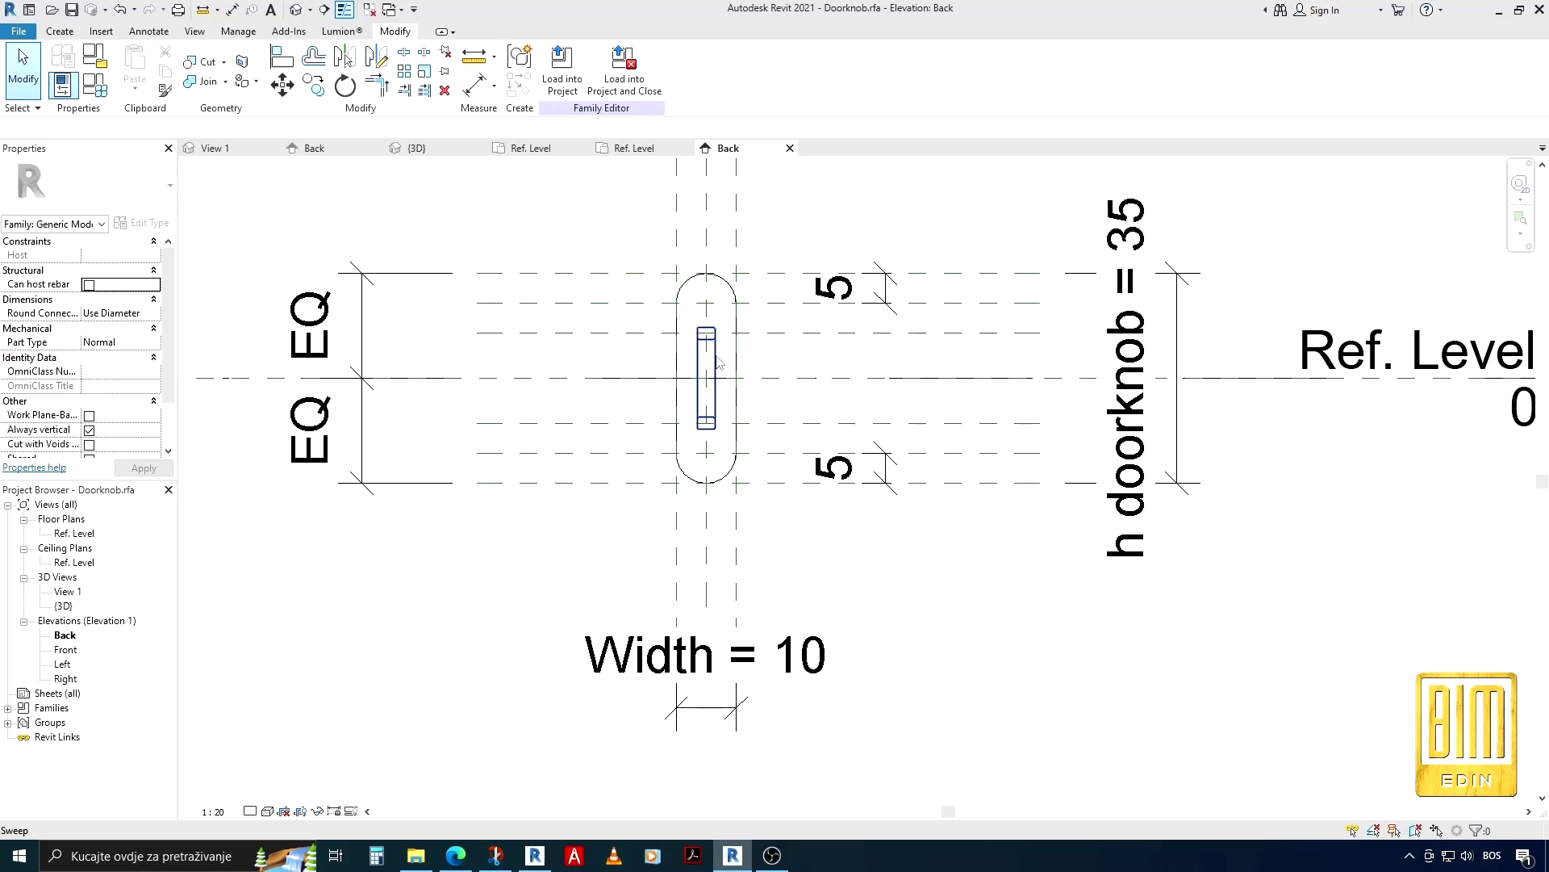
left_click(719, 362)
key("Escape")
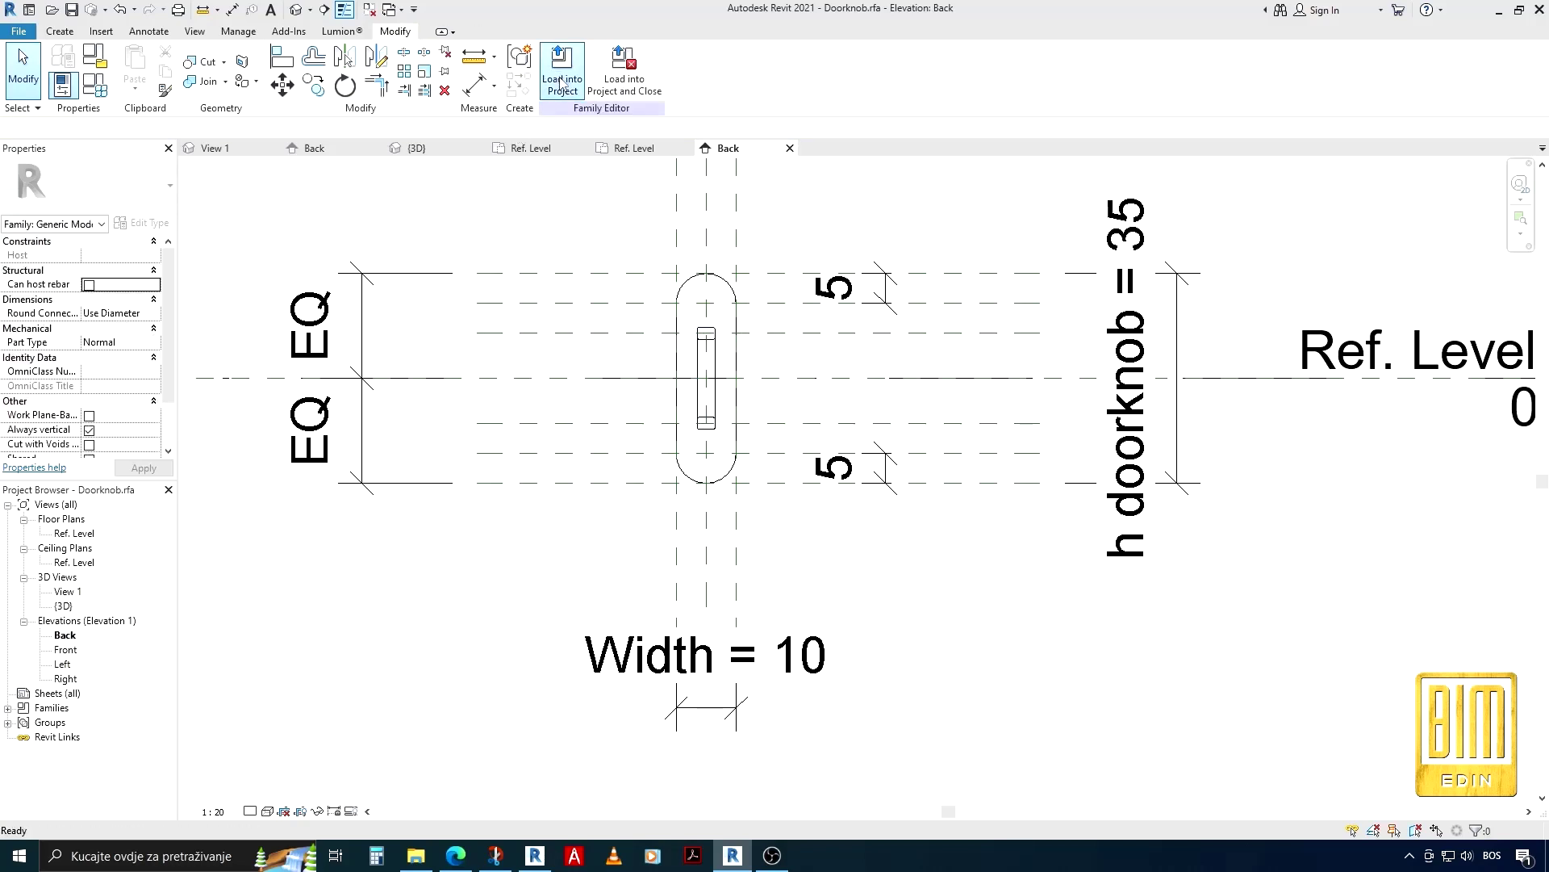
left_click(562, 83)
Reload Doorknob into the zig-zag family, overwriting it, and align the first doorknobs to the upper reference plane
left_click(728, 548)
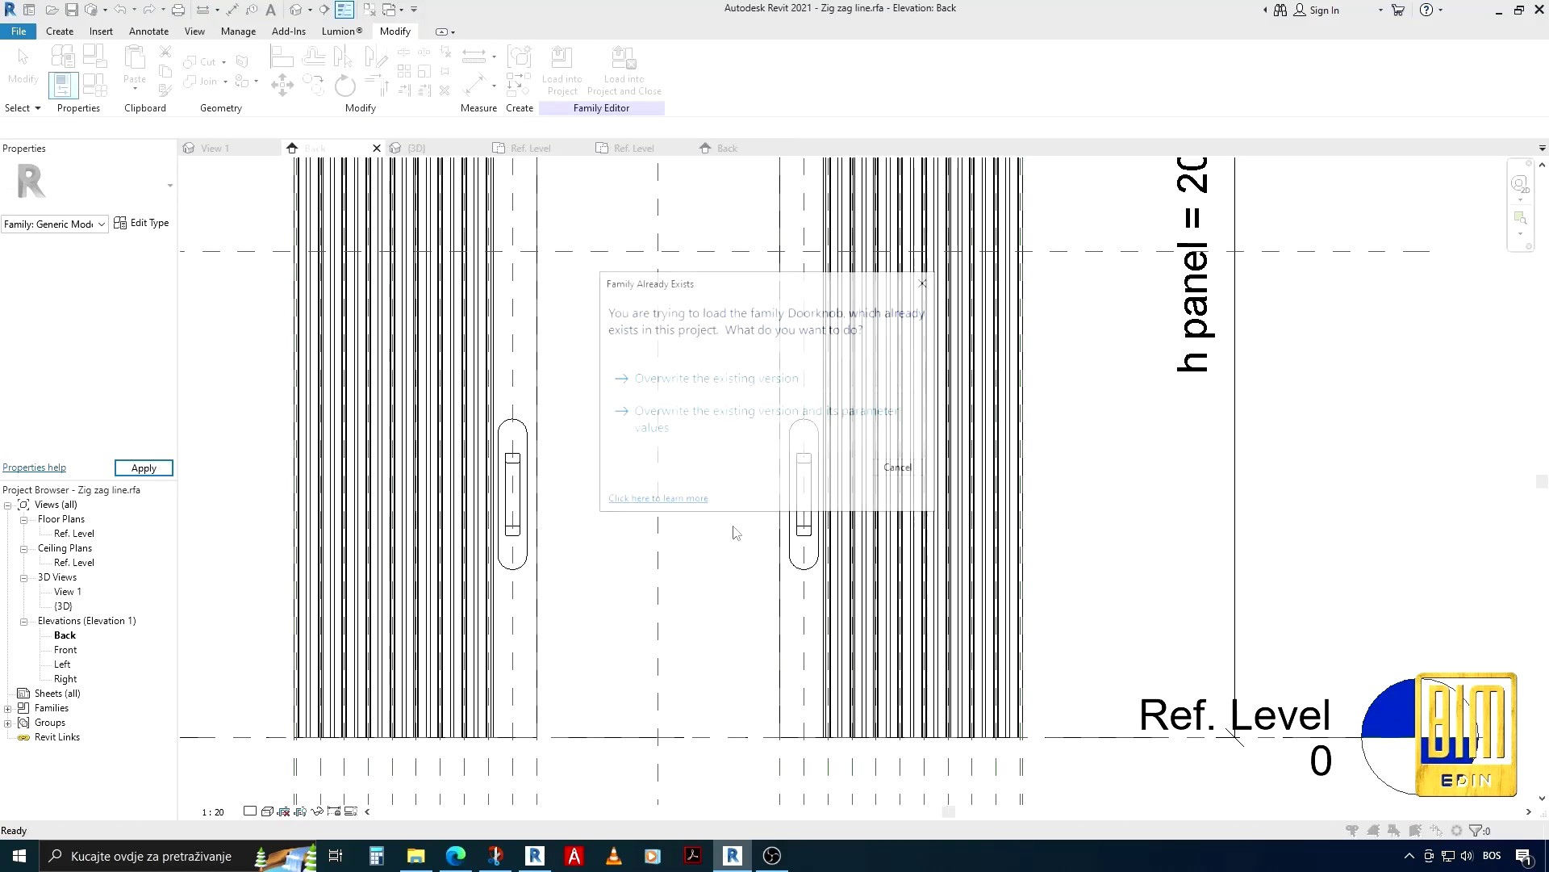
left_click(678, 365)
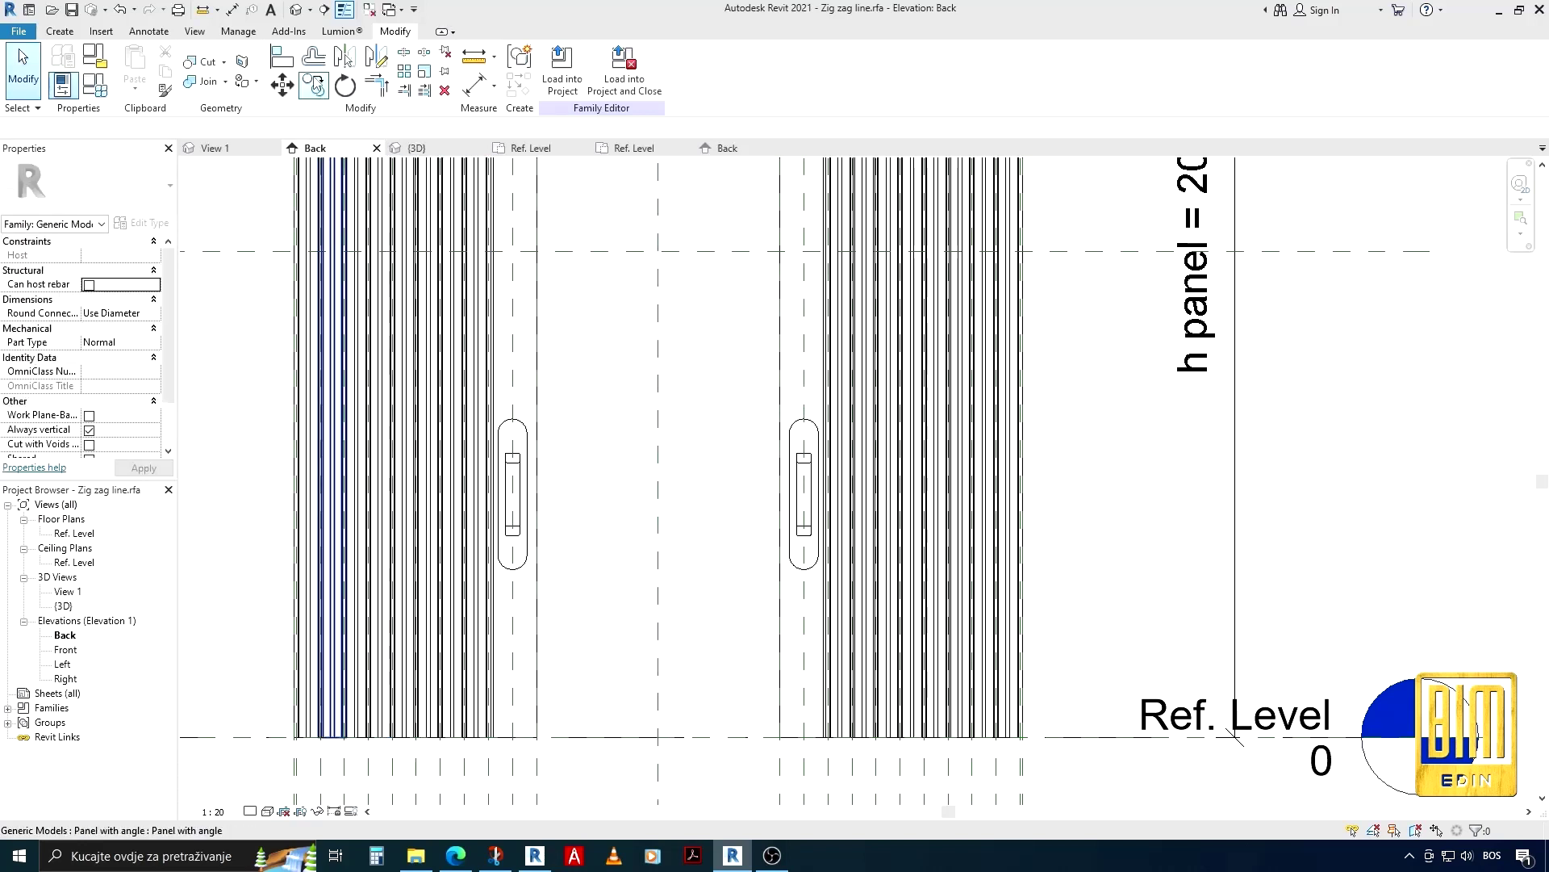
key("a")
key("l")
left_click(566, 250)
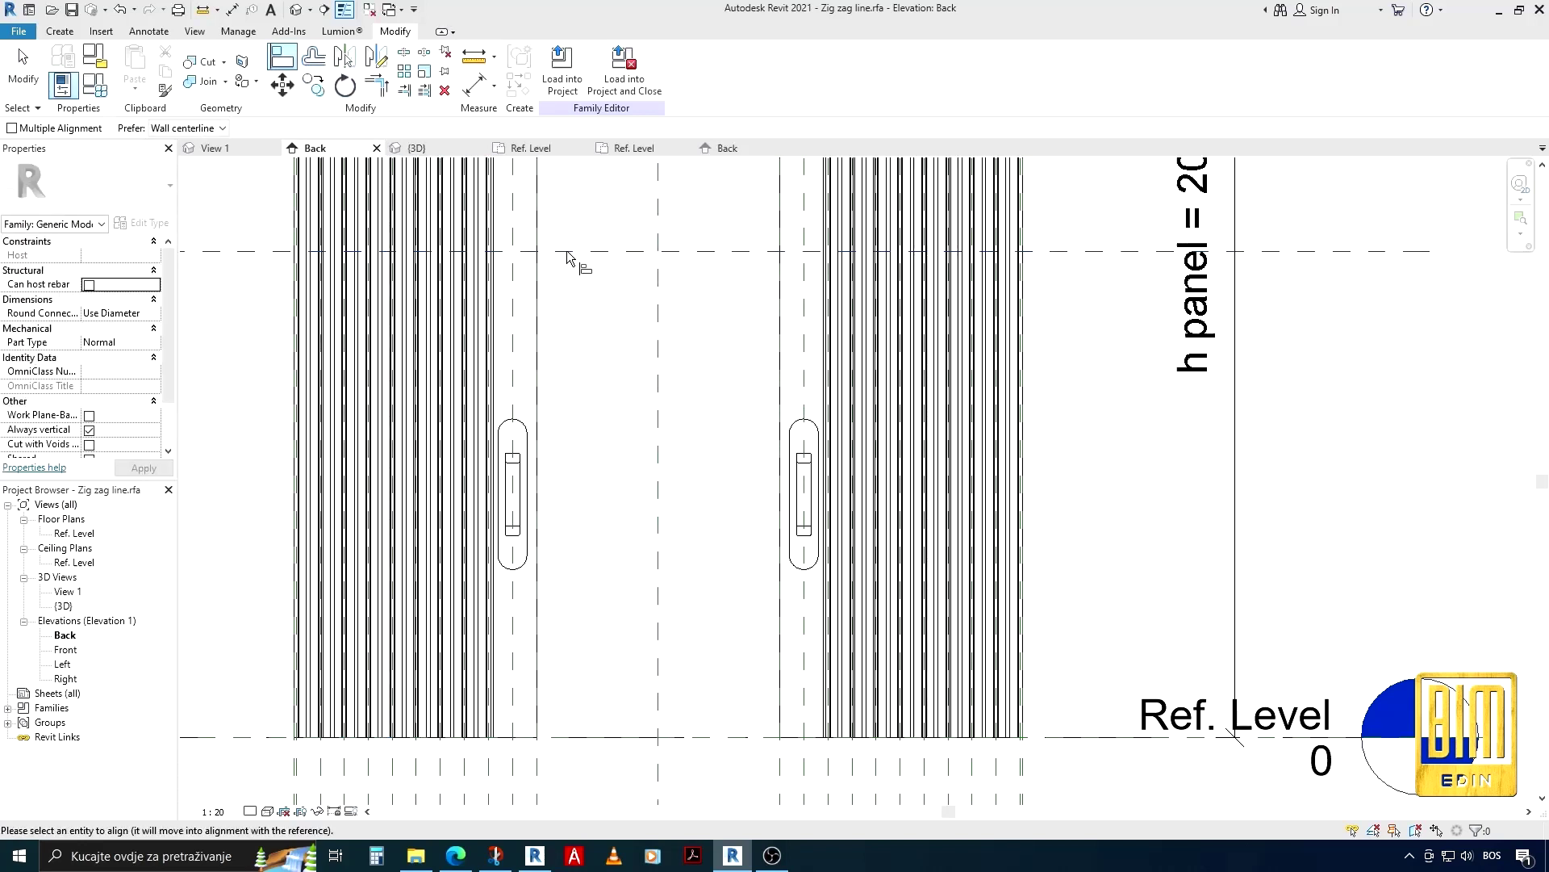
left_click(514, 495)
left_click(901, 248)
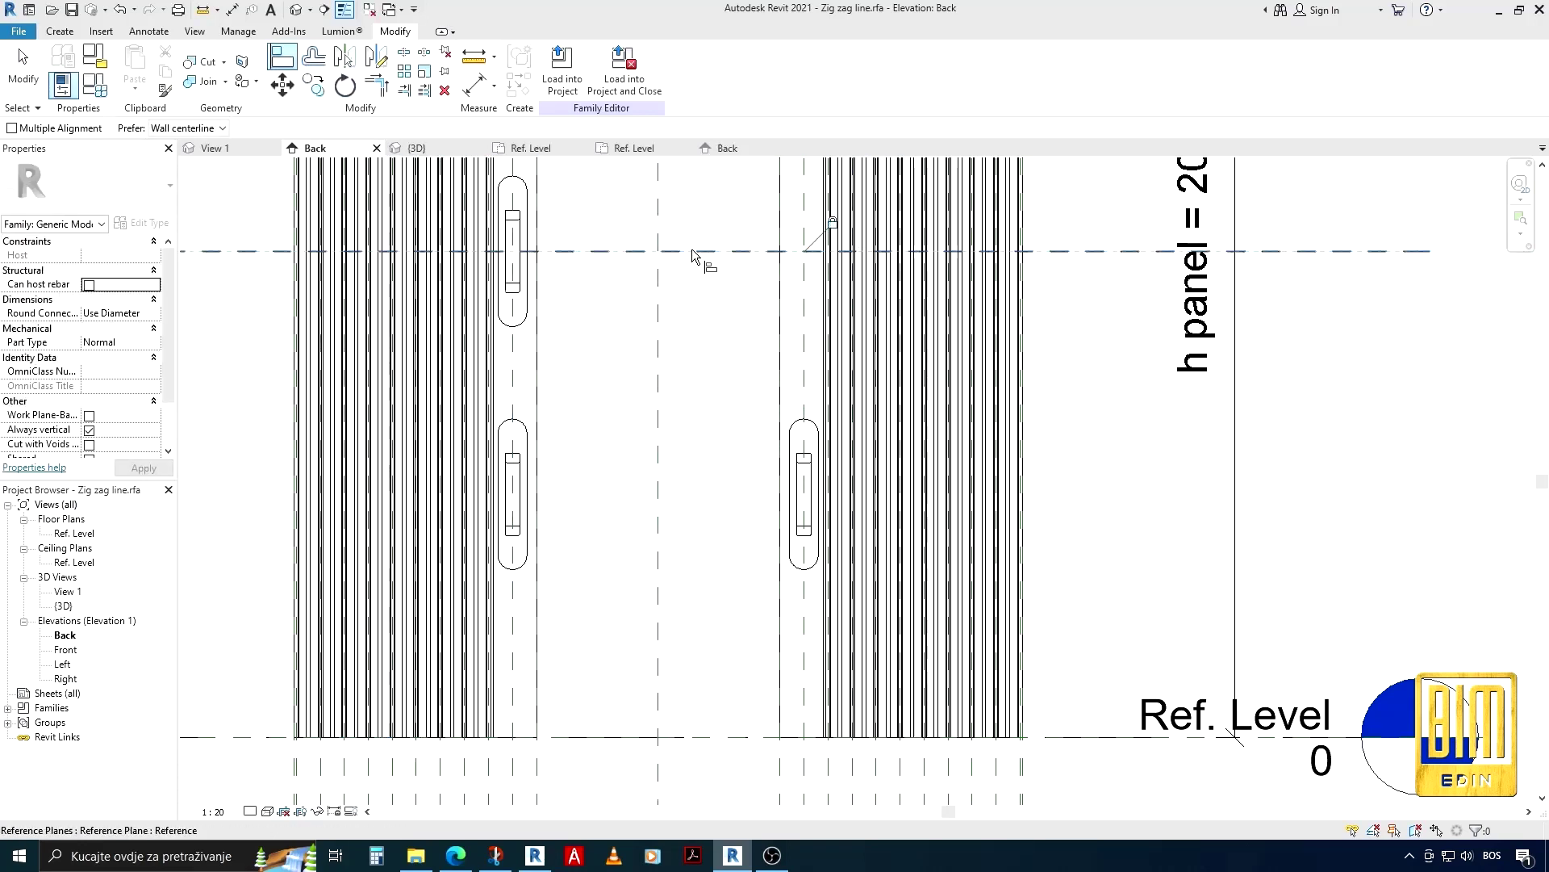
left_click(521, 488)
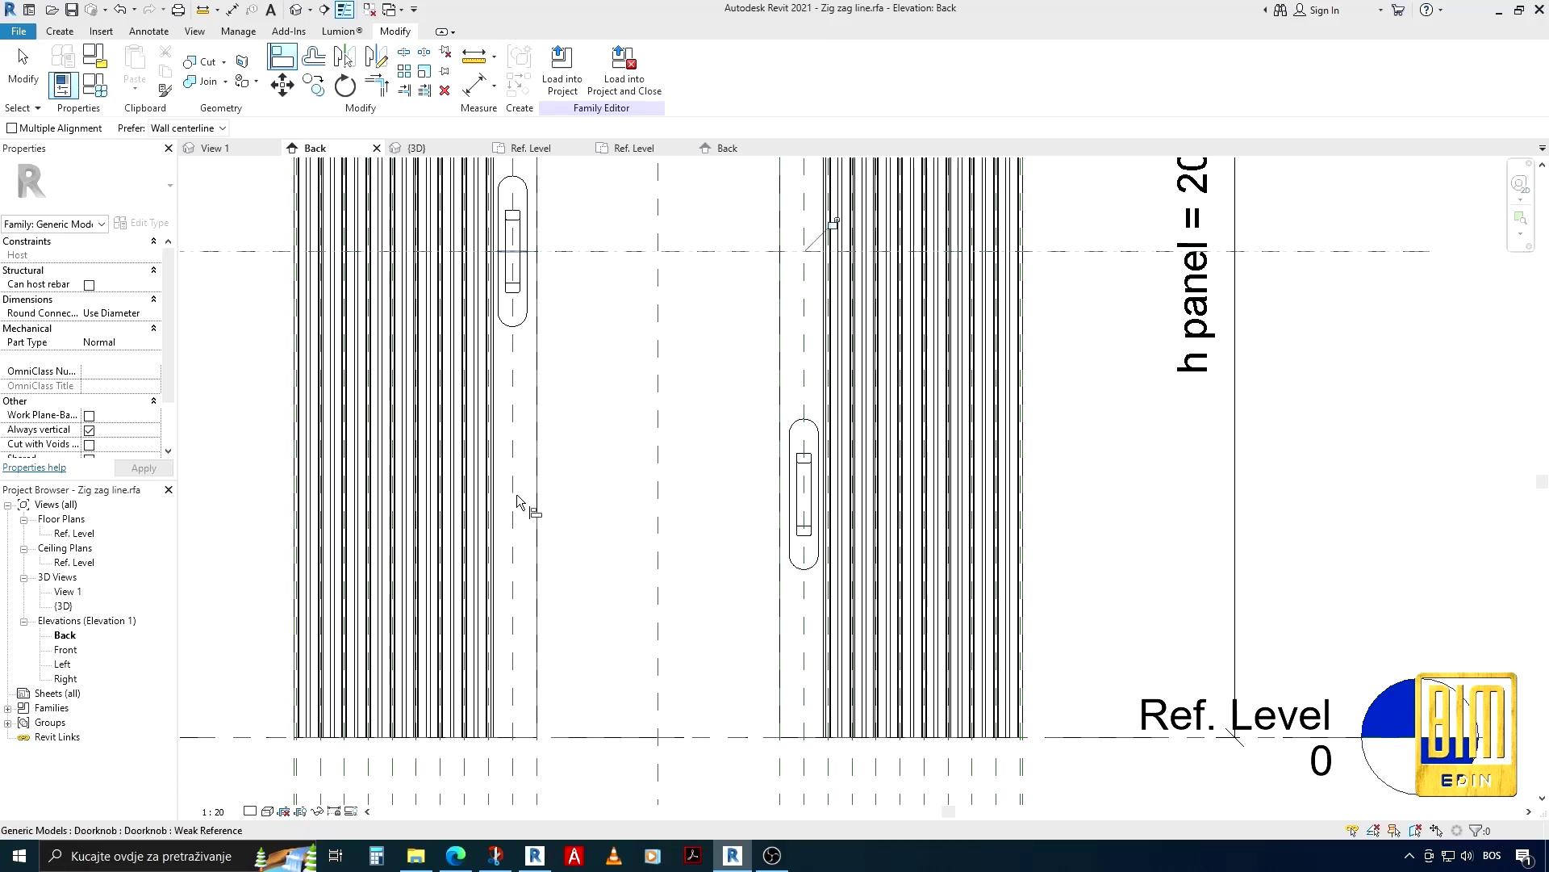
Align the remaining doorknobs to the upper reference plane and select a doorknob
left_click(737, 251)
left_click(809, 487)
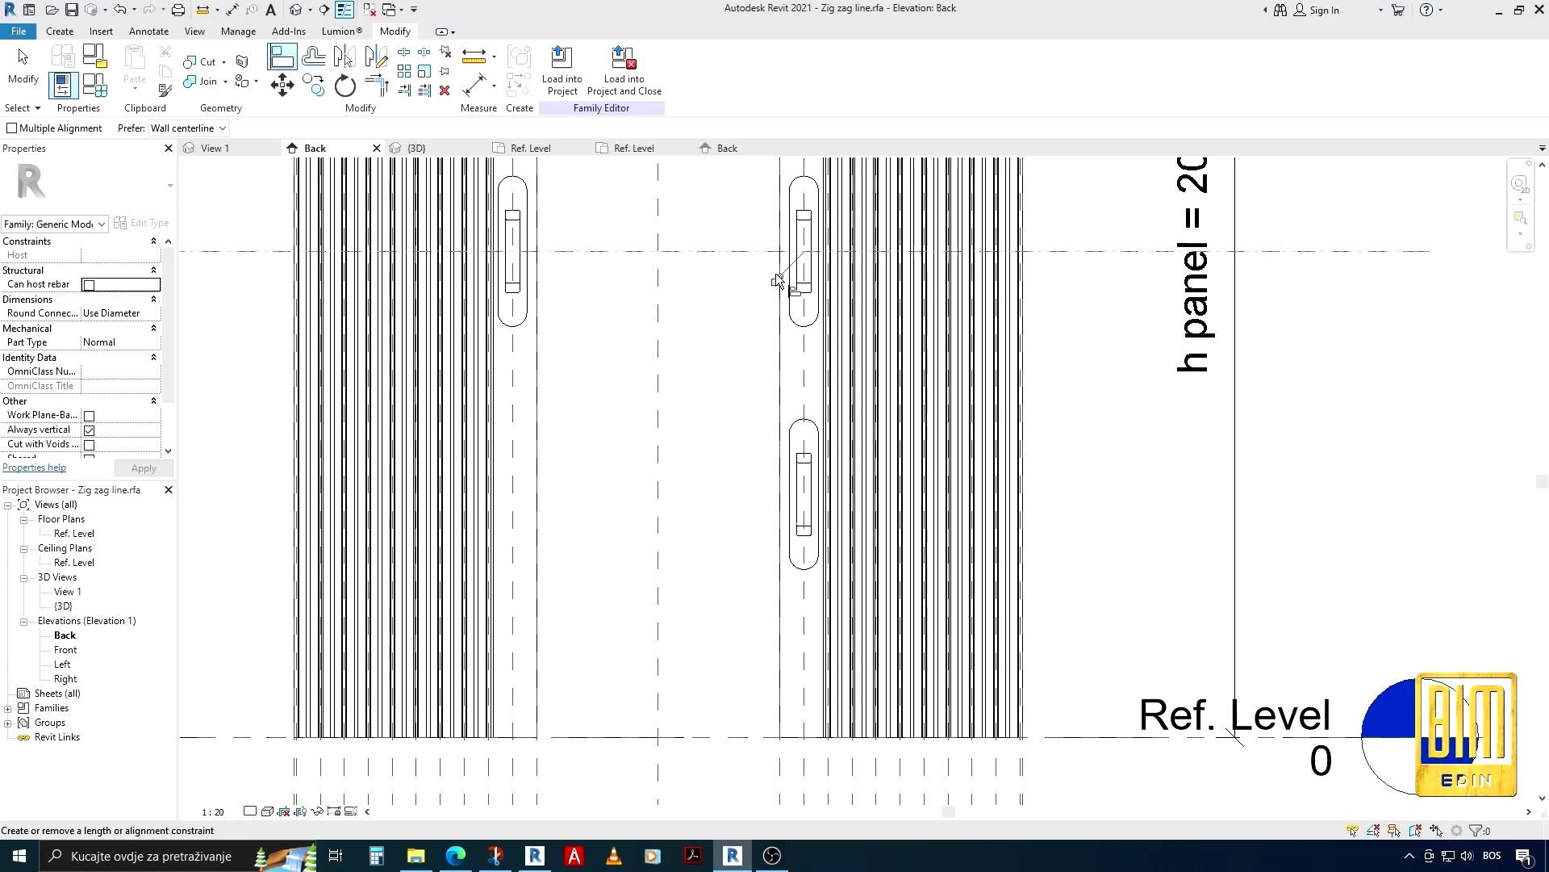
left_click(727, 251)
left_click(805, 503)
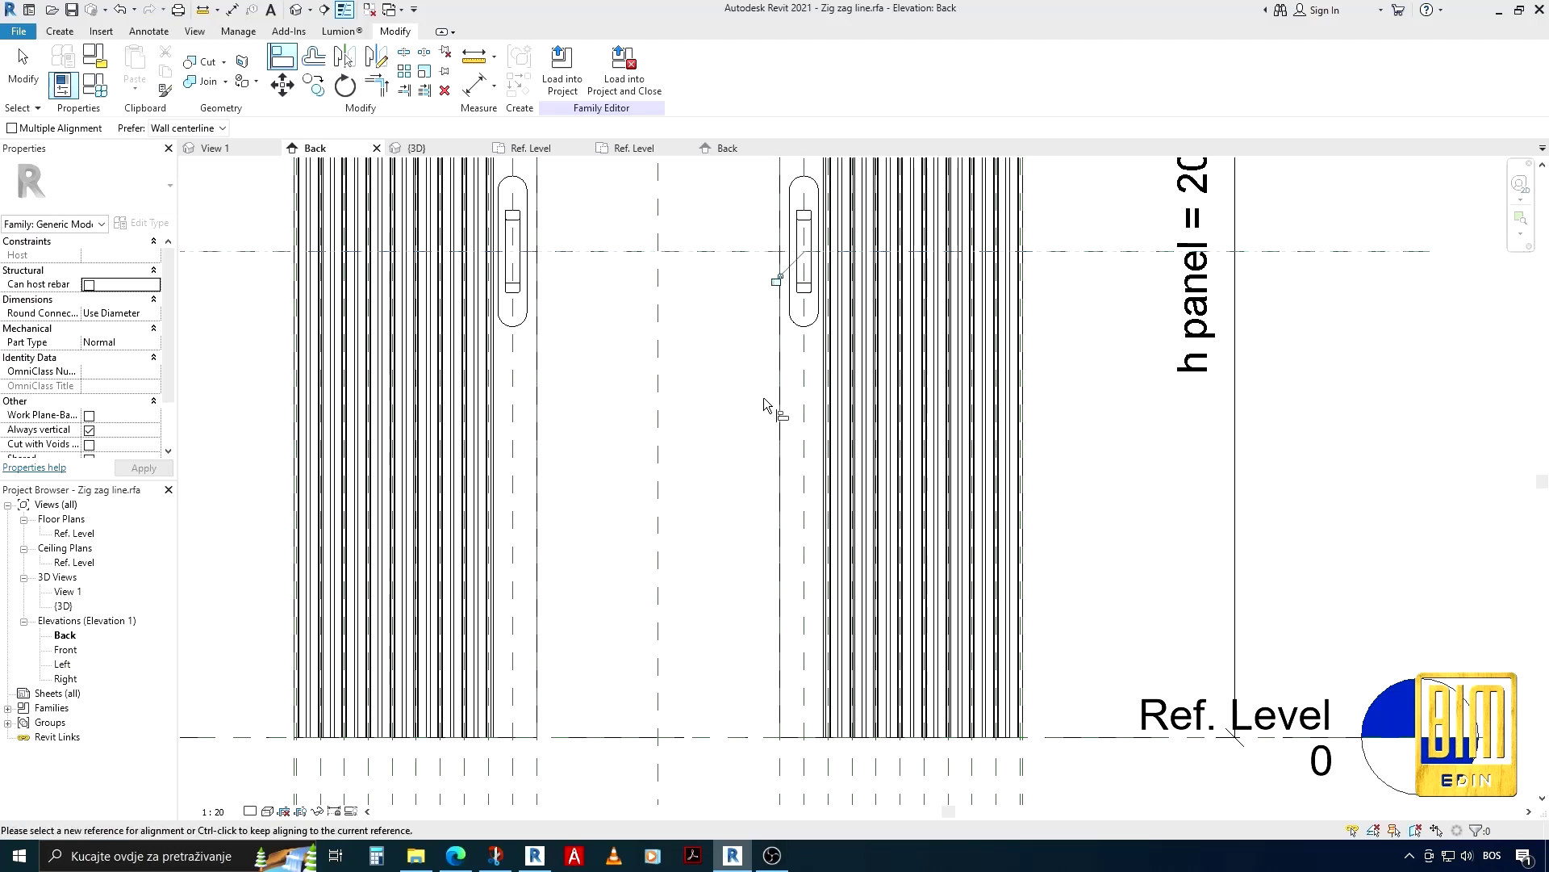
scroll(712, 361, "down", 2)
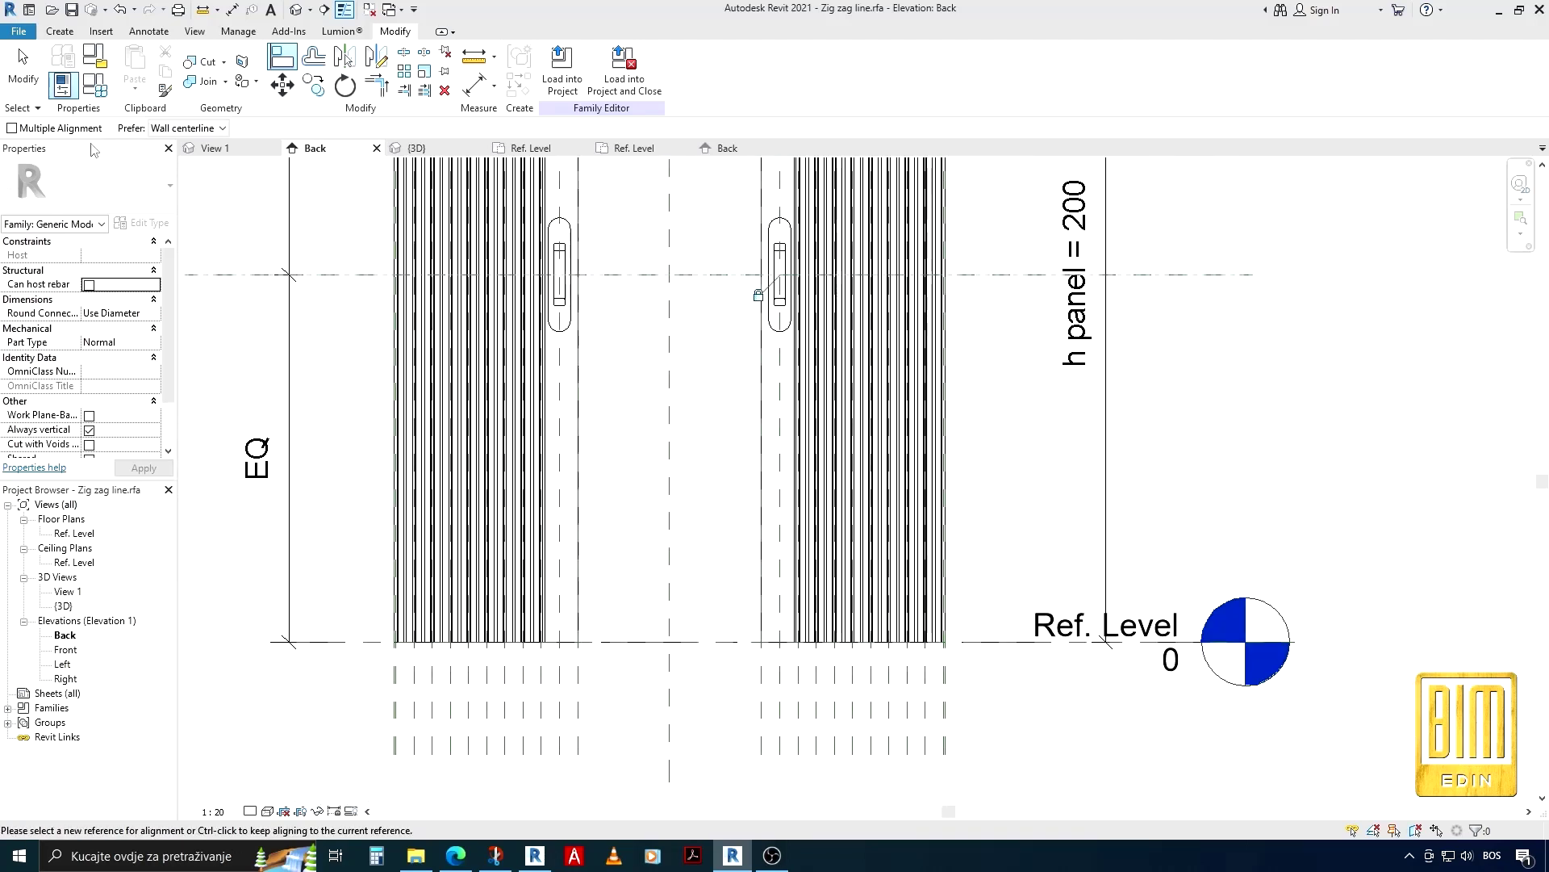
left_click(24, 80)
left_click(532, 404)
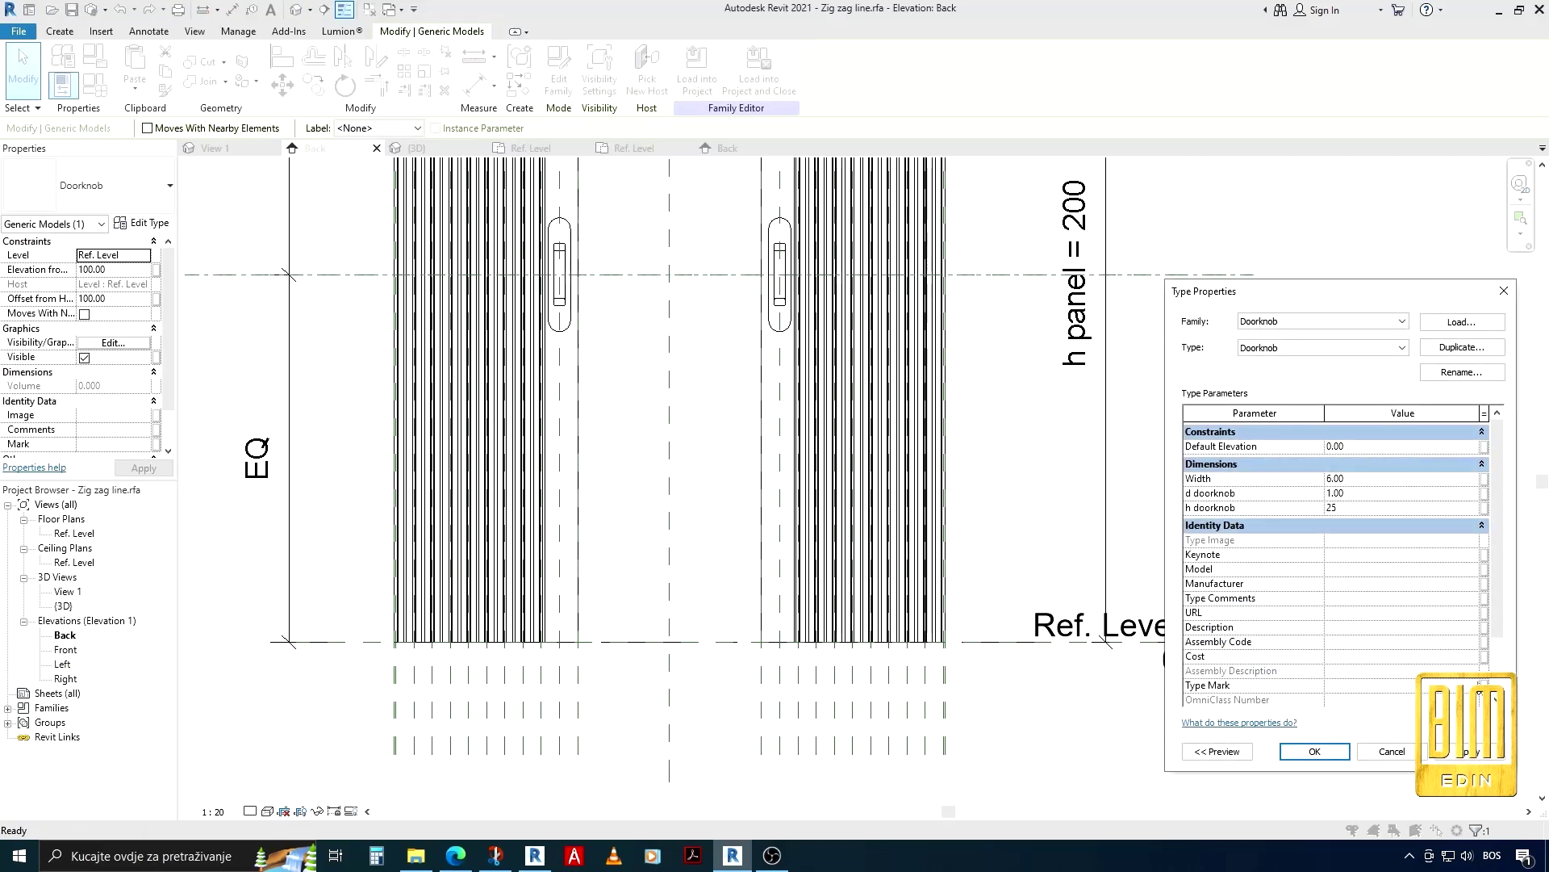
Apply h doorknob = 25 to the Doorknob type and reopen the Doorknob family
left_click(1480, 752)
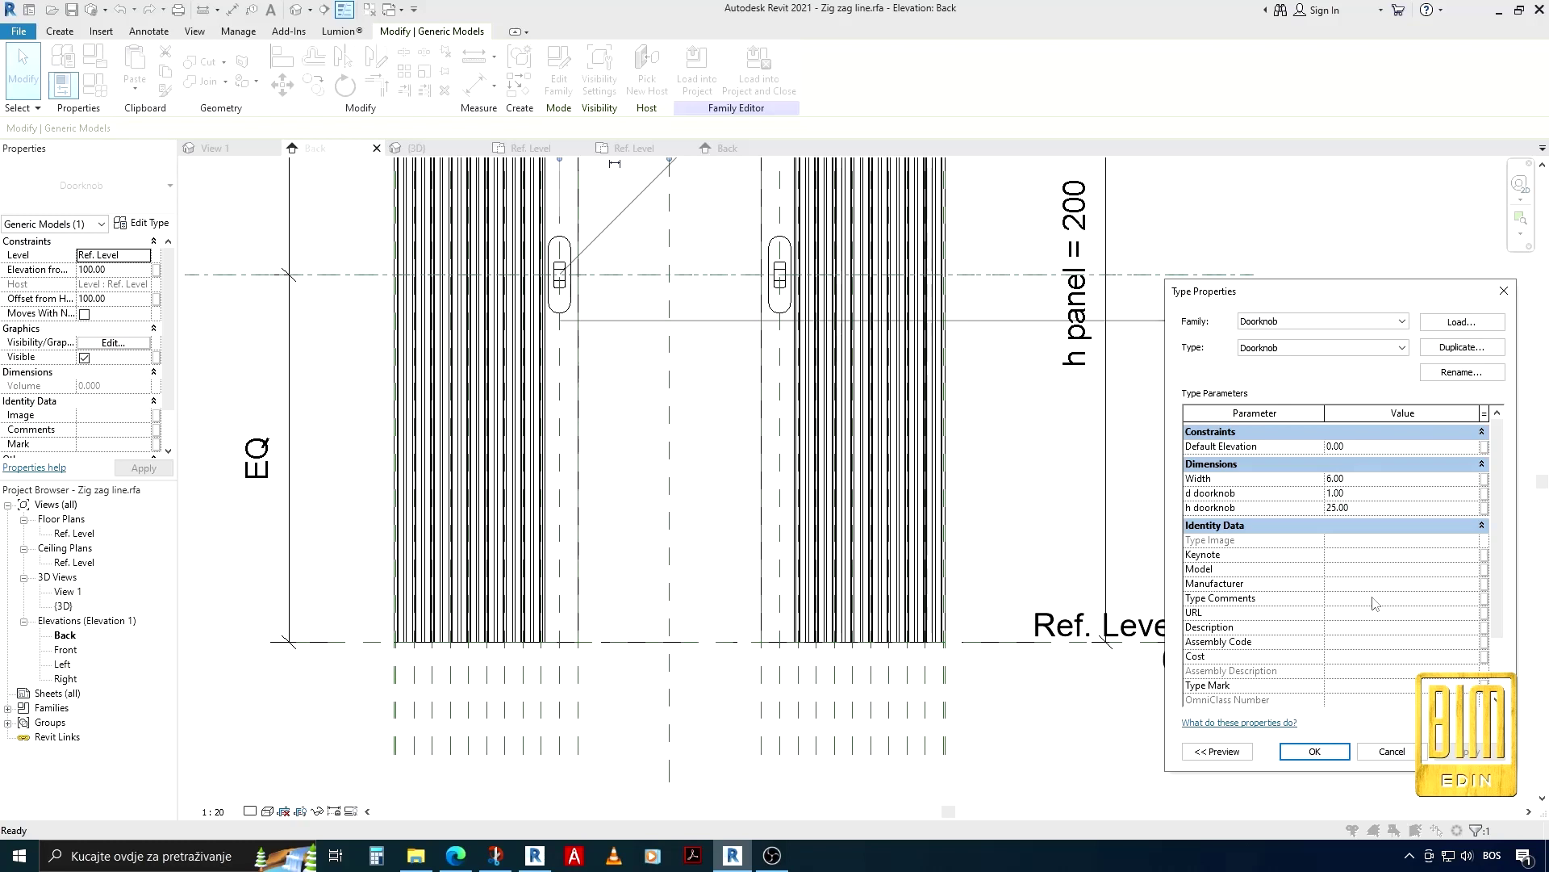
left_click(1330, 754)
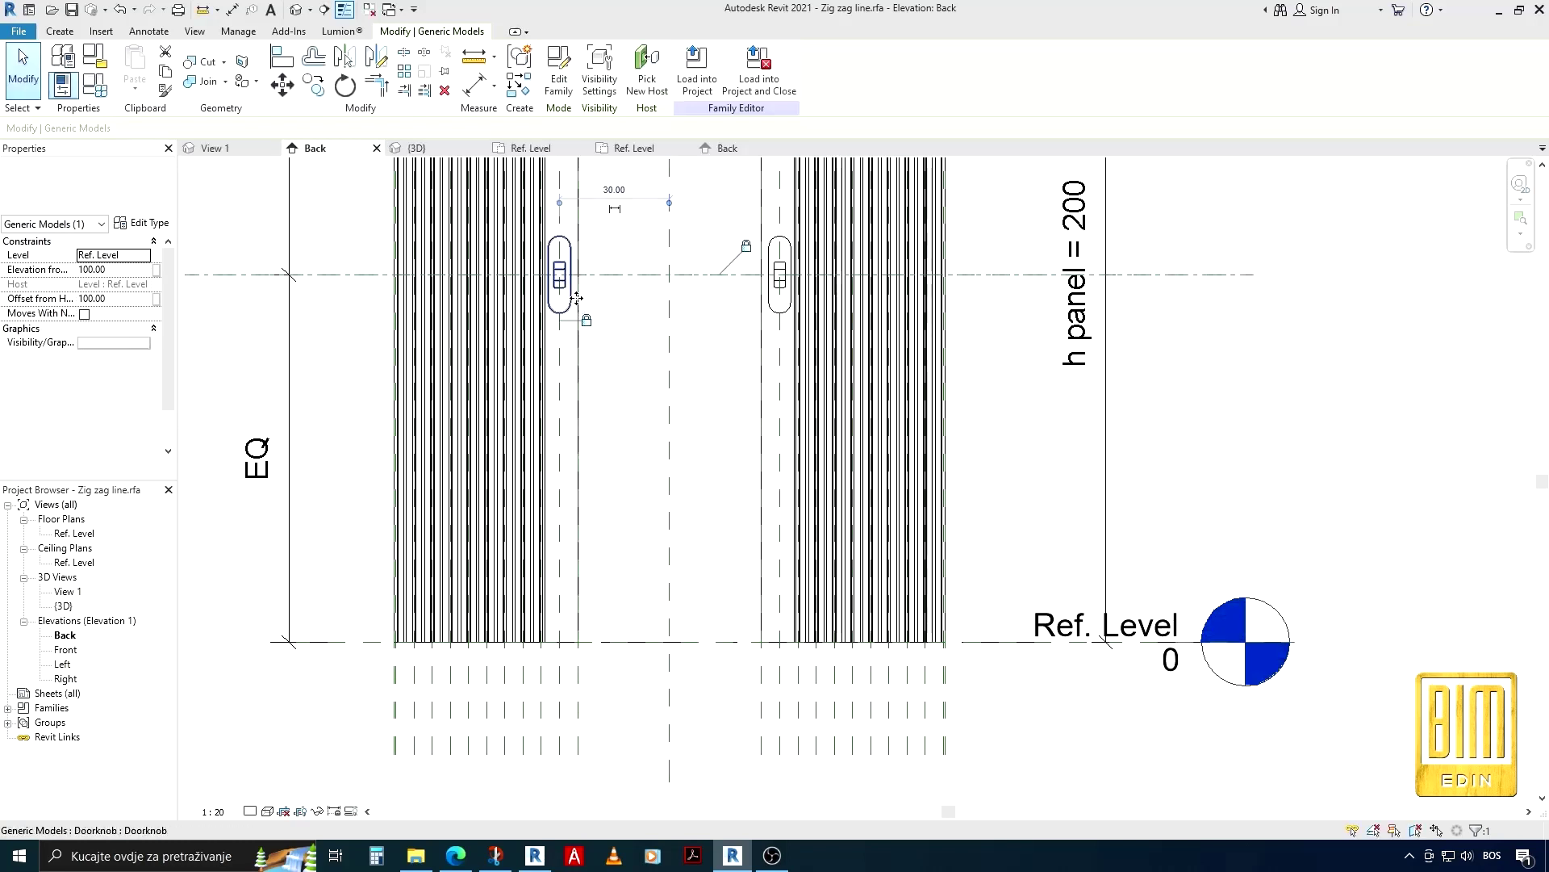
left_click(560, 87)
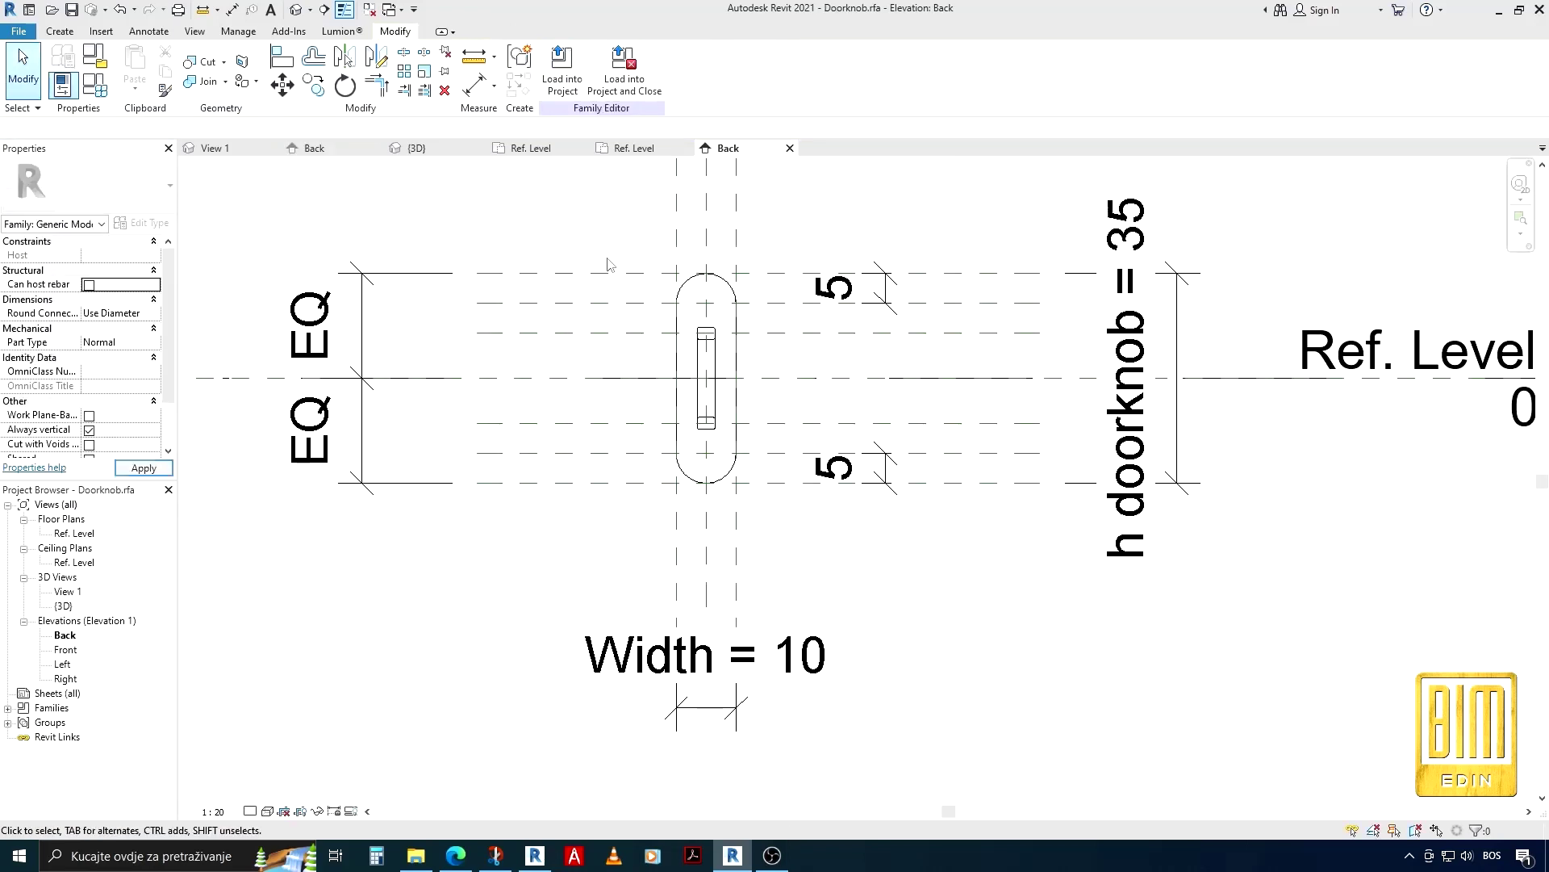
Switch to the Left elevation and zoom in on the doorknob handle
left_click(719, 362)
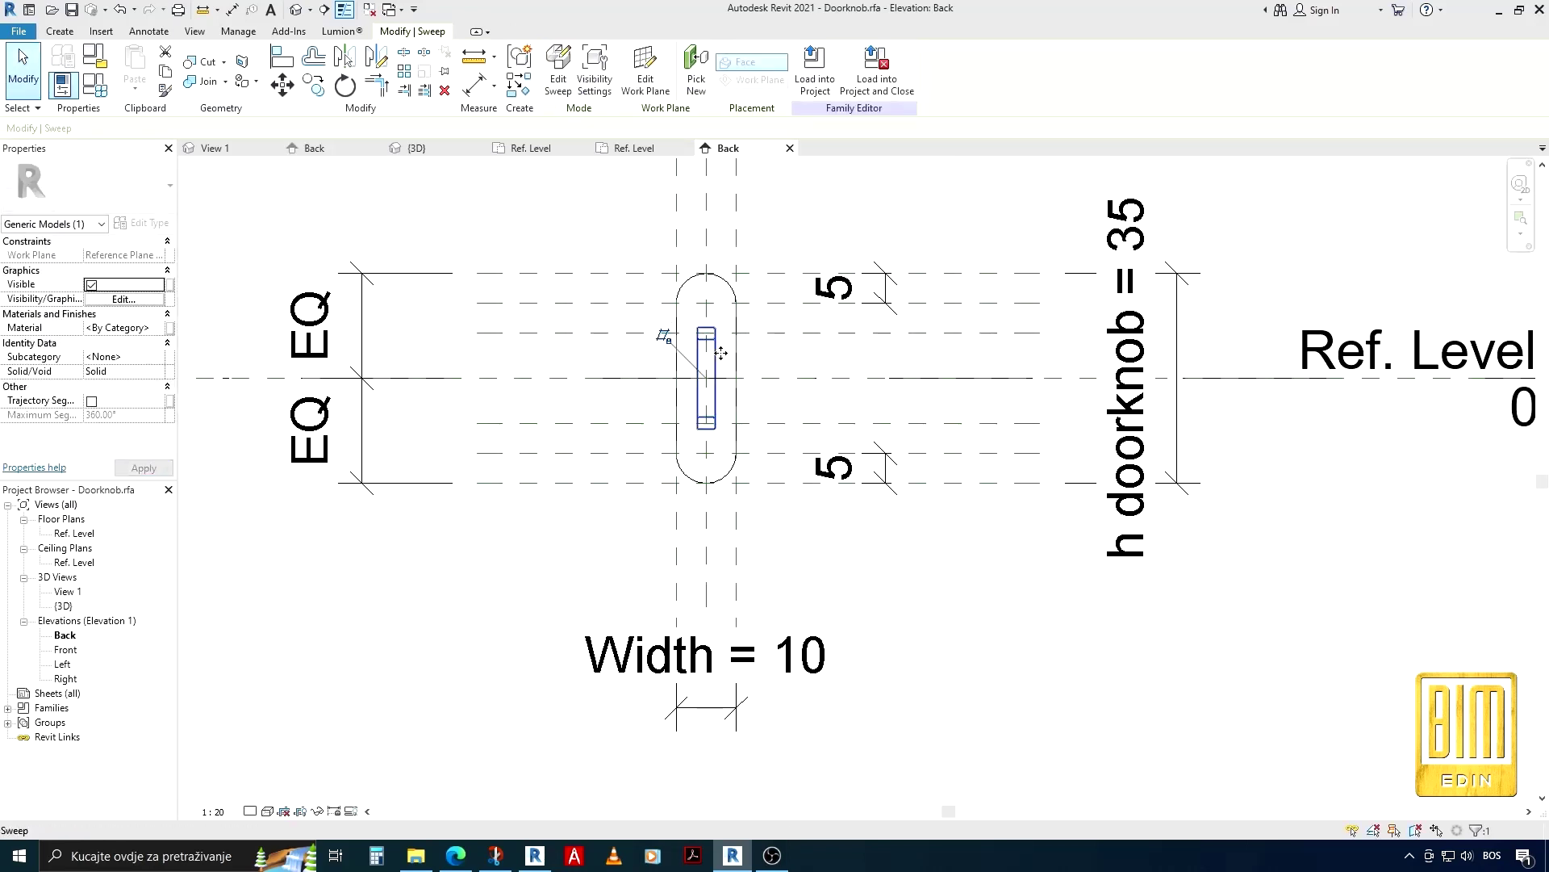
left_click(66, 650)
double_click(63, 666)
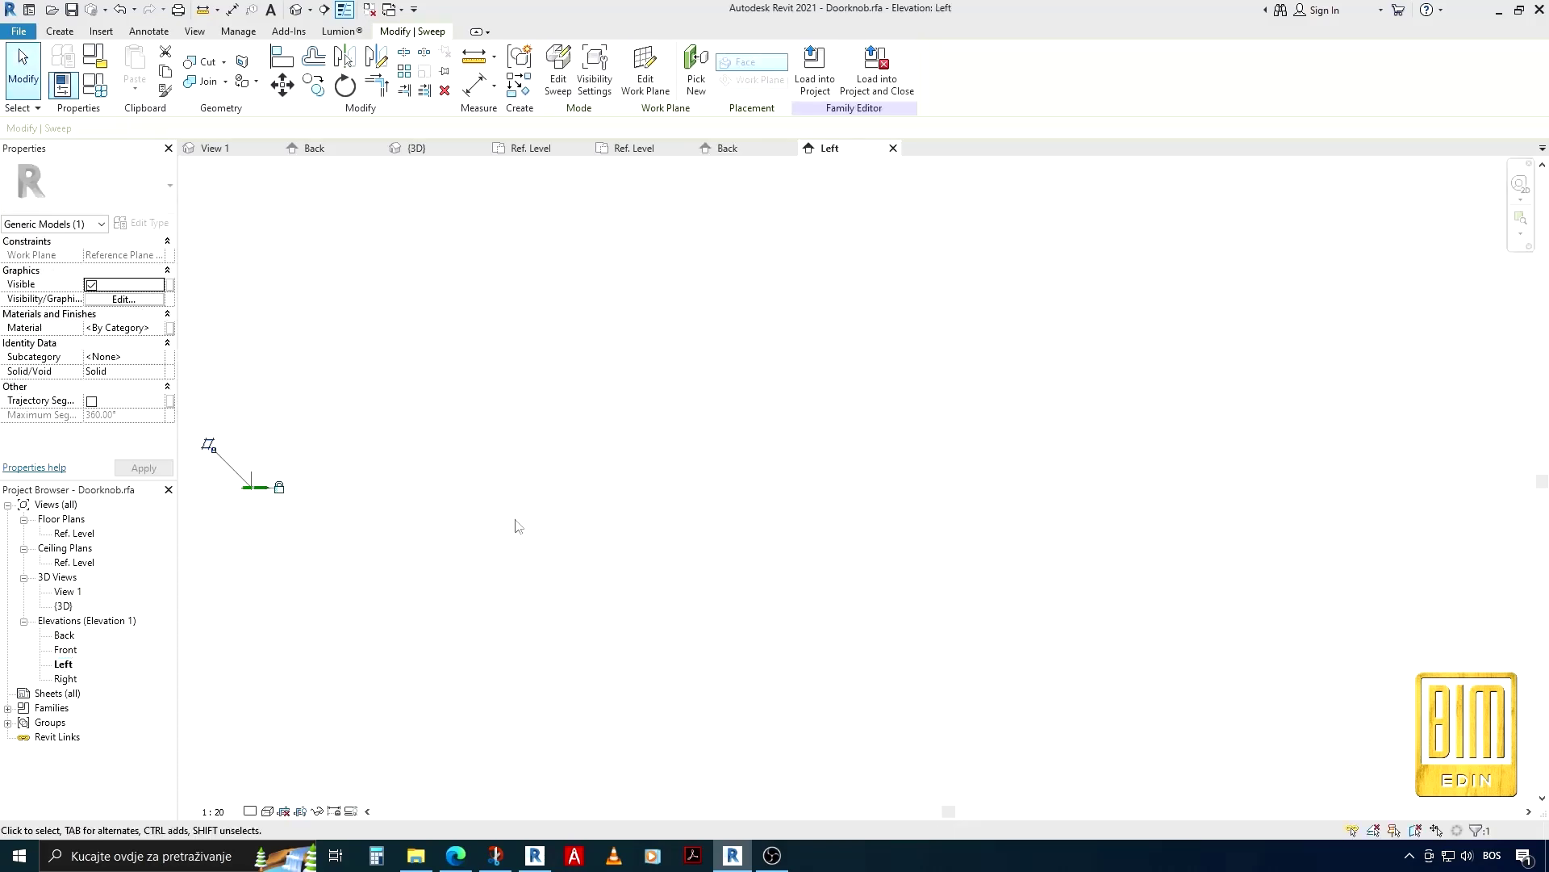
scroll(246, 496, "up", 1)
scroll(258, 489, "up", 2)
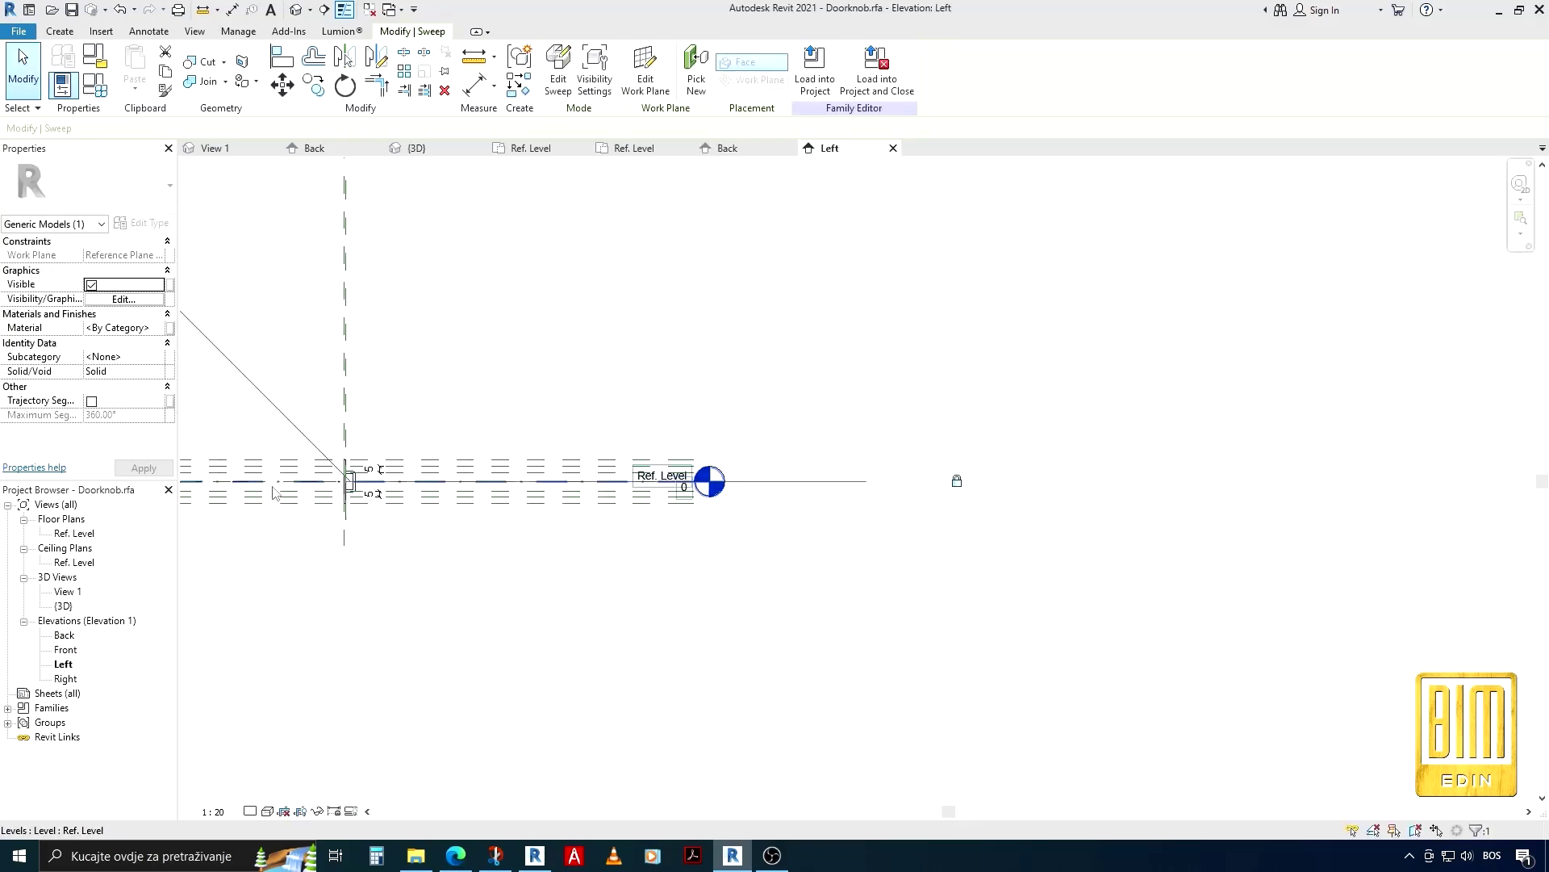
scroll(363, 476, "up", 2)
scroll(484, 460, "up", 1)
left_click(751, 440)
scroll(750, 441, "down", 1)
scroll(752, 442, "down", 1)
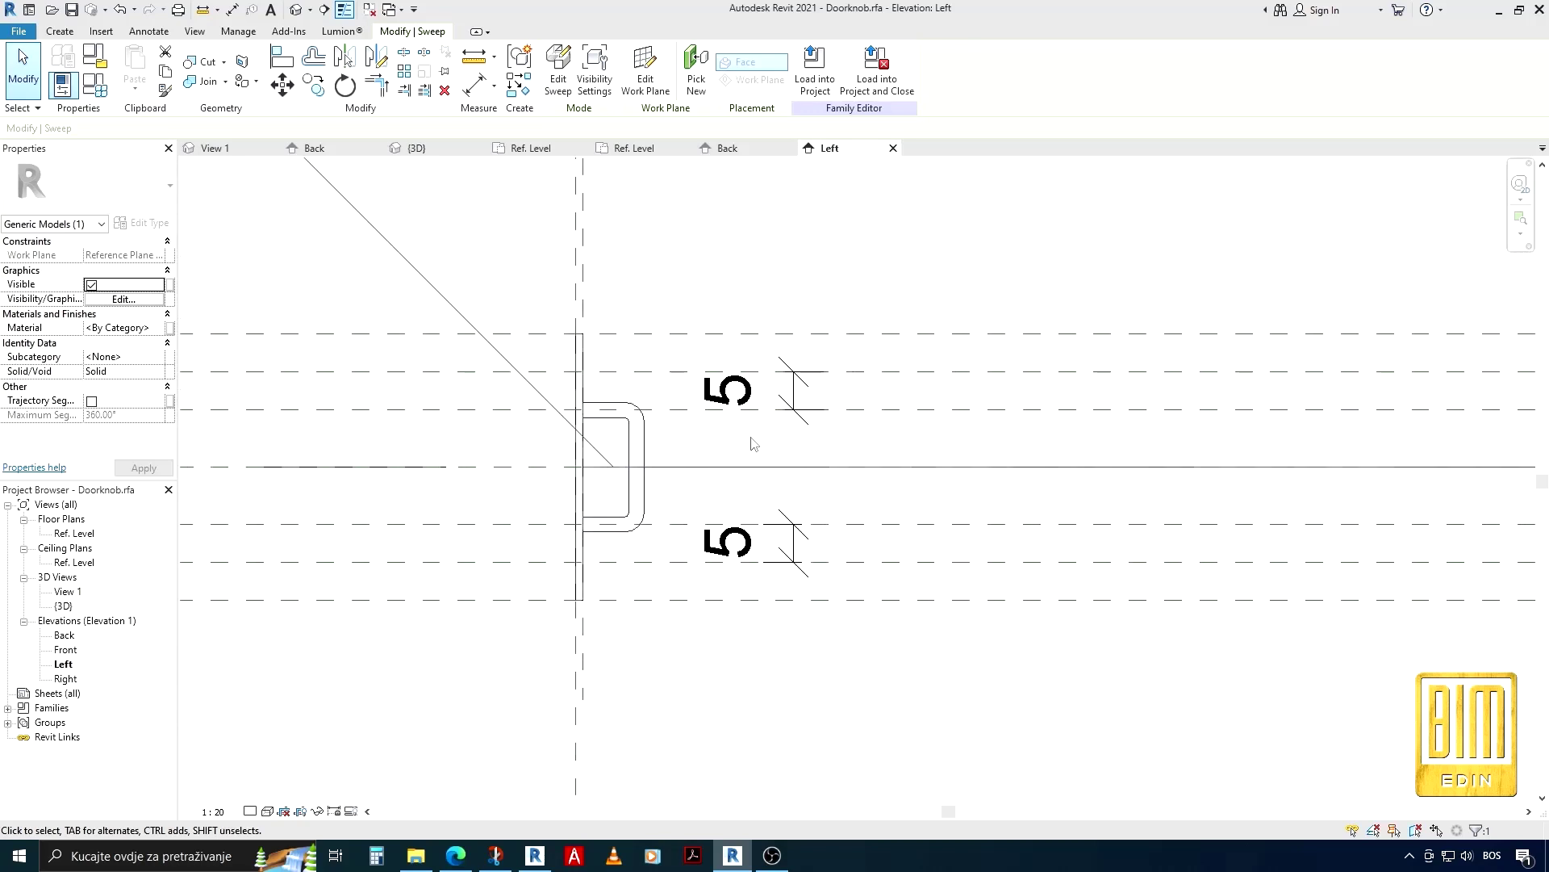
Label both 5 offset dimensions with a new parameter named x
left_click(791, 401)
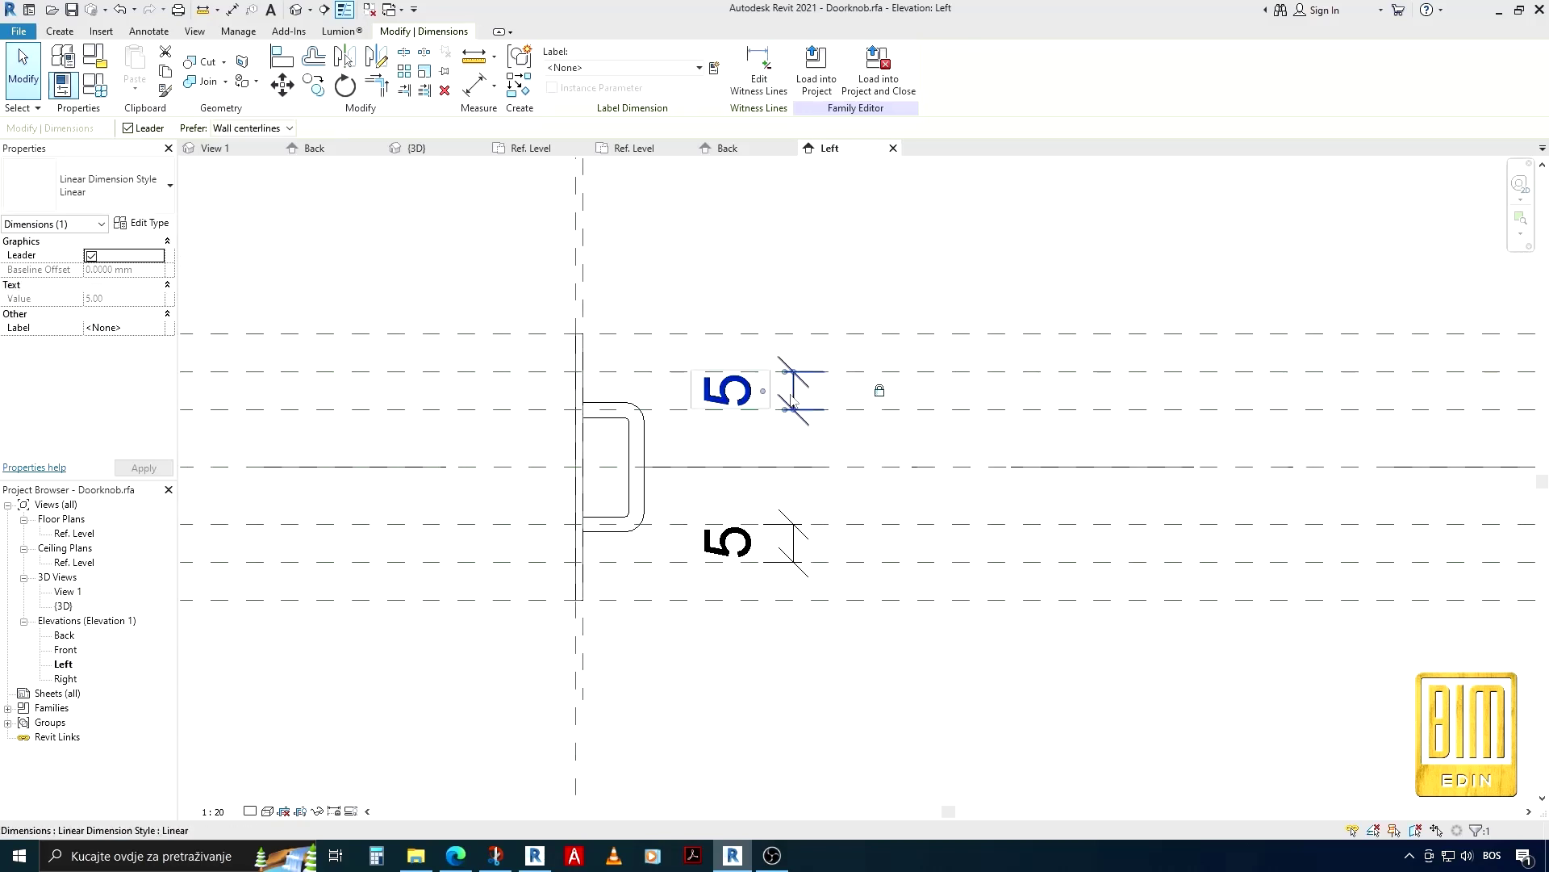
left_click(799, 549)
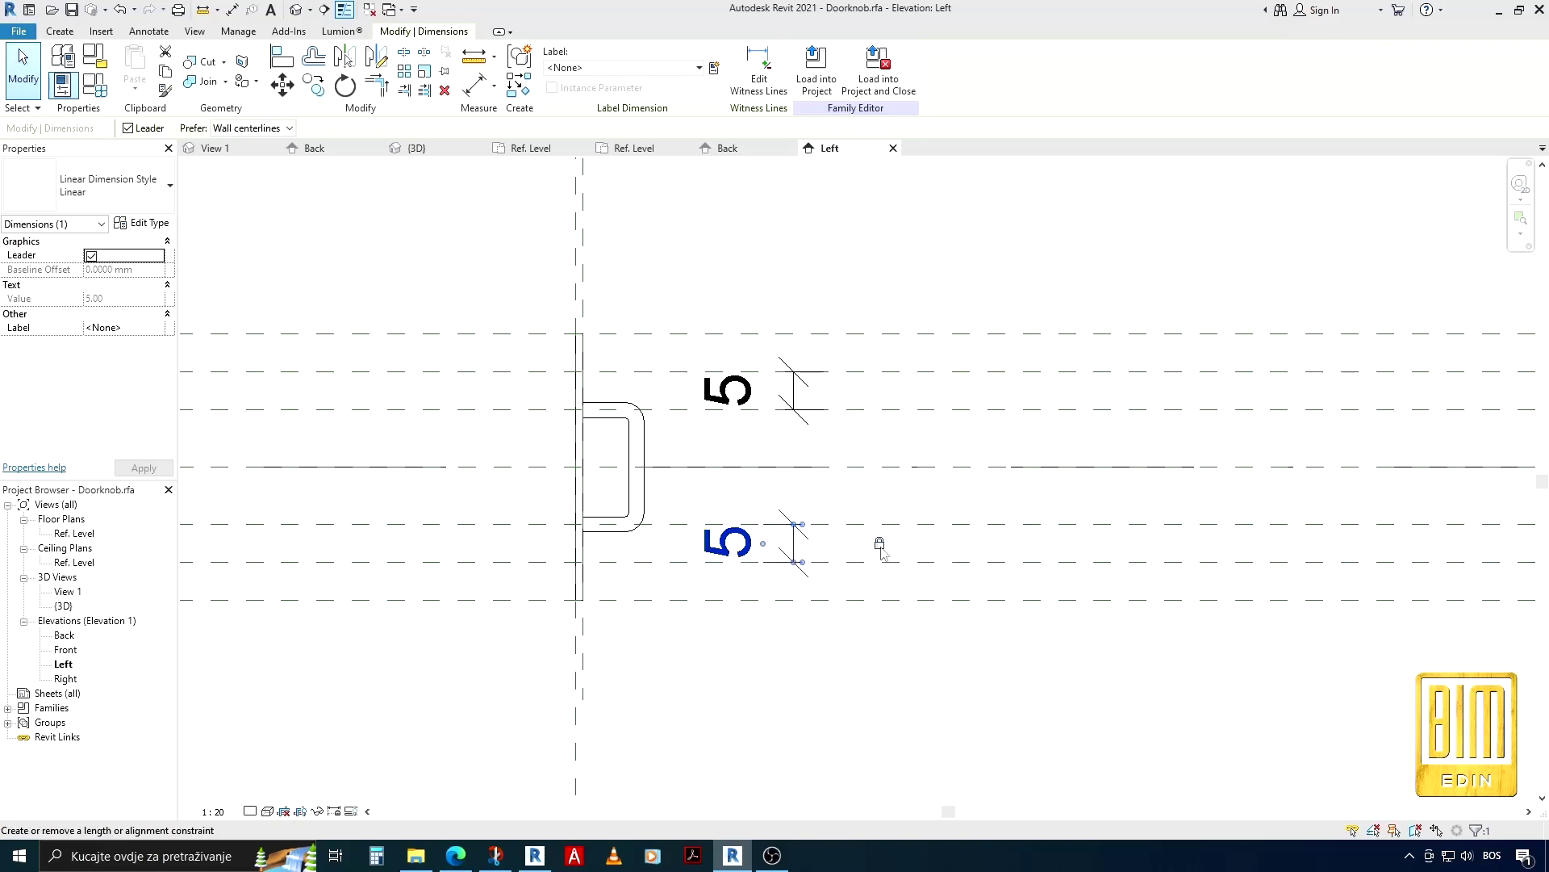
left_click(880, 391)
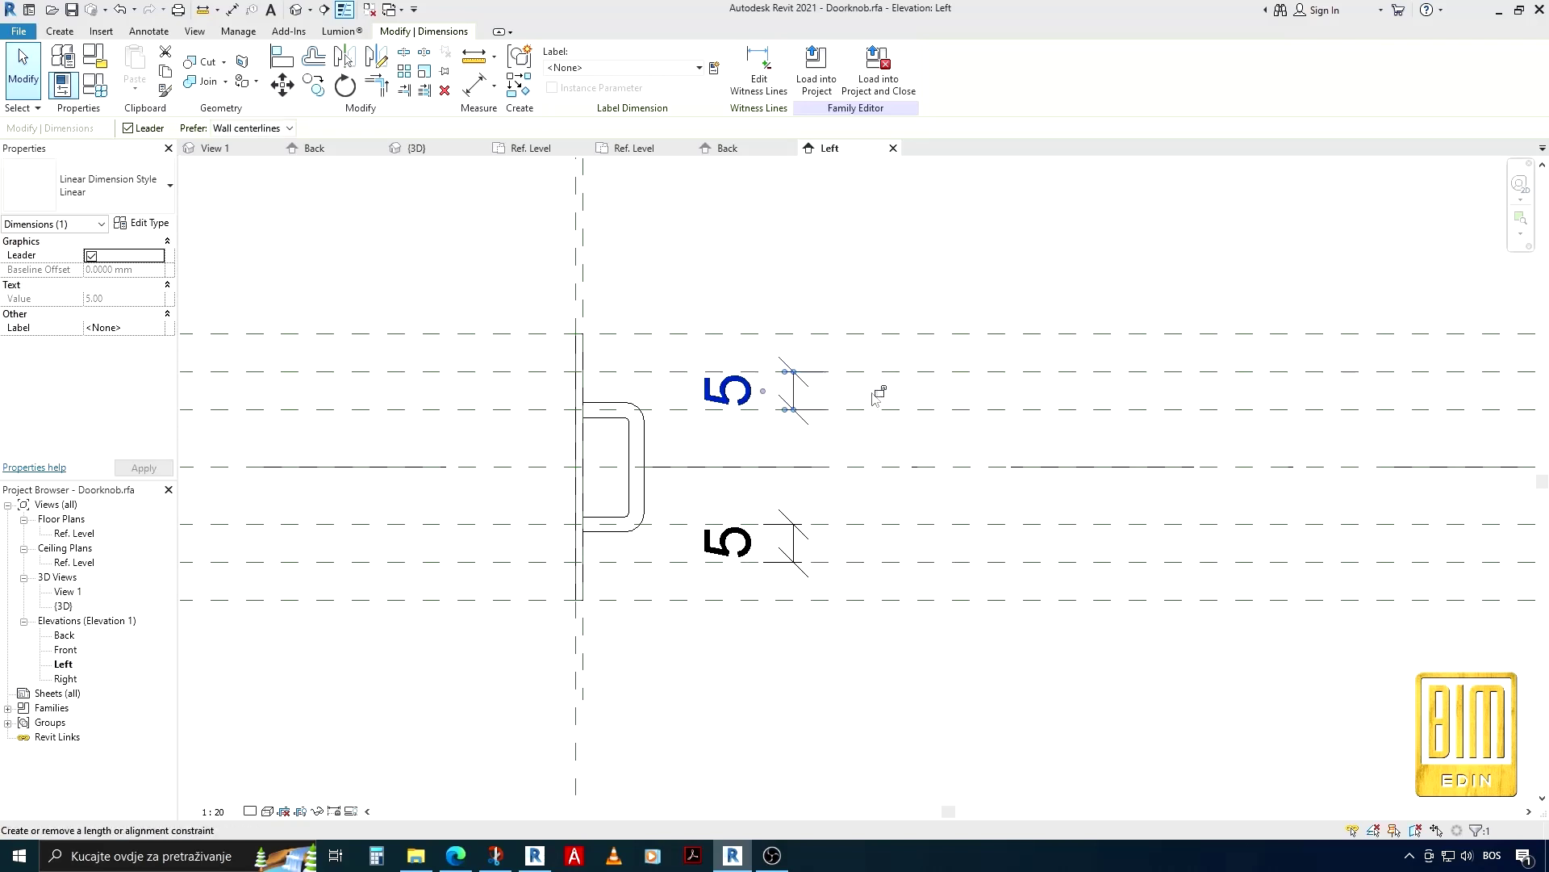
left_click(797, 542, "ctrl")
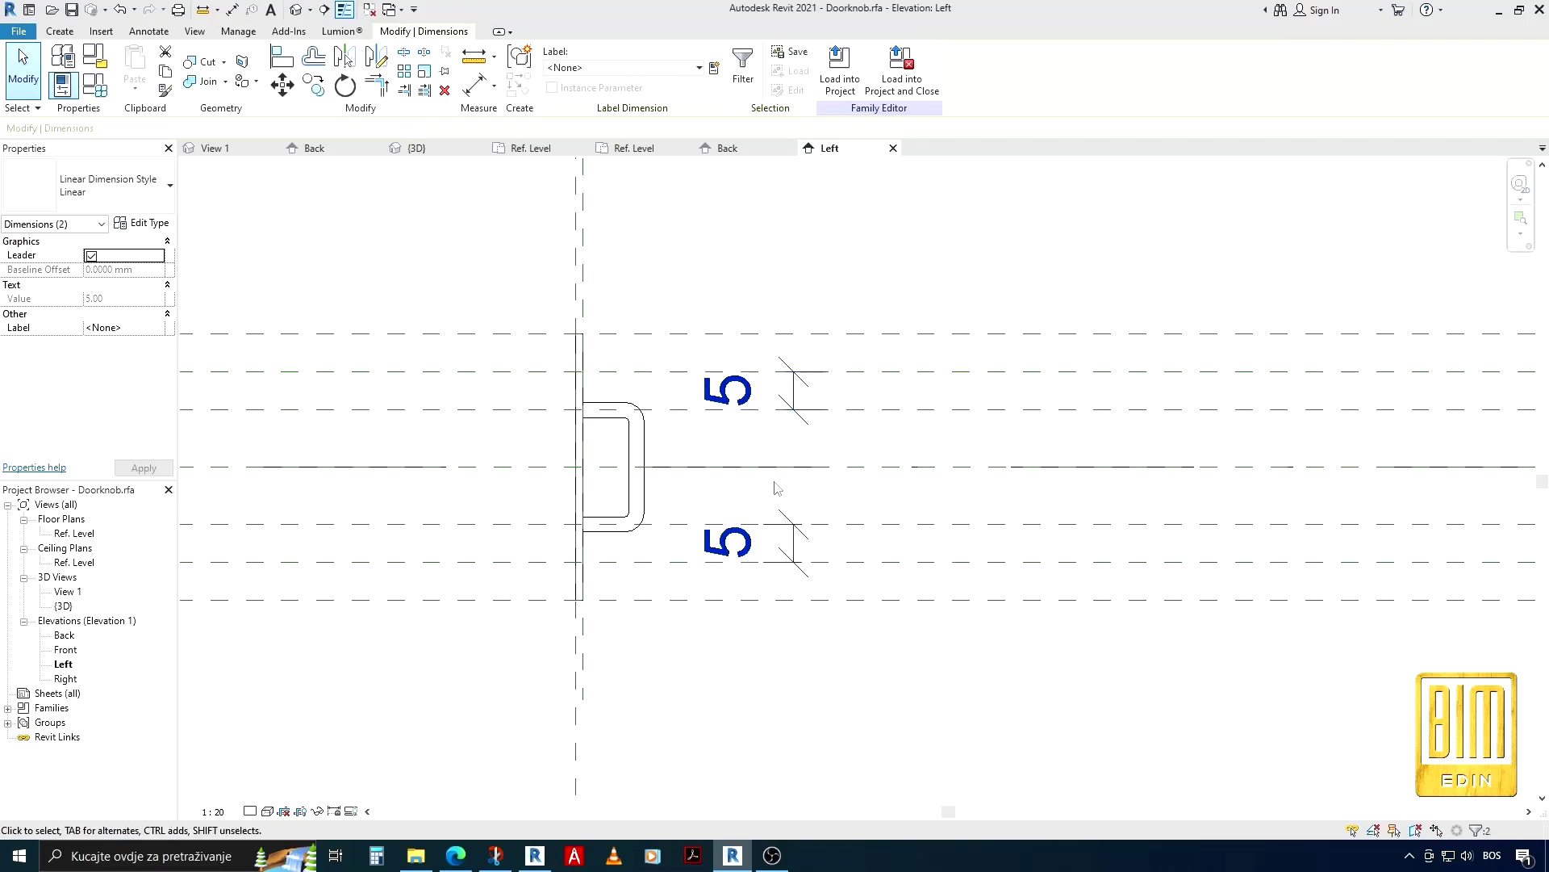
left_click(714, 69)
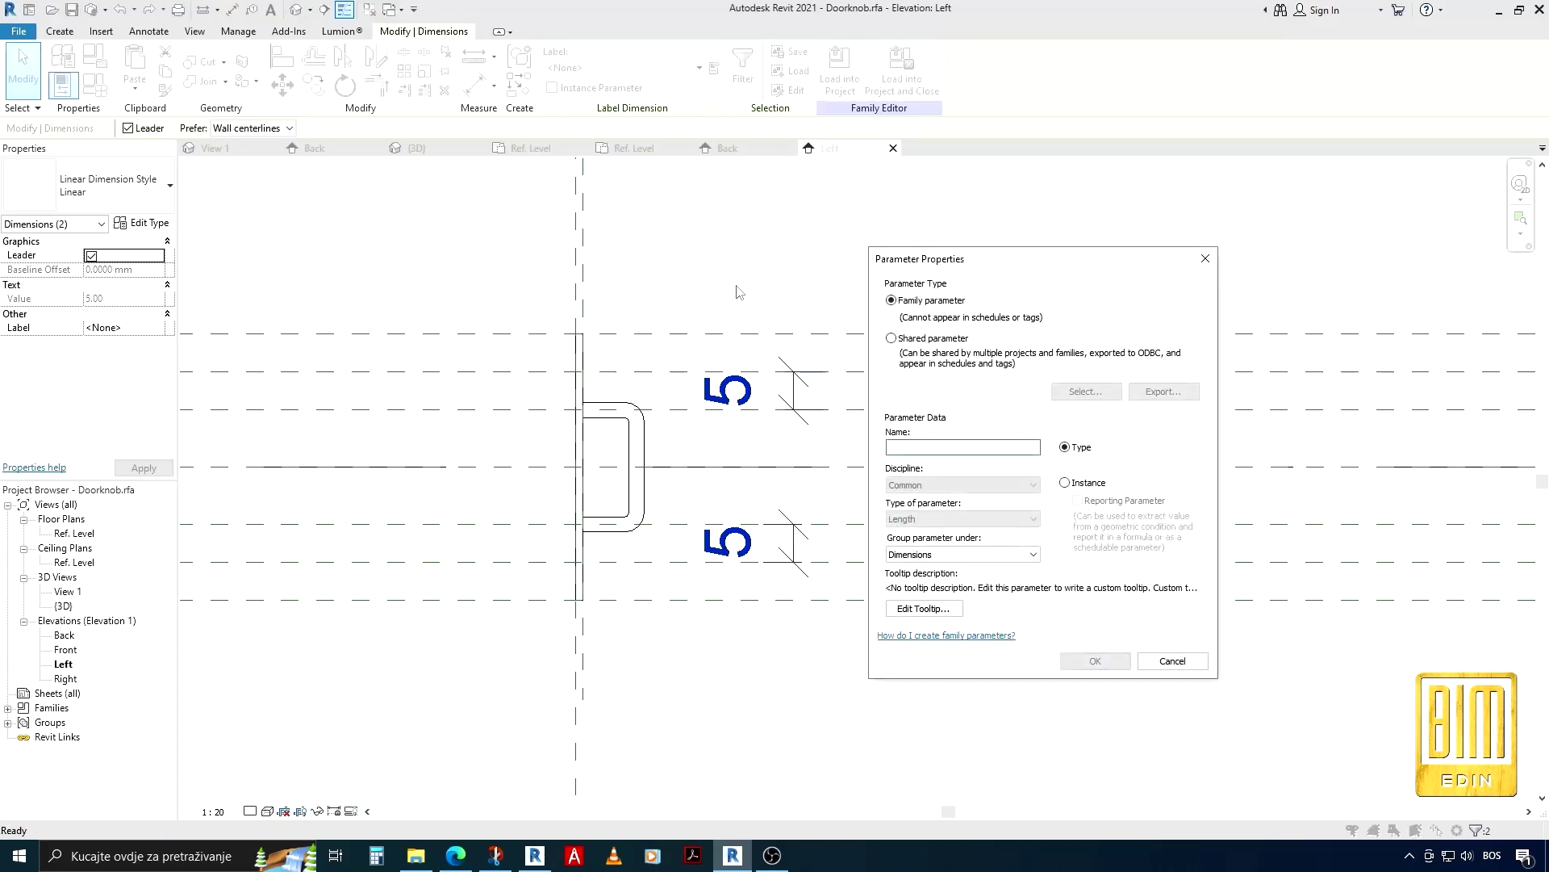
type("x")
left_click(1096, 661)
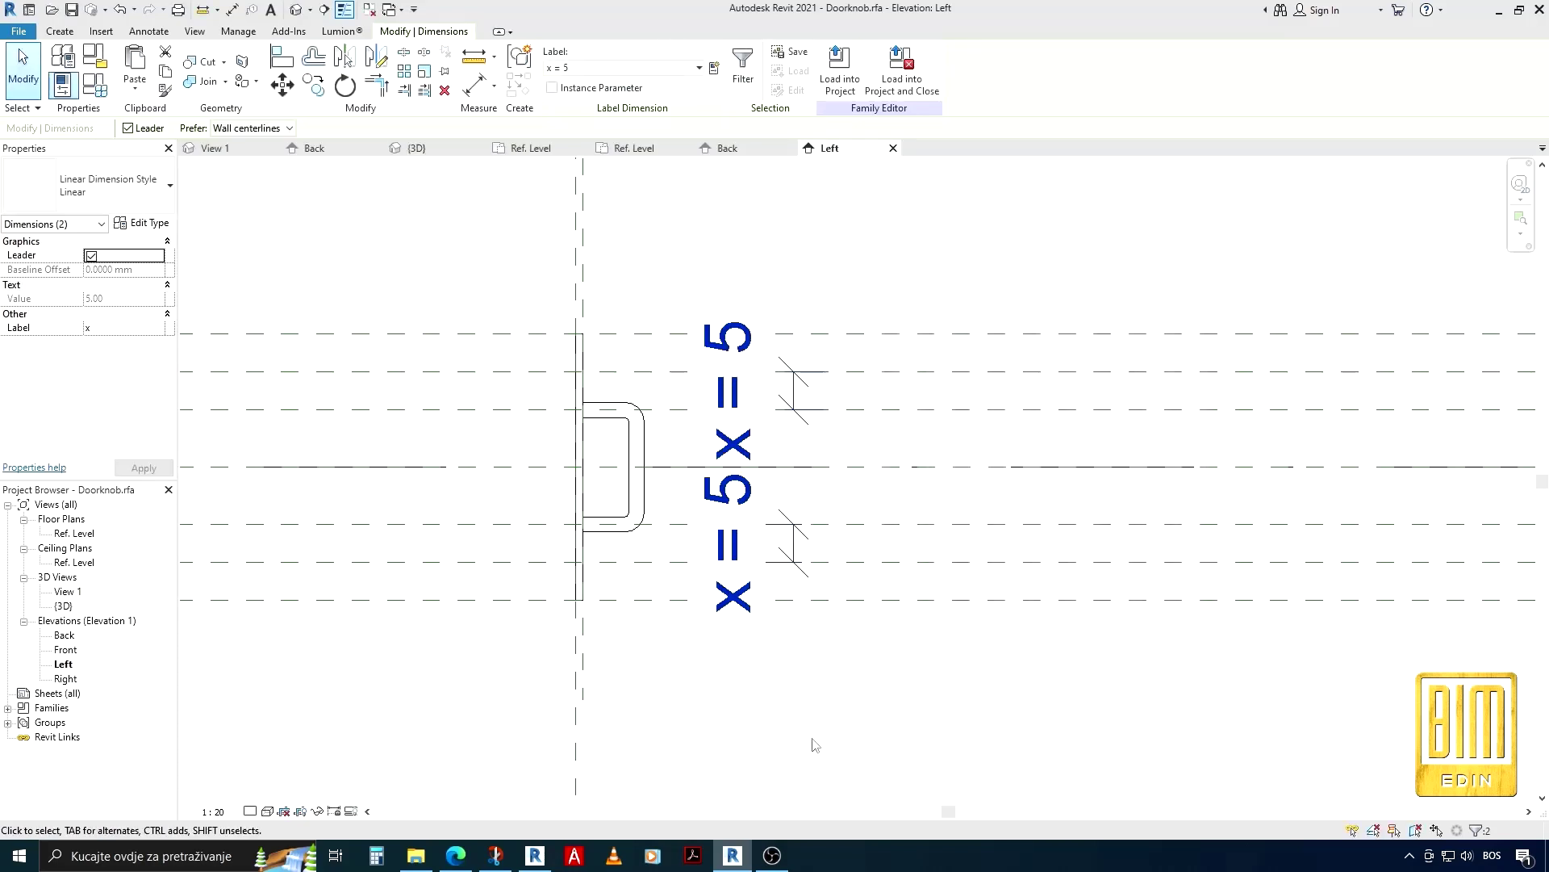
Change the x dimension value to 2
left_click(761, 393)
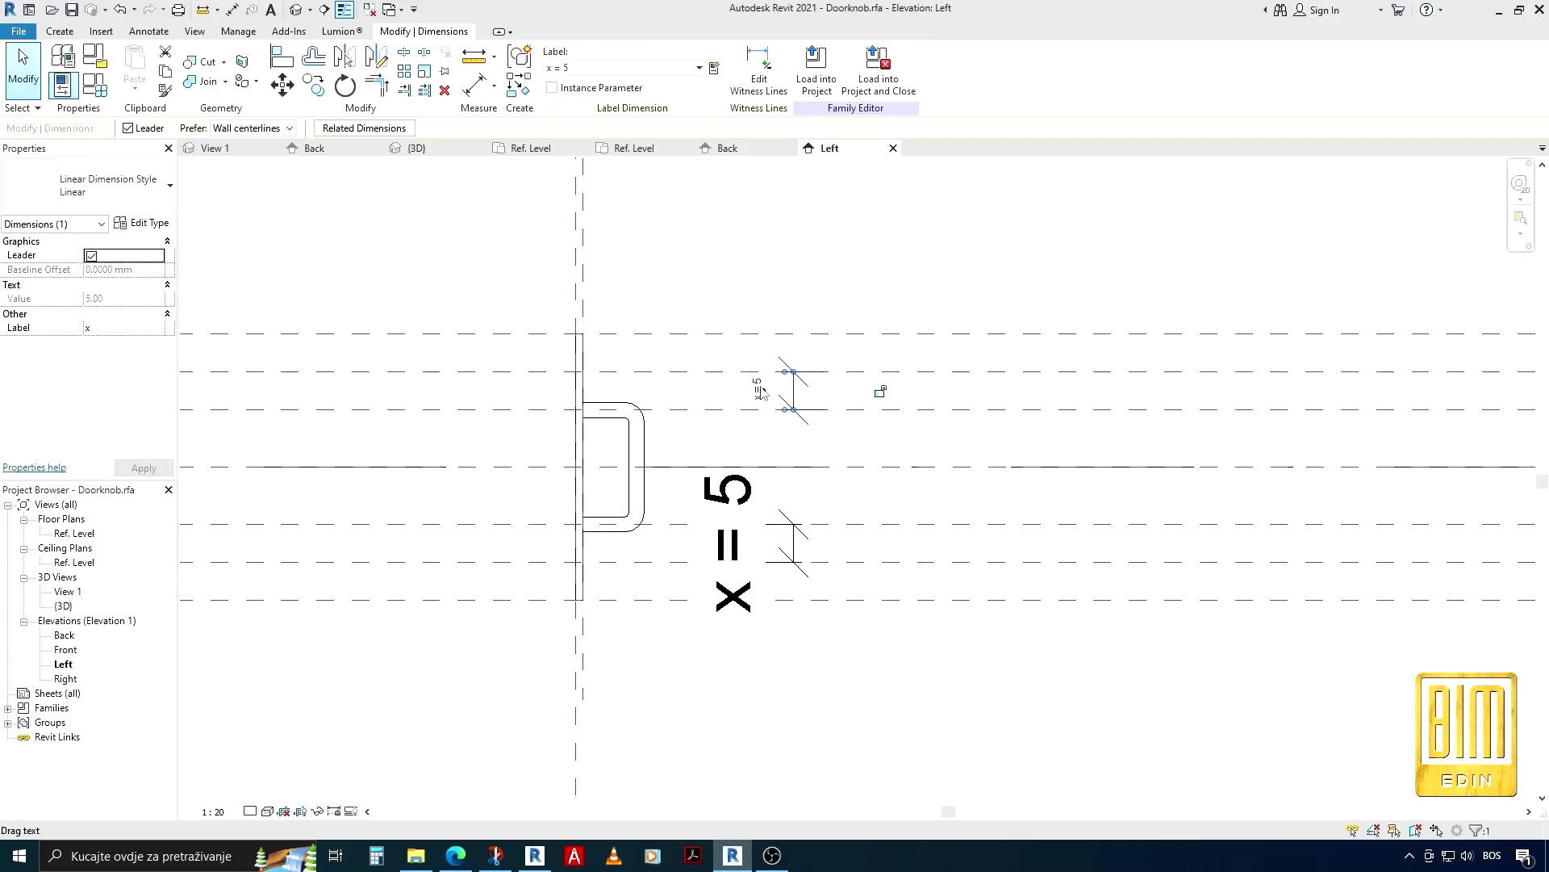
left_click(755, 388)
type("2")
key("Return")
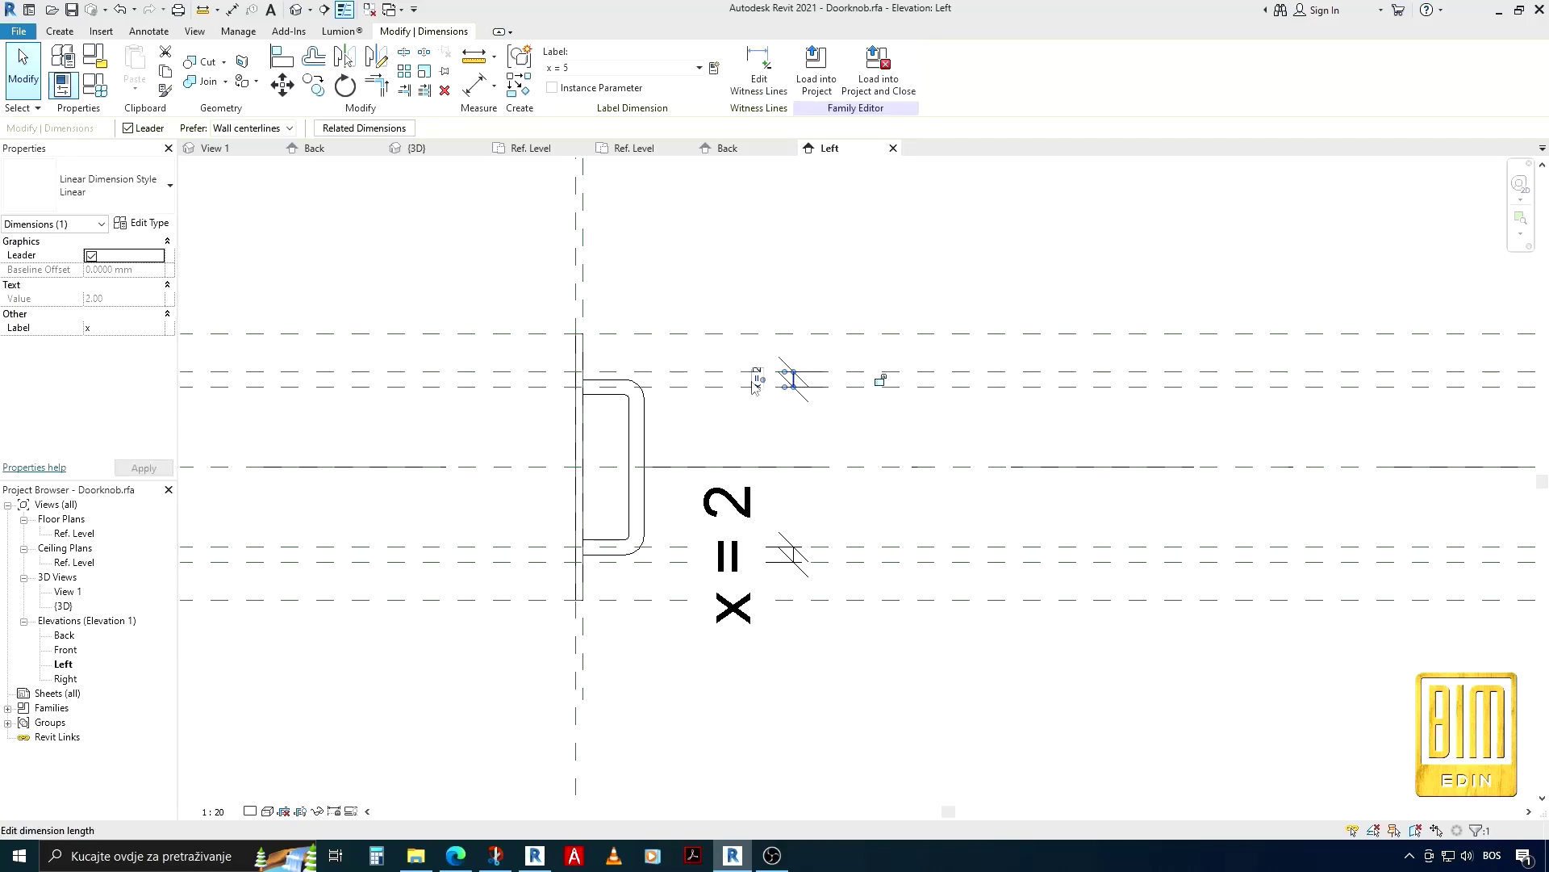
left_click(671, 303)
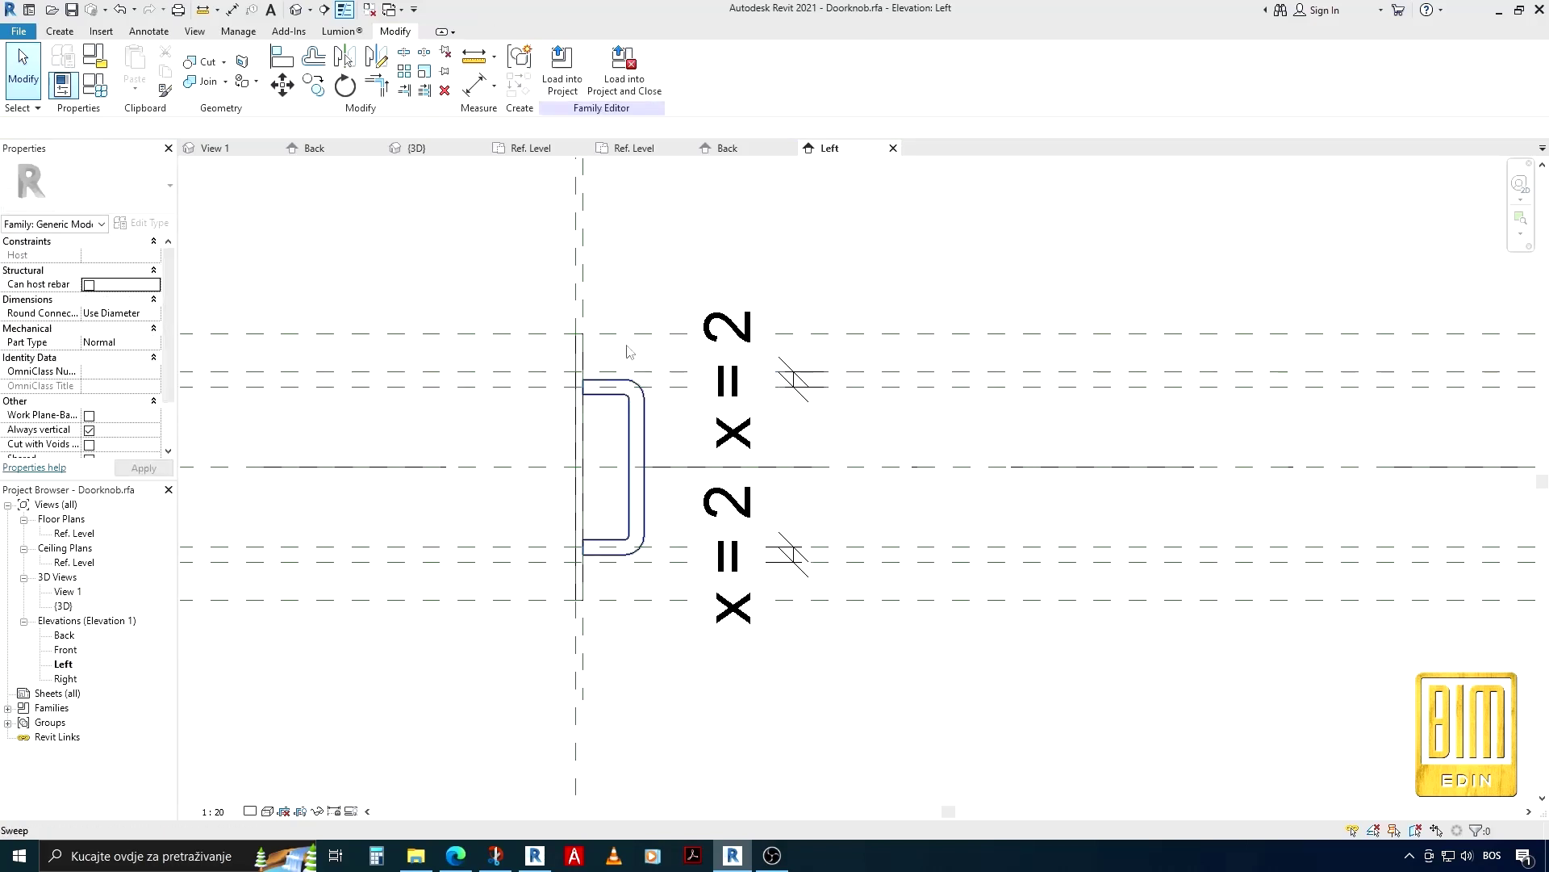
left_click(562, 72)
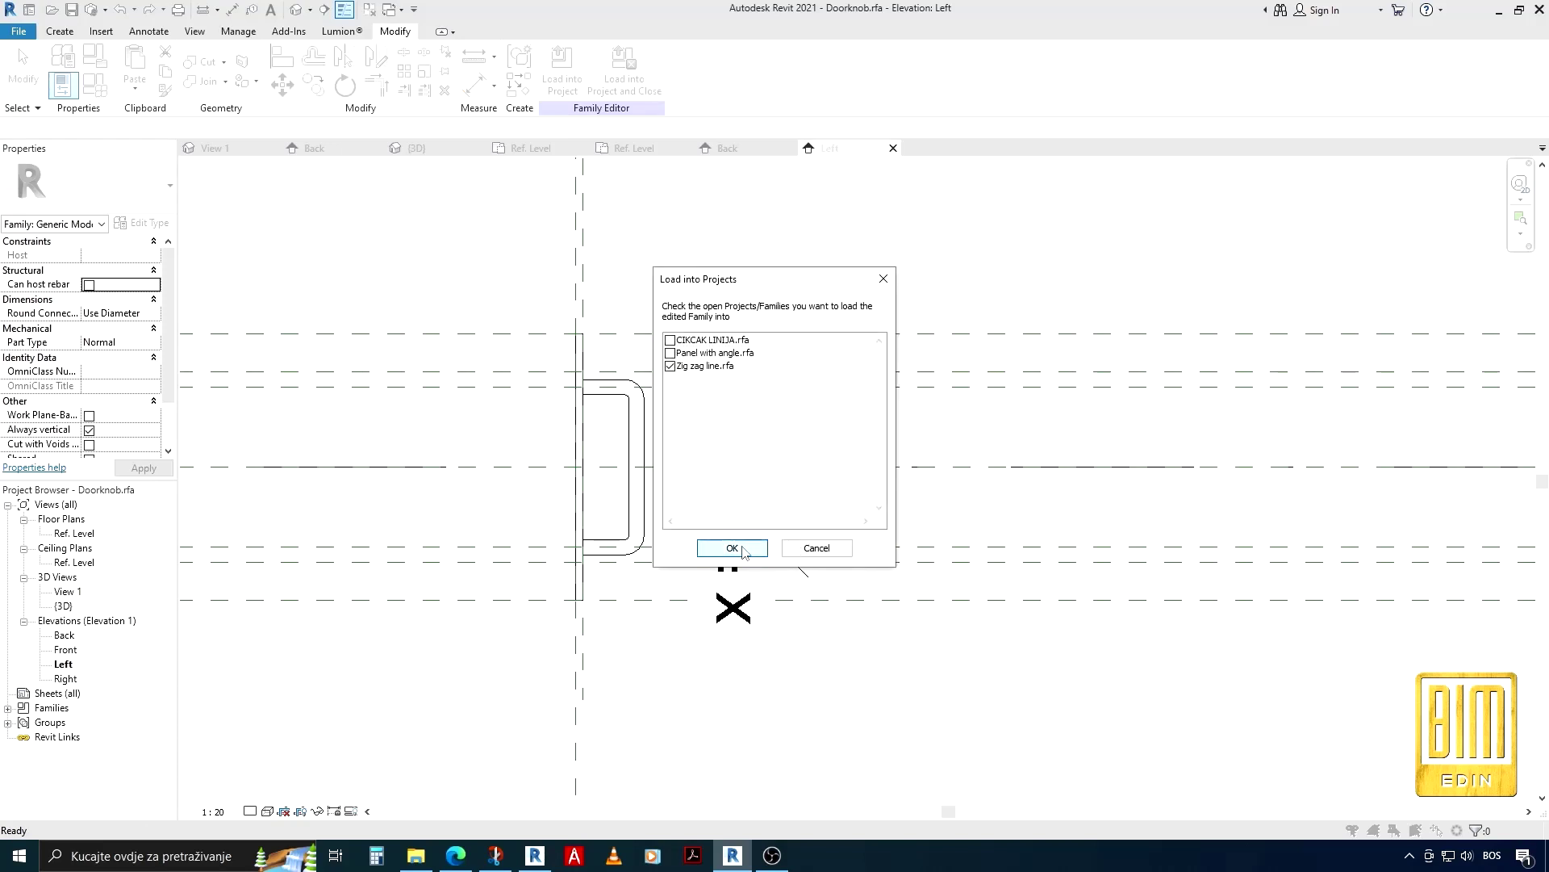
Load the doorknob into Zig zag line.rfa, overwriting the existing version
left_click(732, 548)
left_click(700, 379)
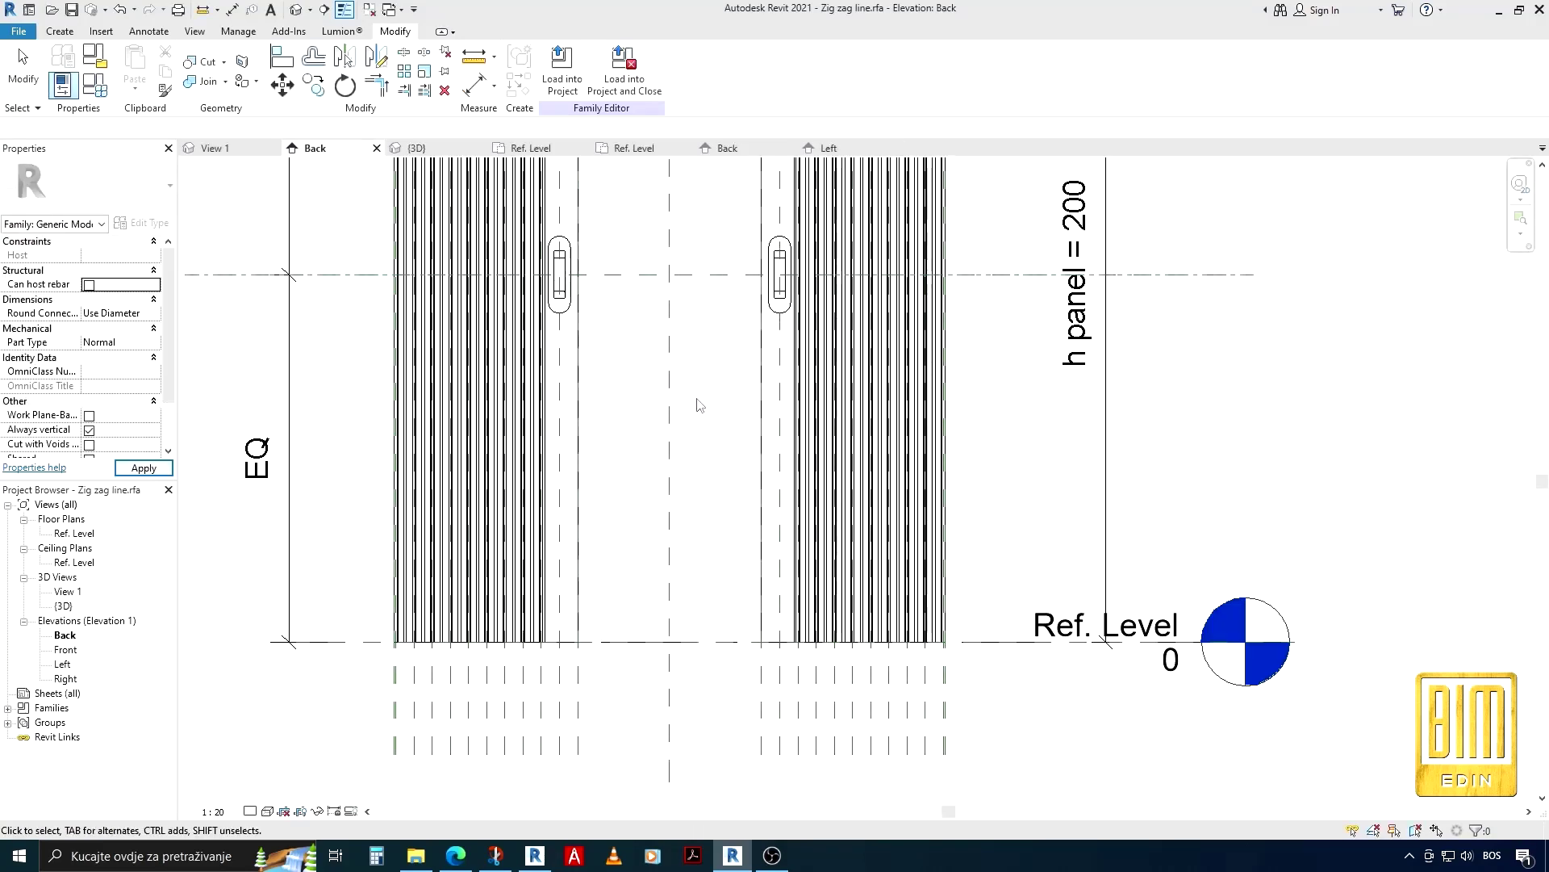
scroll(751, 508, "down", 3)
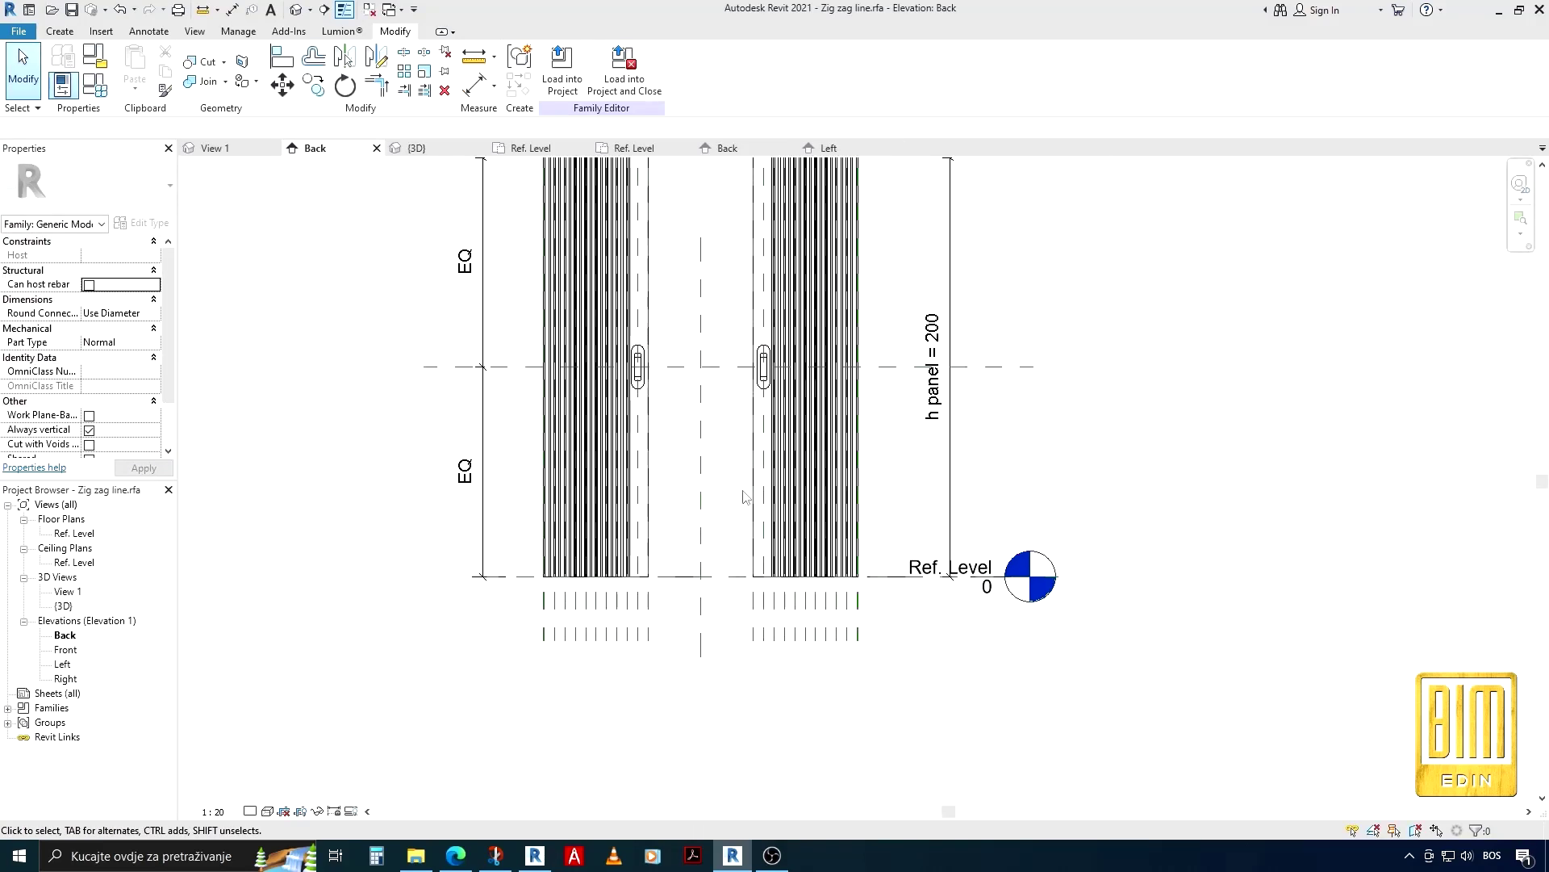
scroll(747, 500, "down", 2)
Check the doorknob in the {3D} view and reopen the Doorknob family
left_click(295, 13)
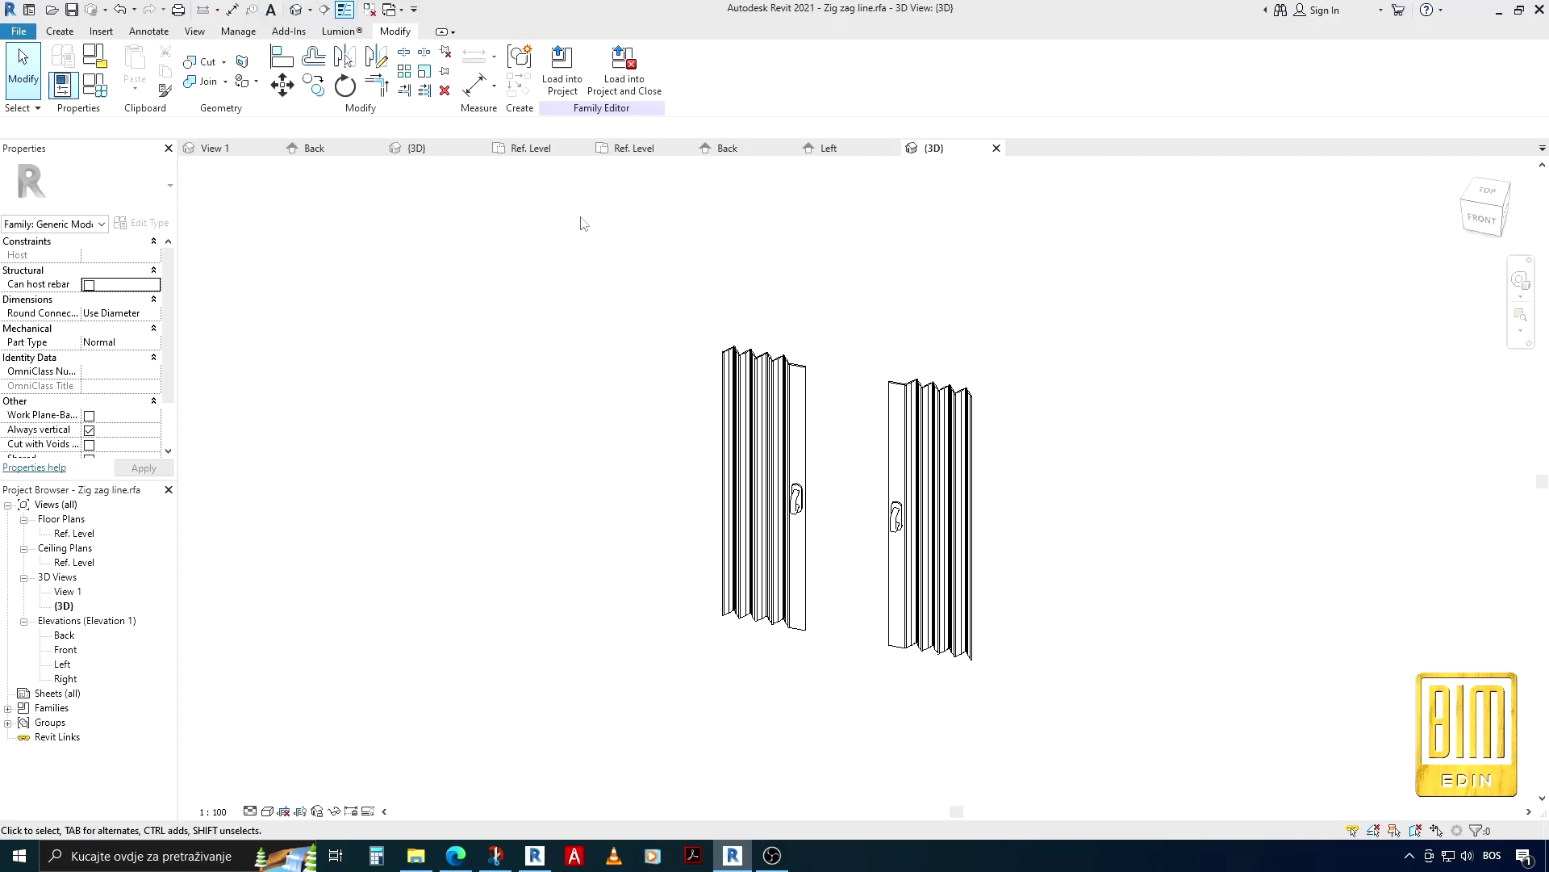
mouse_move(841, 628)
middle_mouse_down("shift")
mouse_move(567, 574)
mouse_move(629, 581)
mouse_move(763, 532)
middle_mouse_up("shift")
scroll(762, 533, "up", 3)
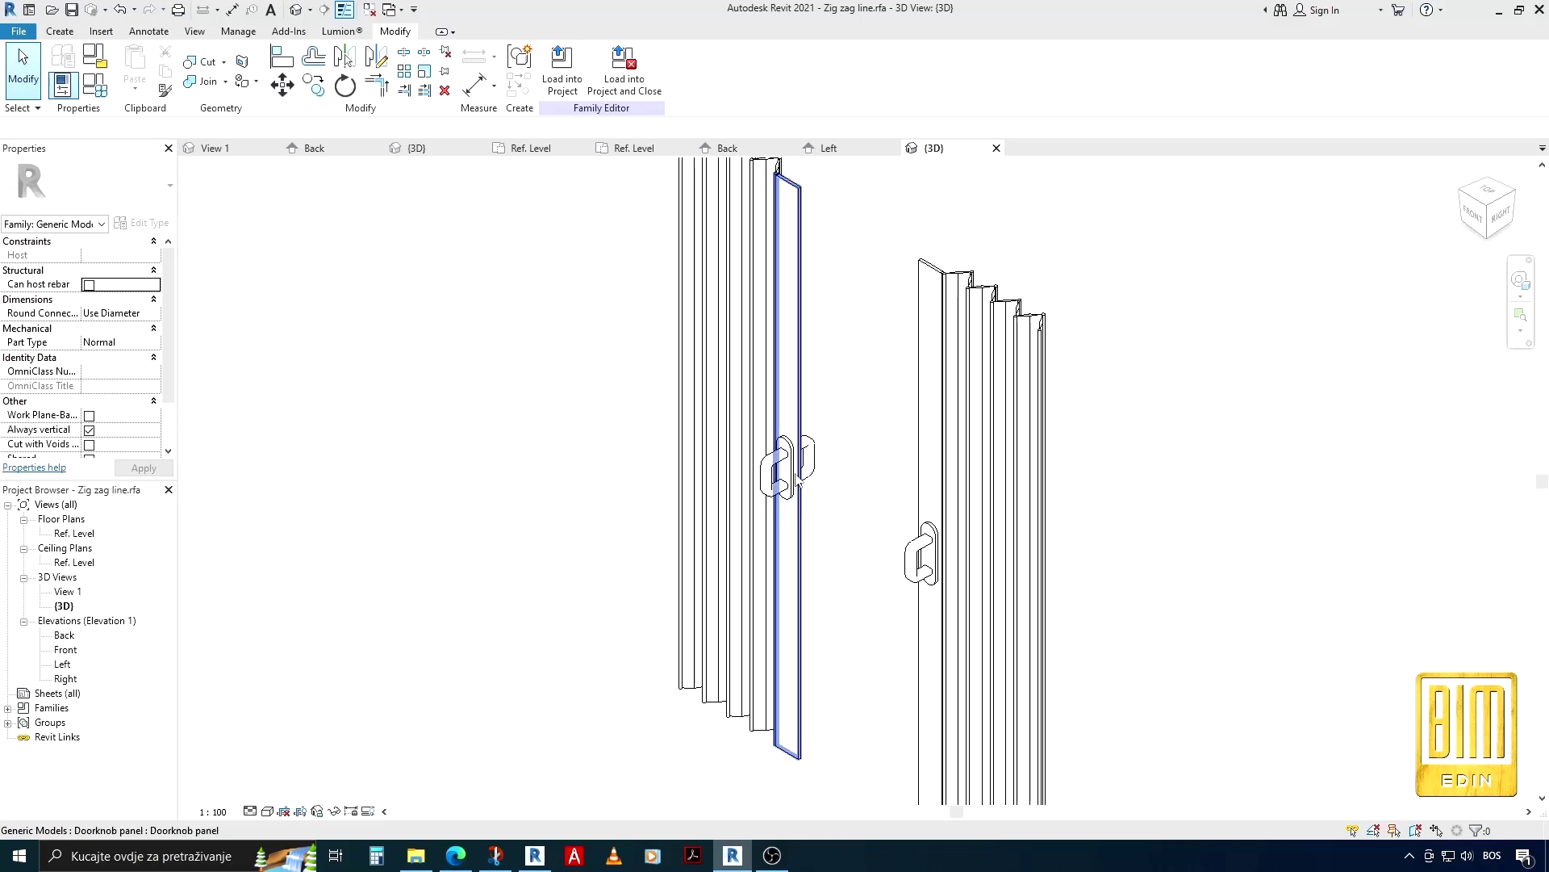
scroll(771, 484, "up", 3)
left_click(773, 468)
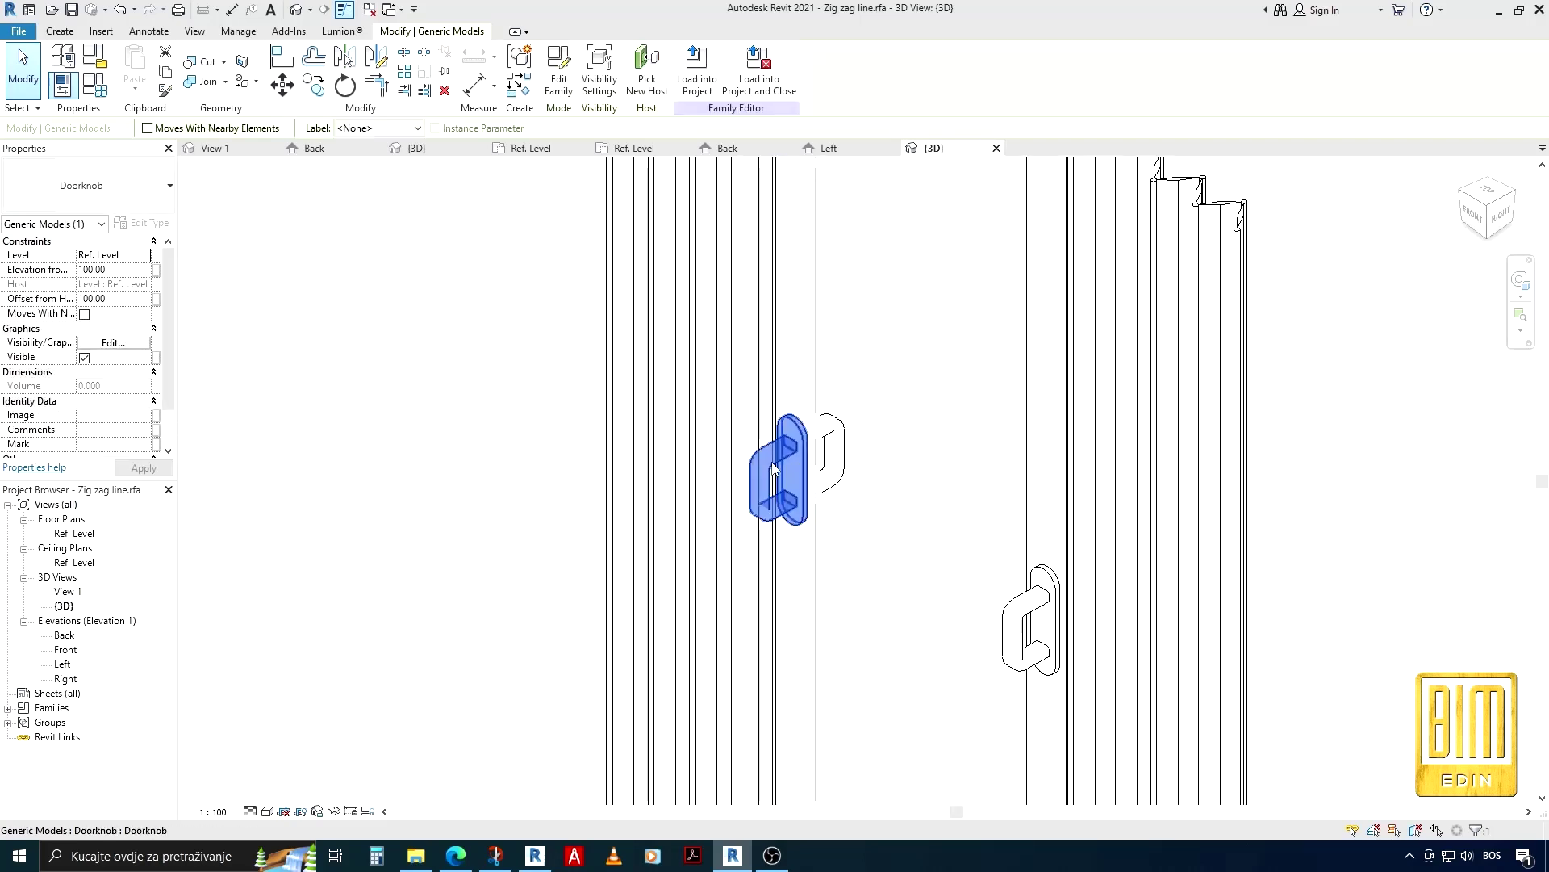
left_click(558, 68)
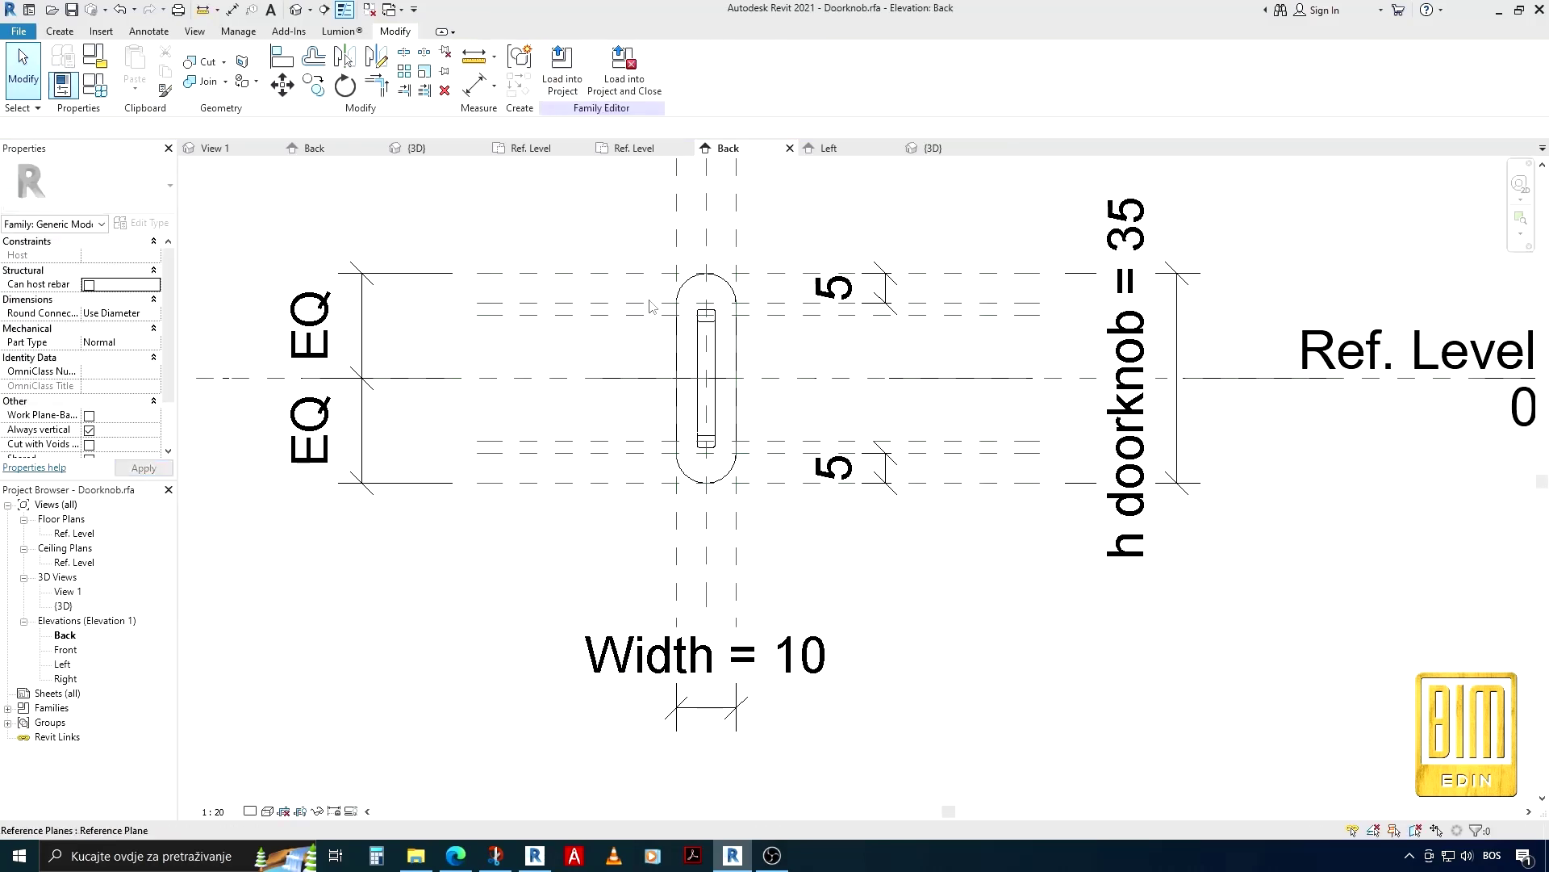
Open the doorknob sweep's profile sketch for editing
left_click(702, 351)
left_click(701, 353)
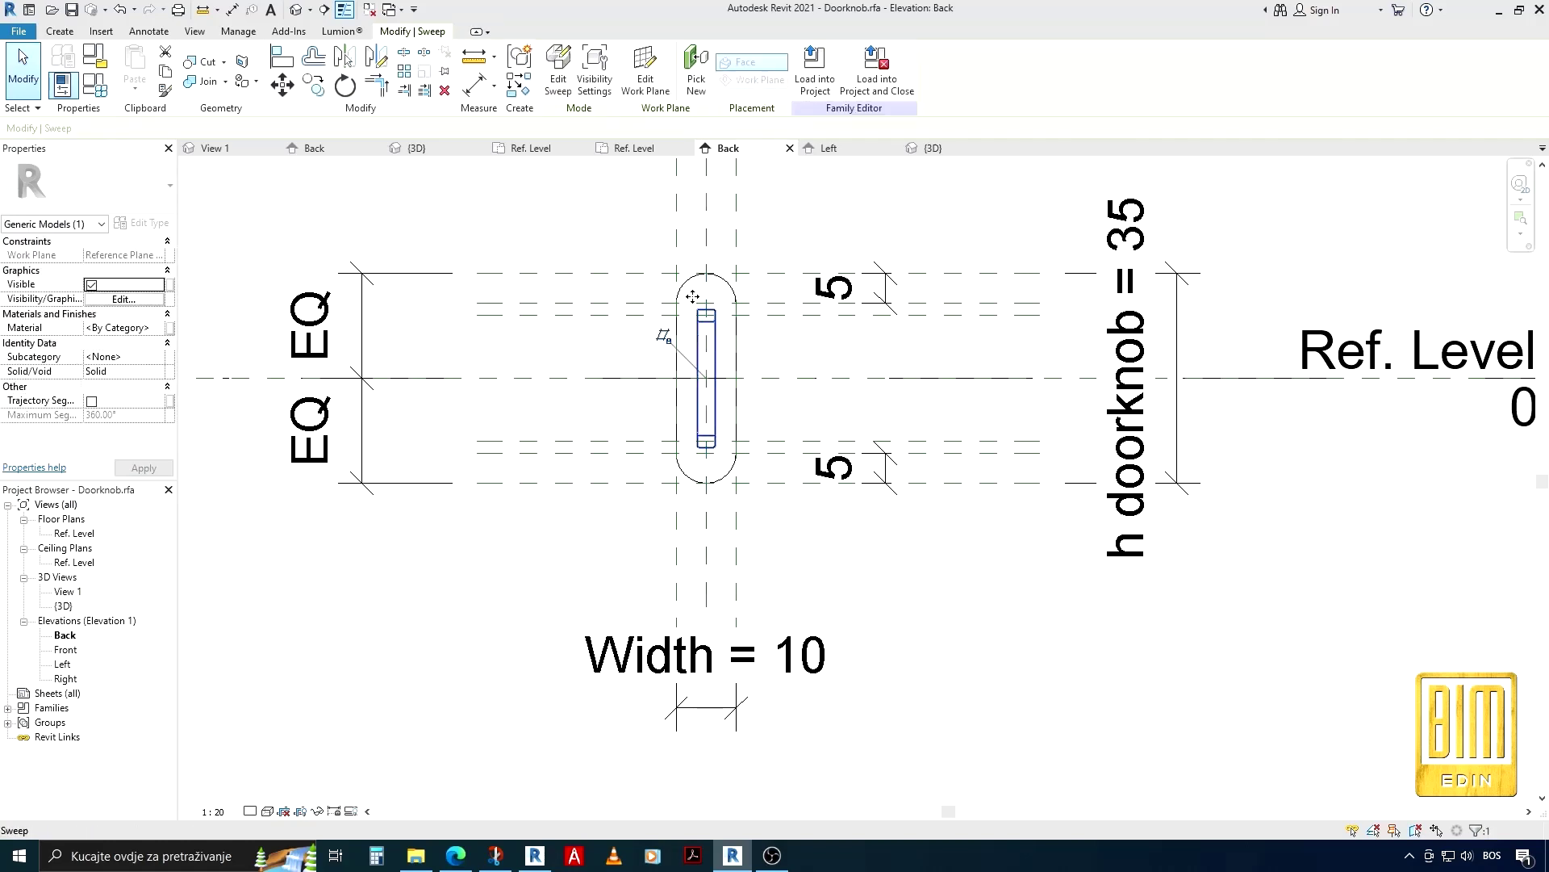
left_click(557, 75)
scroll(717, 329, "up", 3)
scroll(717, 330, "up", 1)
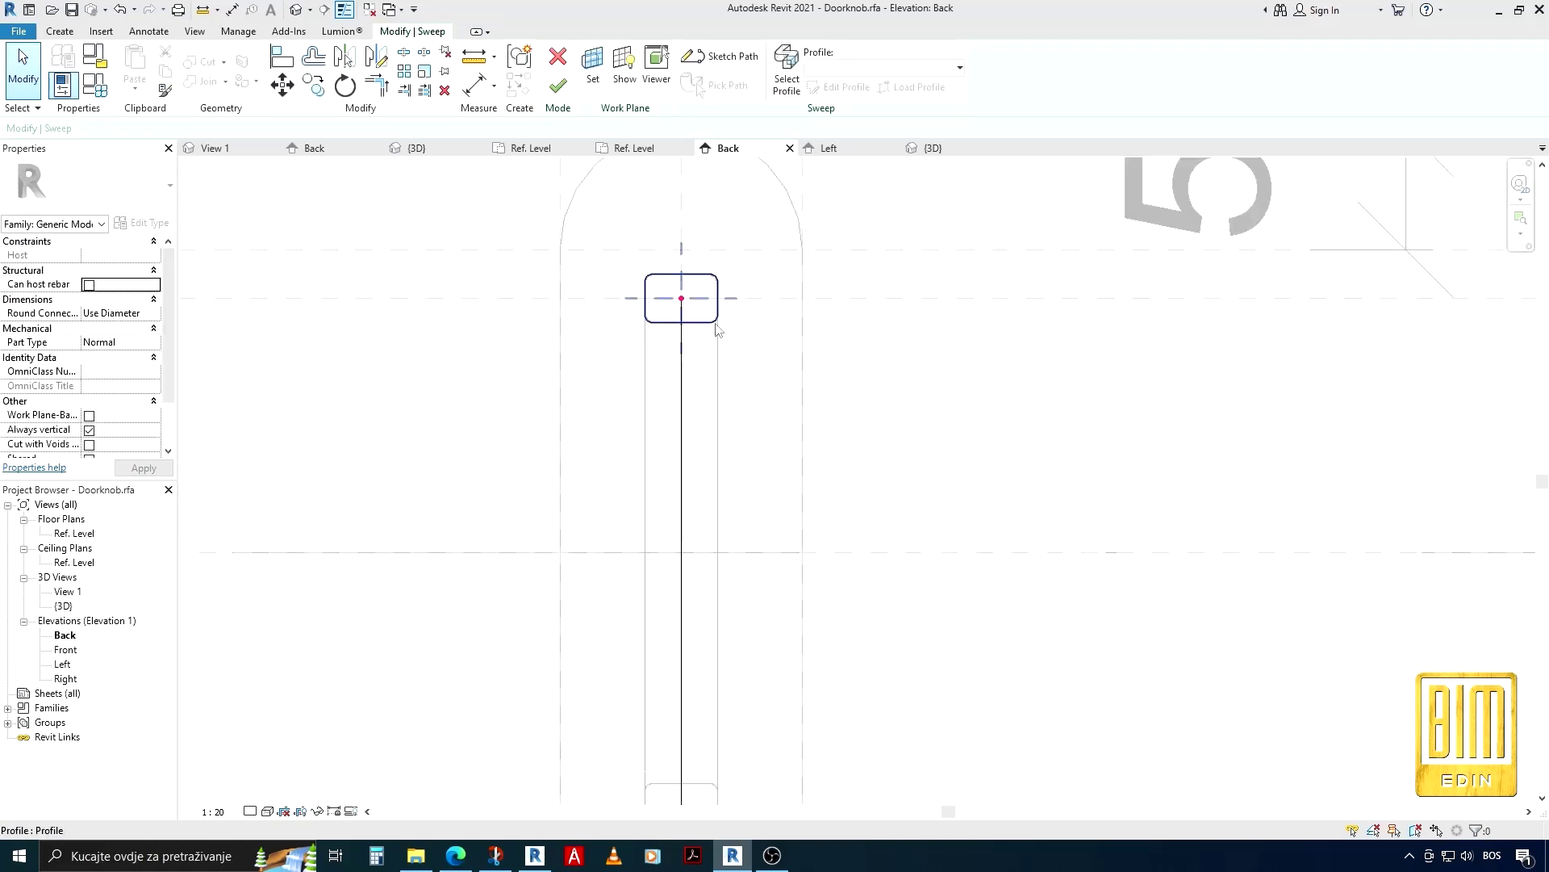
left_click(787, 73)
left_click(840, 87)
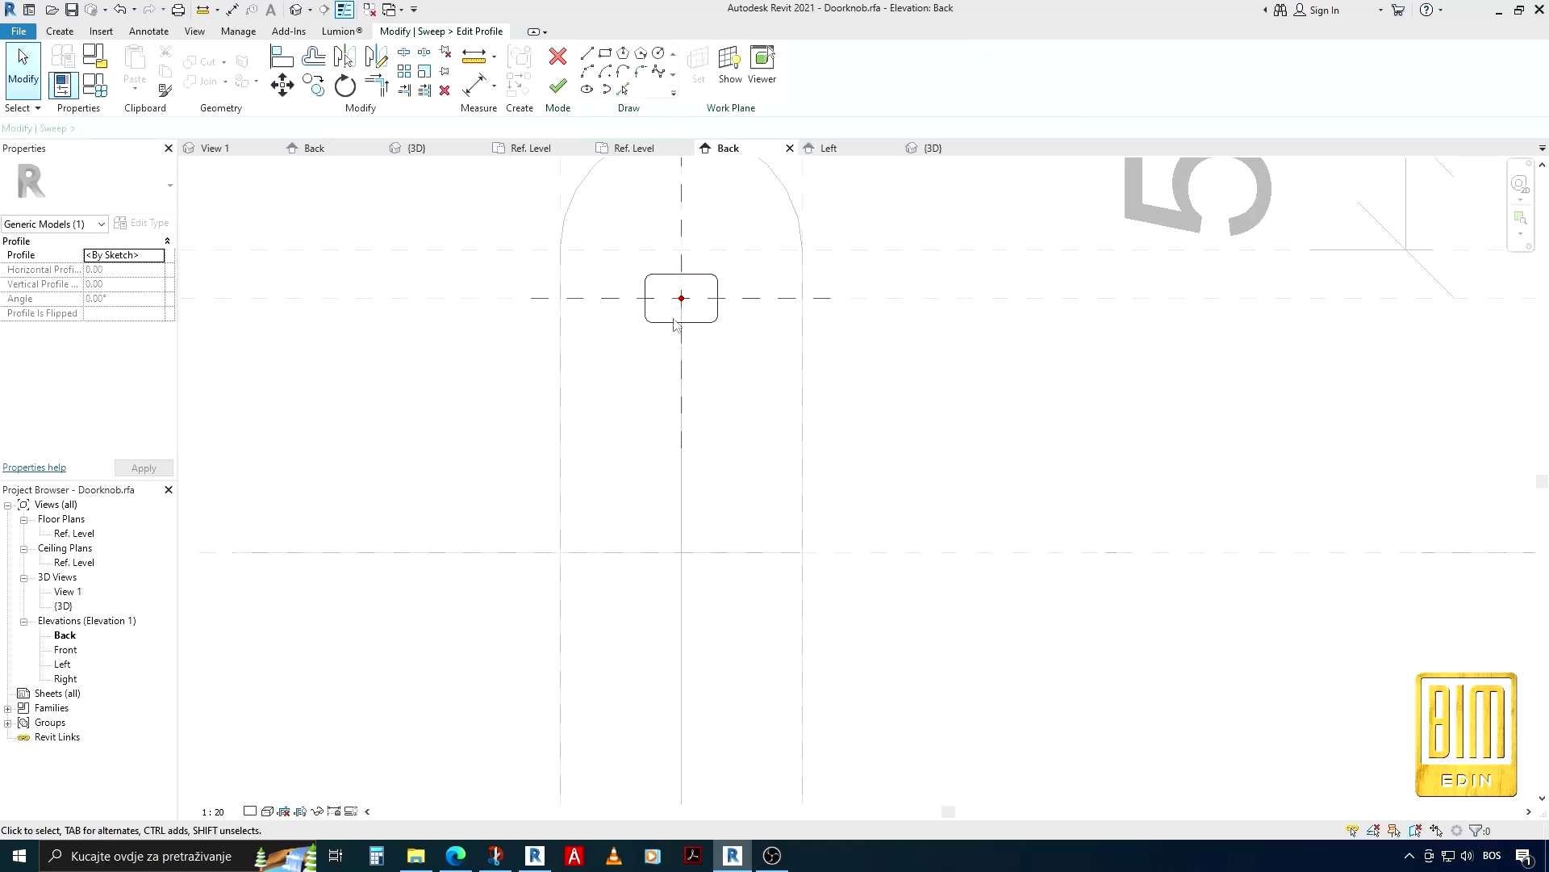
Lower the profile's top edge and corner arcs by 0.5
scroll(668, 273, "up", 3)
left_click_drag(584, 235, 867, 324)
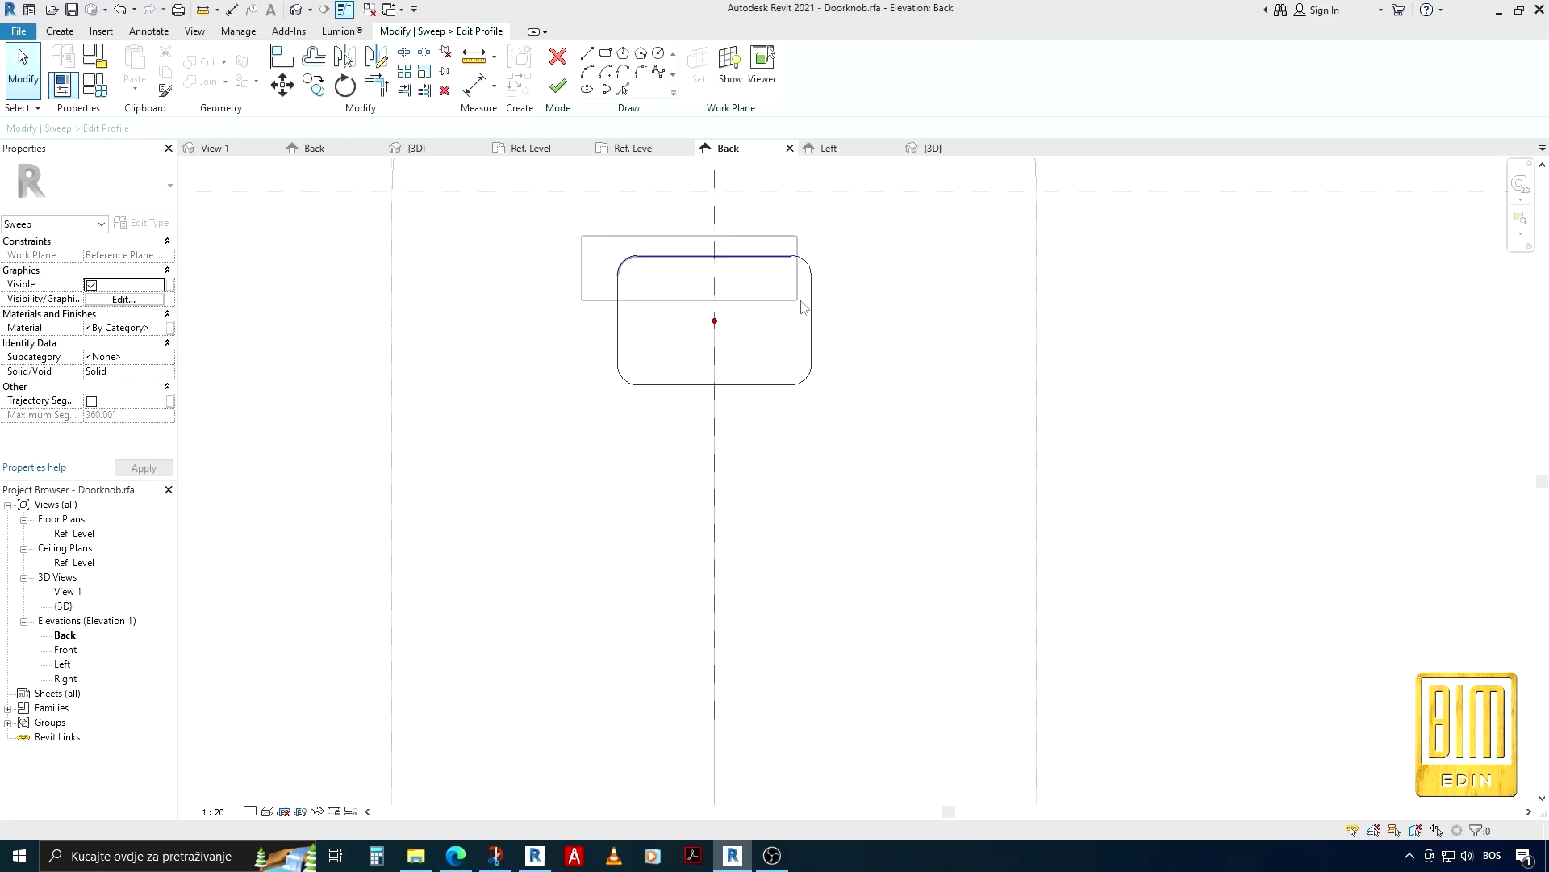
left_click(292, 95)
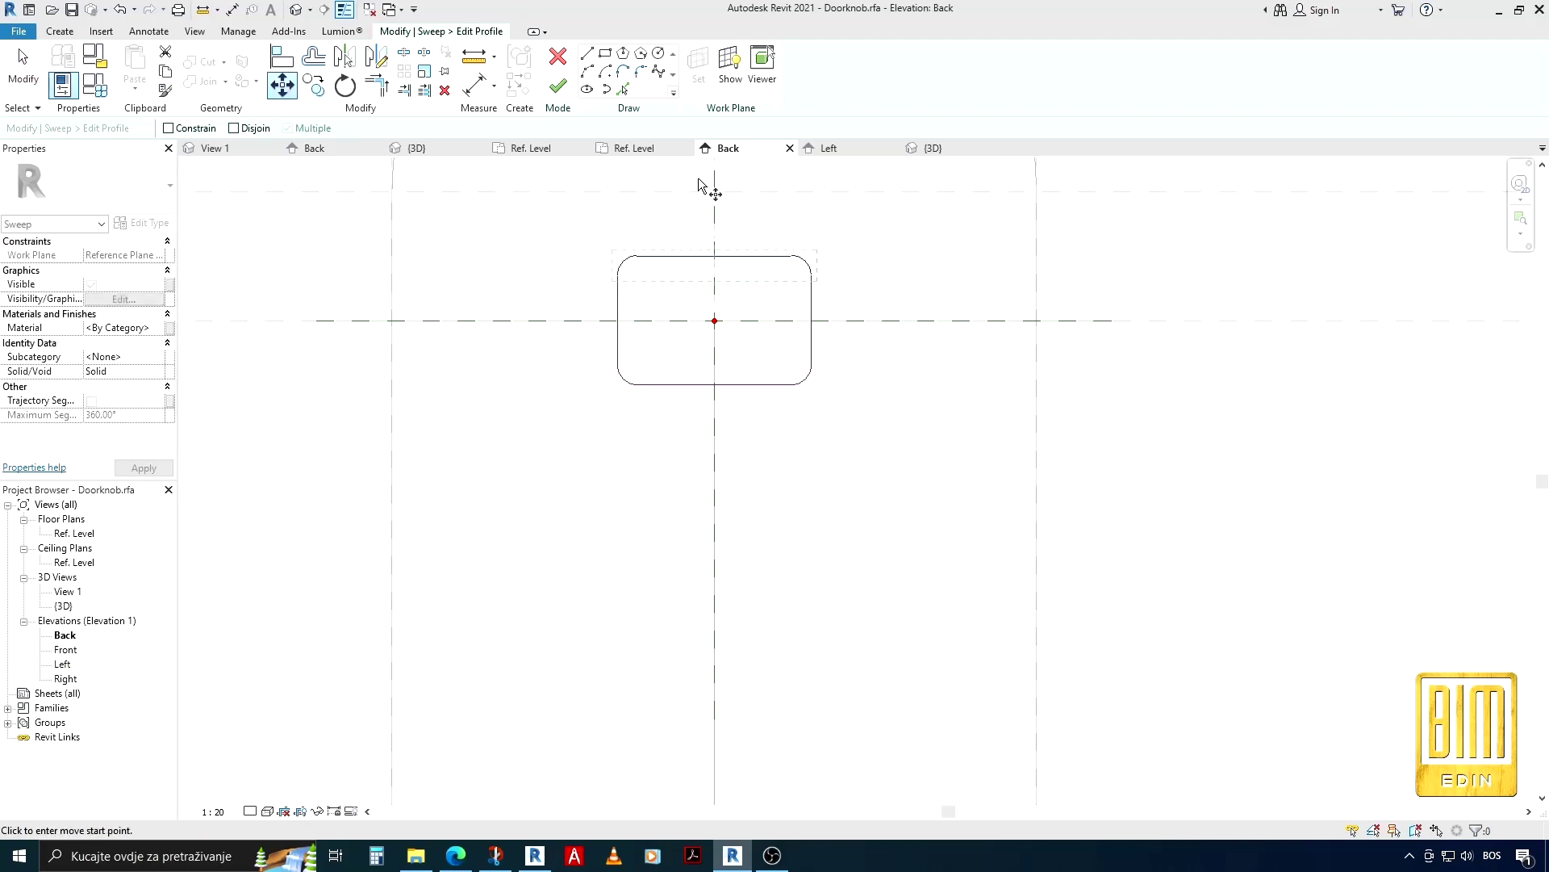
left_click(714, 255)
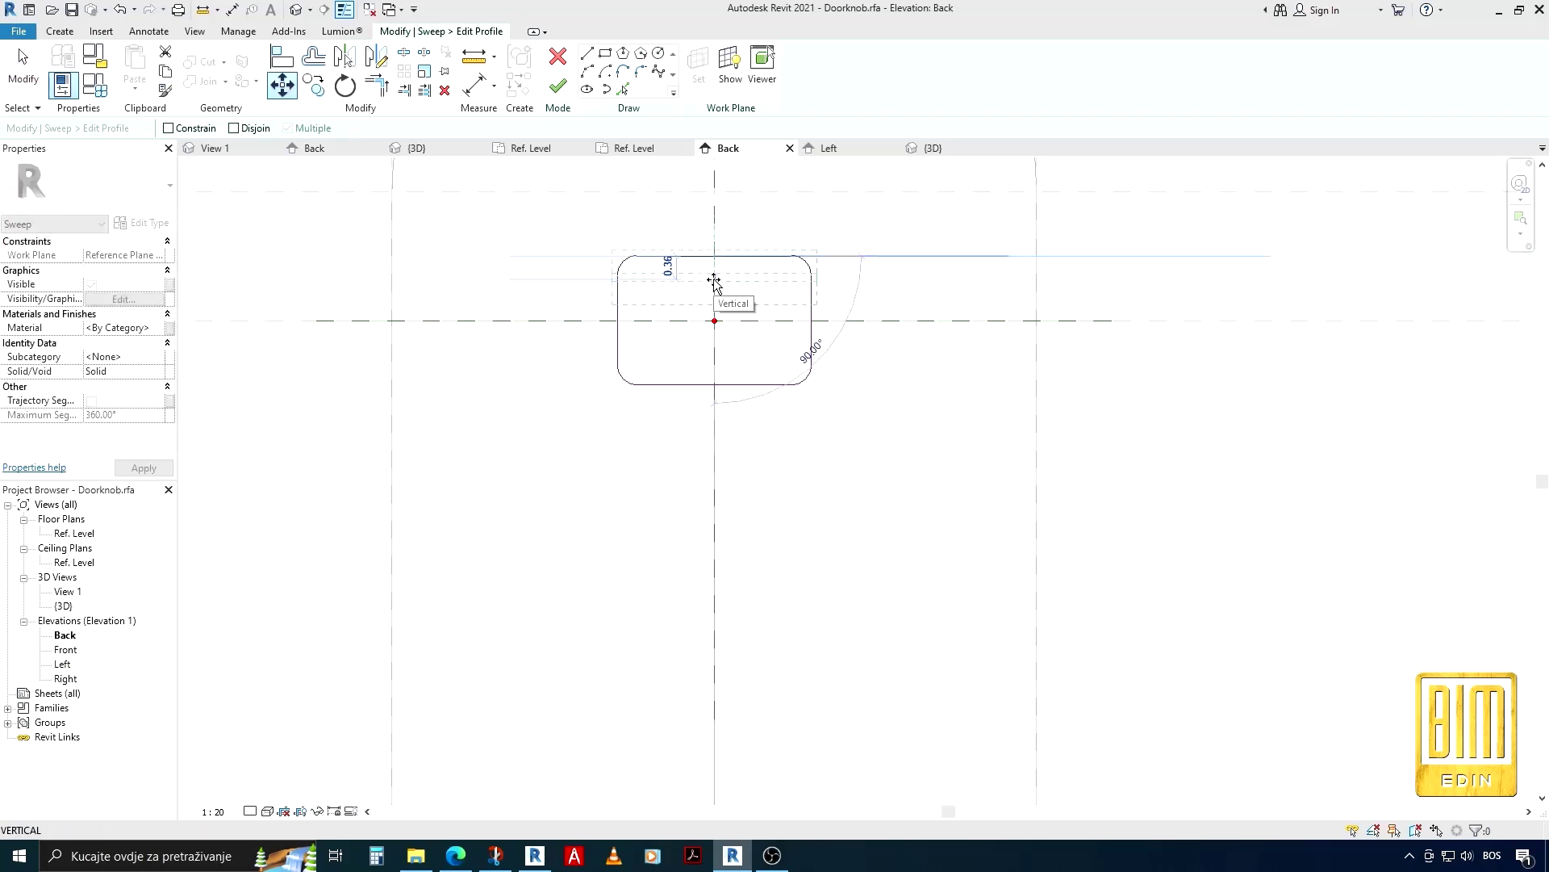
left_click(712, 289)
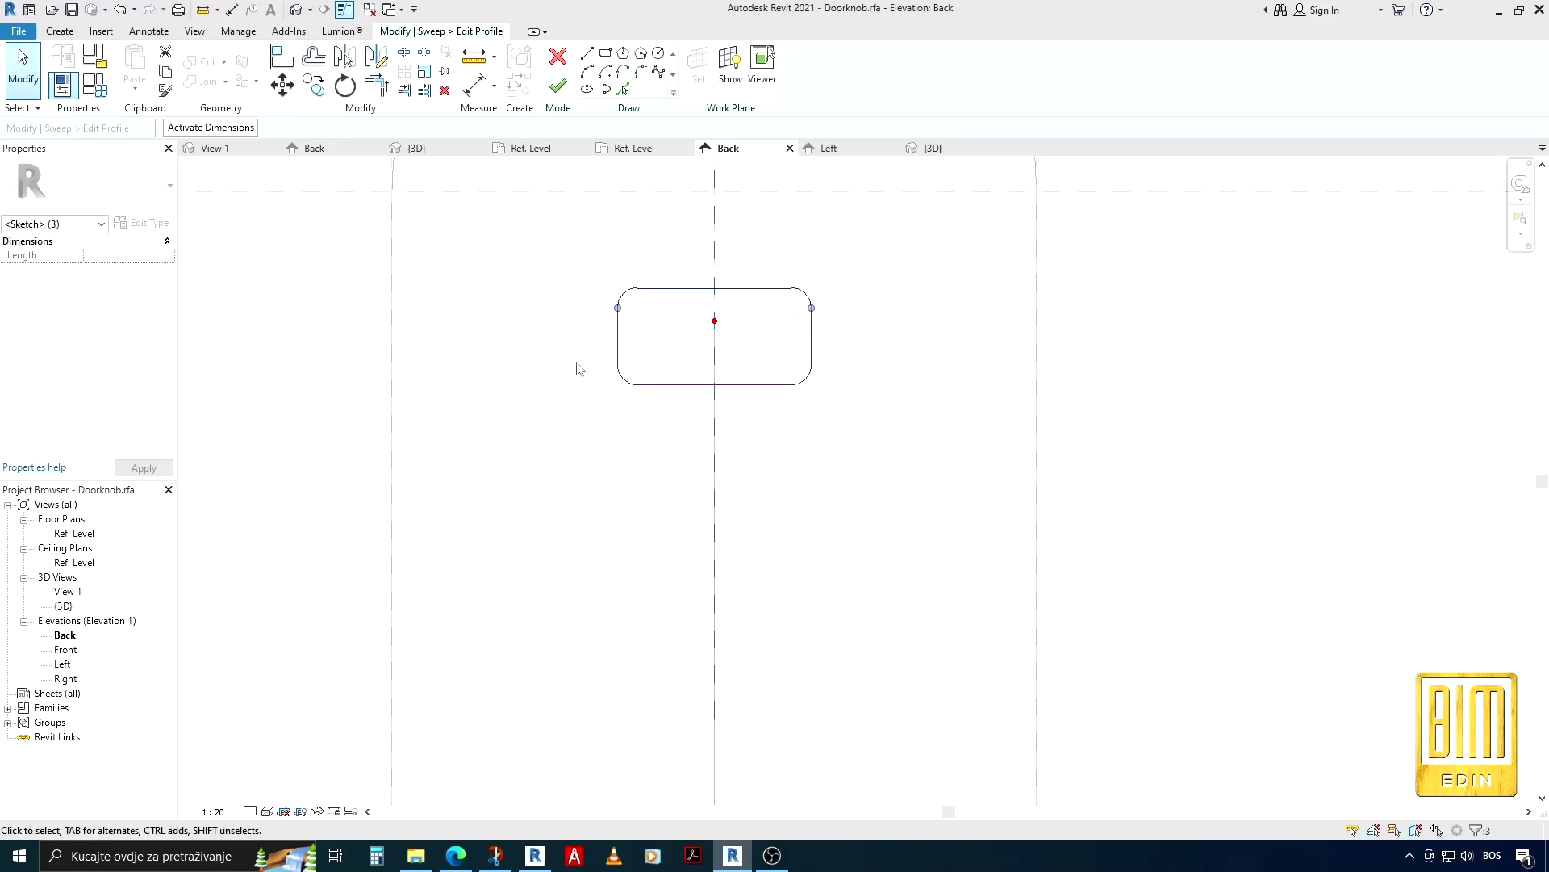
Raise the profile's lower half to shorten the profile
left_click_drag(559, 339, 862, 425)
key("m")
key("v")
left_click(715, 394)
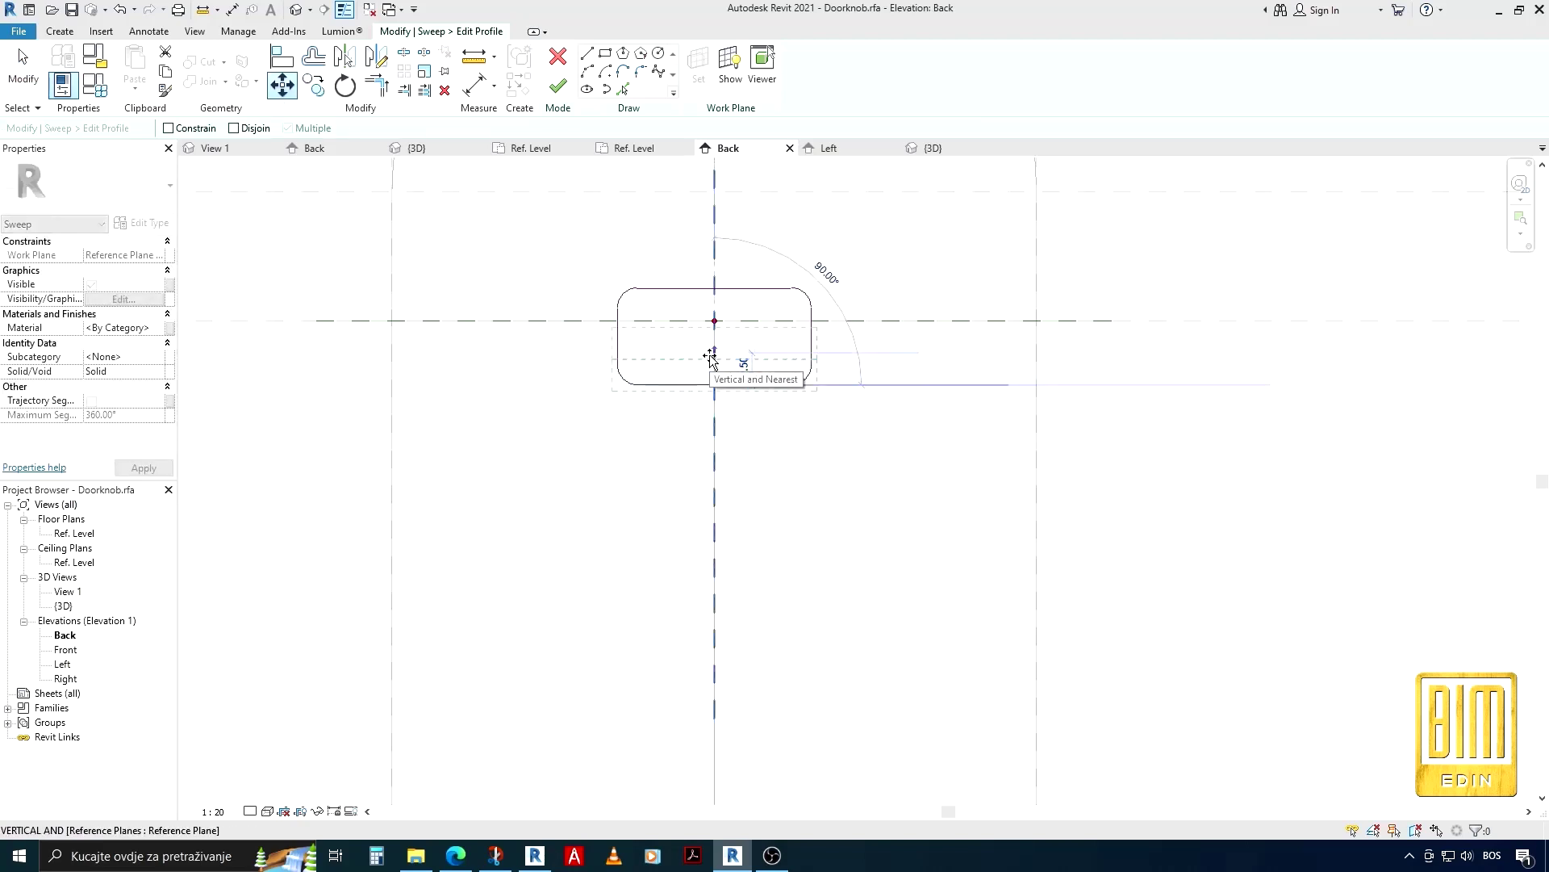
left_click(715, 361)
left_click(758, 424)
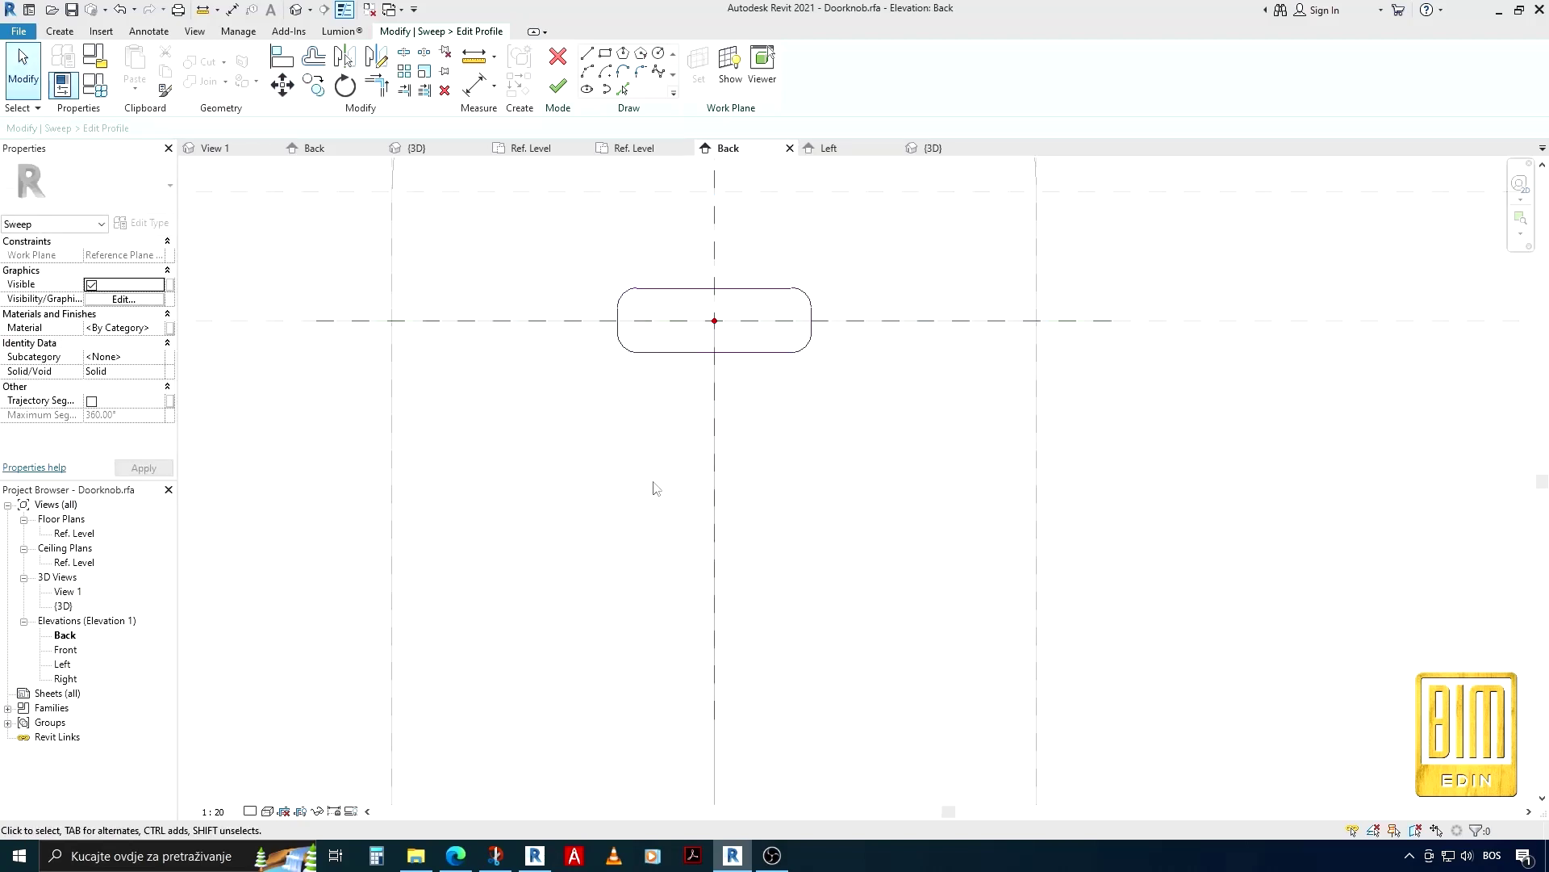
scroll(654, 496, "down", 3)
scroll(637, 390, "up", 3)
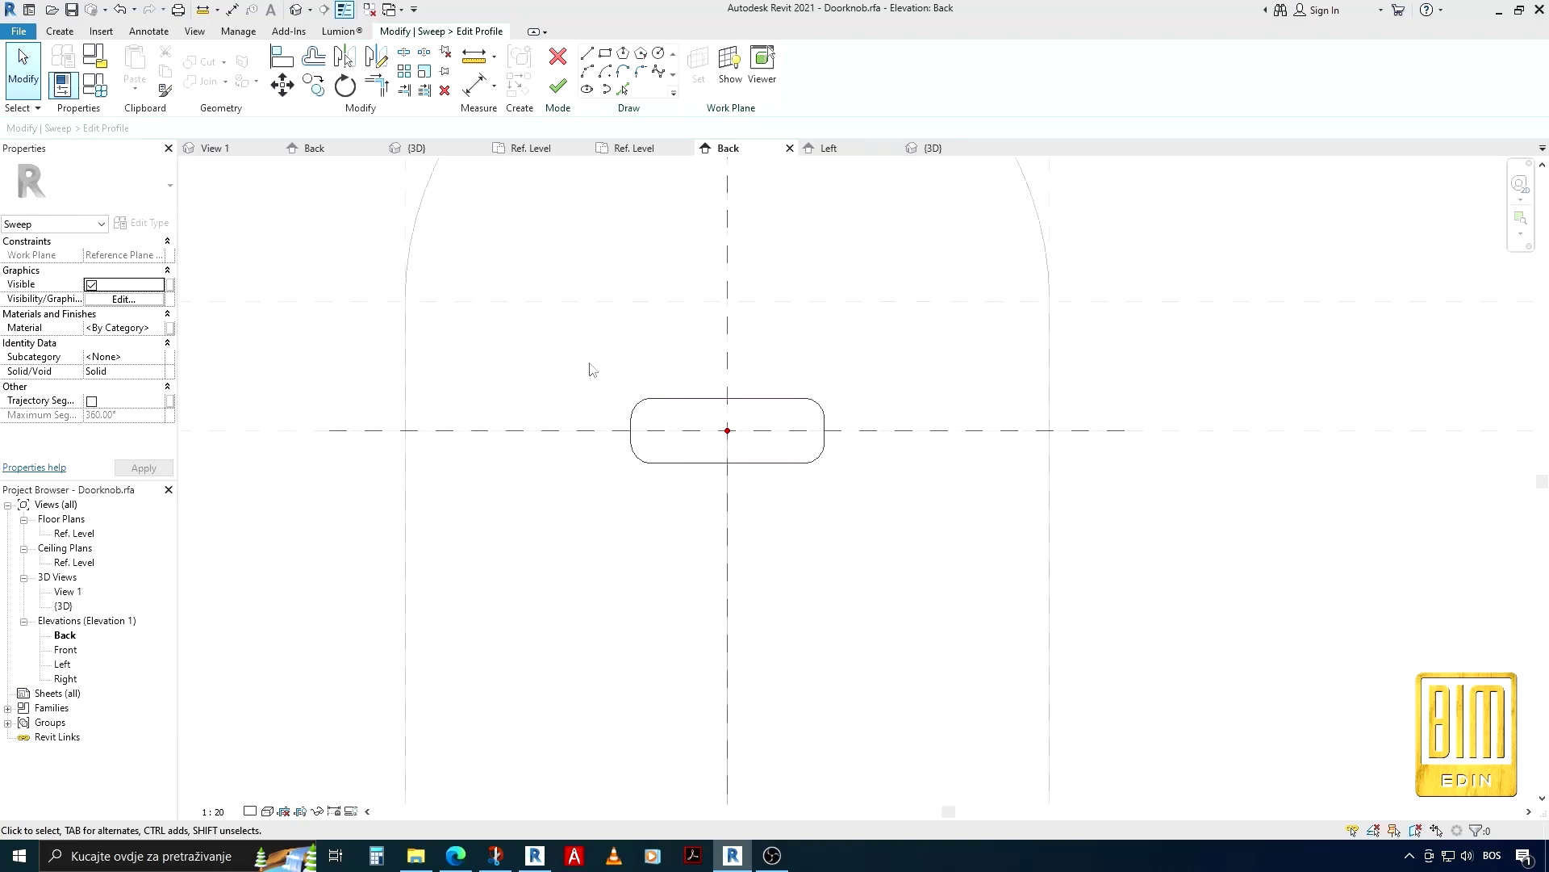
Pull both rounded ends of the profile 0.5 toward the centre and finish the sketch
left_click_drag(589, 358, 652, 498)
left_click_drag(678, 553, 678, 554)
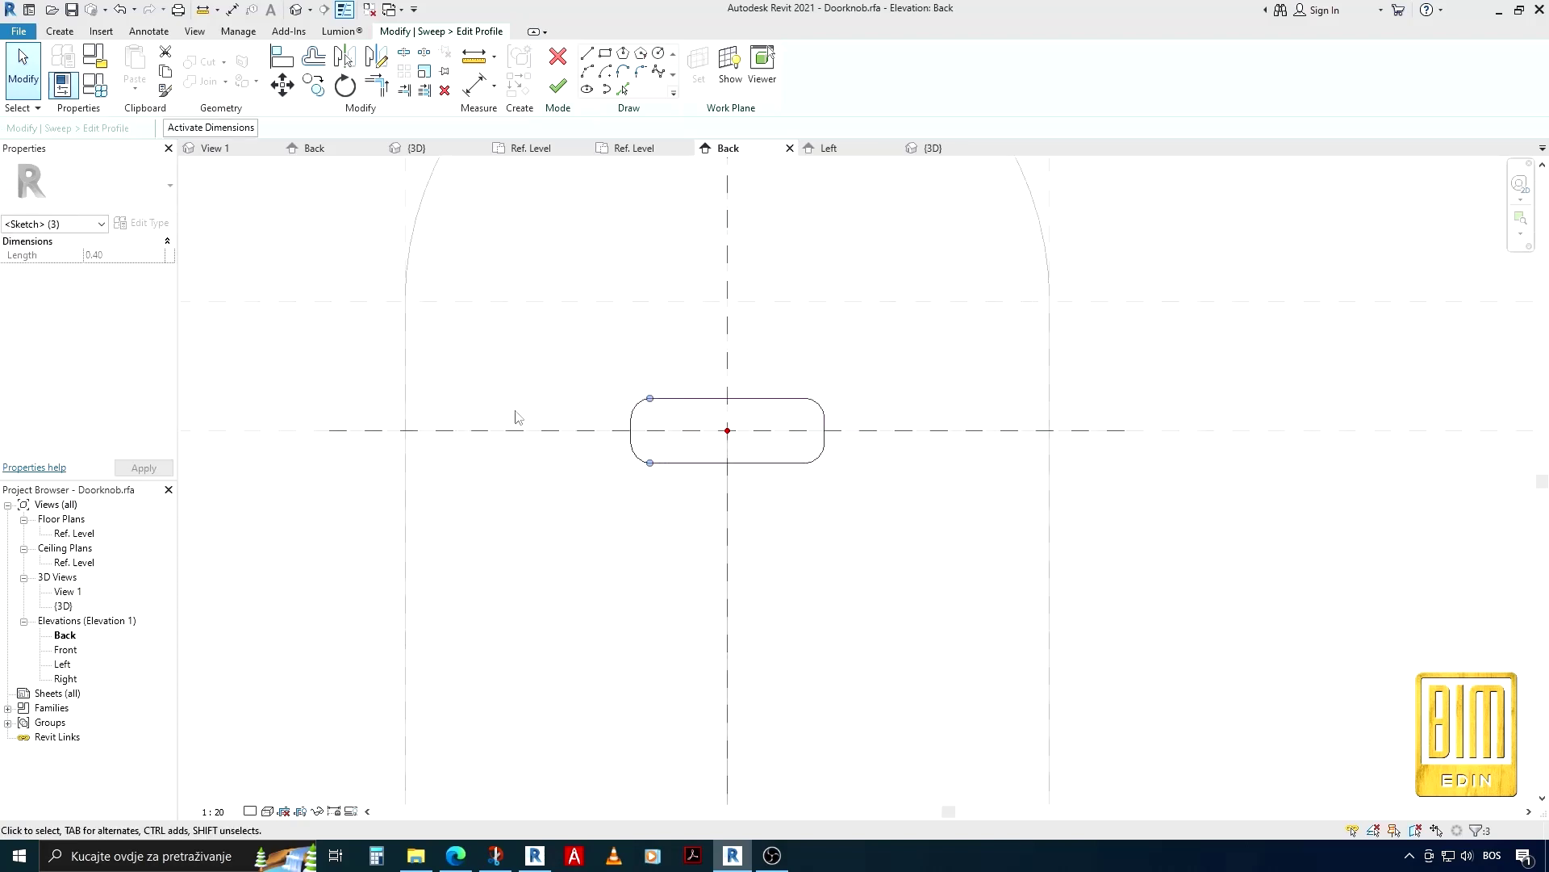
left_click(282, 85)
left_click(632, 430)
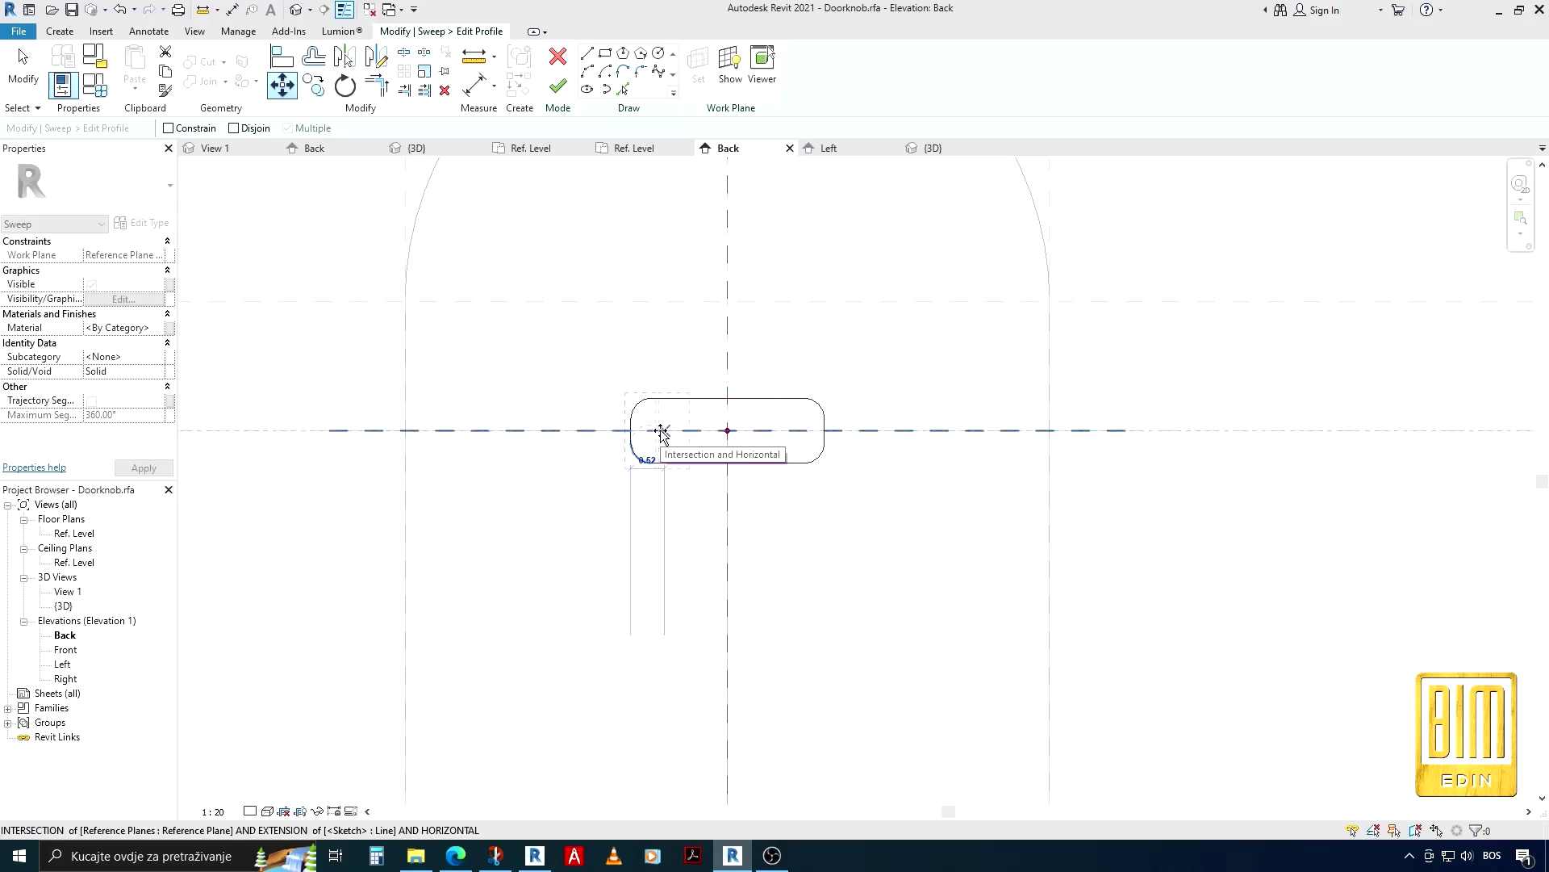
type("0.5")
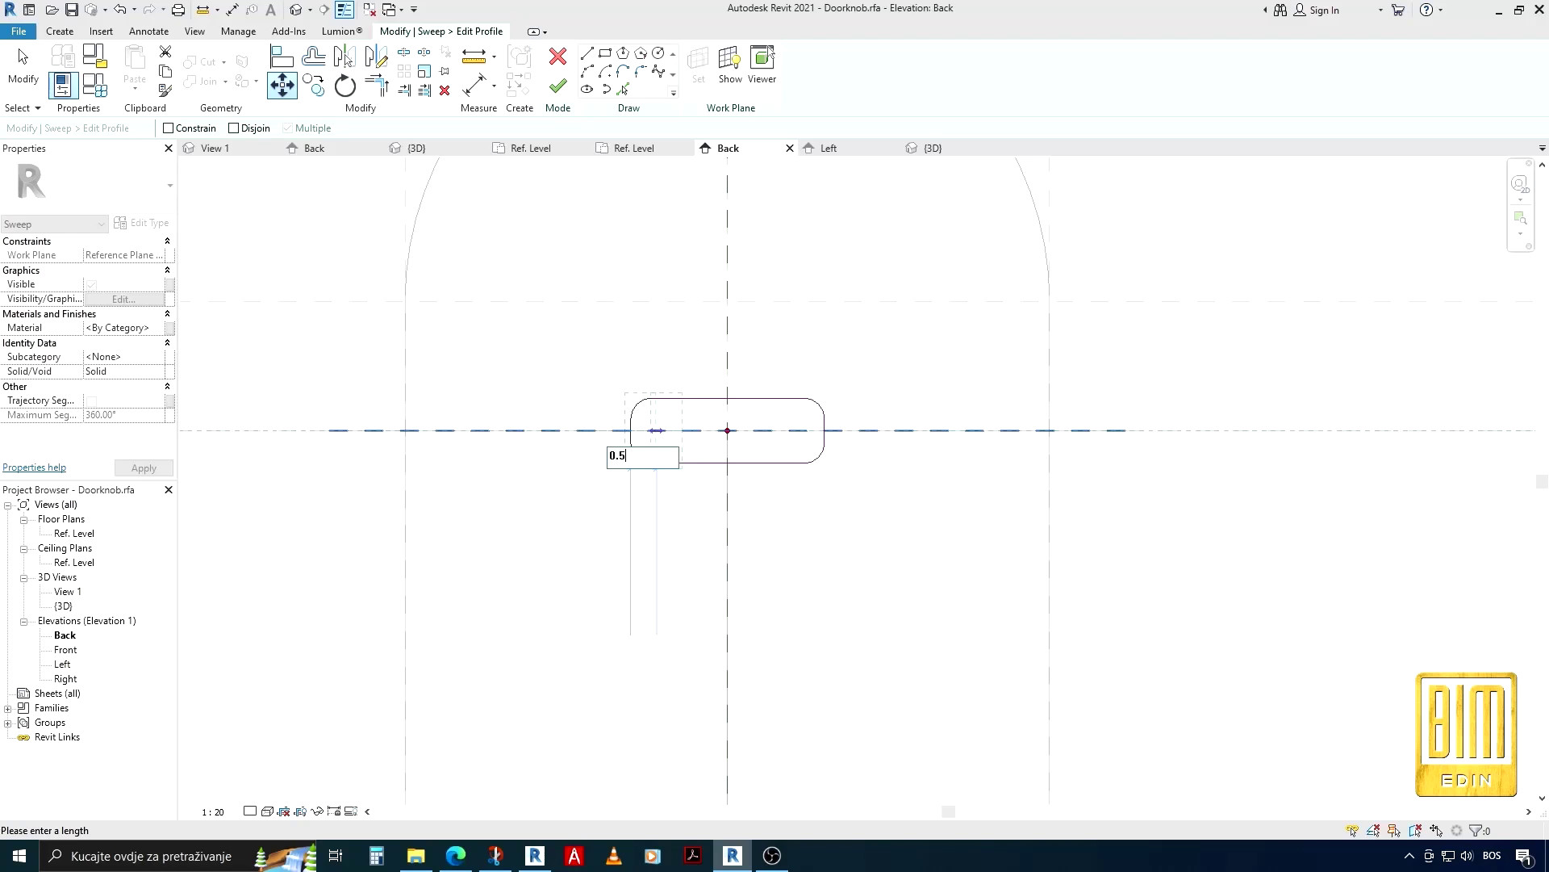
key("Return")
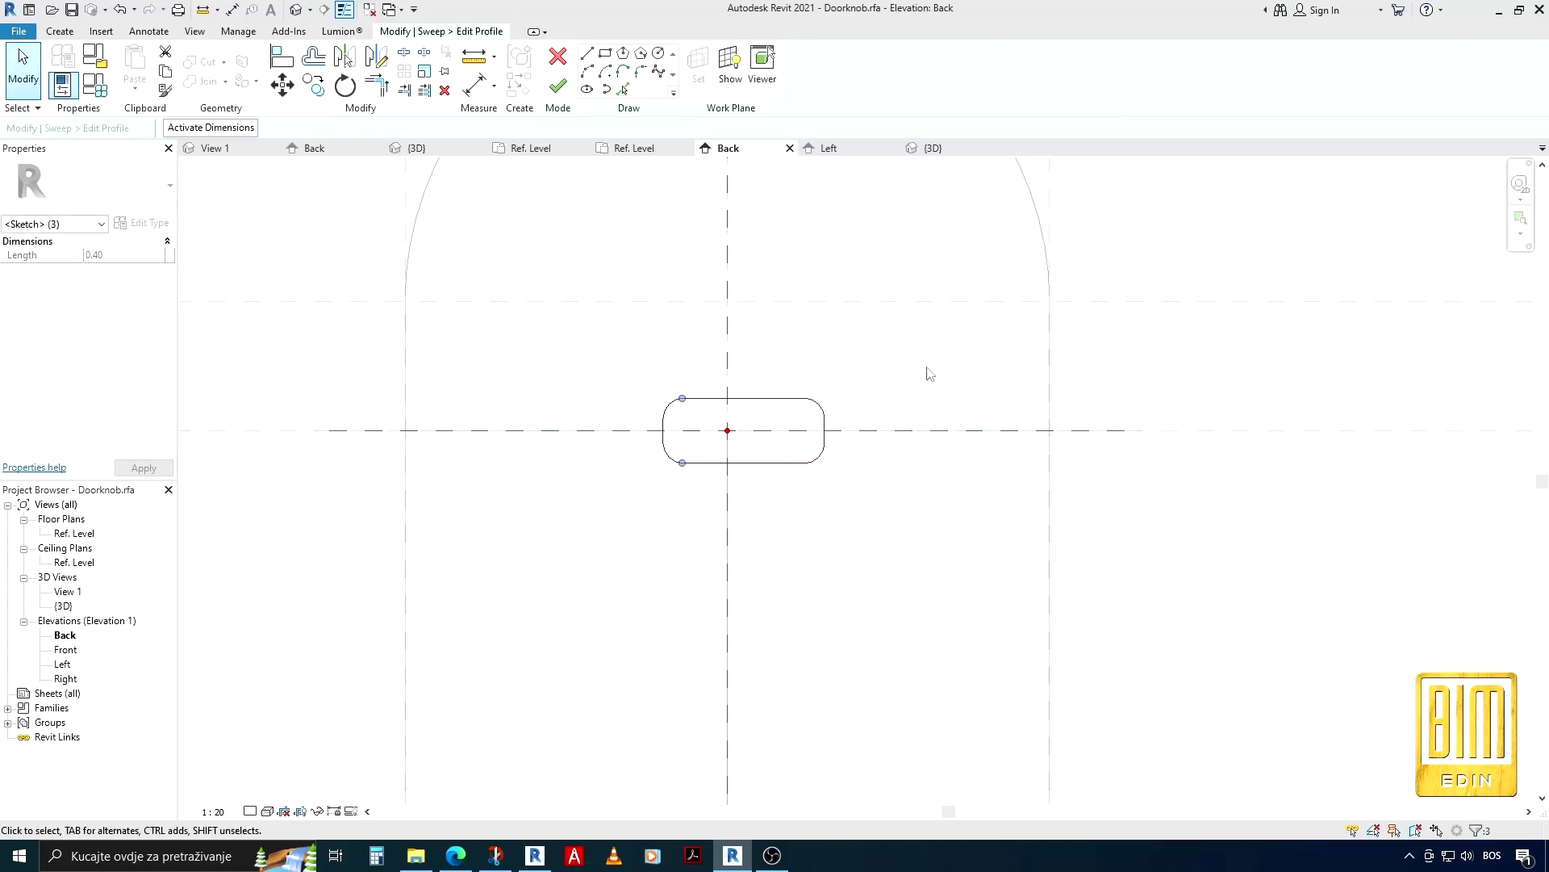
left_click_drag(783, 332, 858, 515)
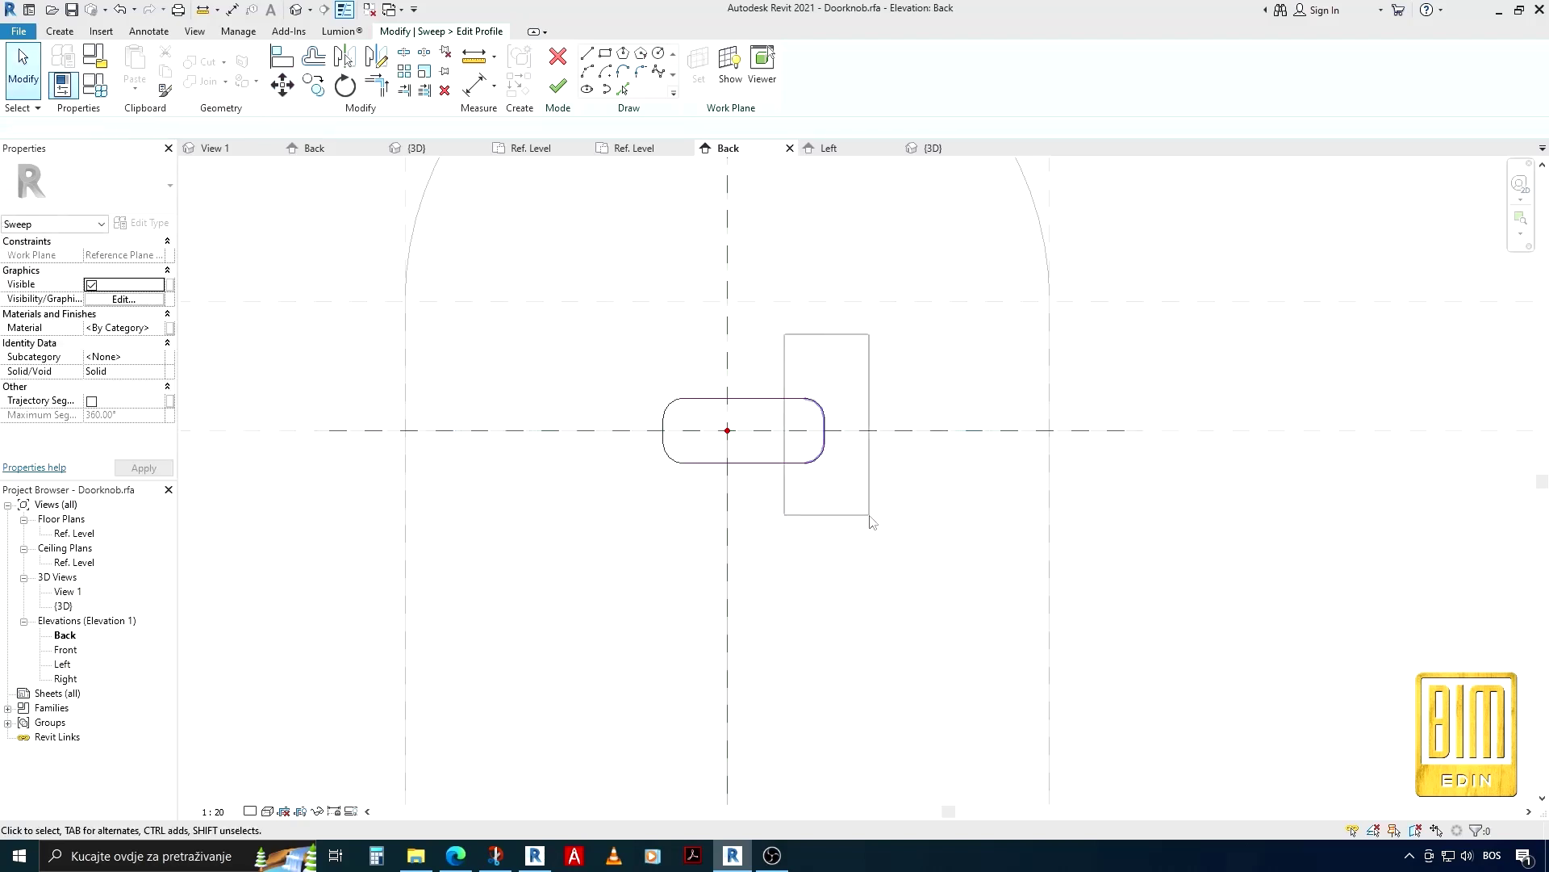
left_click(284, 87)
left_click(824, 430)
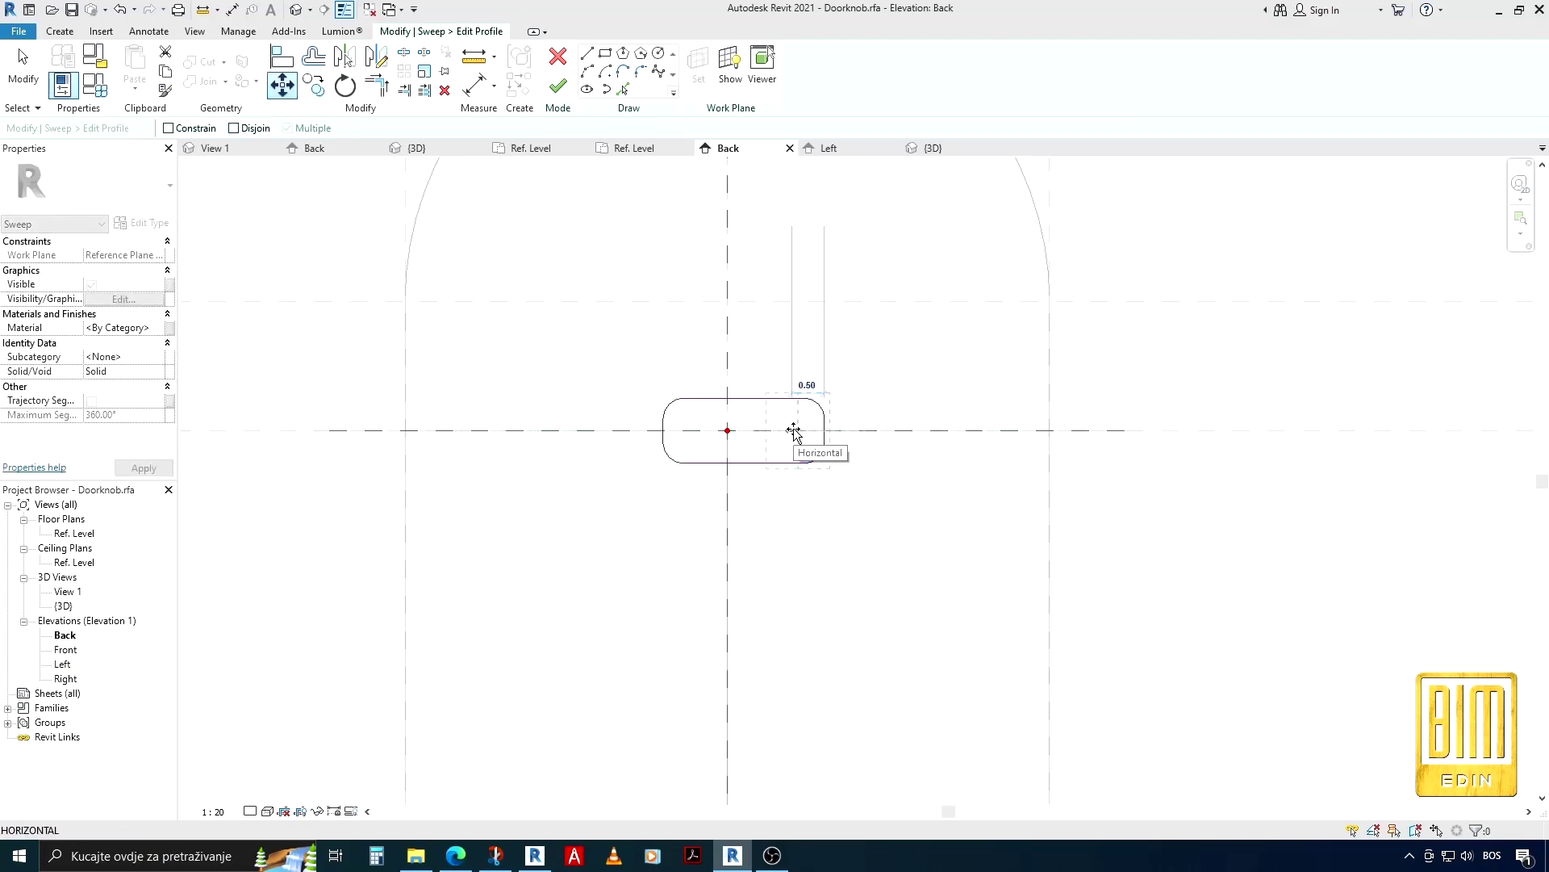
left_click(794, 430)
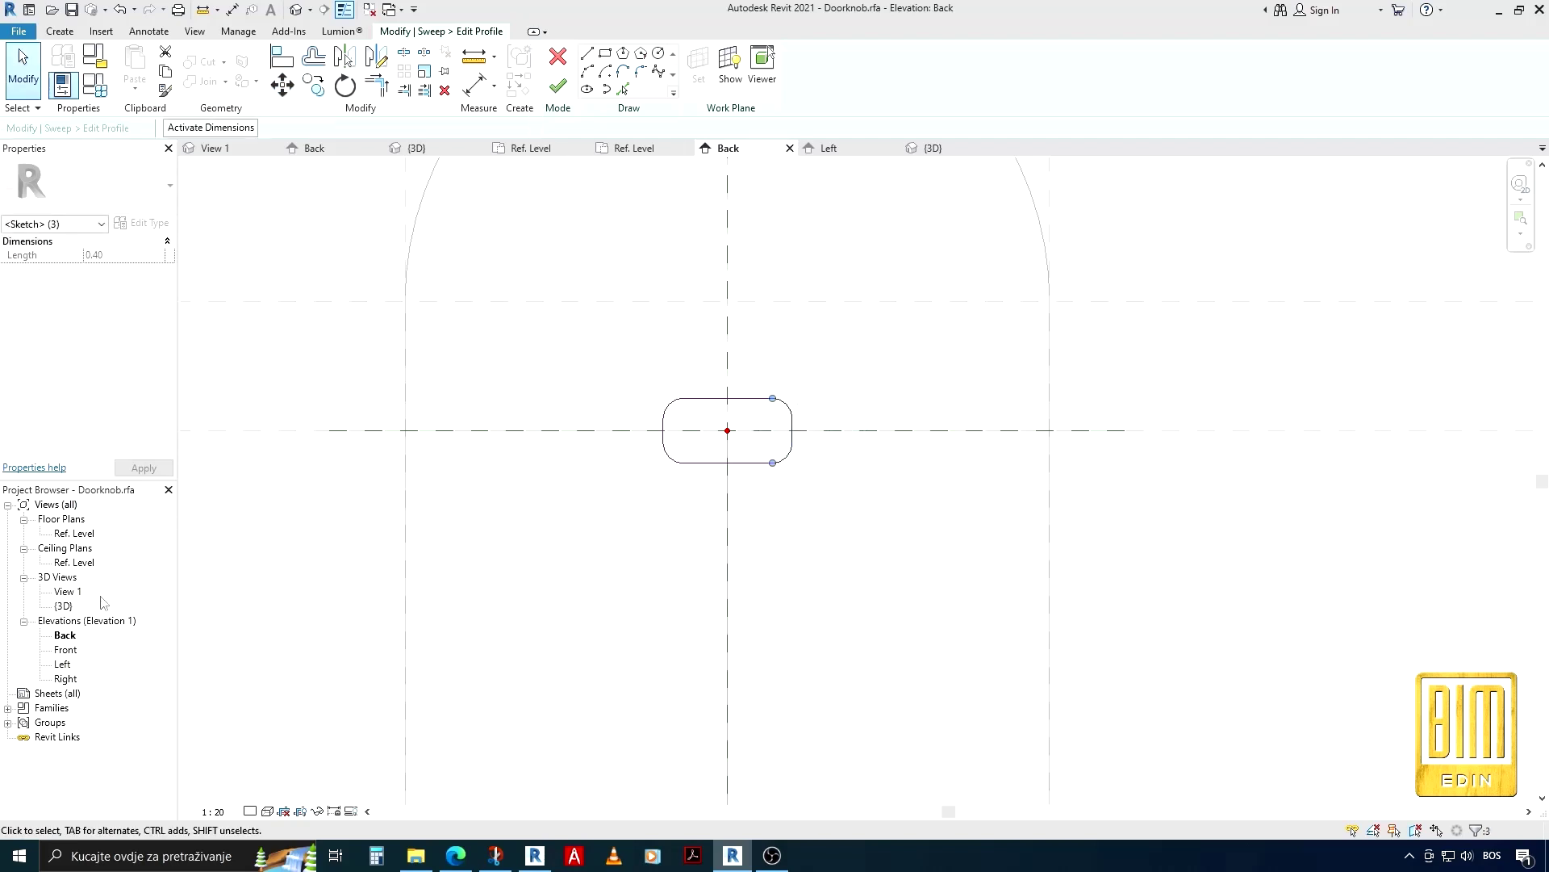
left_click(558, 87)
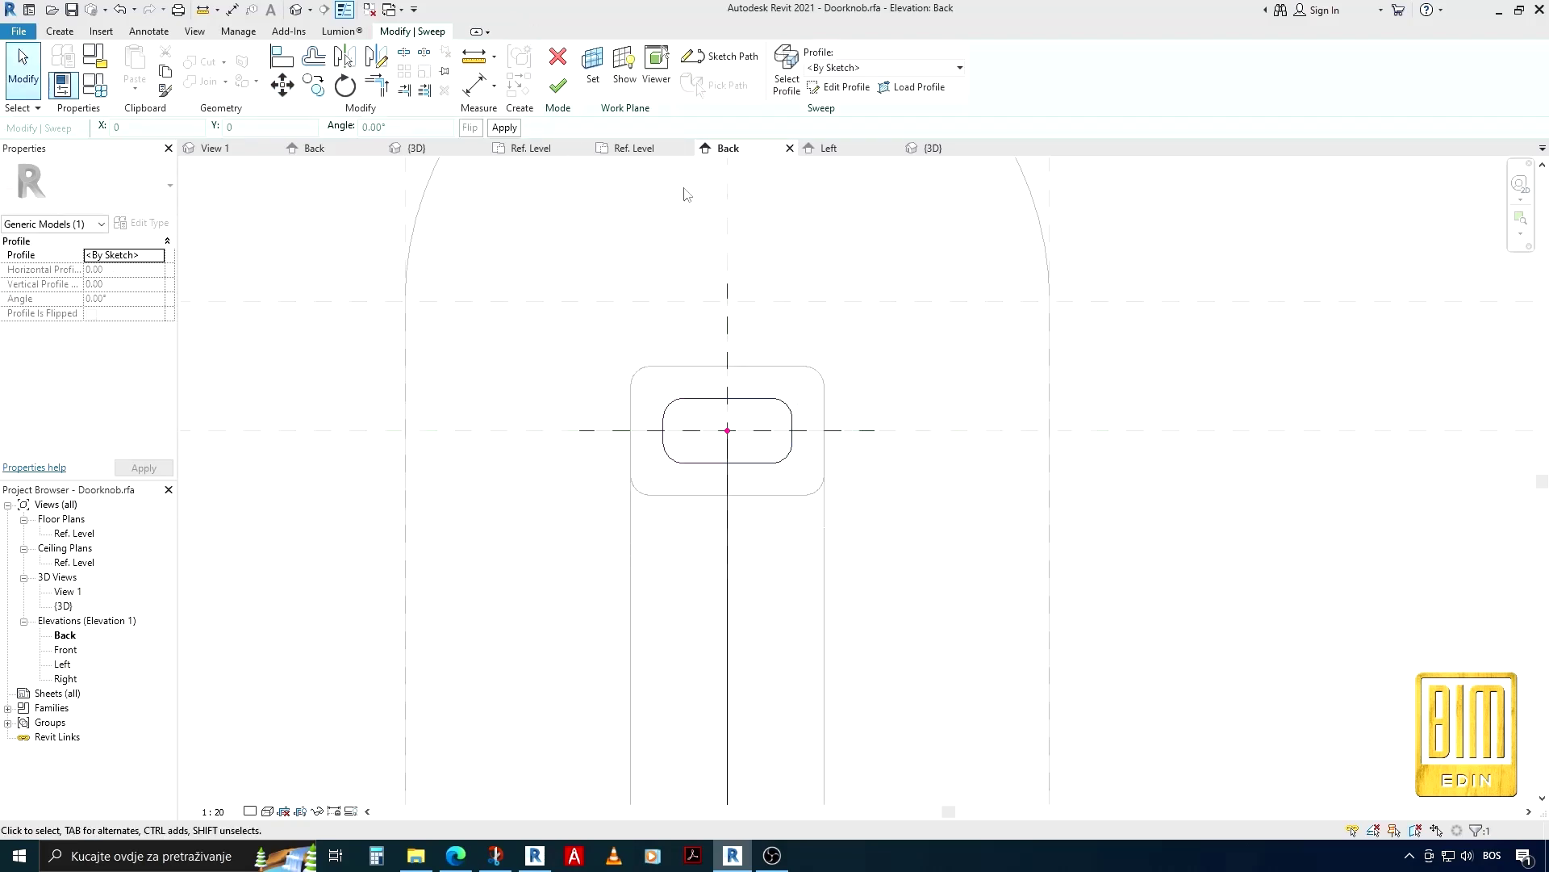
In the Left elevation, move the path's outer arcs and vertical line toward the panel, then finish the sweep
left_click(718, 60)
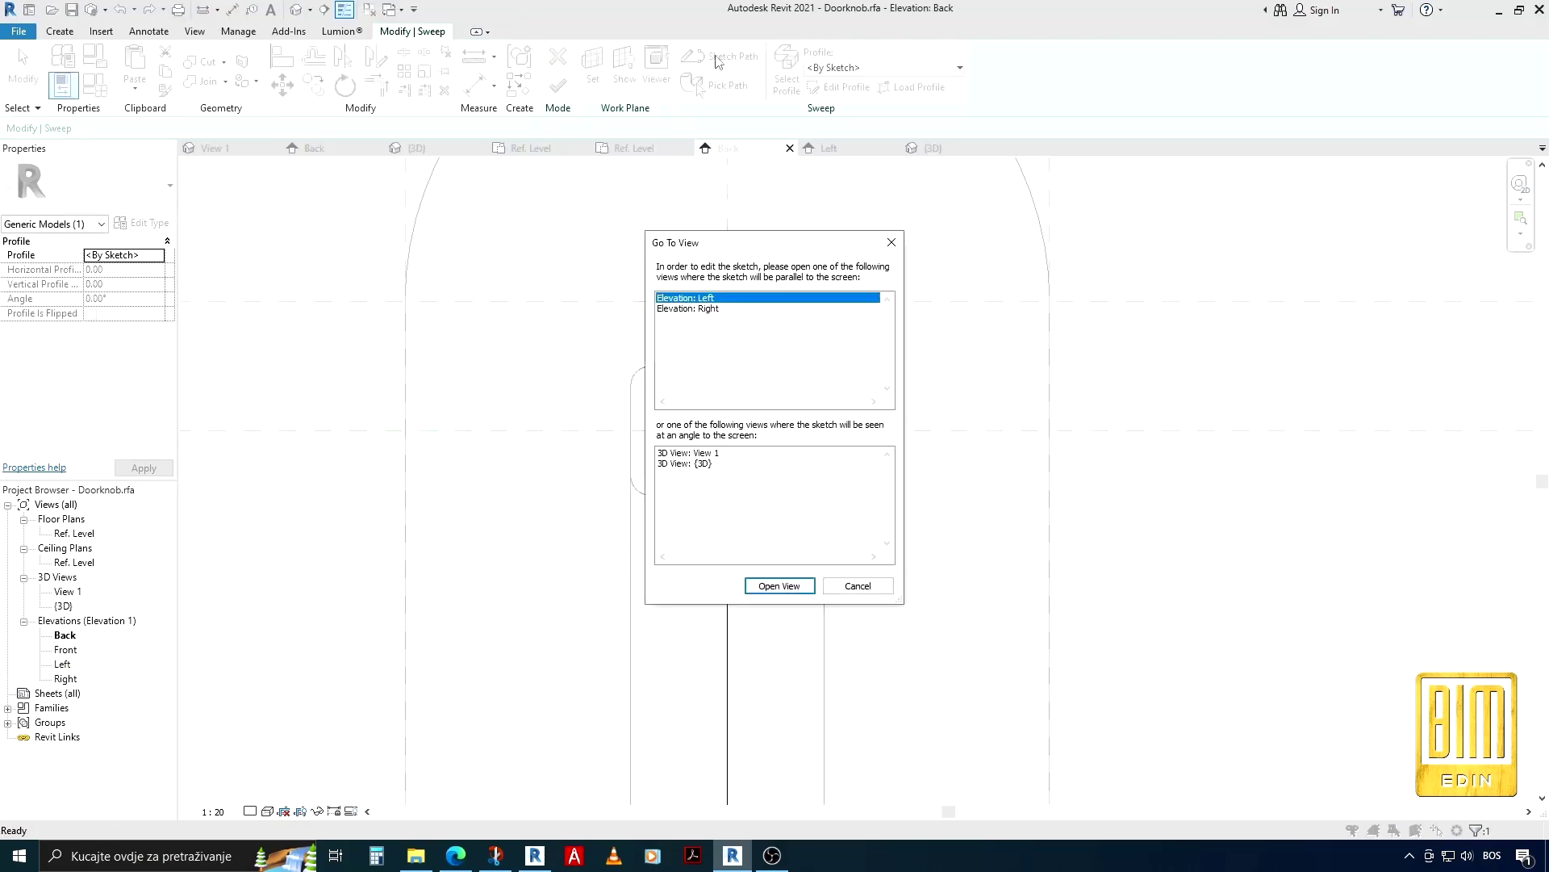
left_click(778, 586)
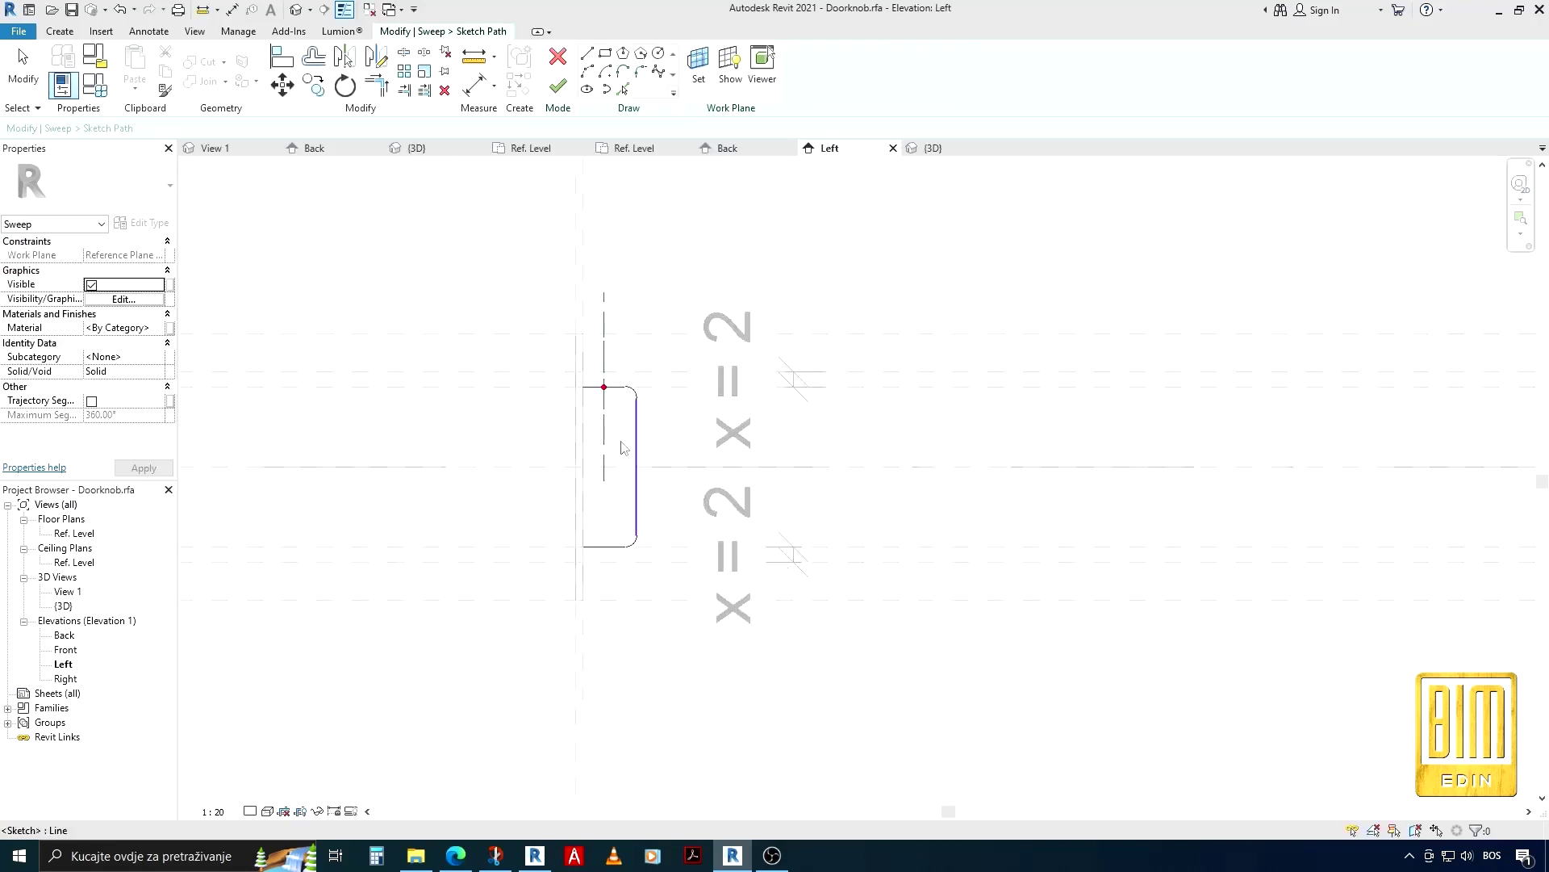
left_click_drag(613, 323, 759, 730)
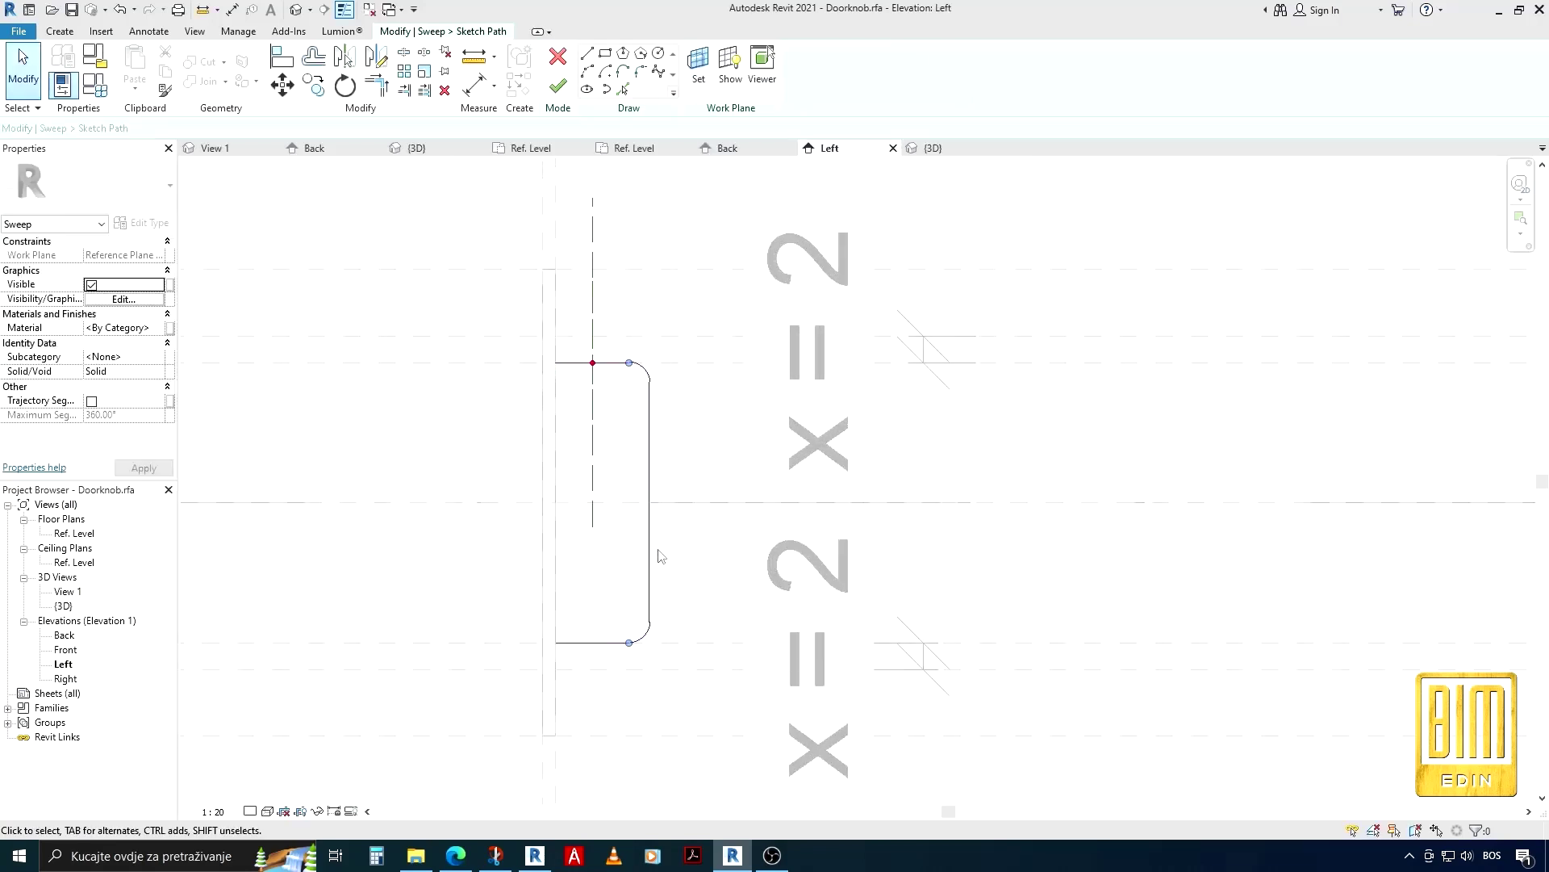
left_click(282, 84)
left_click(649, 452)
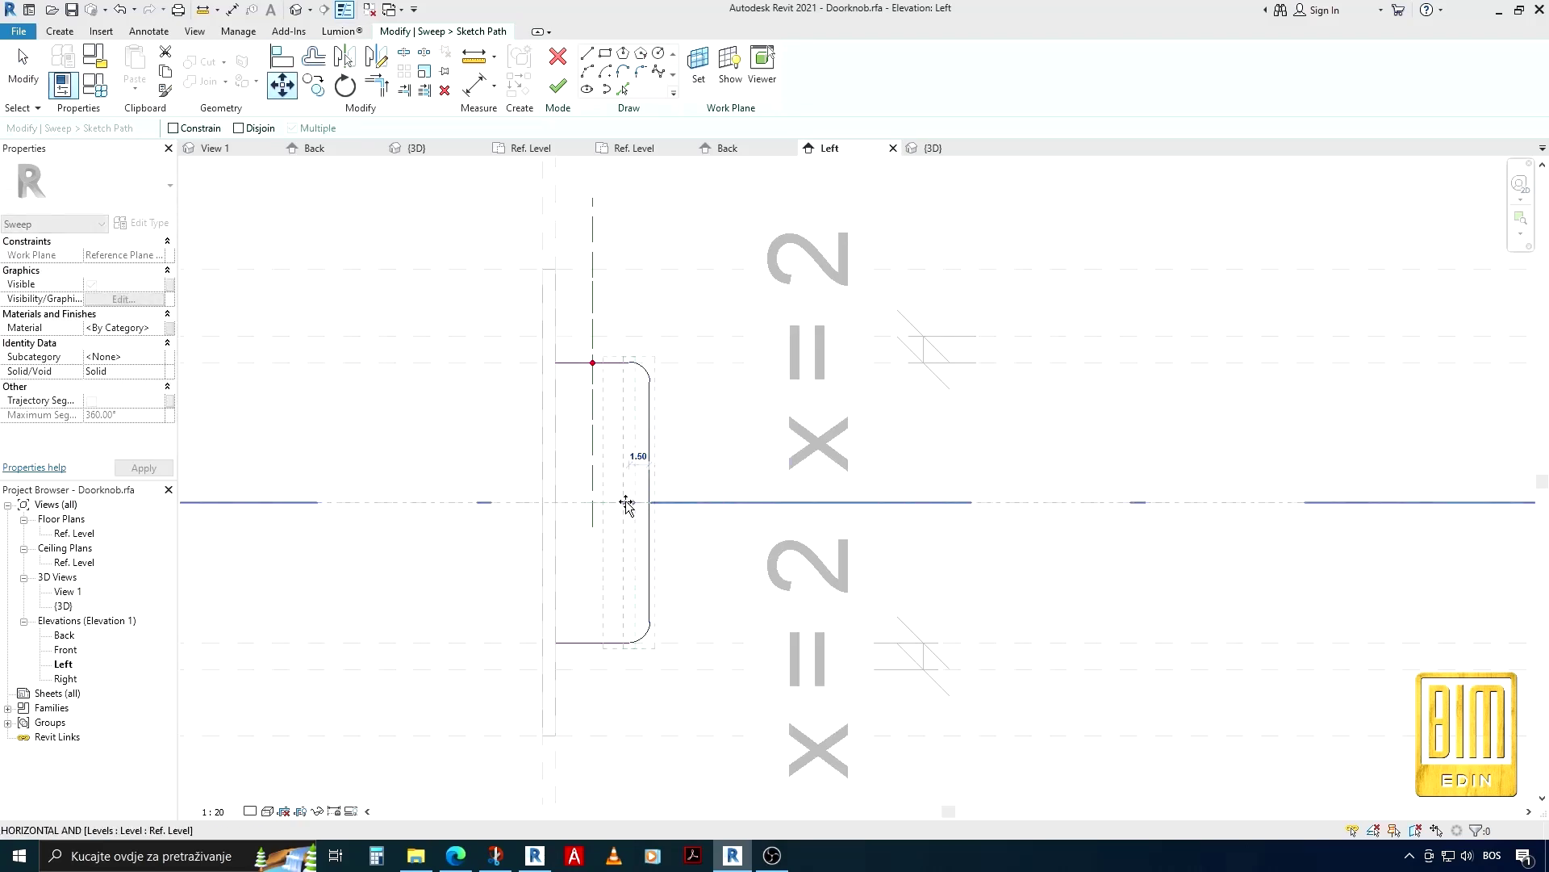
left_click(622, 502)
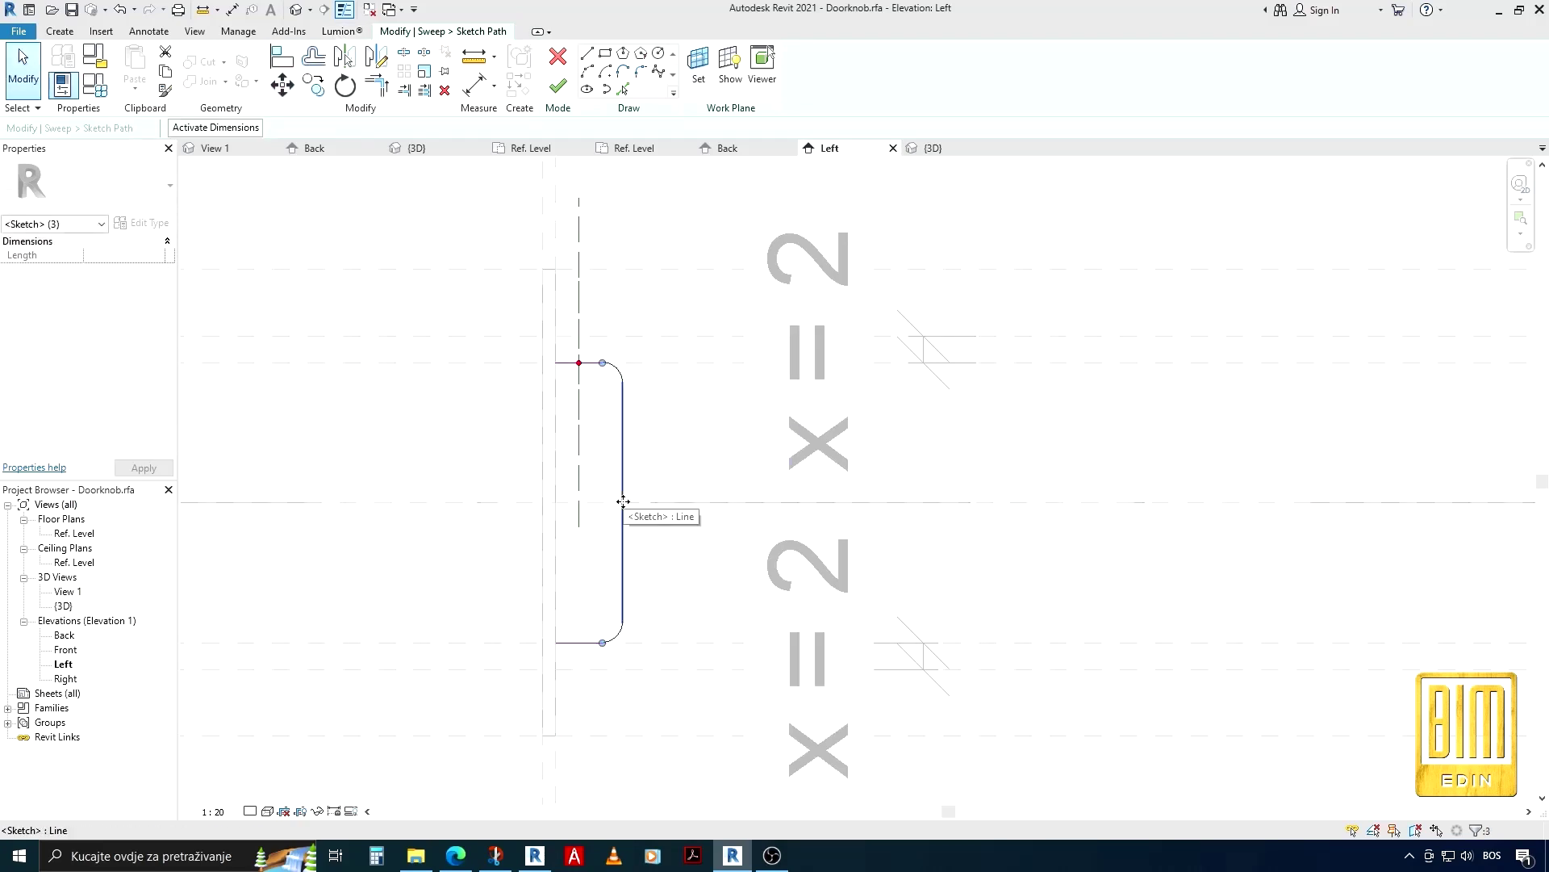
left_click(558, 86)
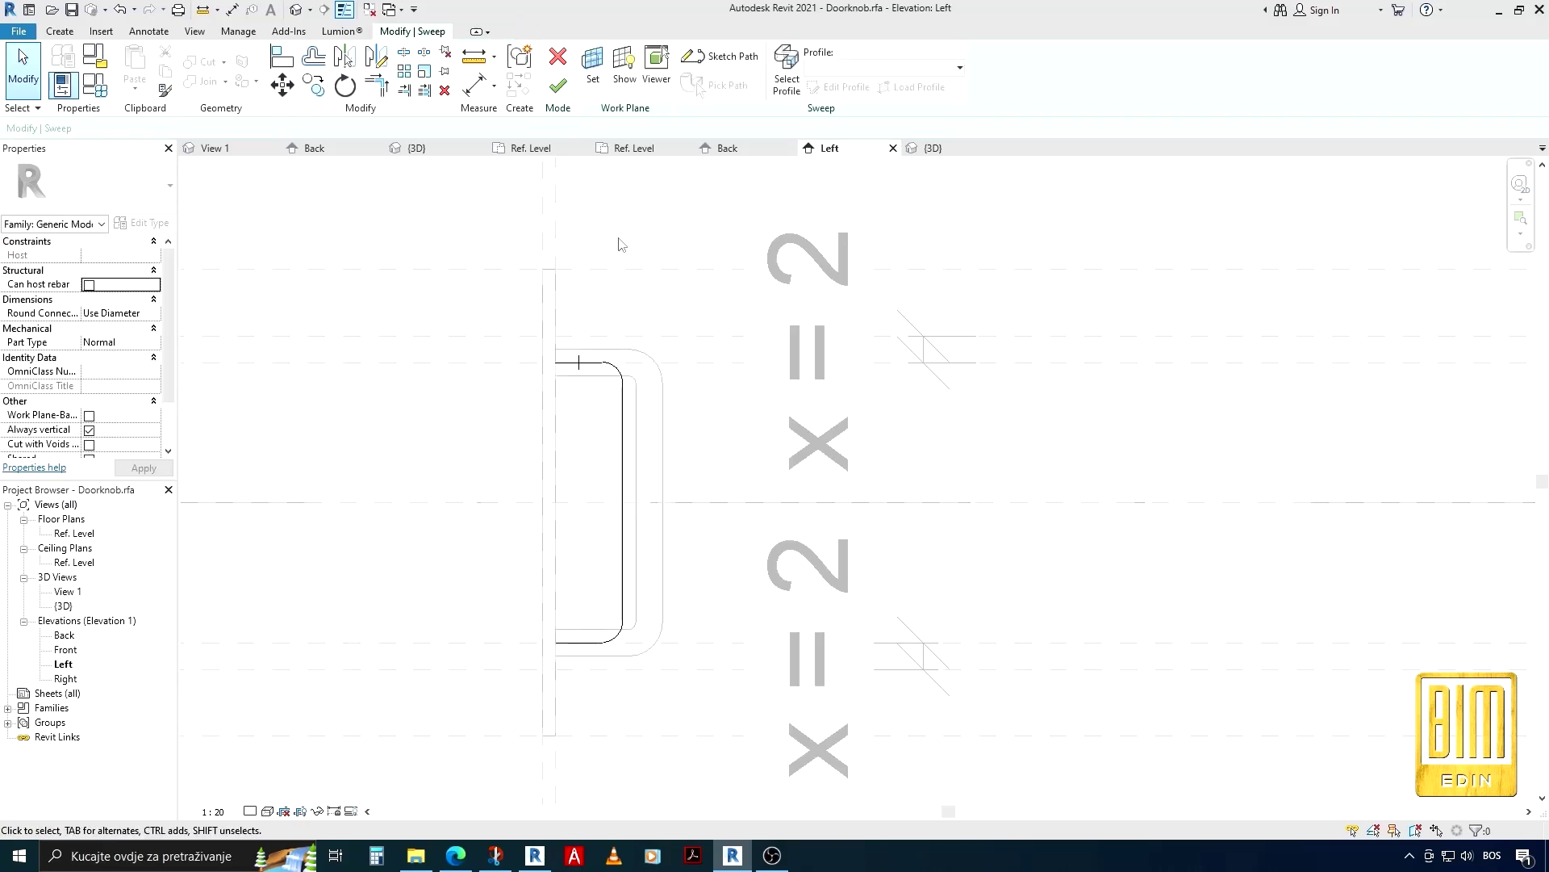
left_click(559, 86)
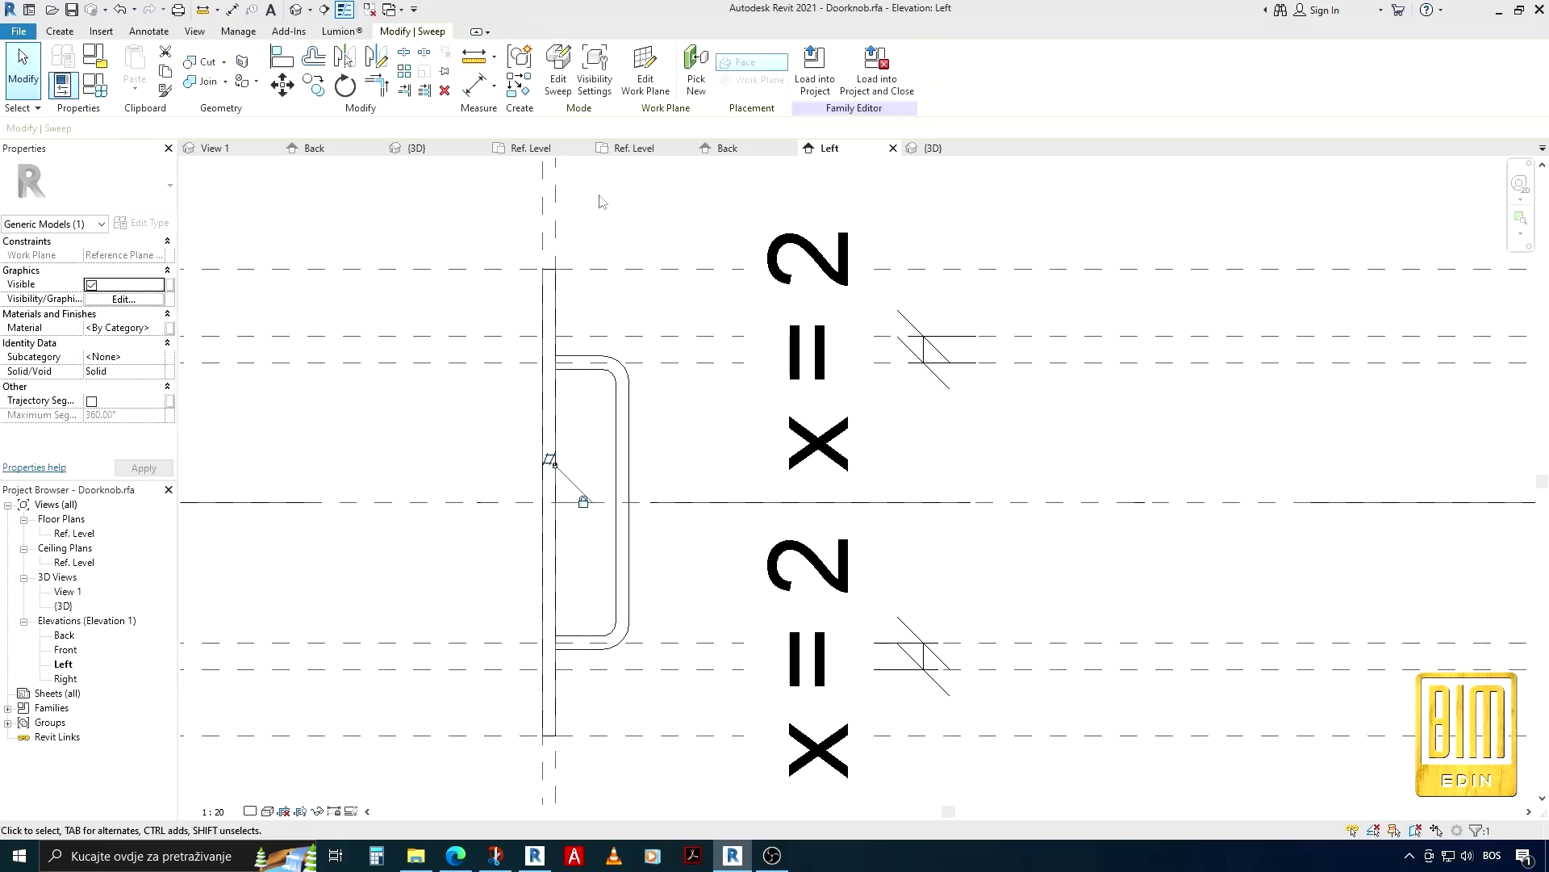
Load the slimmer doorknob into Zig zag line.rfa, overwriting it, and orbit to inspect it
left_click(815, 74)
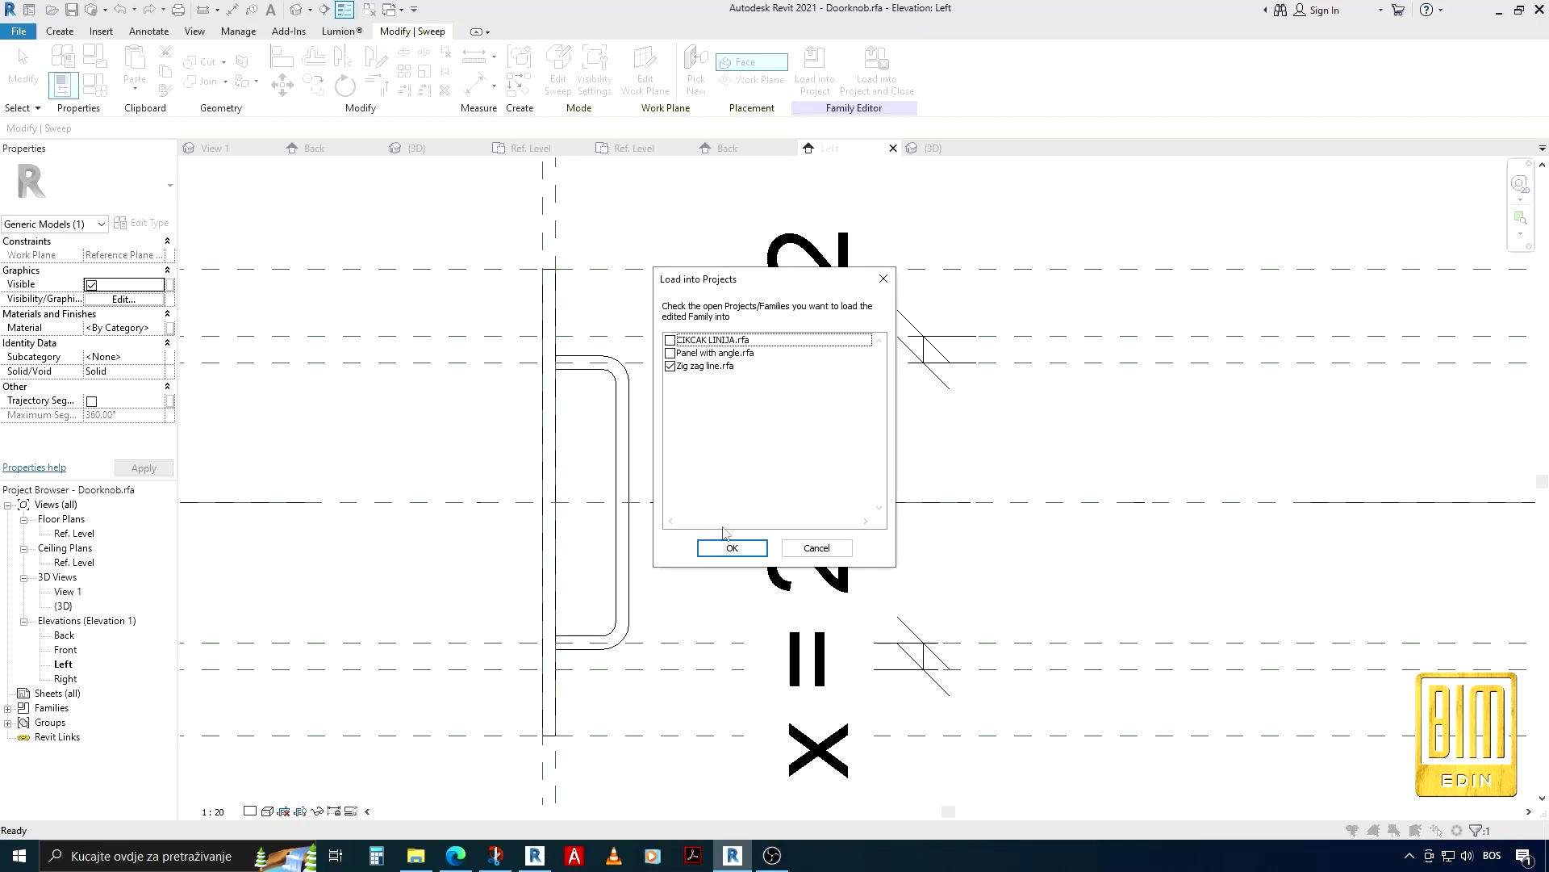
left_click(731, 548)
left_click(692, 379)
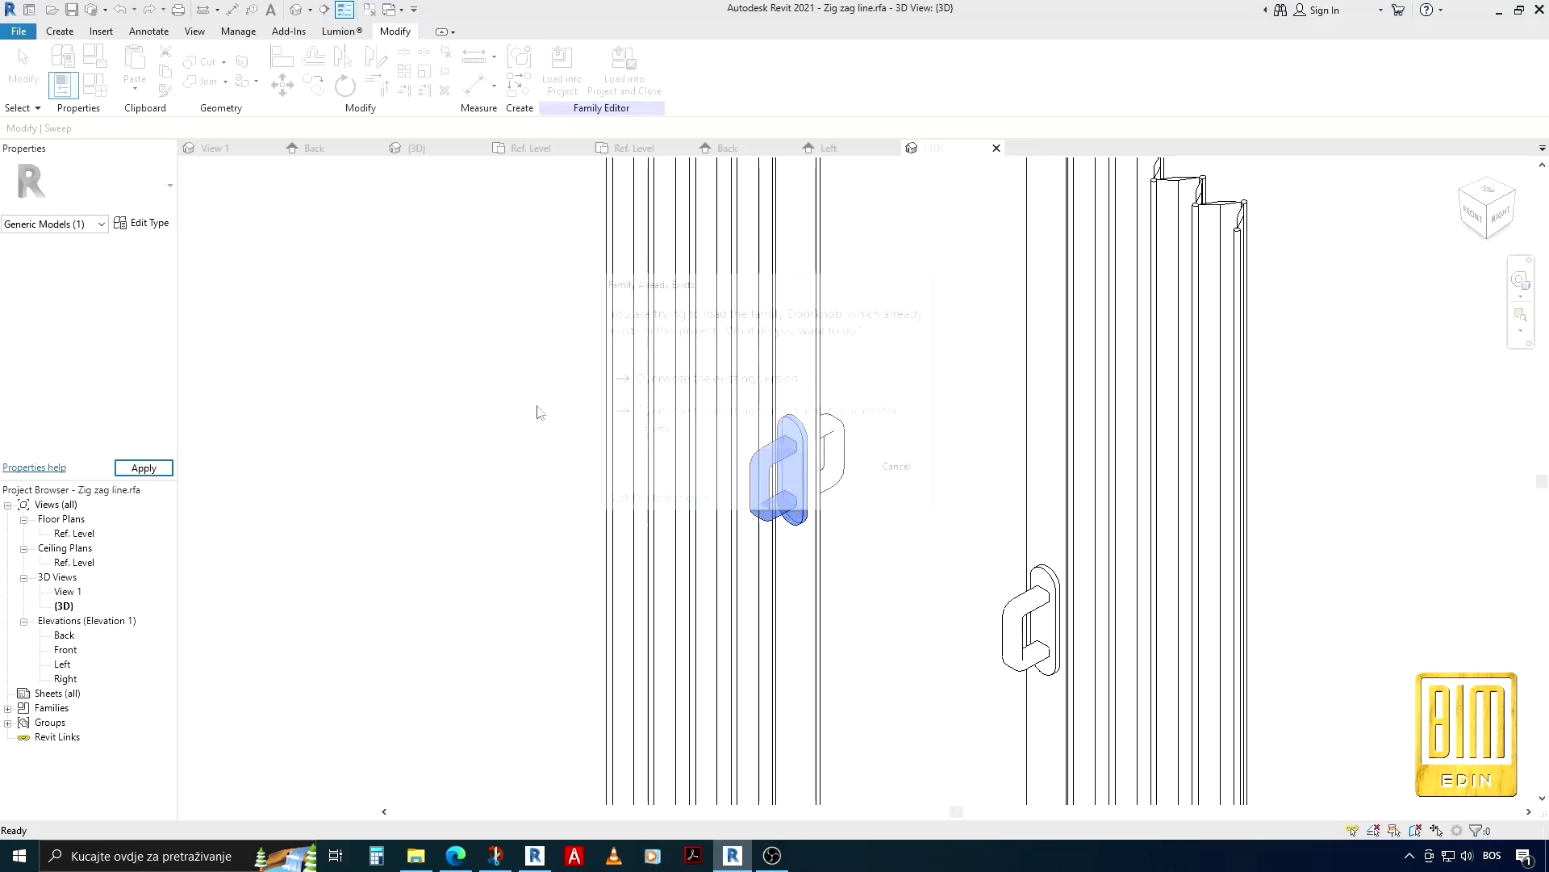
scroll(977, 503, "down", 3)
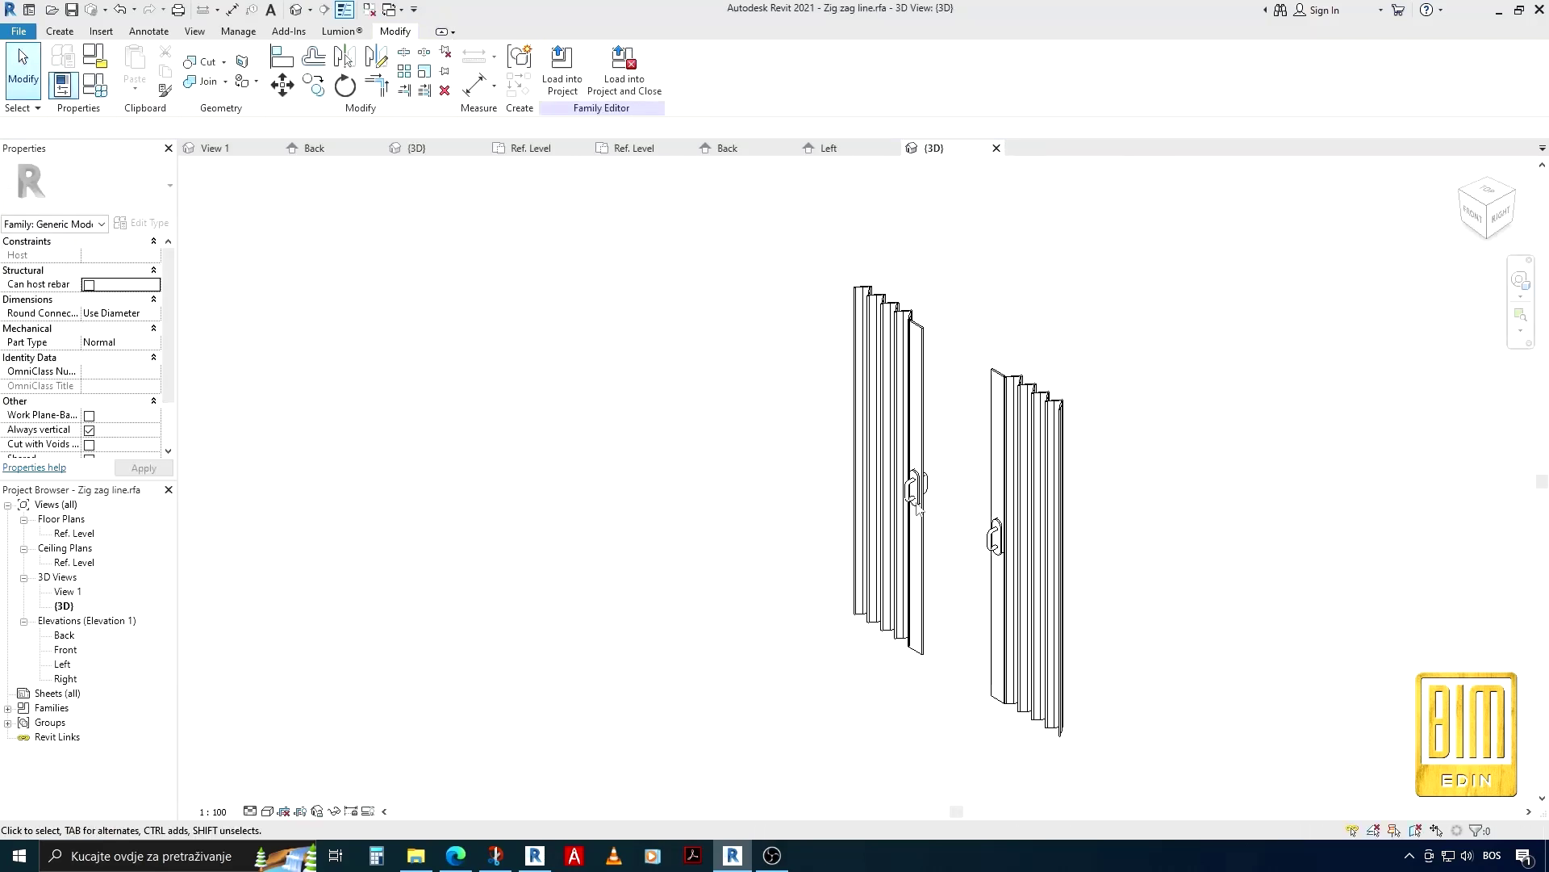
mouse_move(695, 589)
middle_mouse_down("shift")
mouse_move(906, 620)
mouse_move(1145, 592)
mouse_move(1432, 598)
middle_mouse_up("shift")
mouse_move(1278, 585)
middle_mouse_down("shift")
mouse_move(622, 557)
mouse_move(723, 456)
middle_mouse_up("shift")
scroll(662, 389, "down", 2)
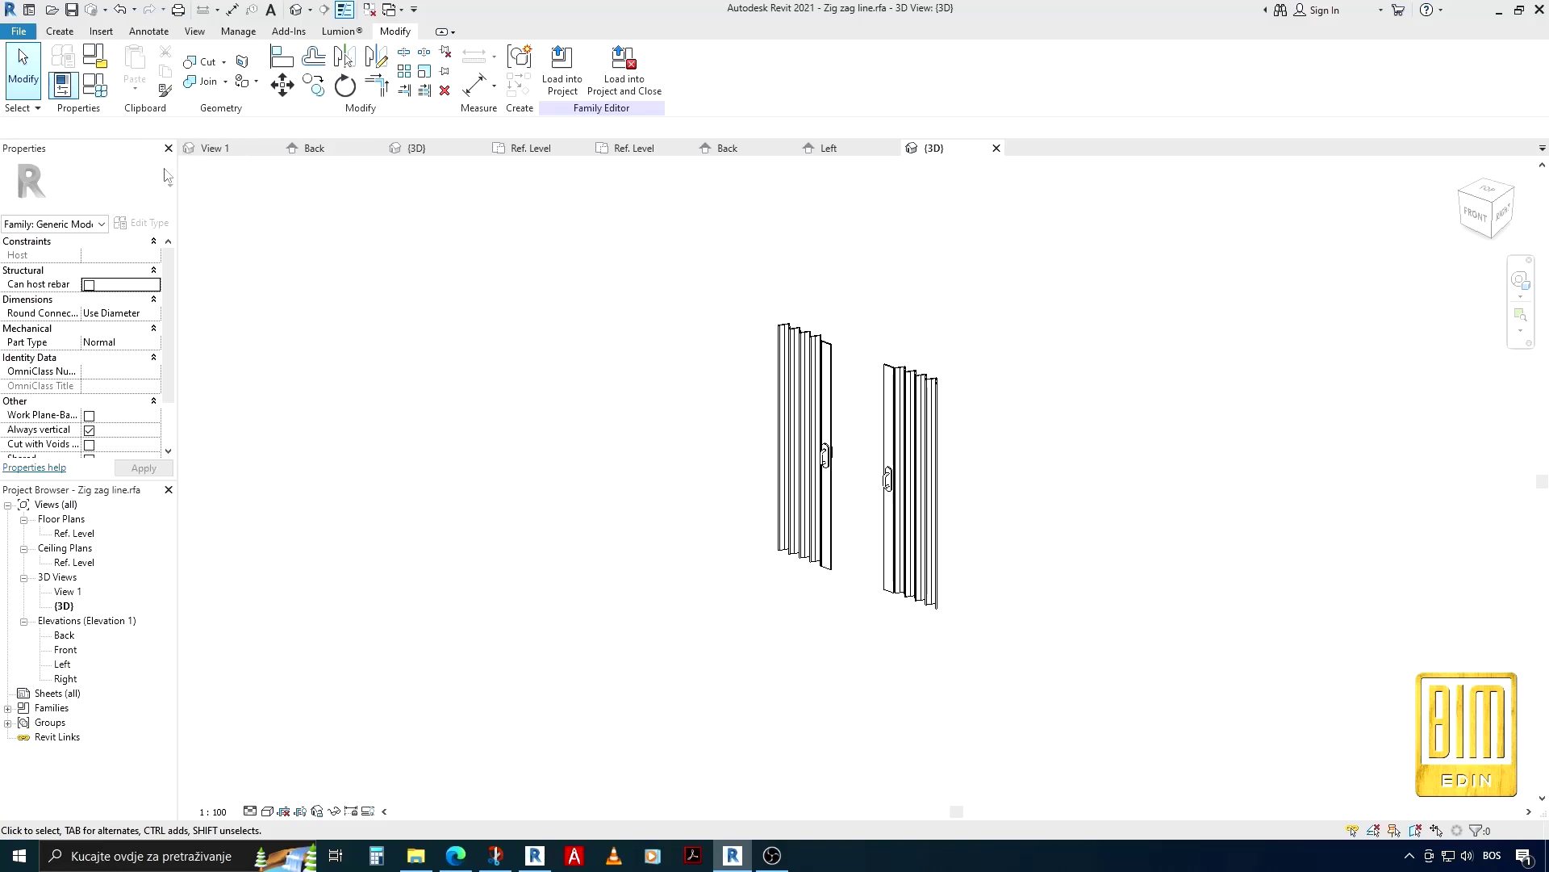
Review the family parameters and doorknob type properties, then reopen the Doorknob family
left_click(95, 84)
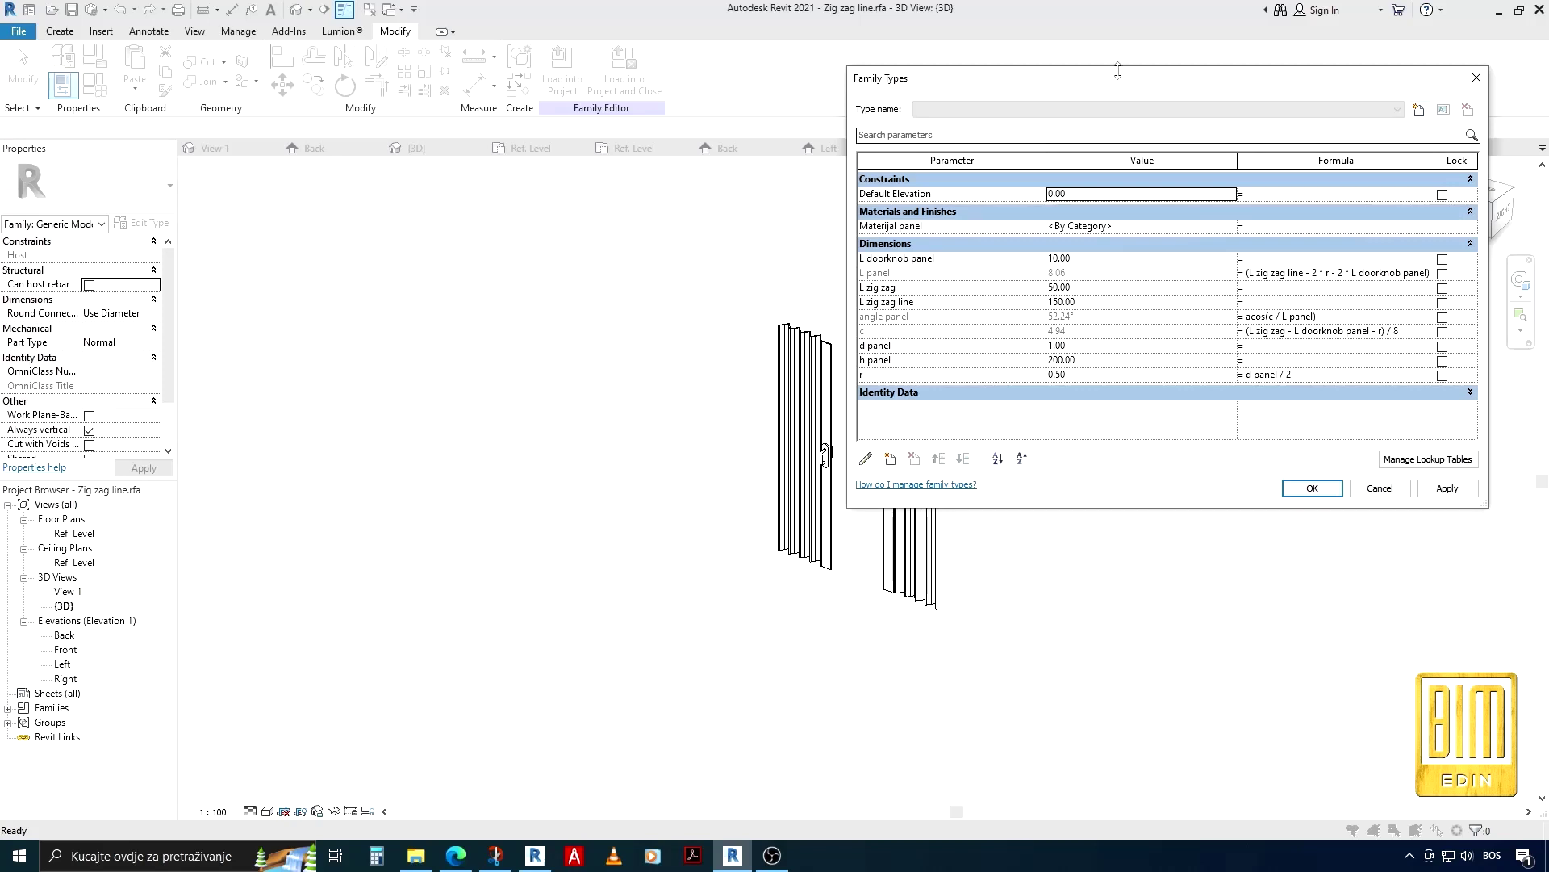
left_click_drag(1140, 89, 351, 128)
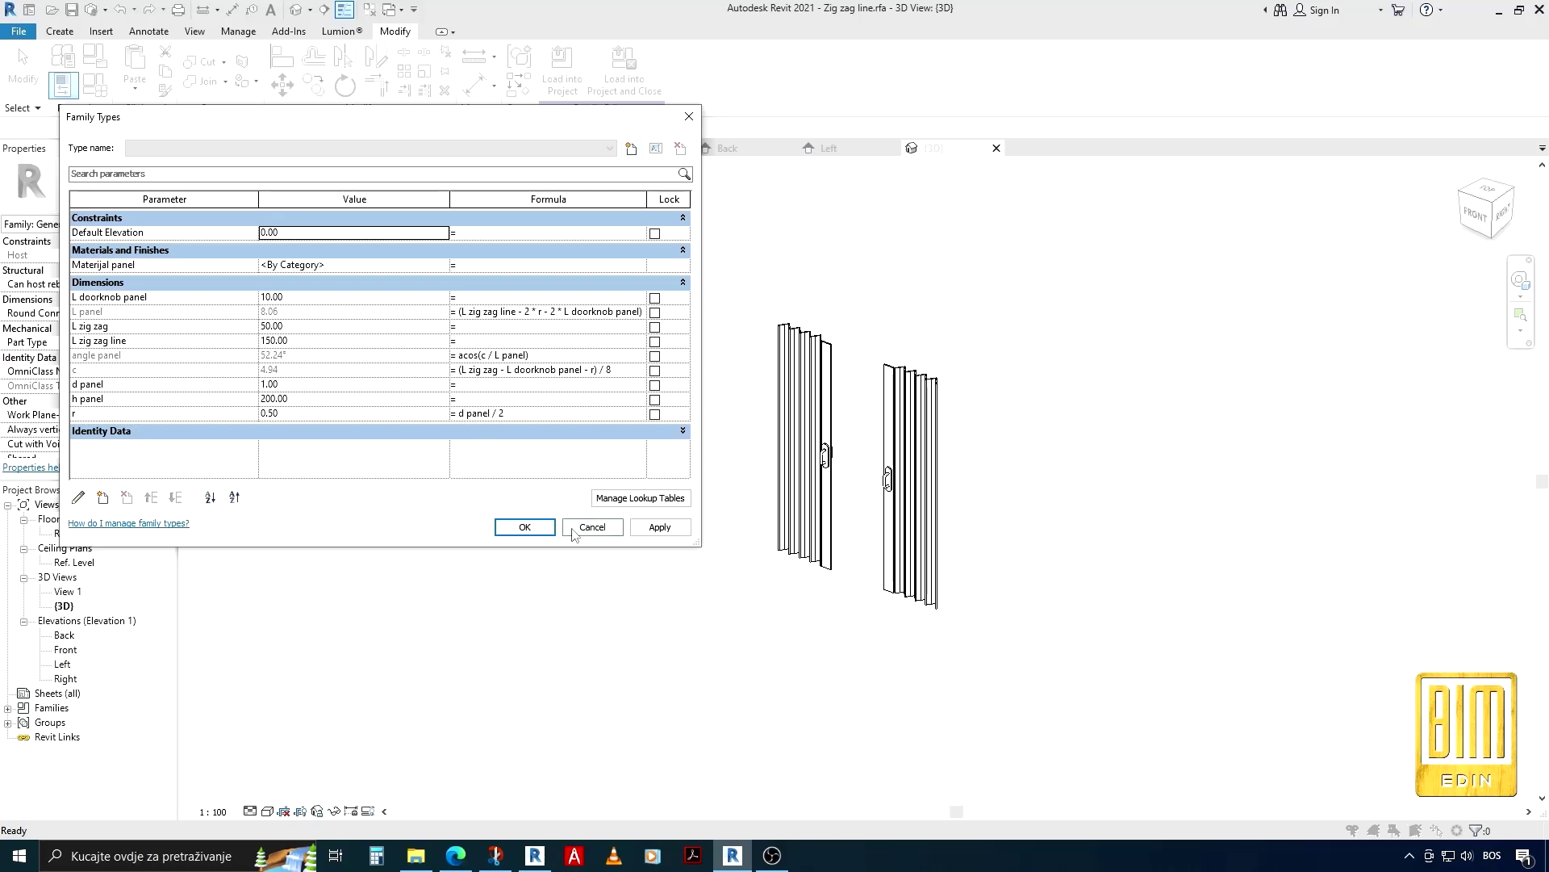
left_click(532, 527)
scroll(829, 467, "up", 3)
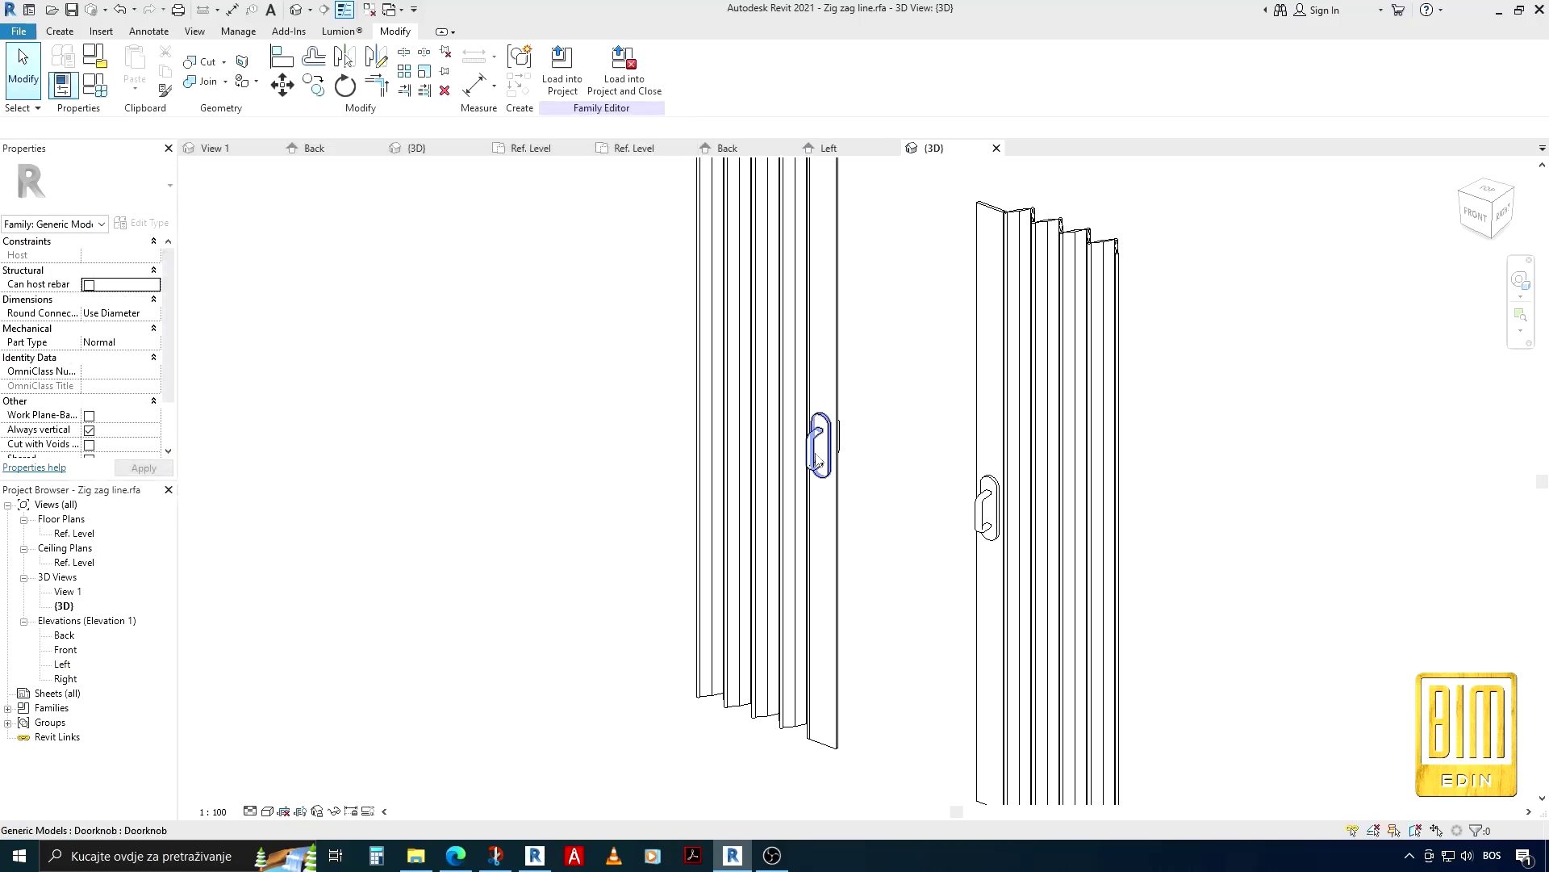
left_click(820, 452)
left_click(142, 222)
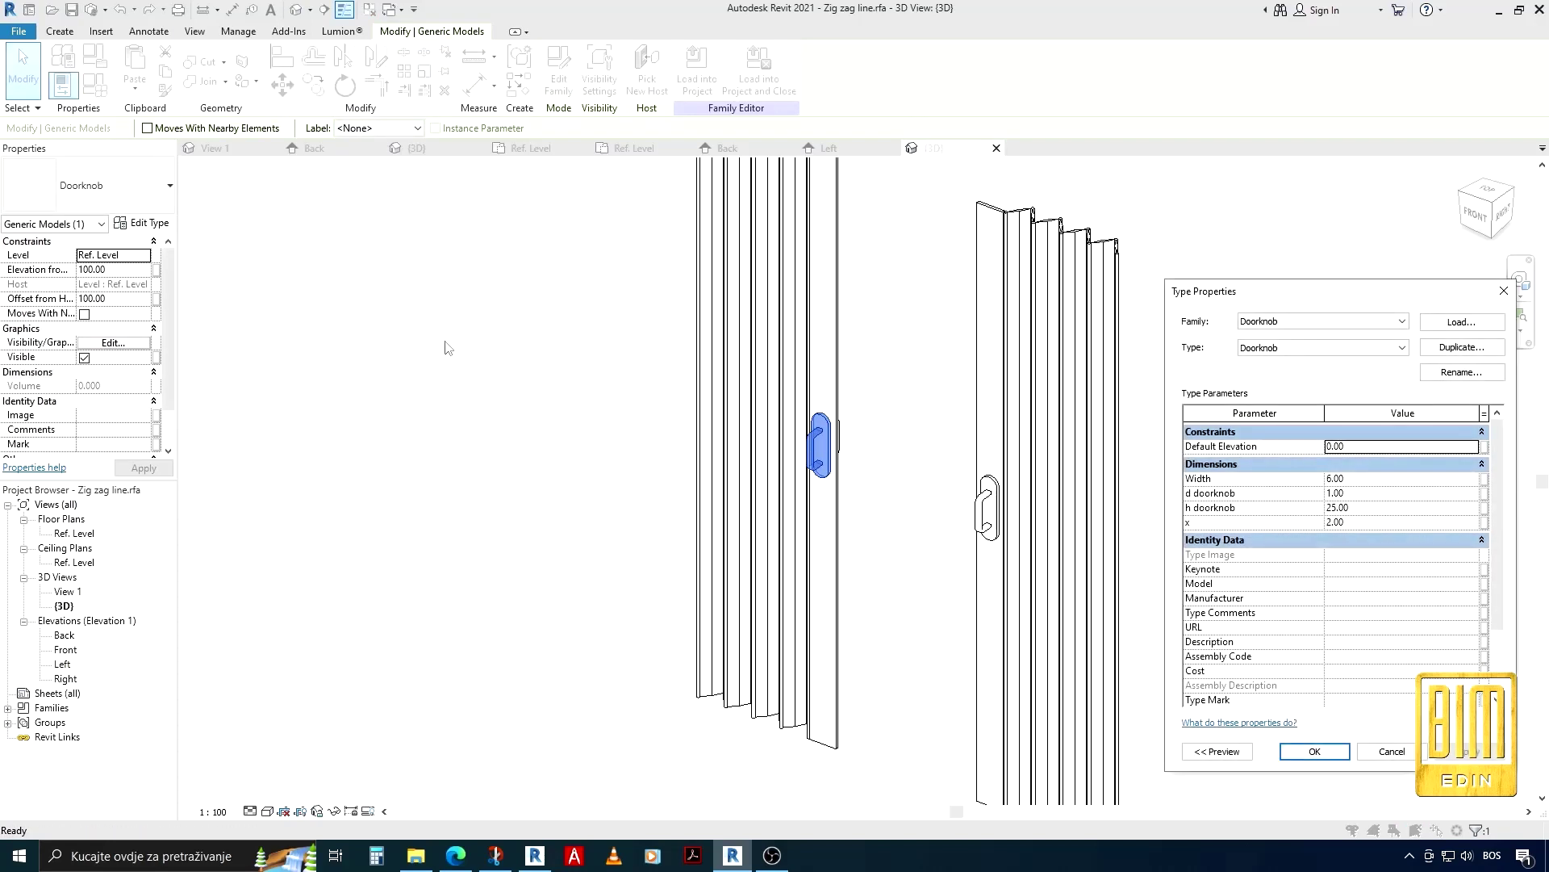
left_click(1504, 291)
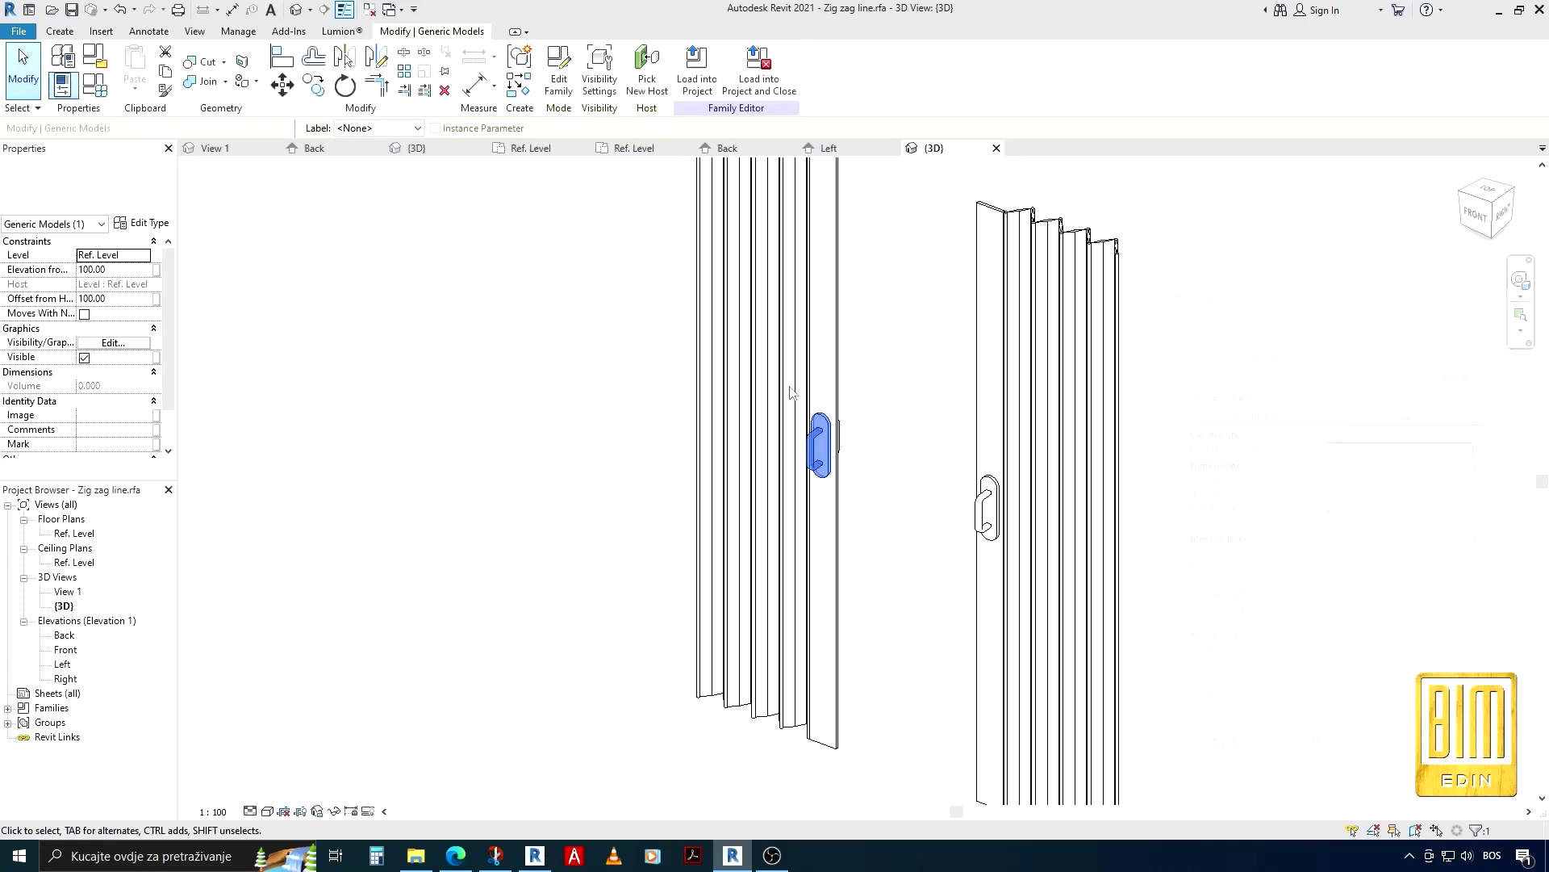
left_click(559, 68)
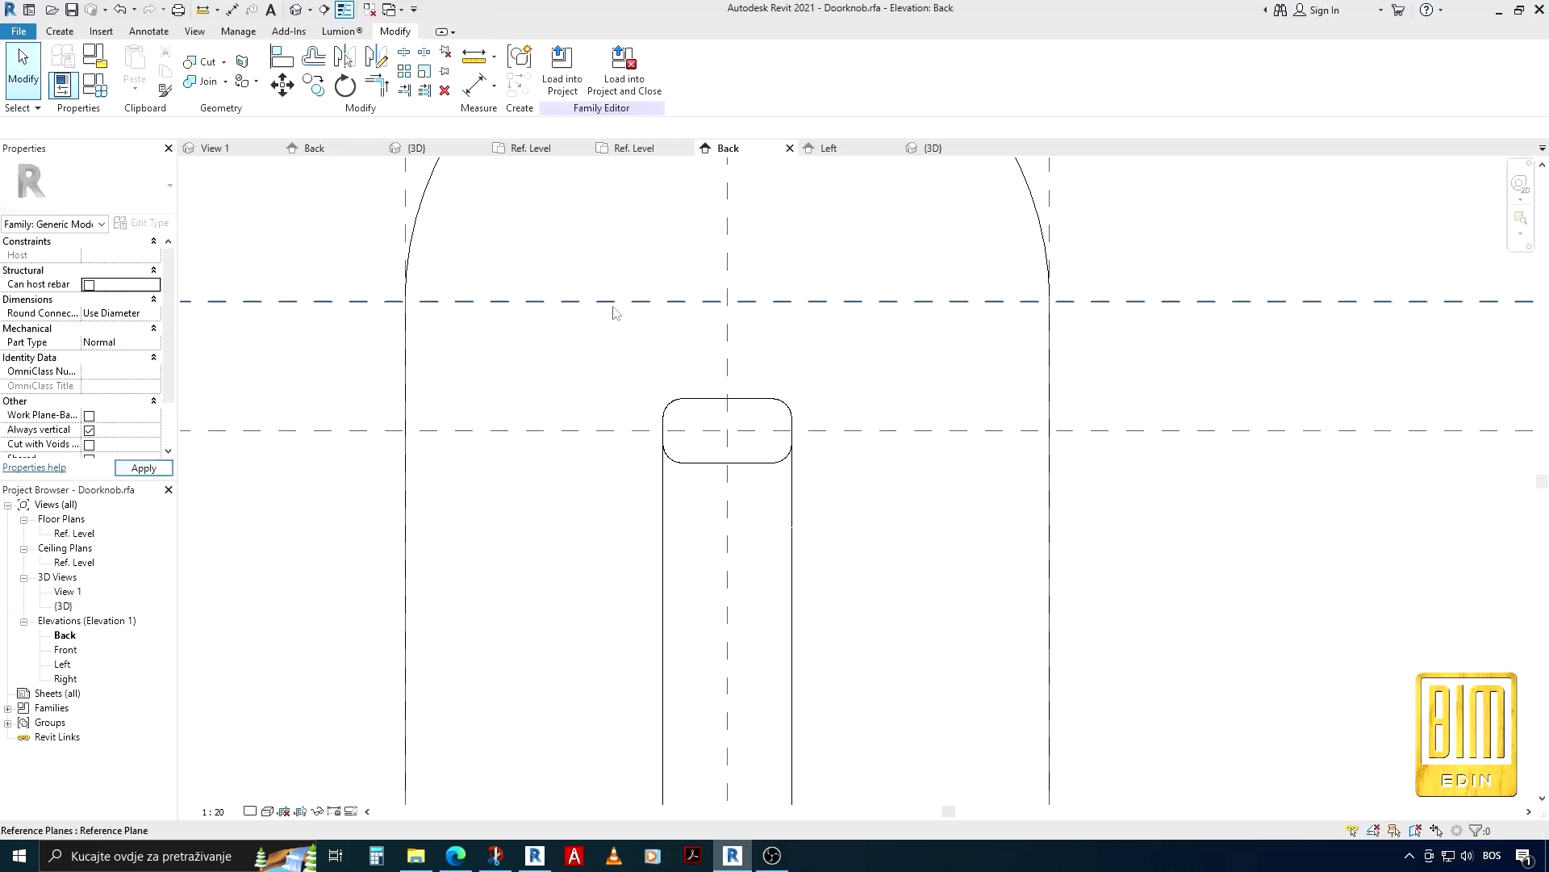
In 3D, select the doorknob and filter out reference lines, keeping only the two solids
scroll(658, 337, "down", 3)
scroll(658, 338, "down", 3)
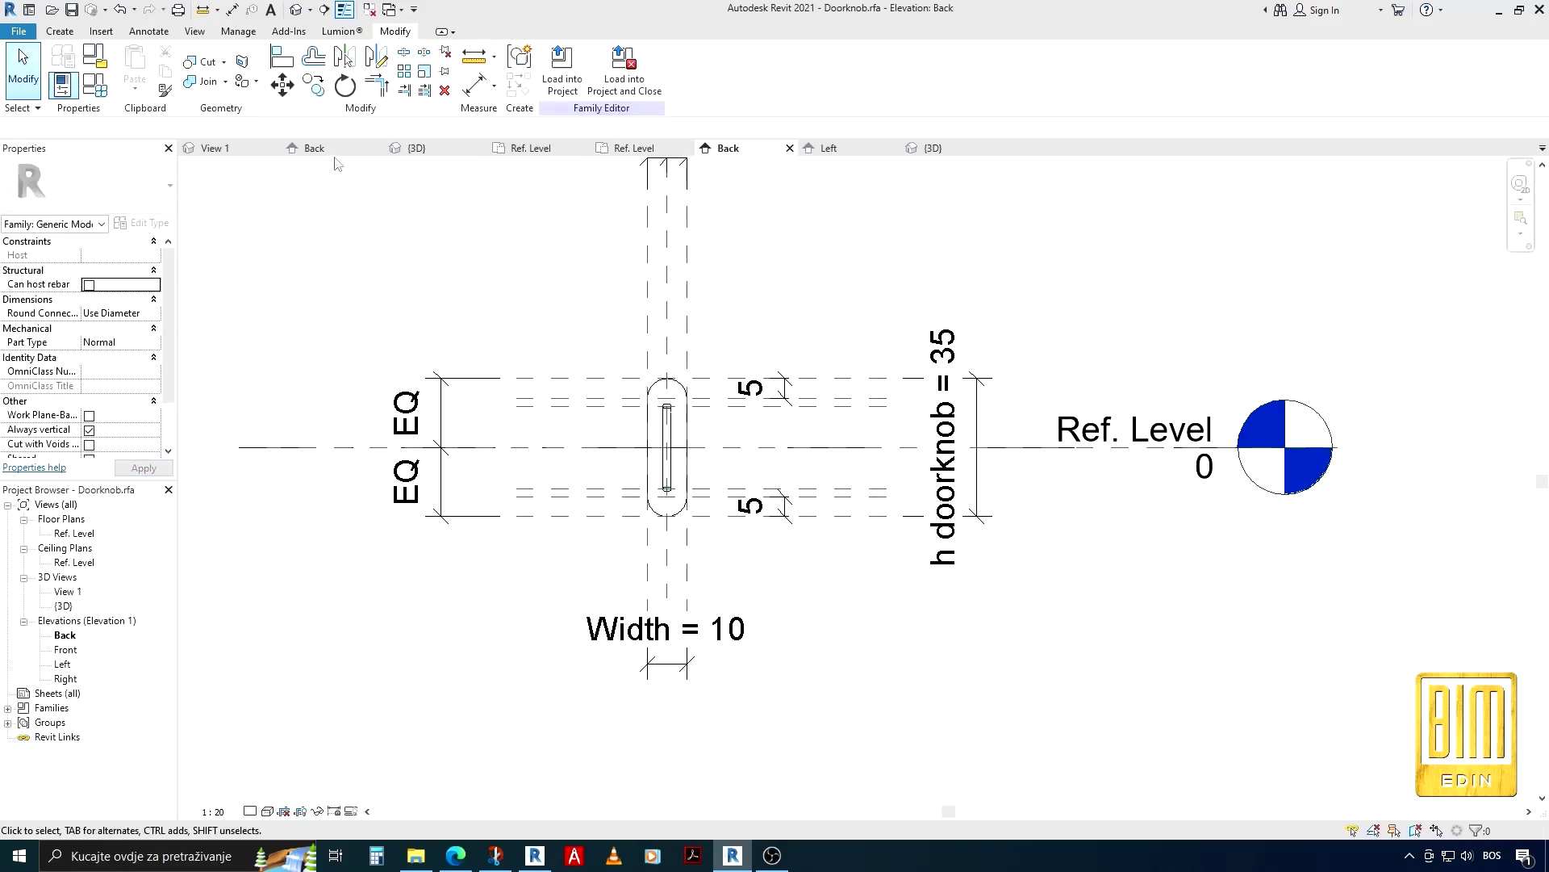
left_click(296, 9)
left_click_drag(533, 292, 869, 607)
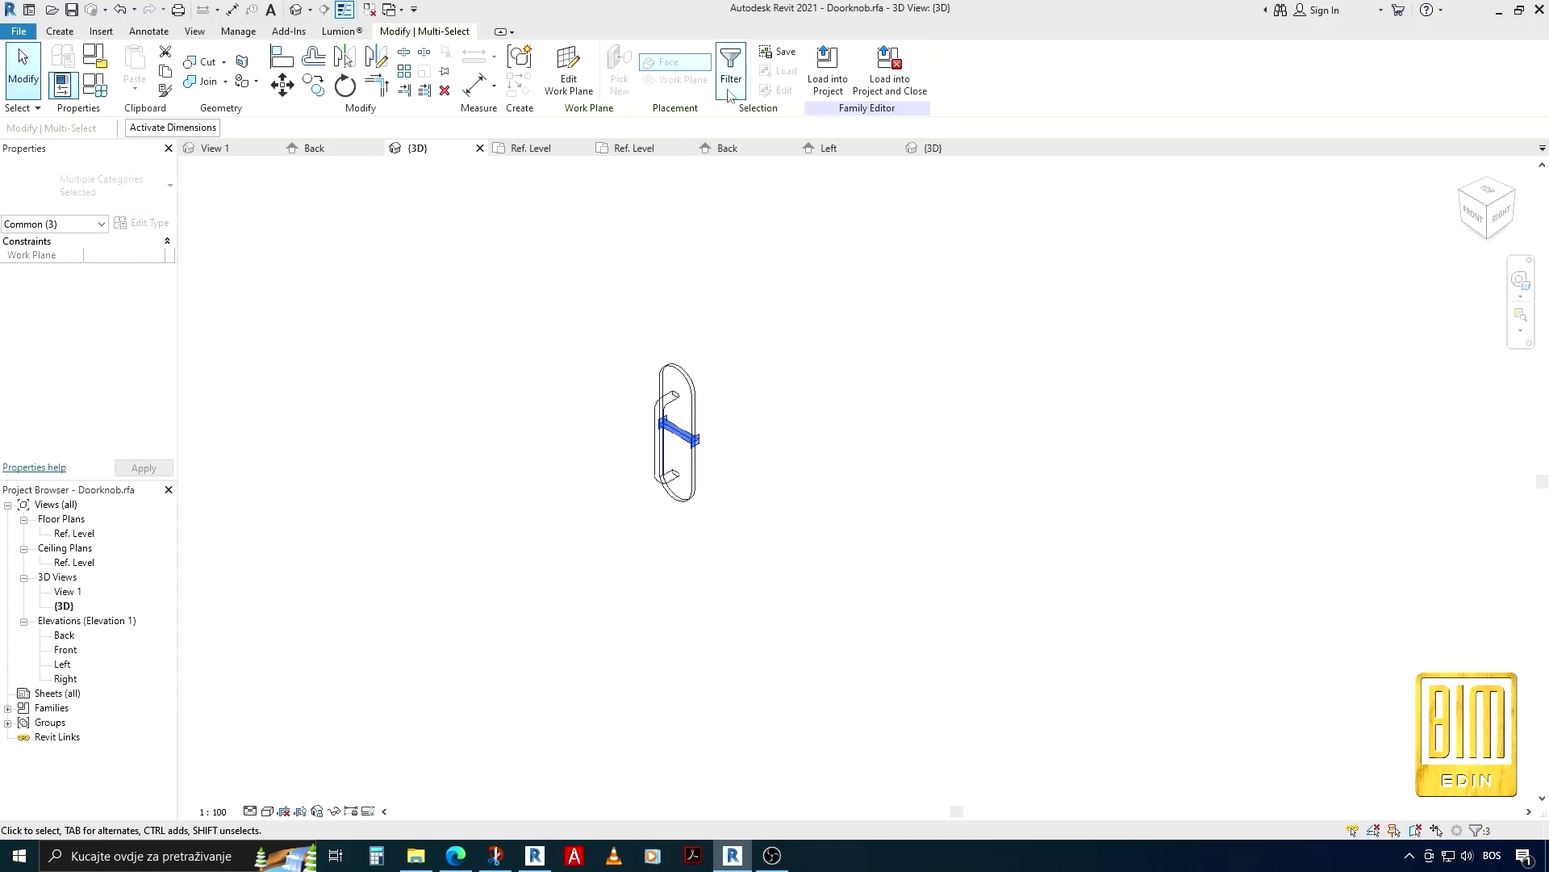
left_click(731, 73)
left_click(631, 335)
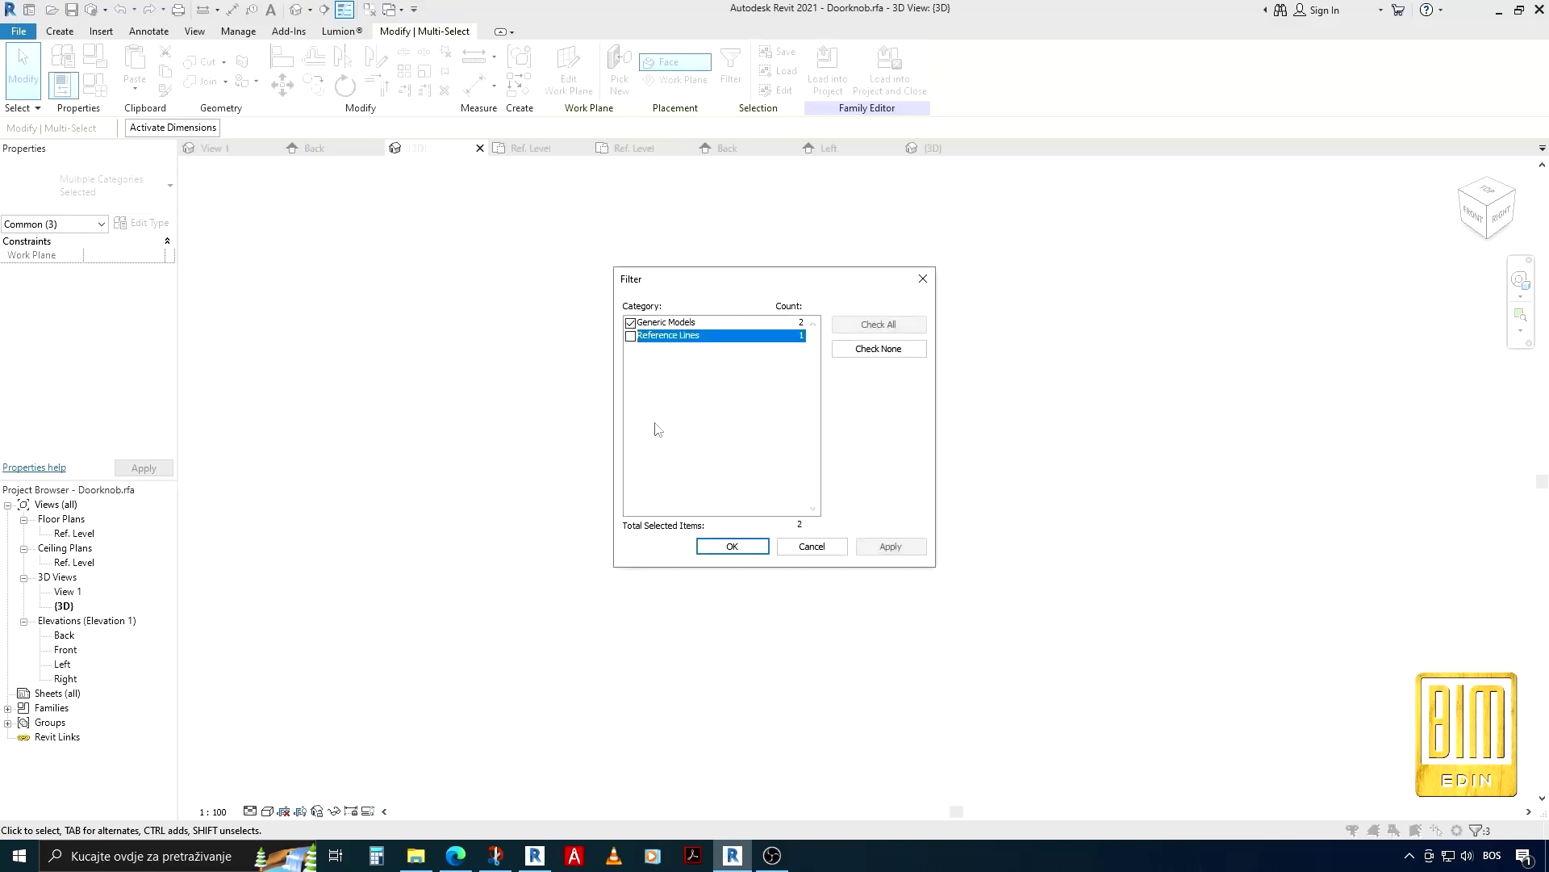
left_click(732, 547)
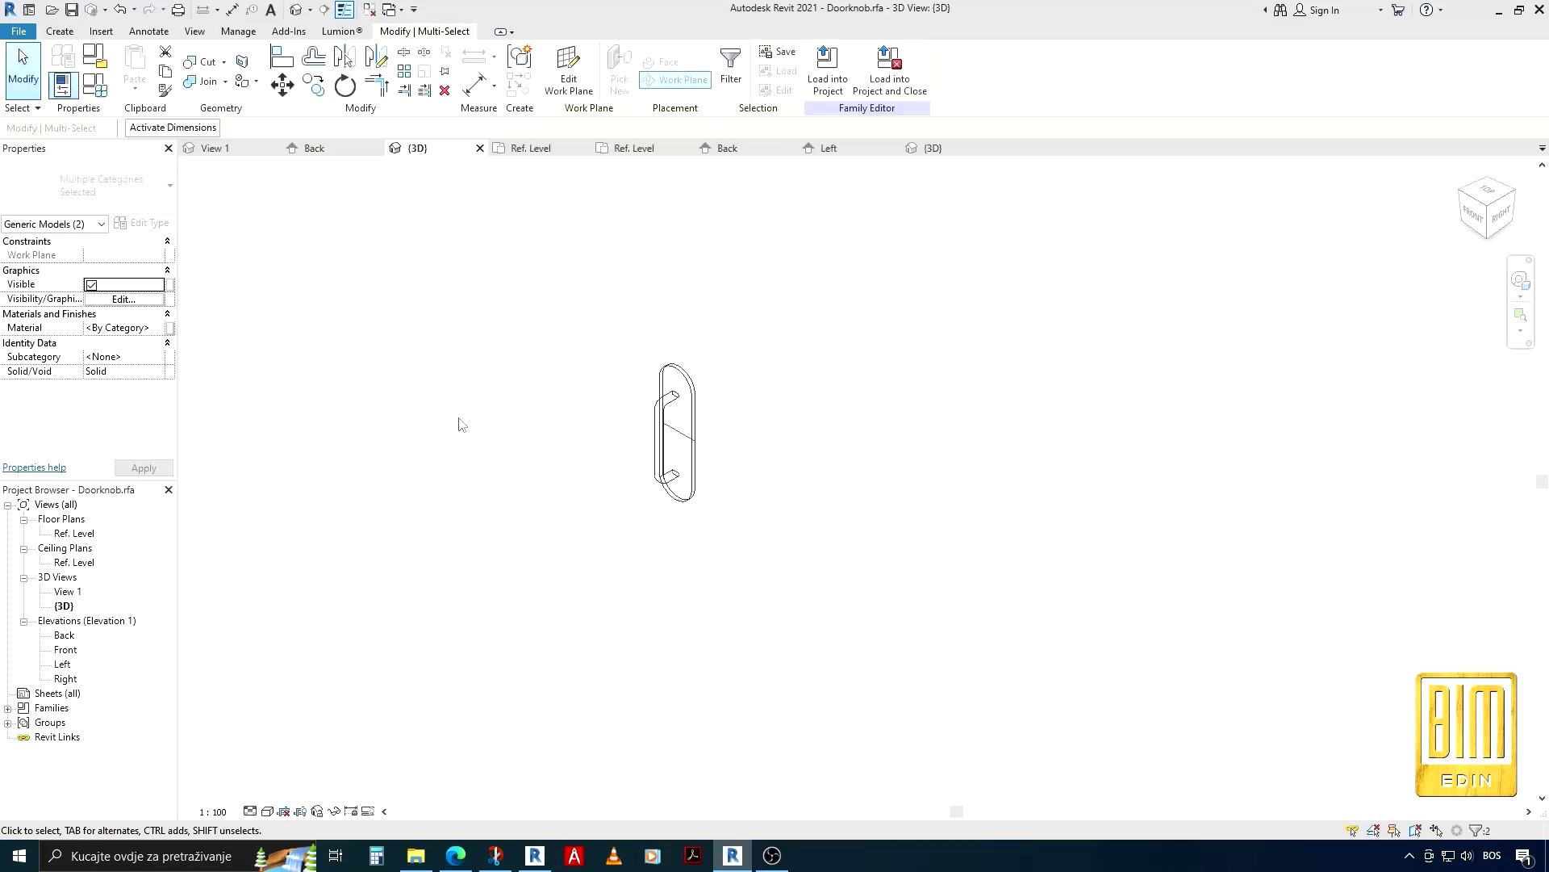
Associate the solids' Material with a new parameter named Material doorknob
left_click(169, 328)
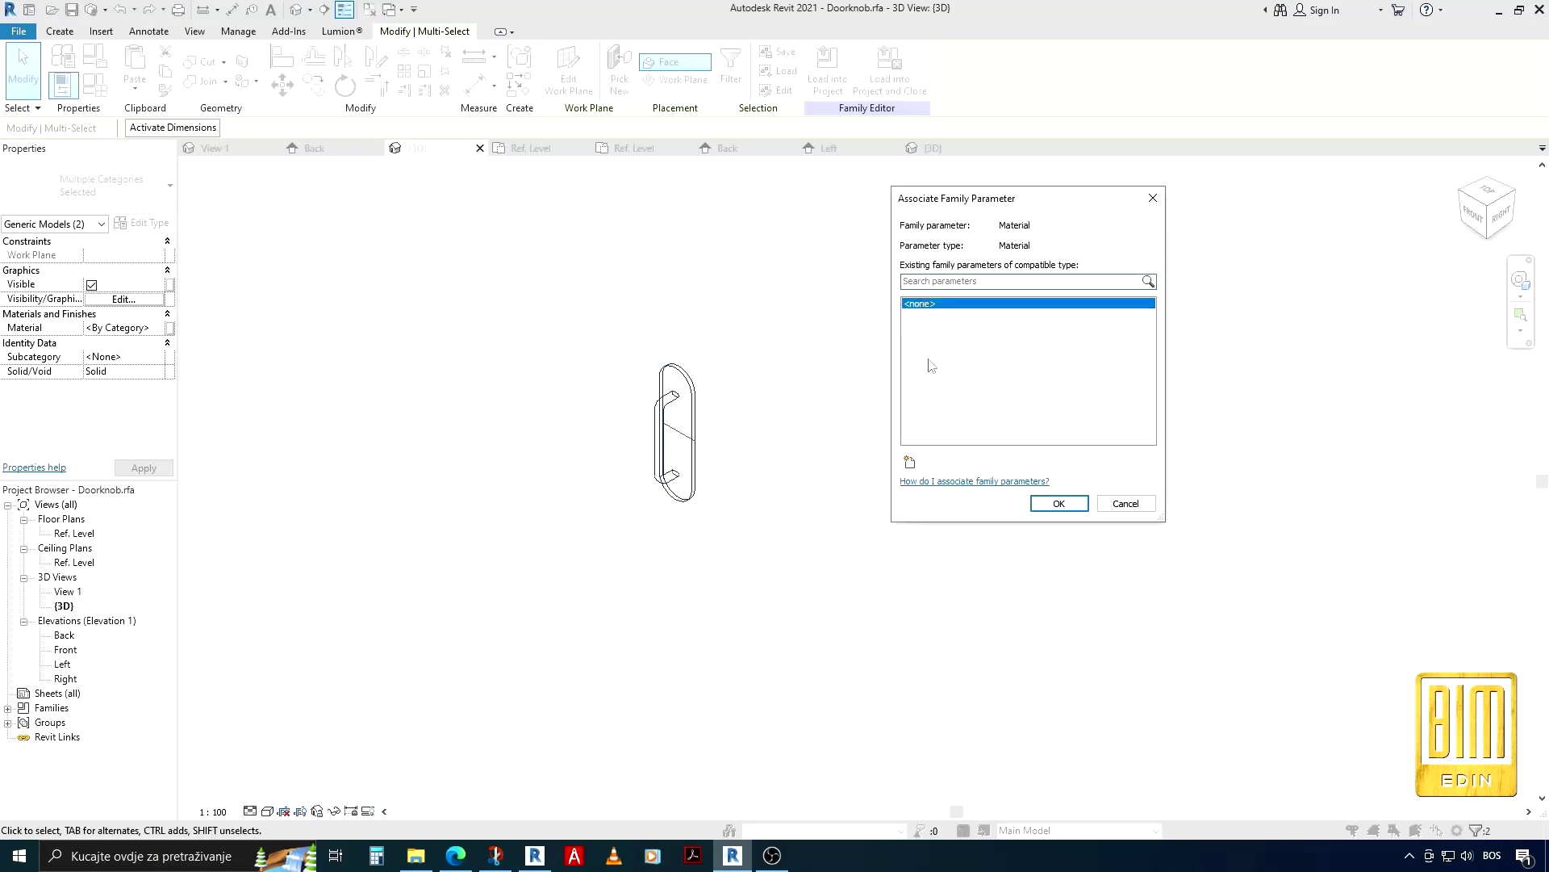
left_click(909, 462)
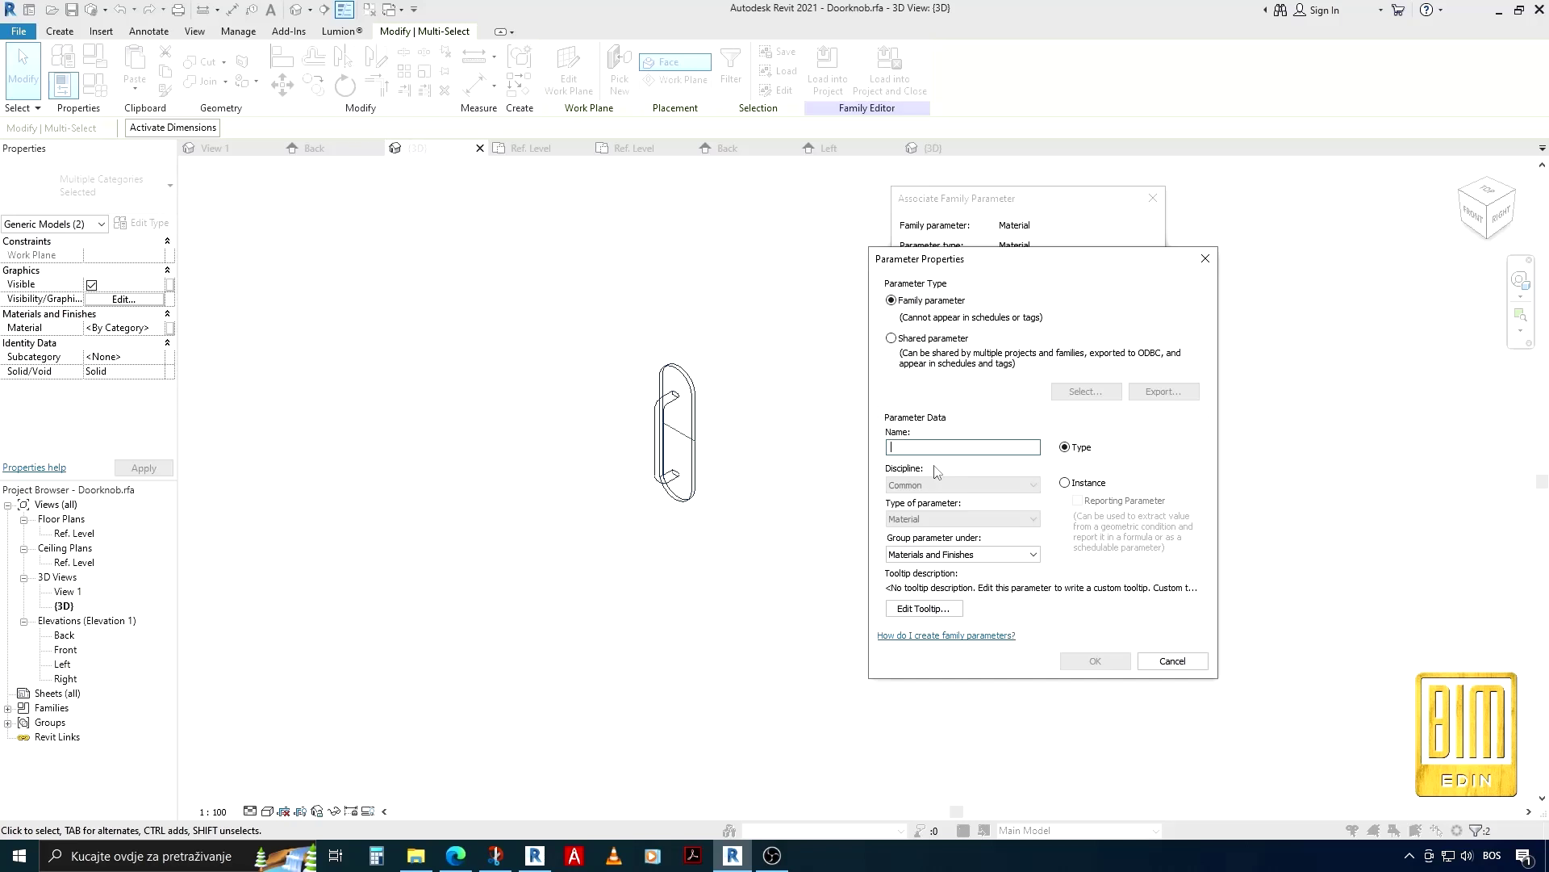
type("materij")
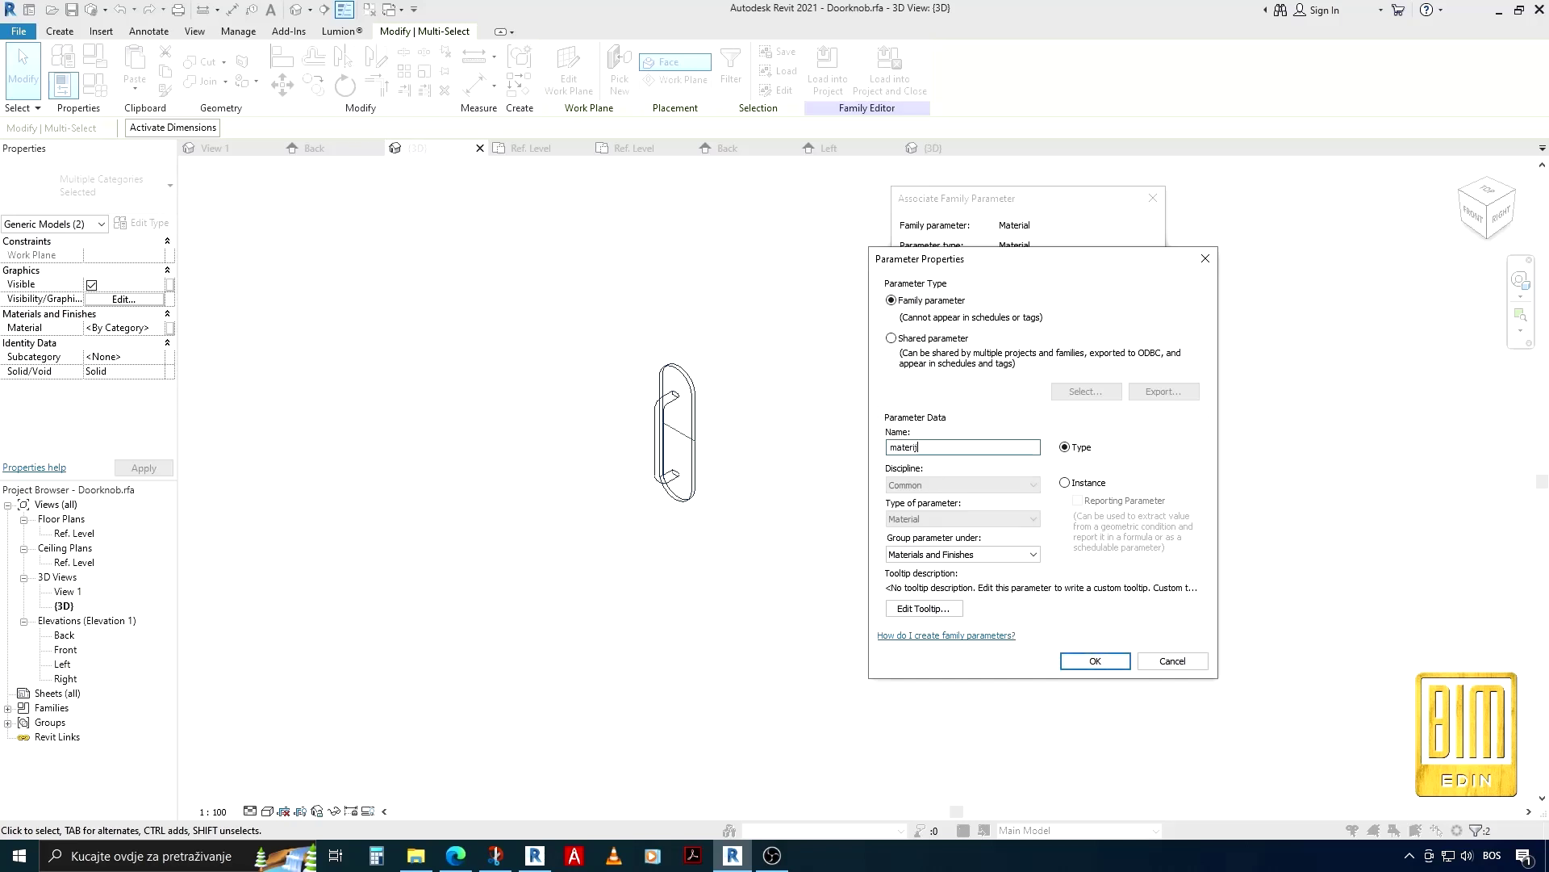
key("BackSpace")
key("BackSpace")
key("BackSpace")
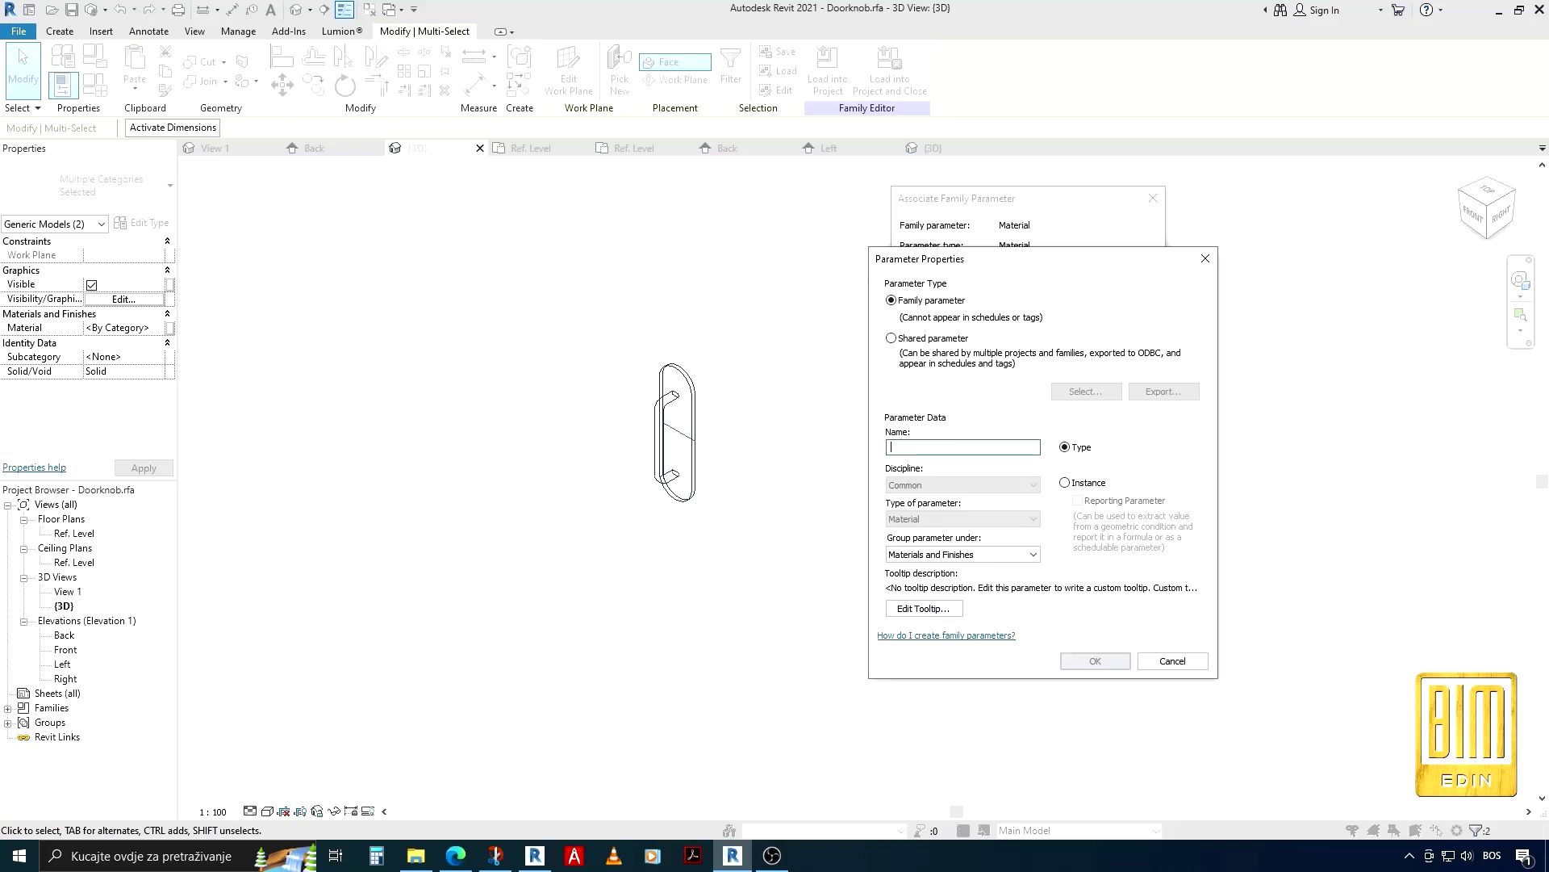
type("Material doorknob")
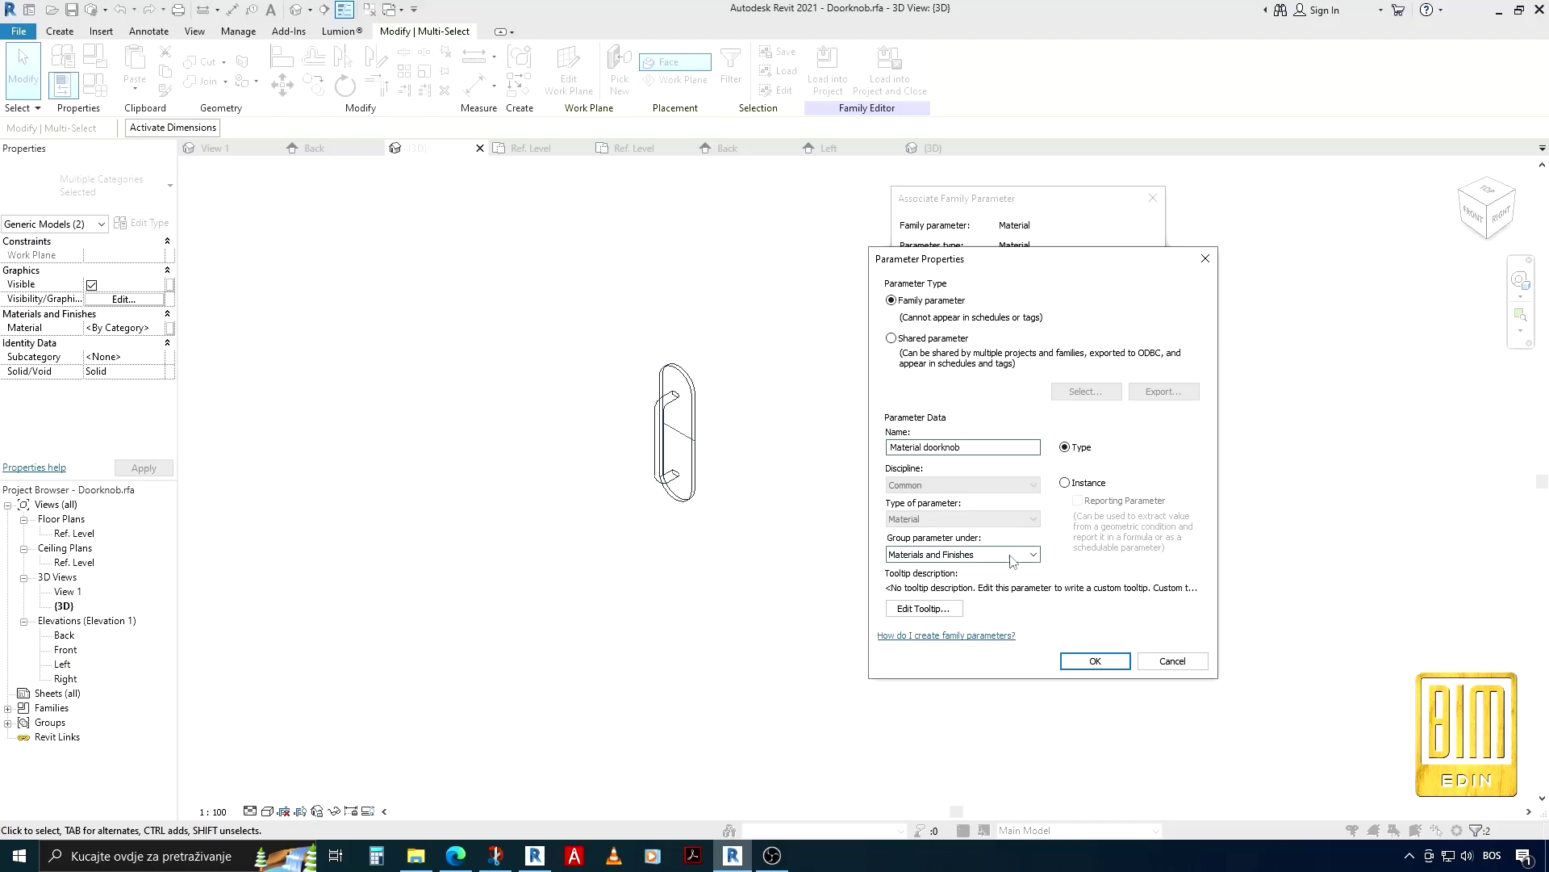
left_click(1093, 660)
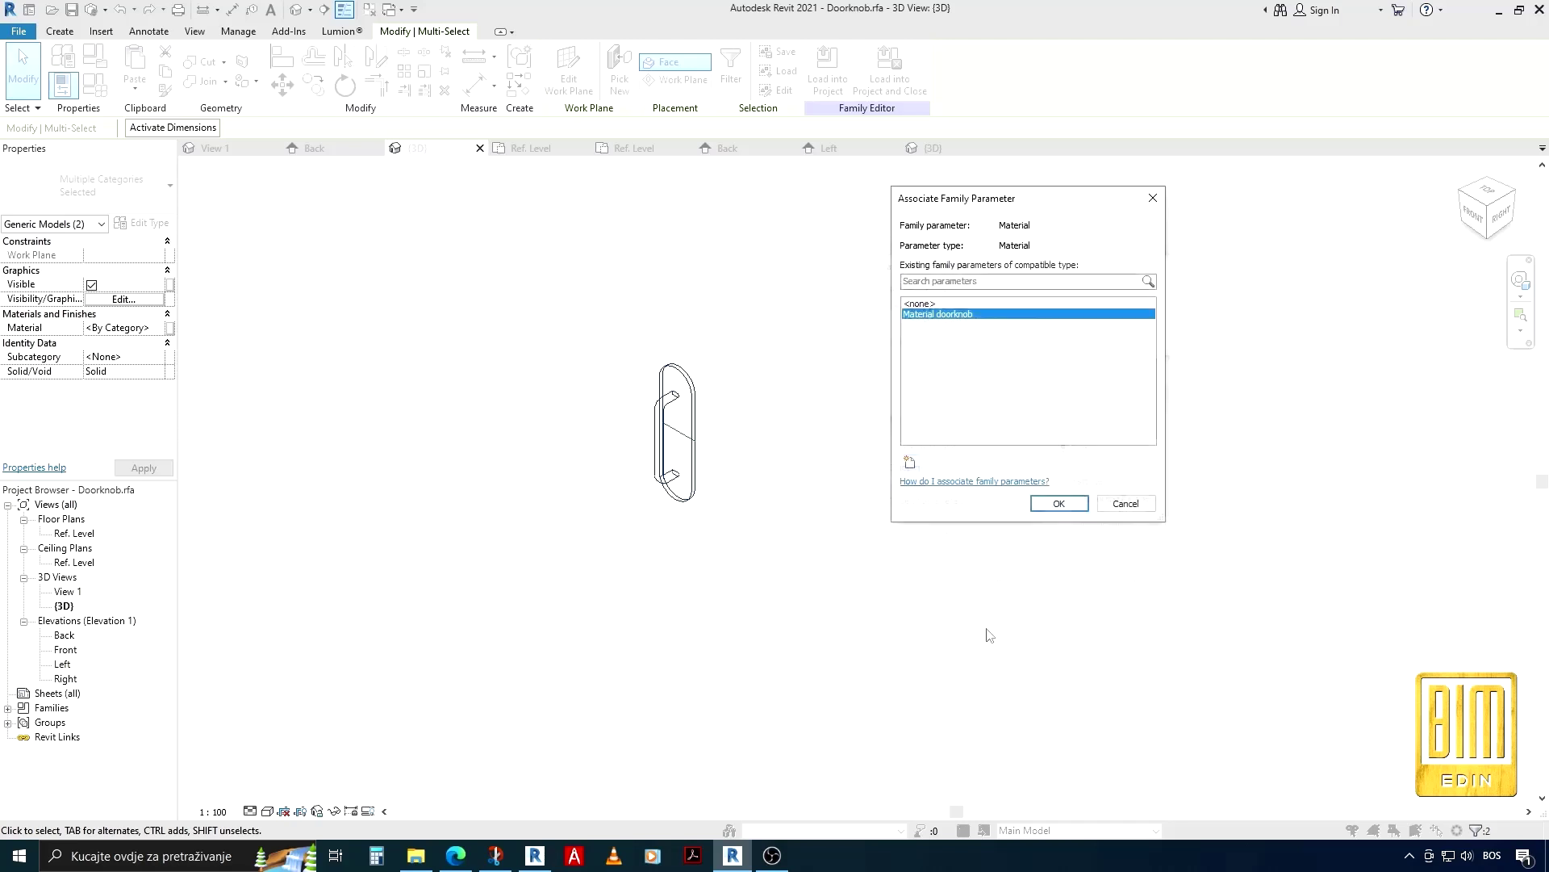
left_click(1059, 503)
left_click(834, 529)
Reload the doorknob into Zig zag line.rfa, overwriting it, and open its type properties
left_click(563, 71)
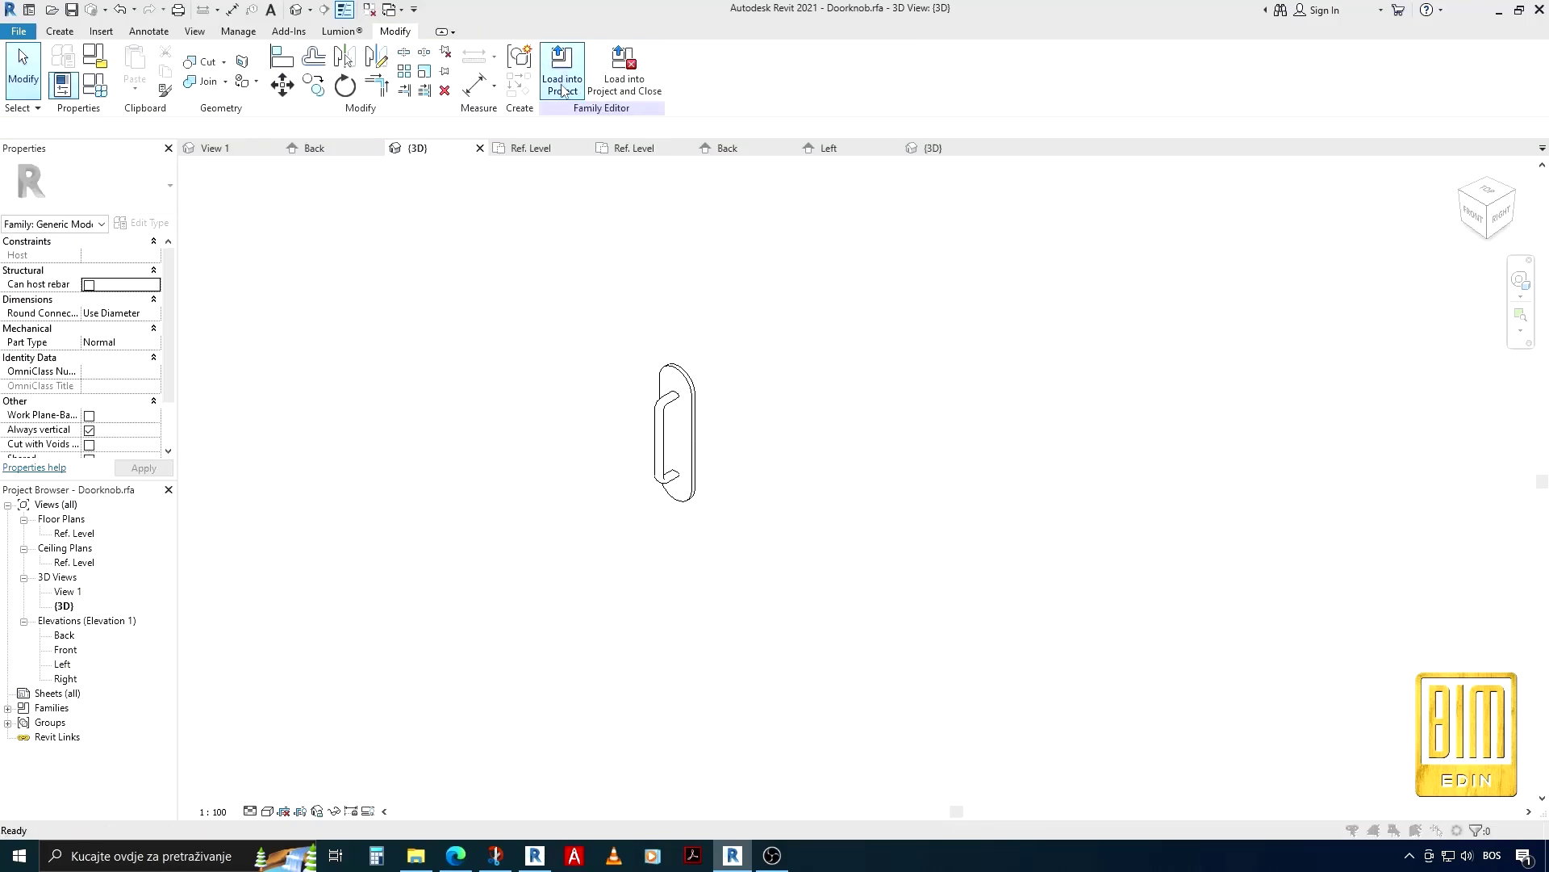
left_click(732, 549)
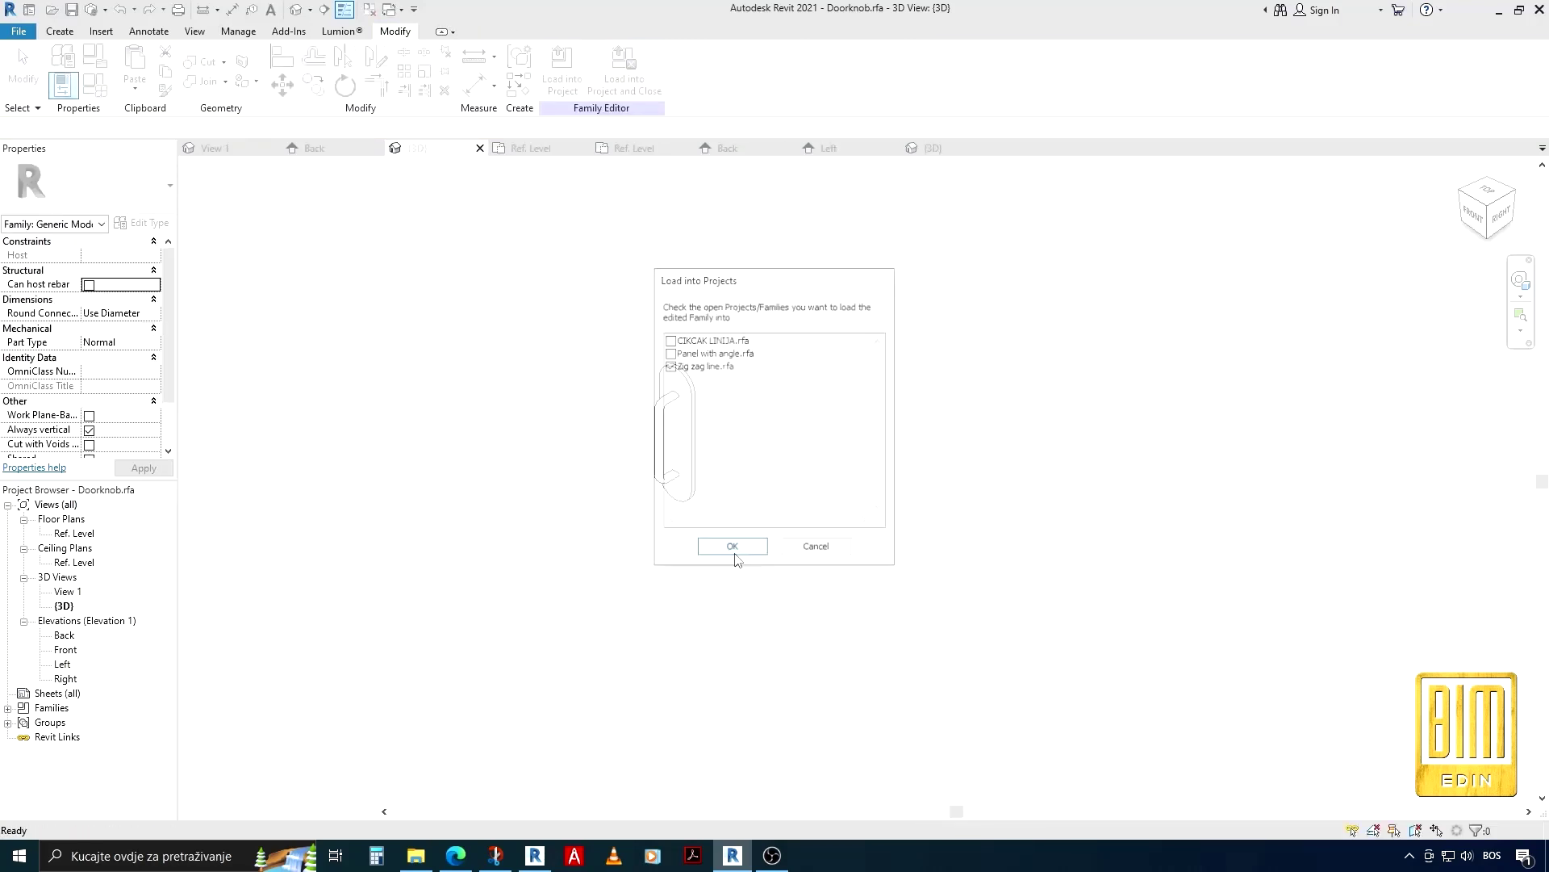
left_click(686, 385)
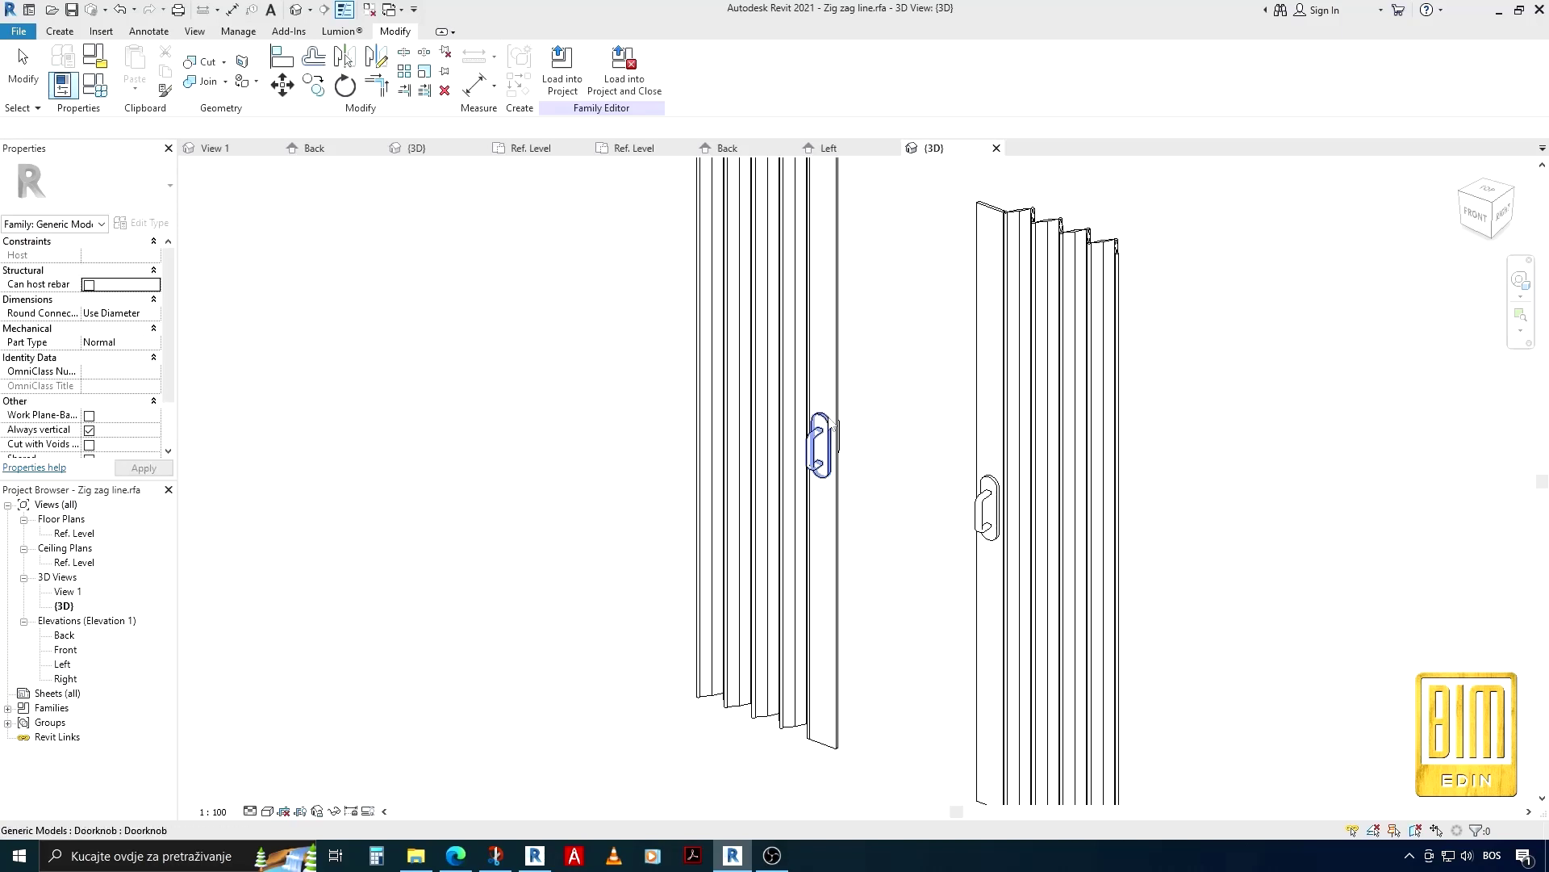
left_click(819, 444)
left_click(151, 226)
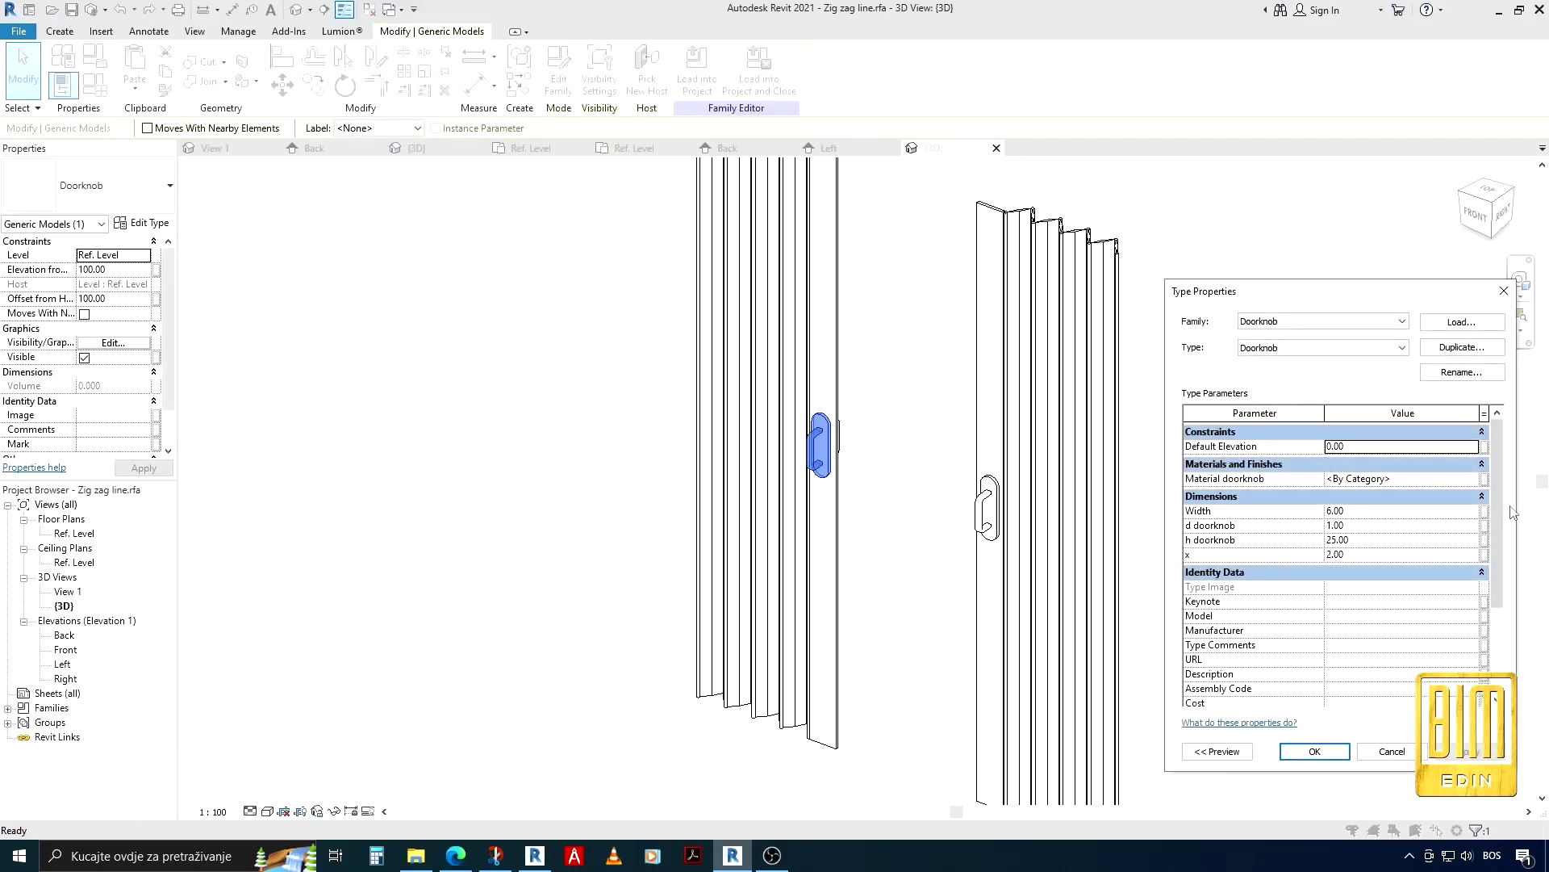
Associate the doorknob's Width with a new parameter named Doorknob width
left_click(1485, 511)
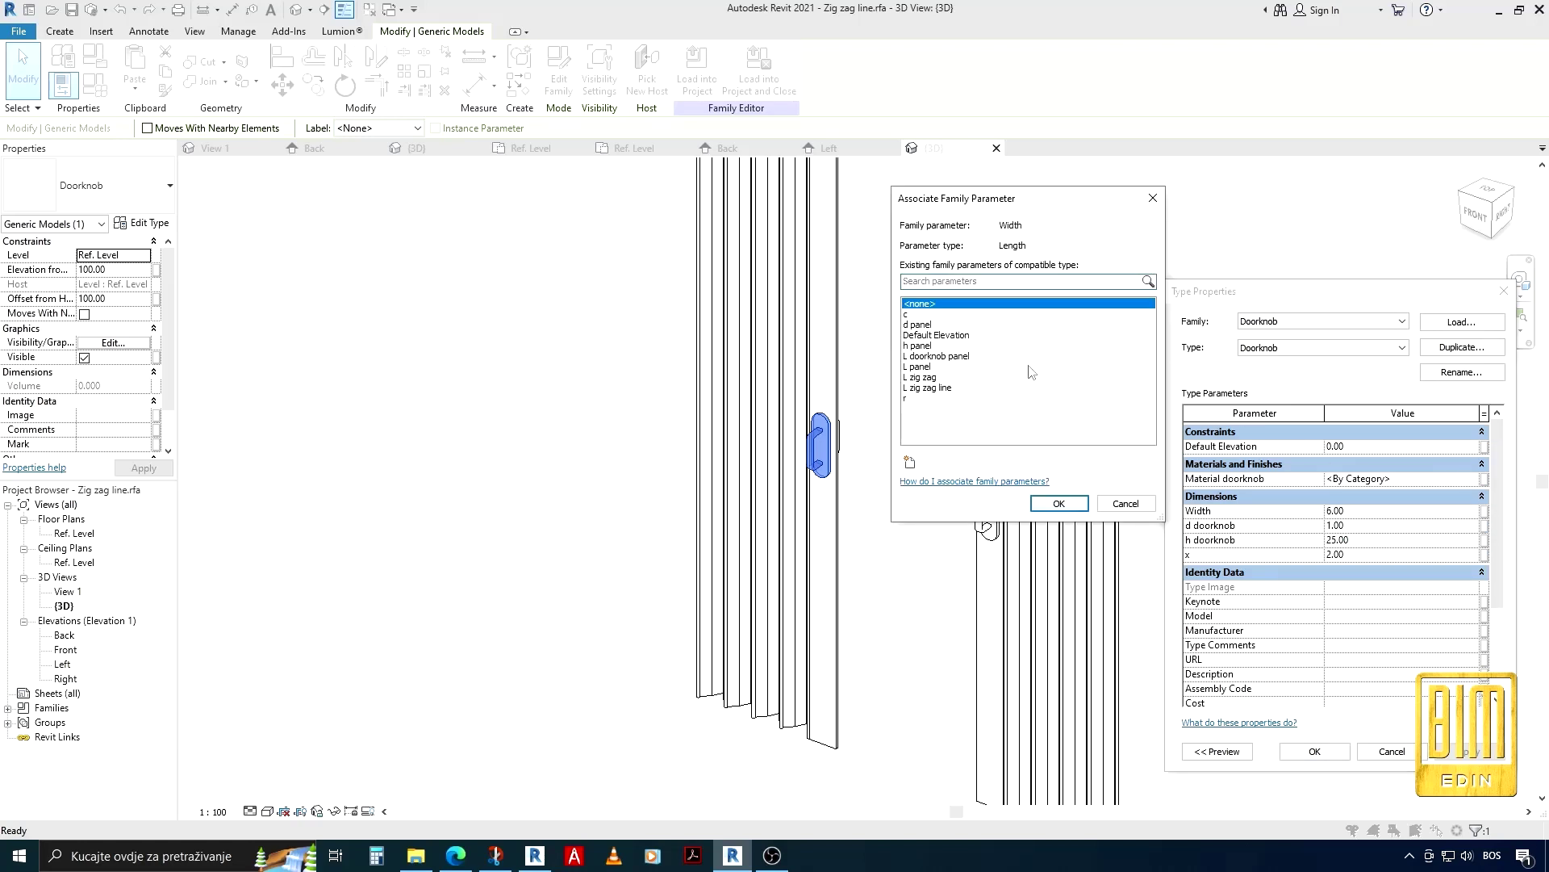
left_click(909, 462)
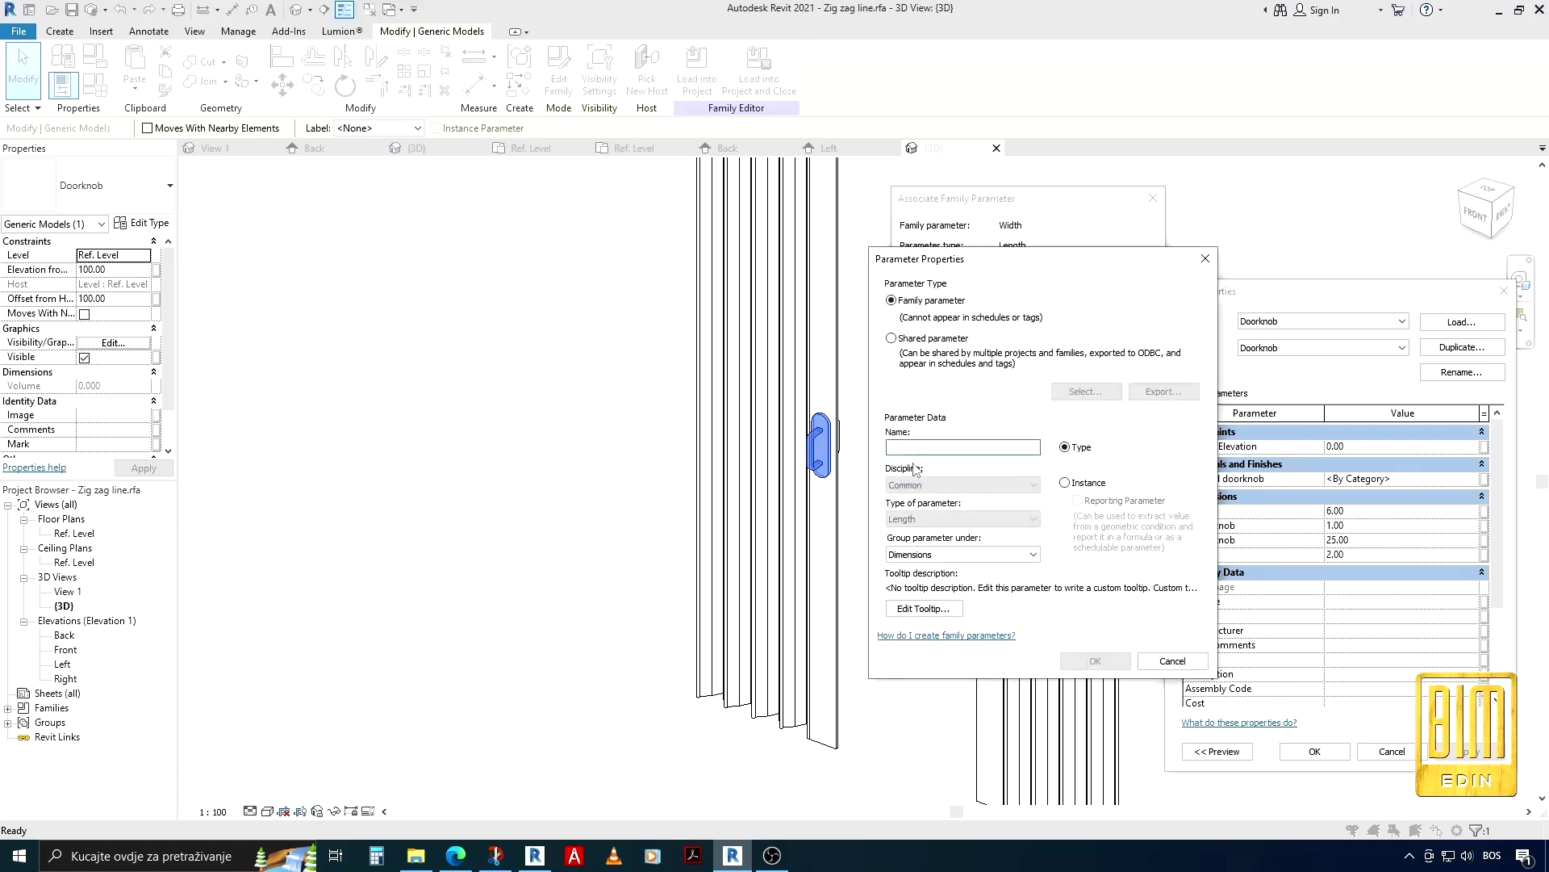
type("do")
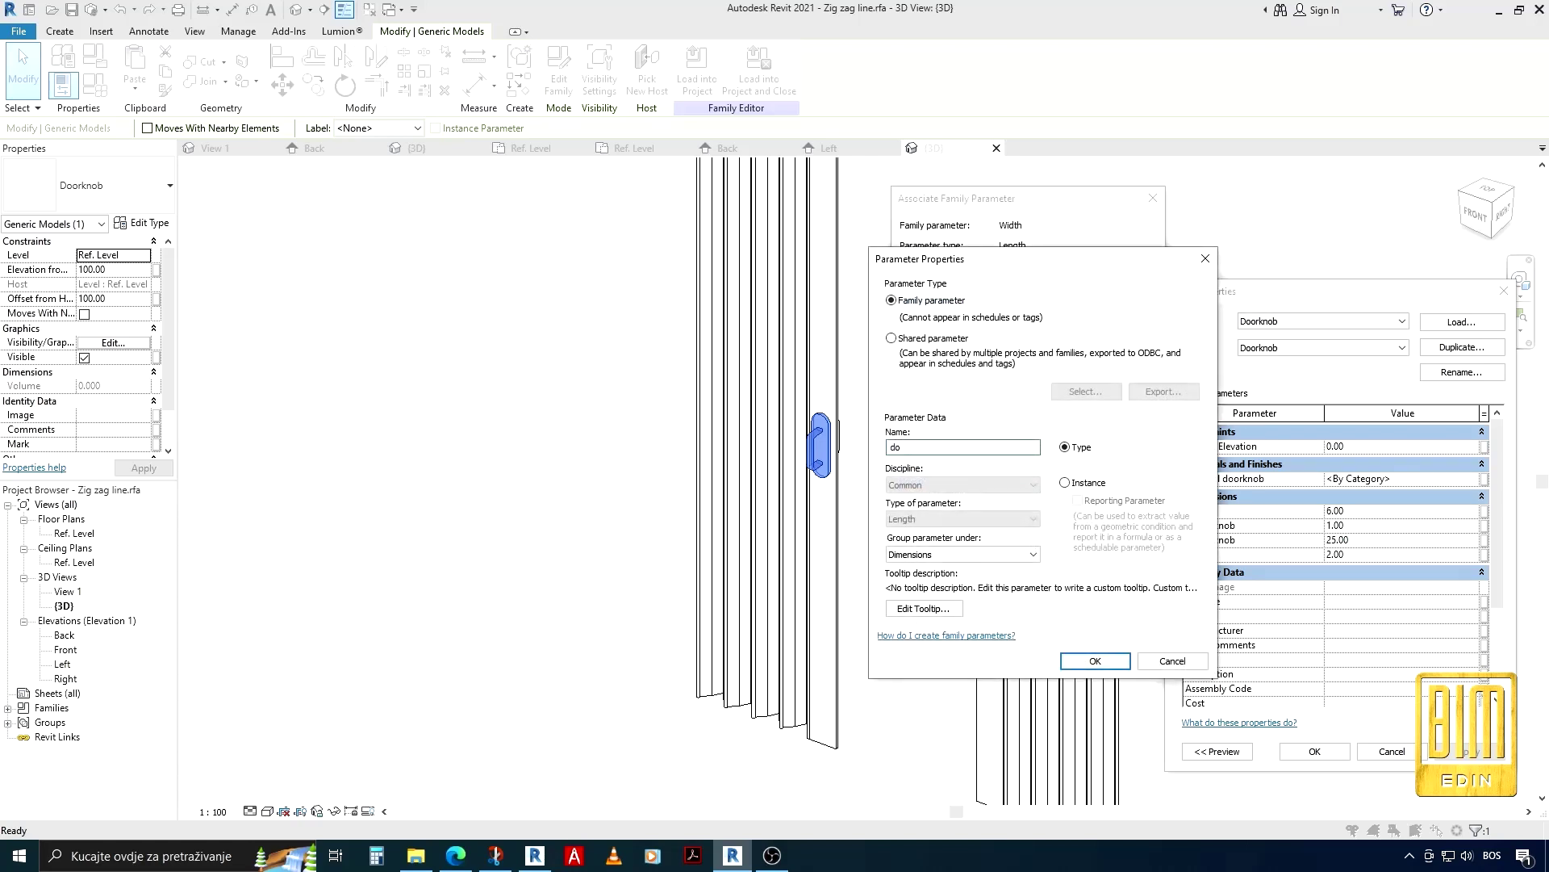
key("BackSpace")
key("BackSpace")
type("Do")
left_click(1096, 662)
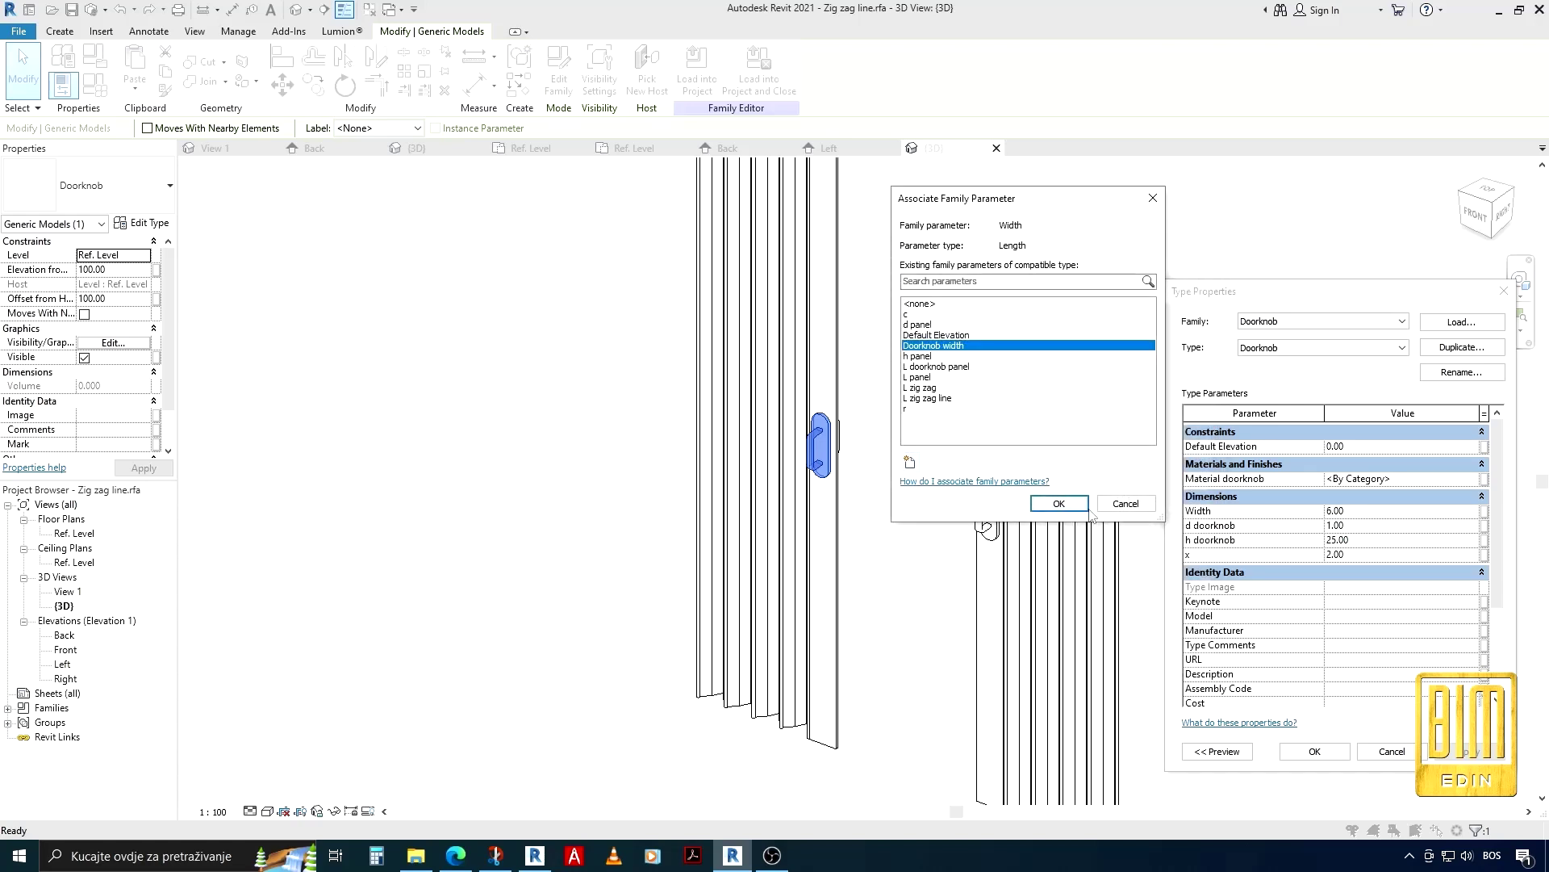
left_click(1087, 508)
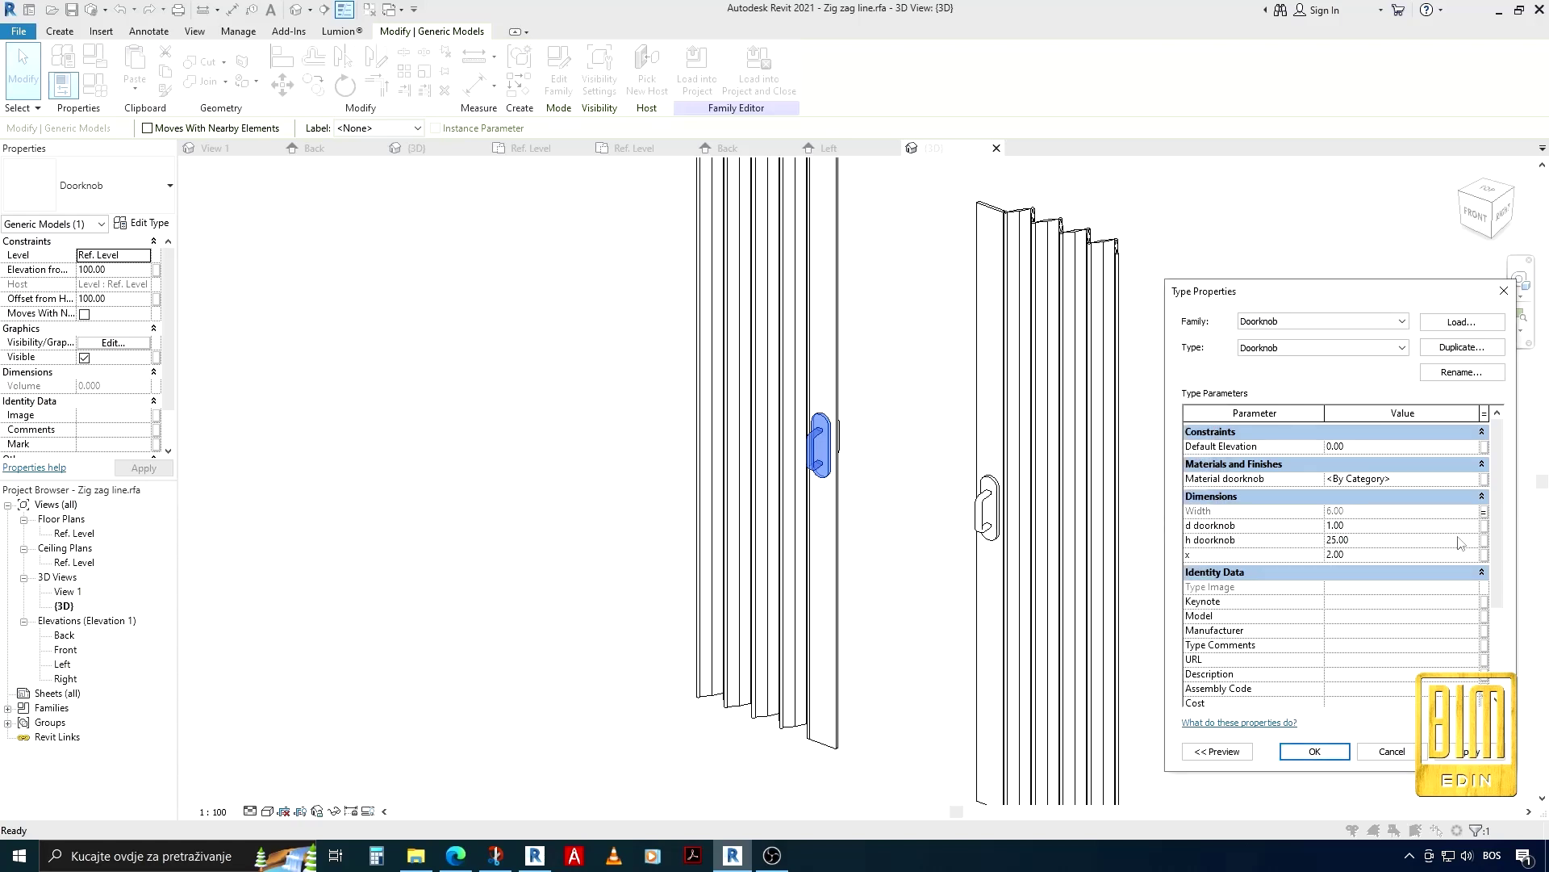
left_click(1484, 526)
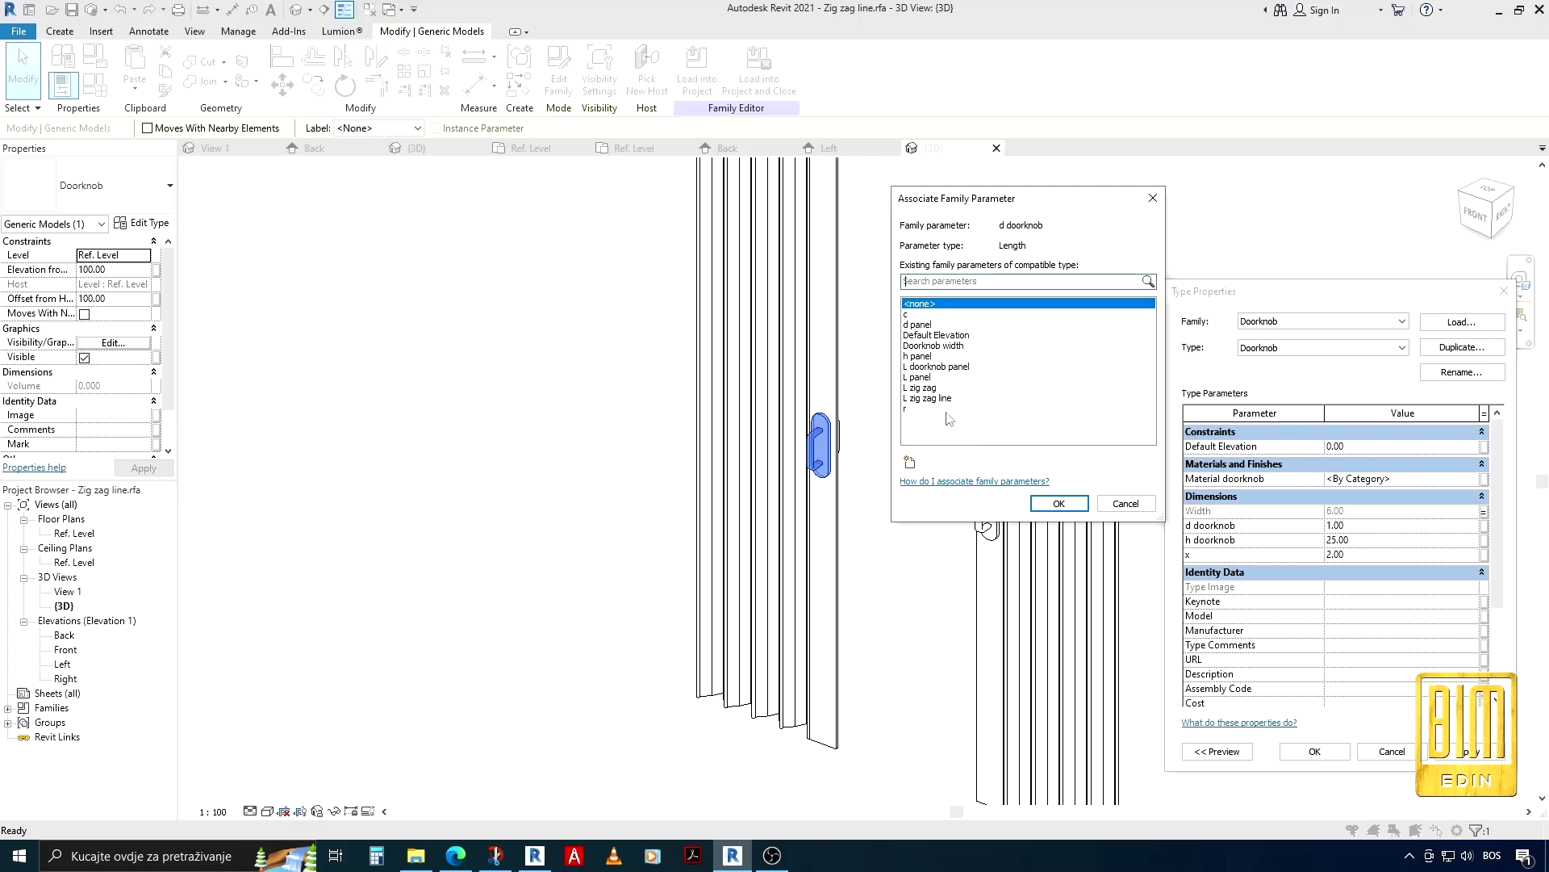
Link the doorknob's d doorknob to a new host parameter named d doorknob
left_click(910, 462)
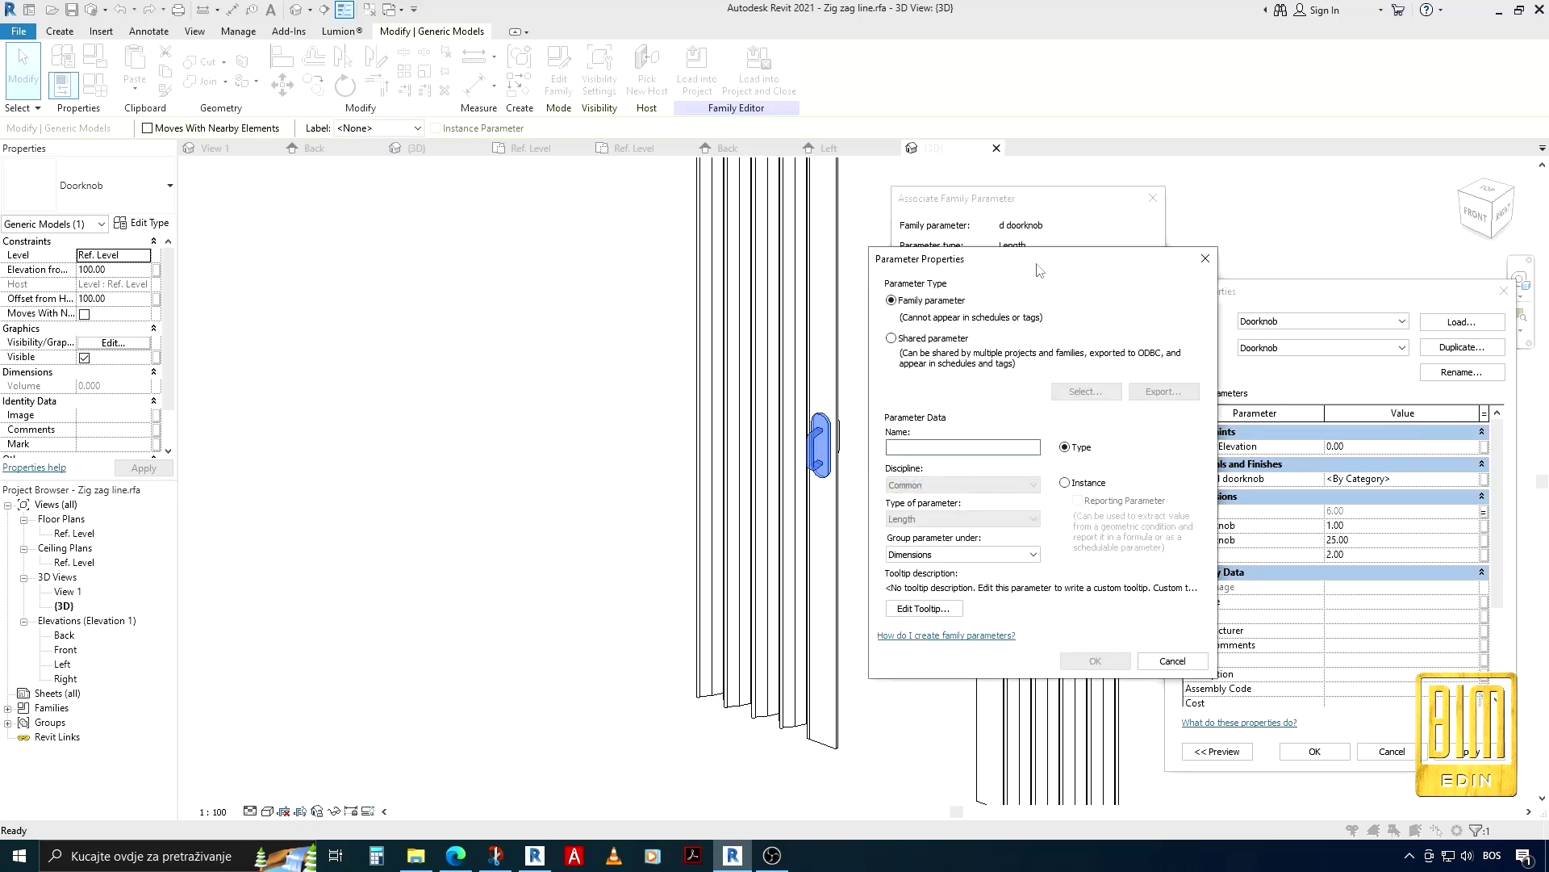
left_click_drag(1038, 266, 818, 263)
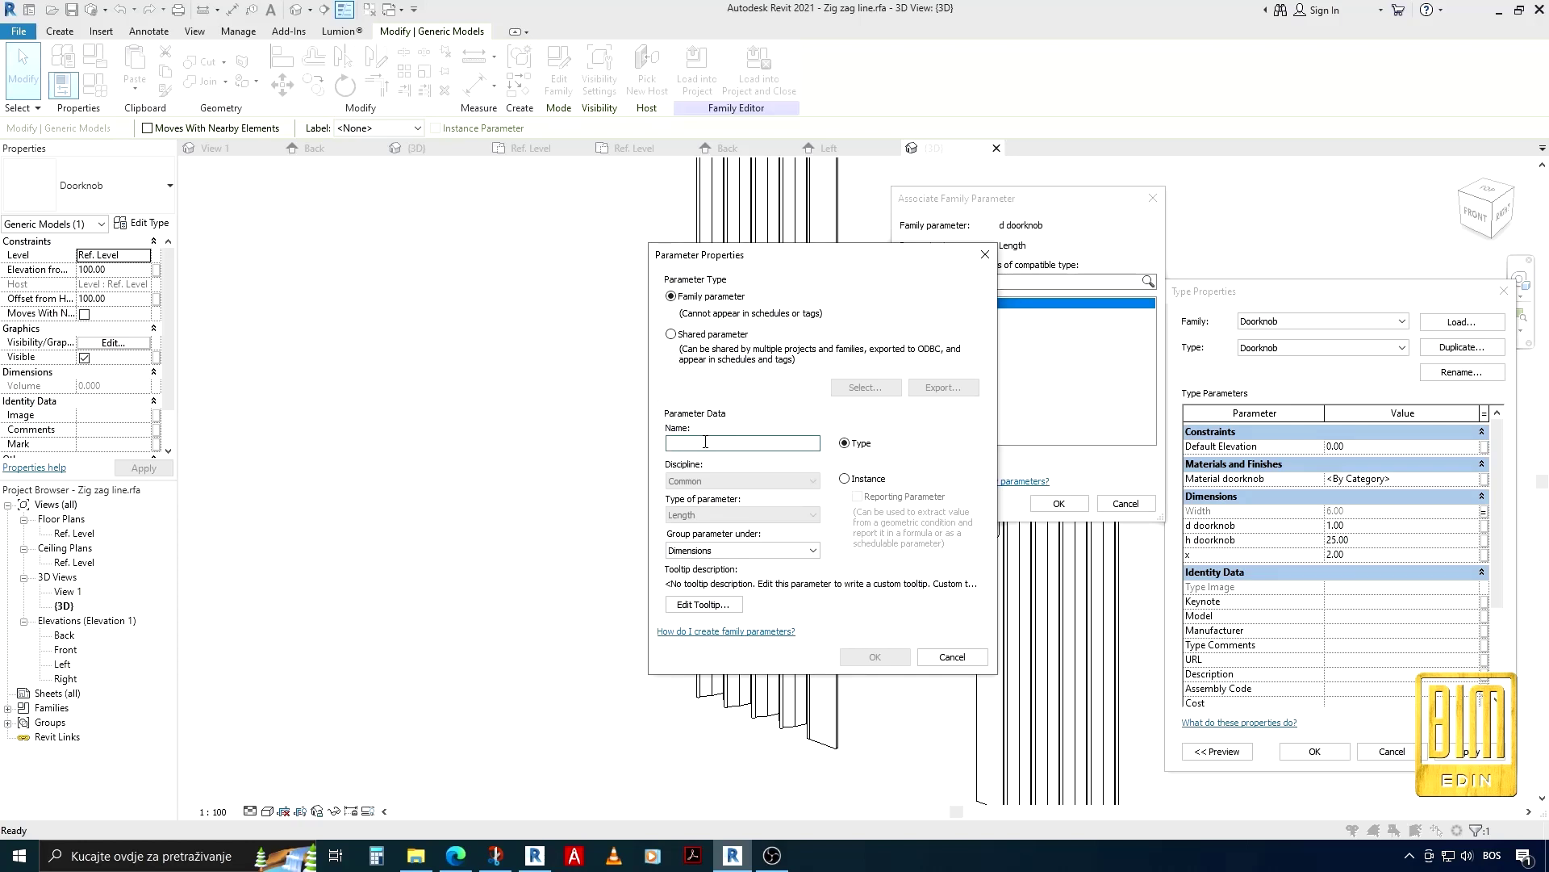
type("d doorknob")
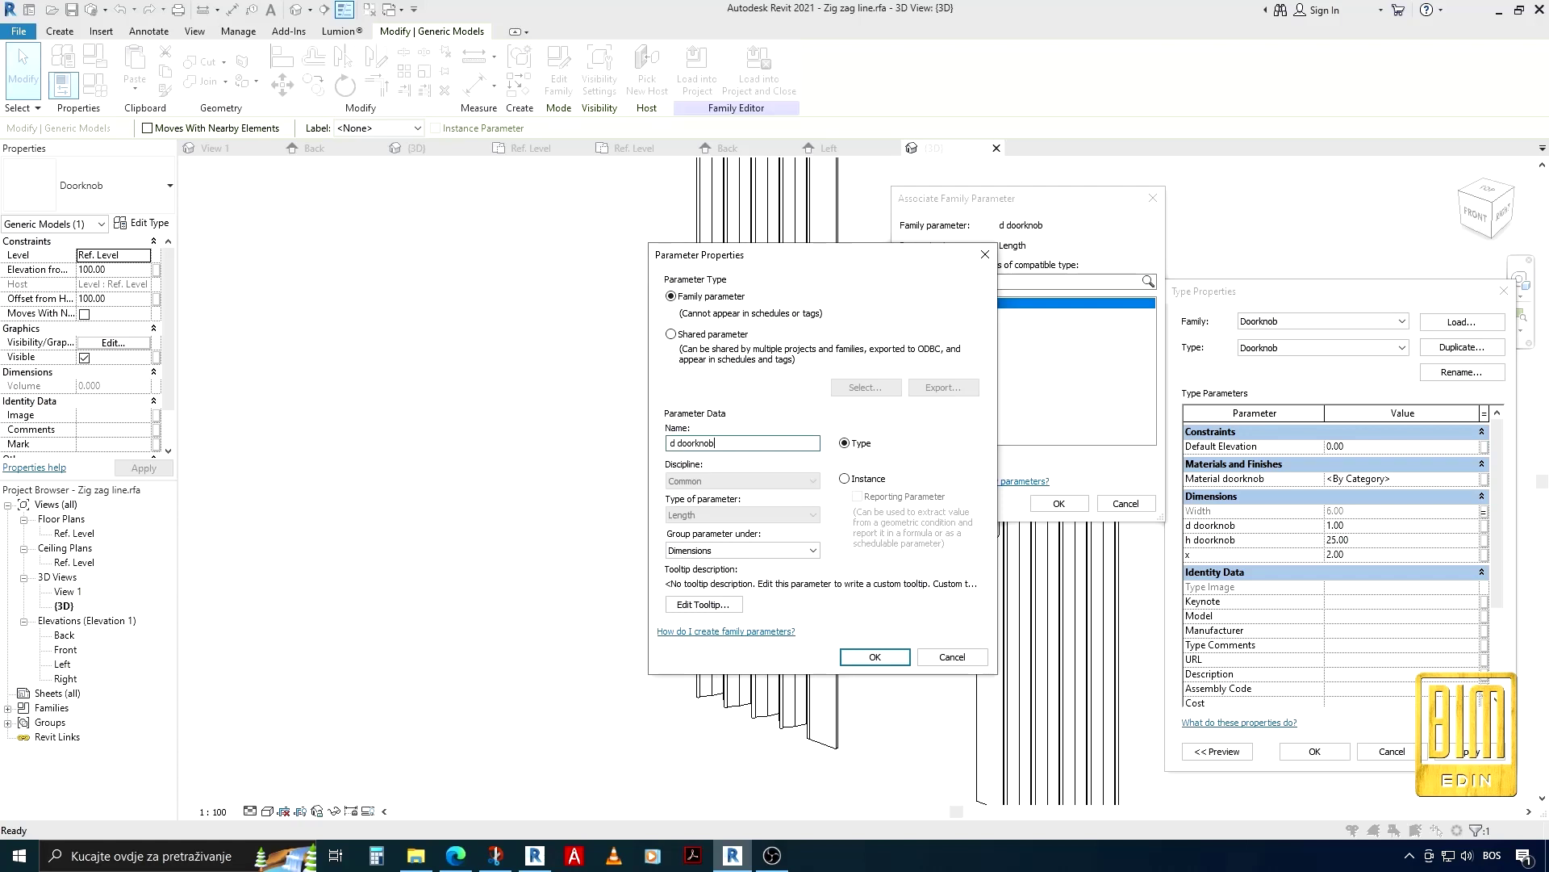
left_click(868, 655)
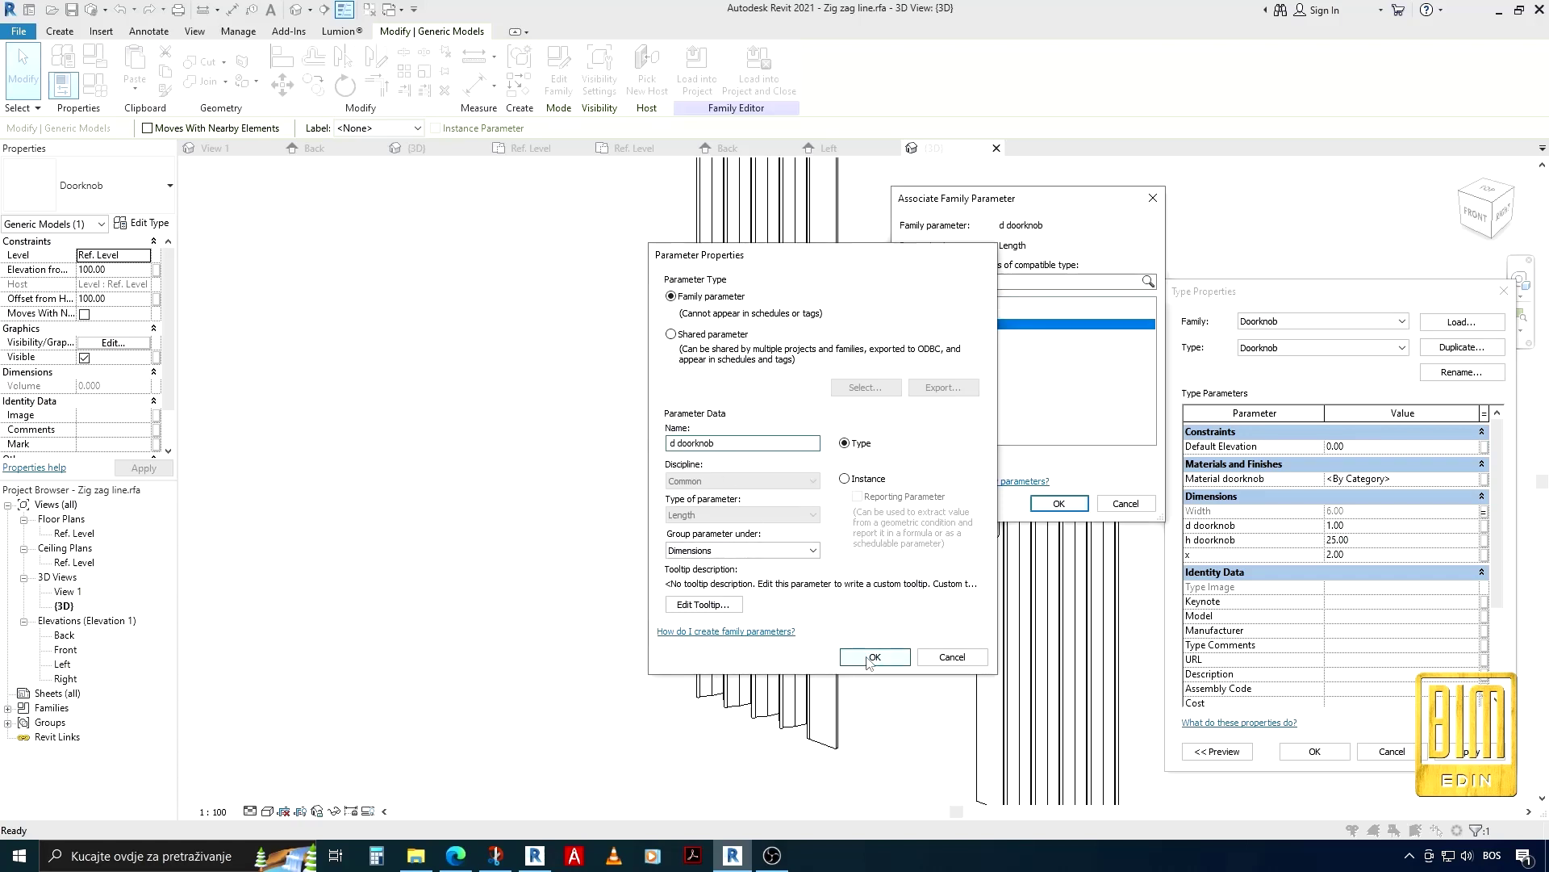
left_click(1073, 510)
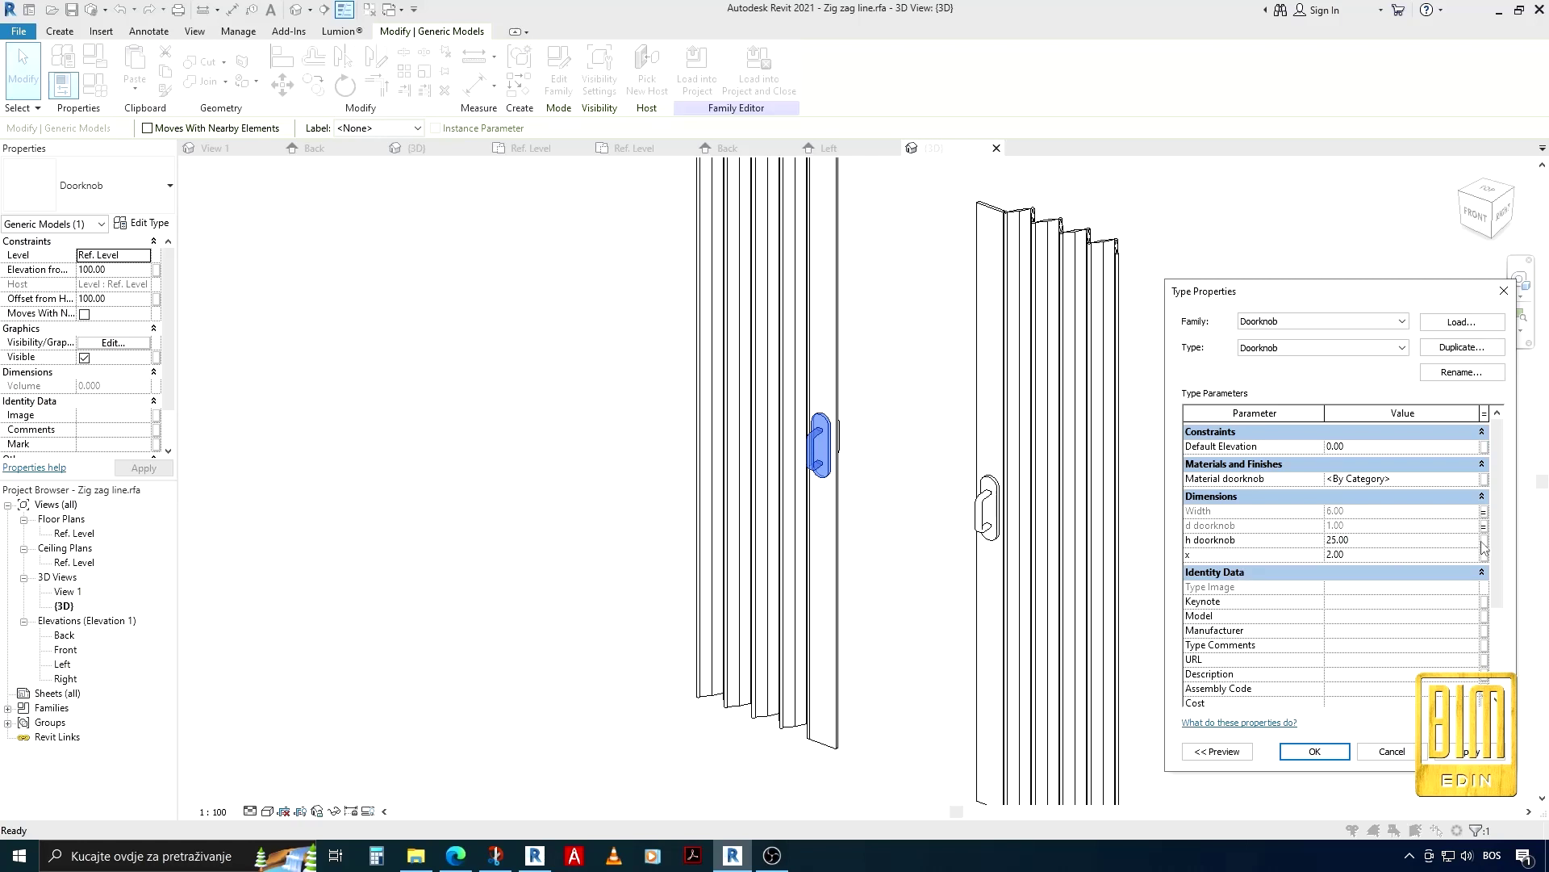
Link the doorknob's h doorknob to a new host parameter named Doorknob h
left_click(1483, 540)
left_click(908, 464)
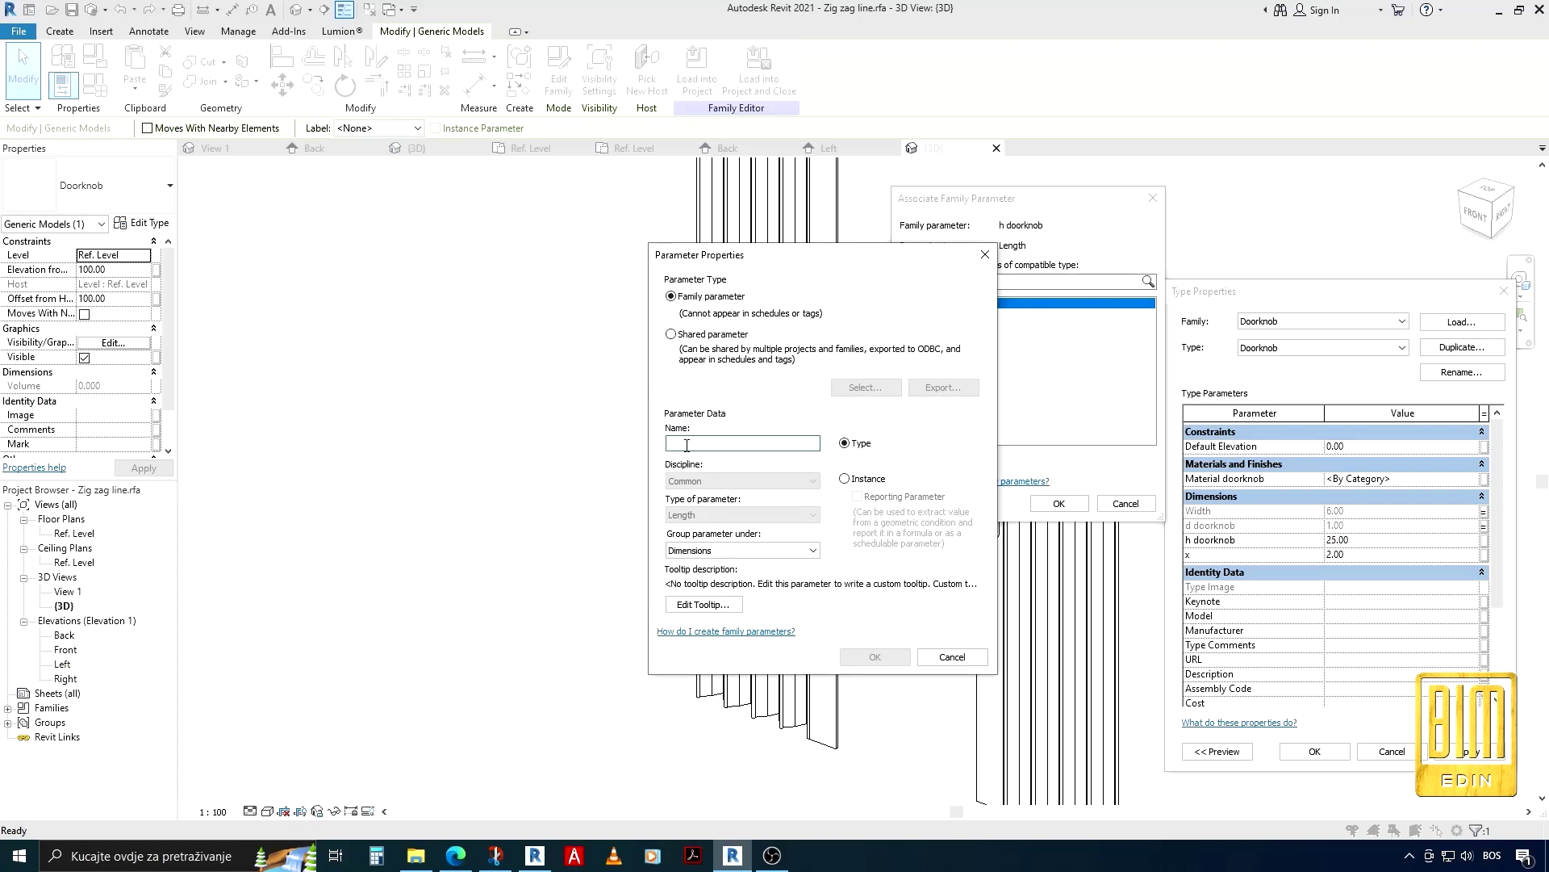
type("Doorknob h")
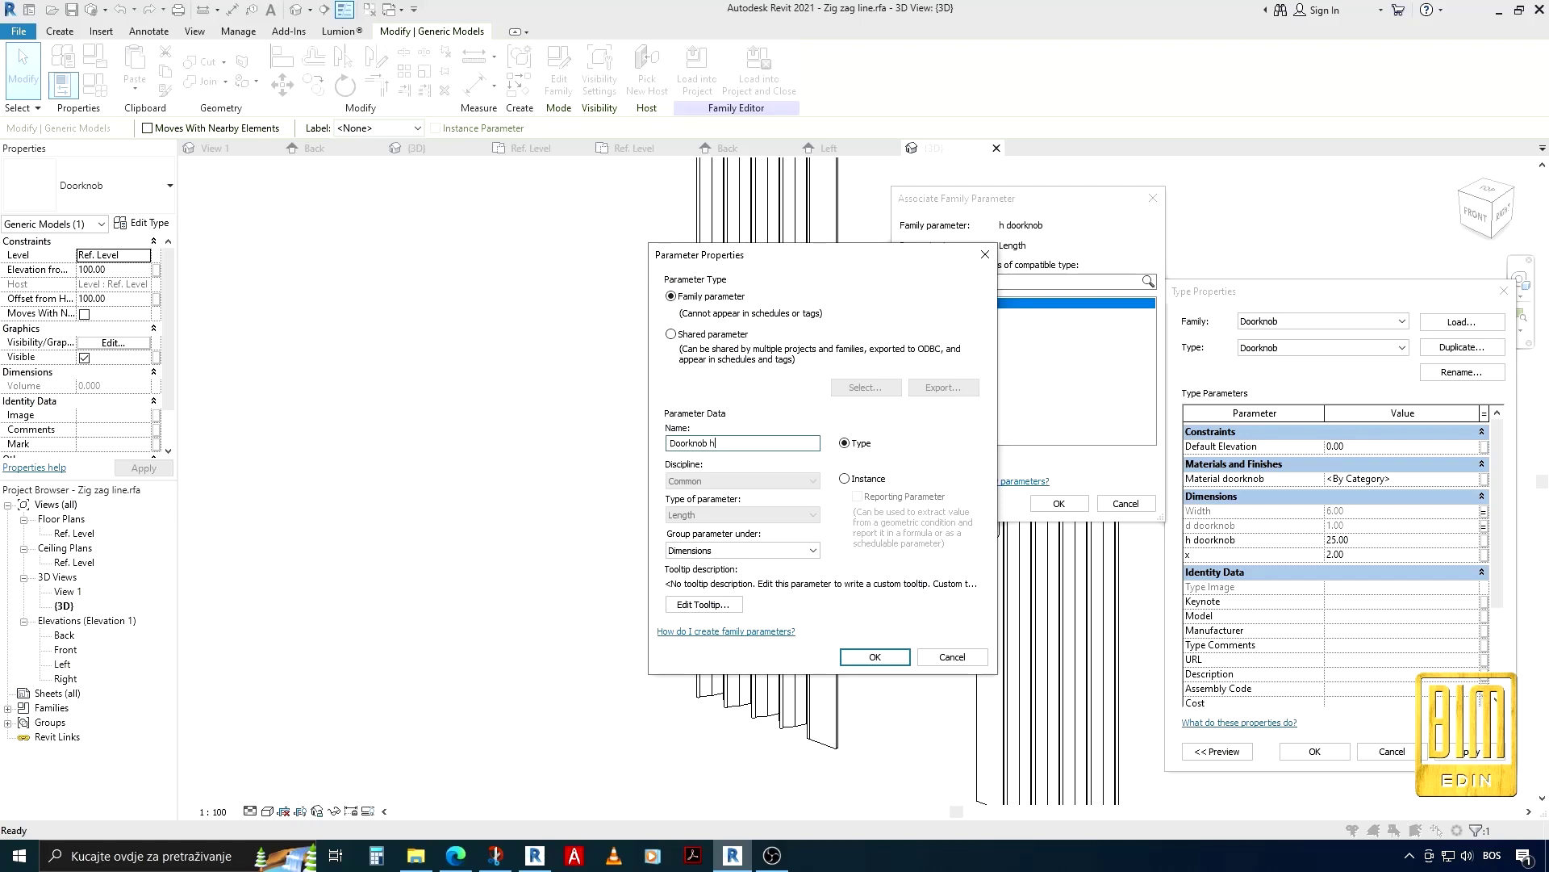
left_click(875, 657)
left_click(1056, 505)
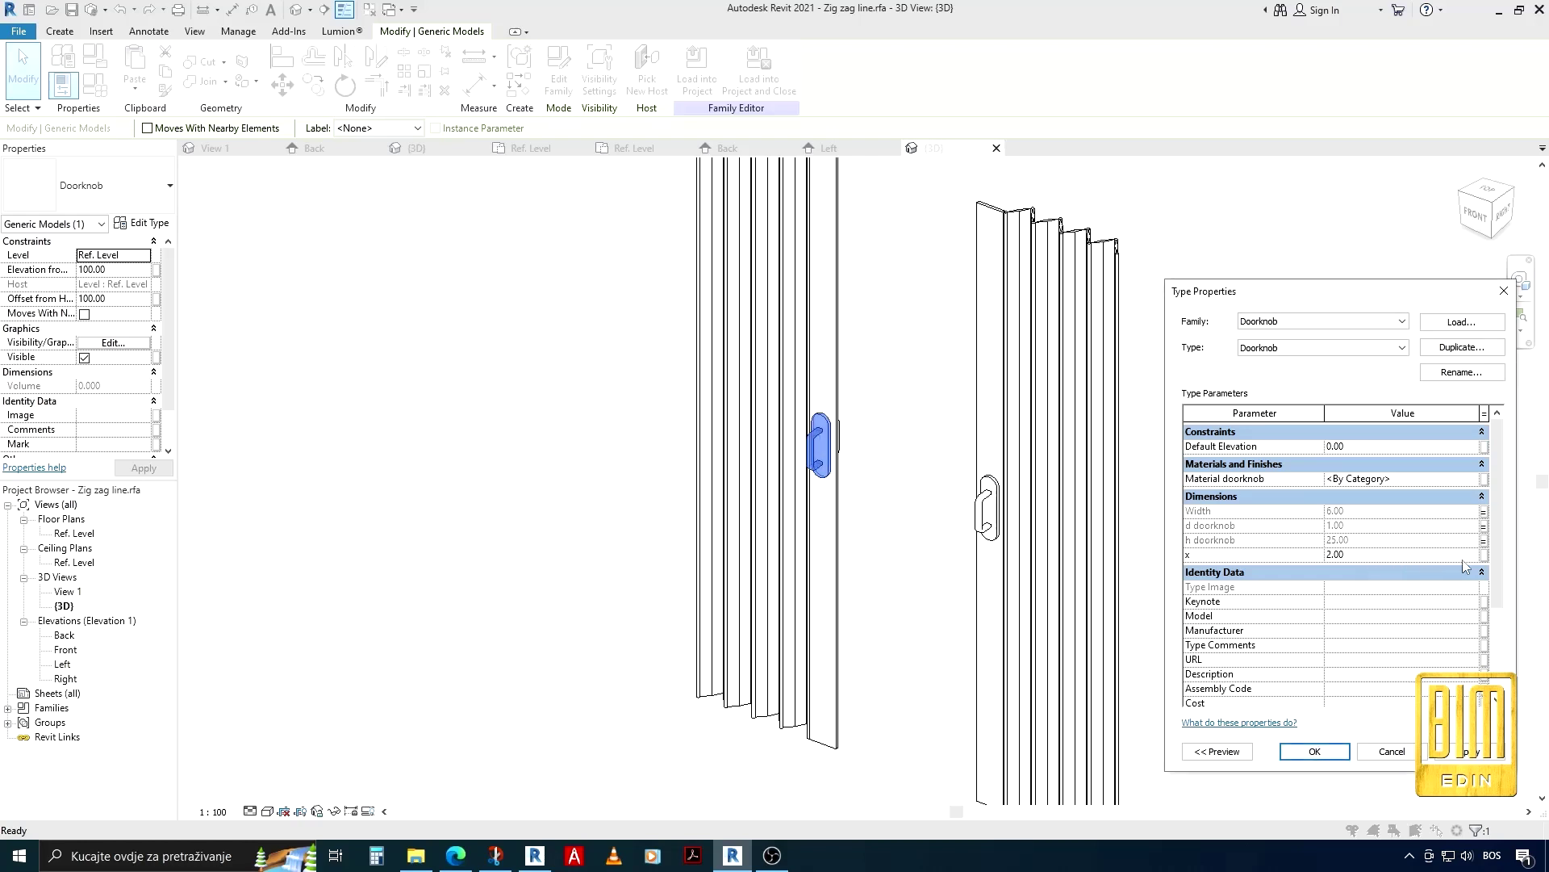
left_click(1484, 555)
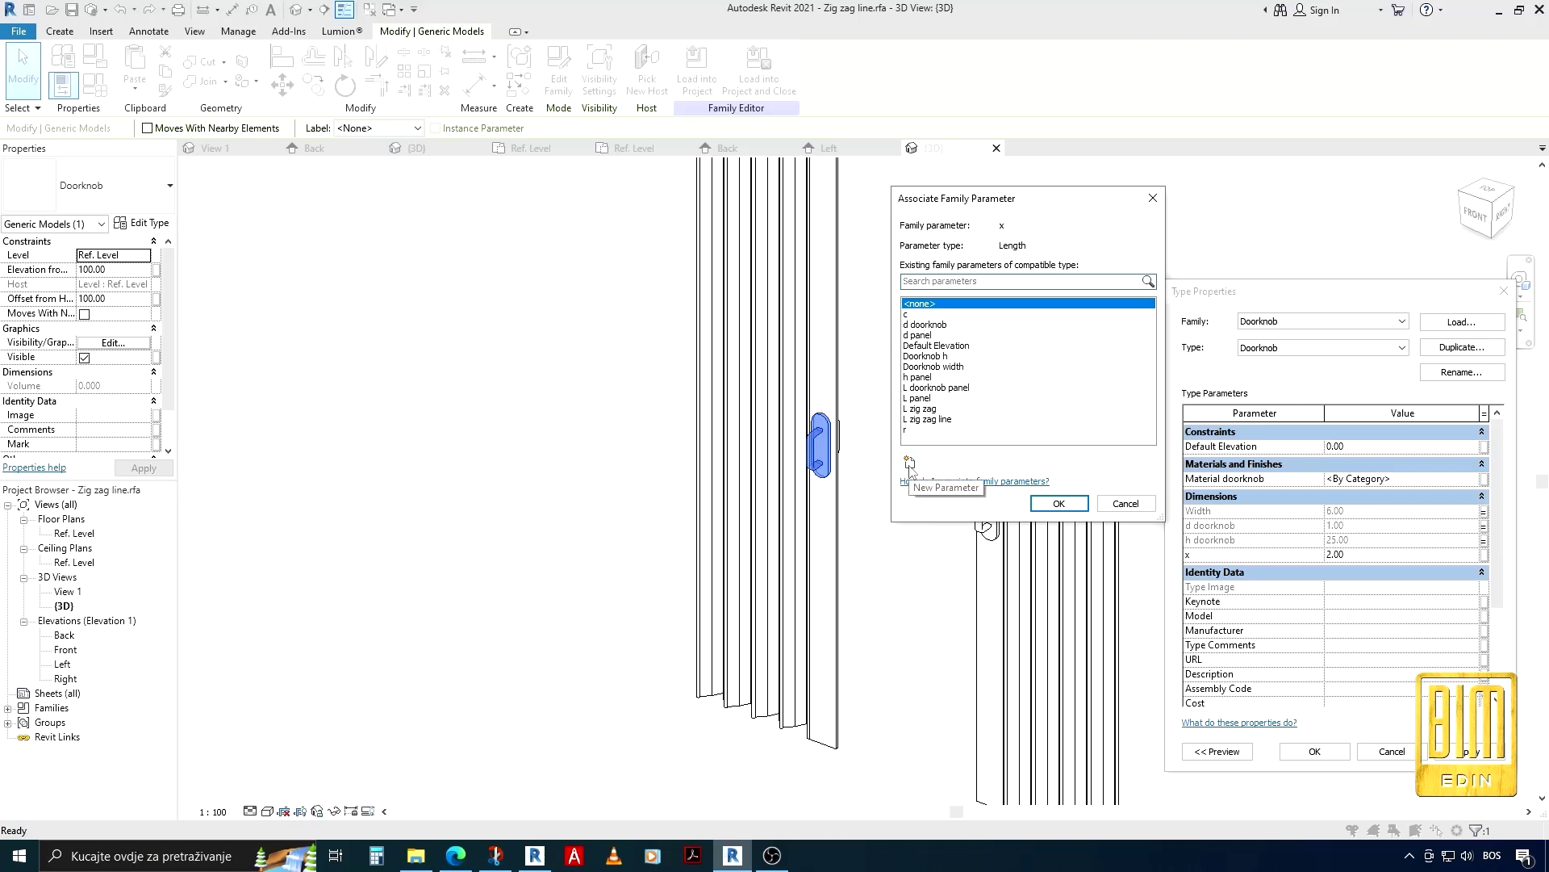
Leave x unlinked and link Material doorknob to a new Material doorknob parameter
left_click(1071, 503)
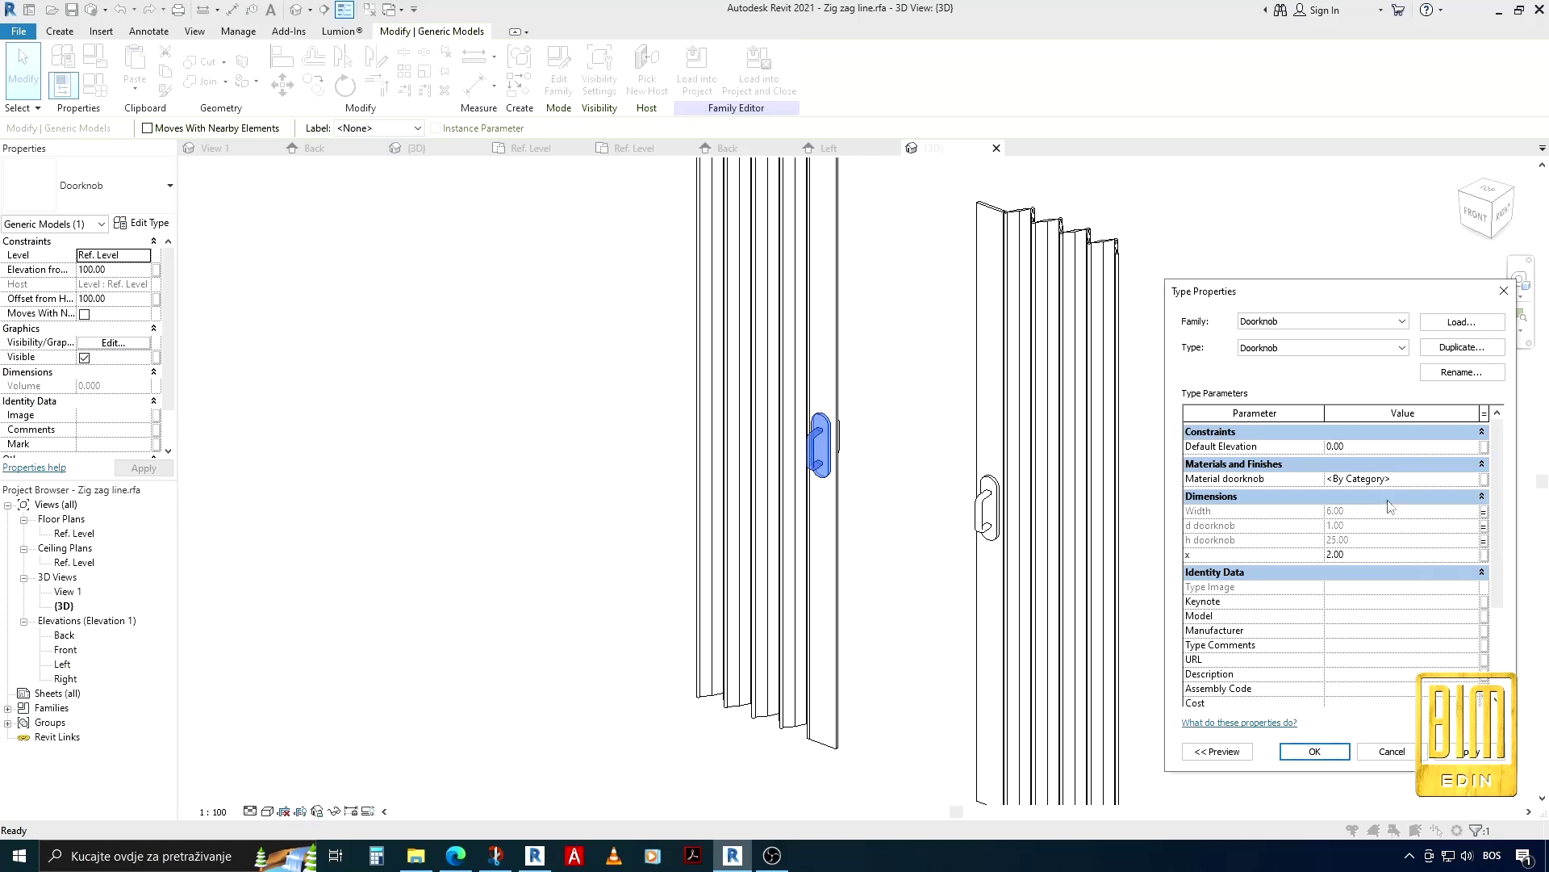
left_click(1484, 479)
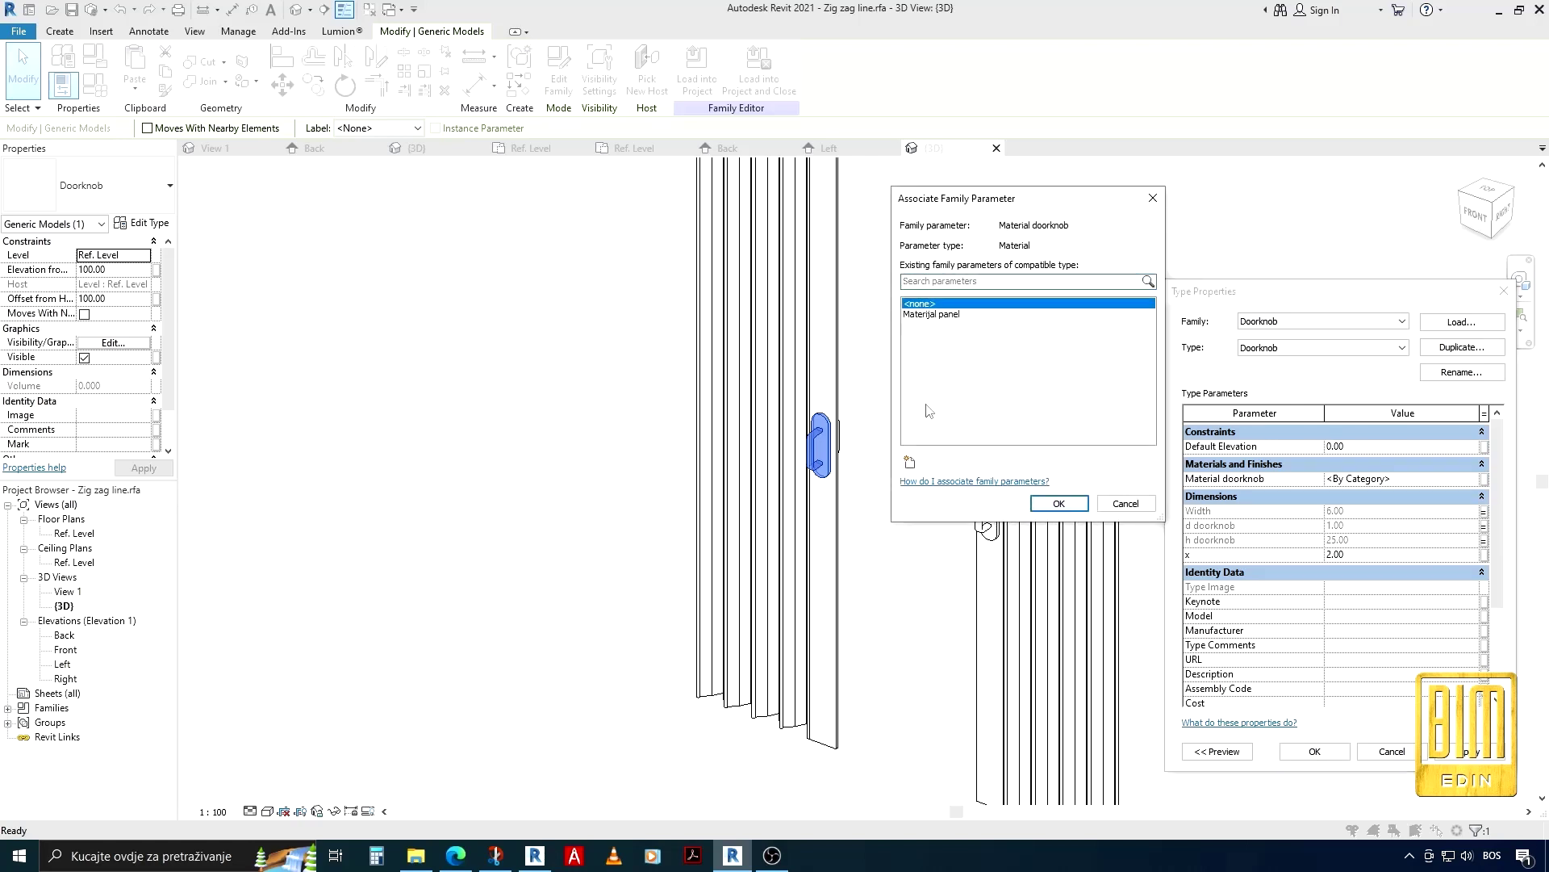
left_click(910, 461)
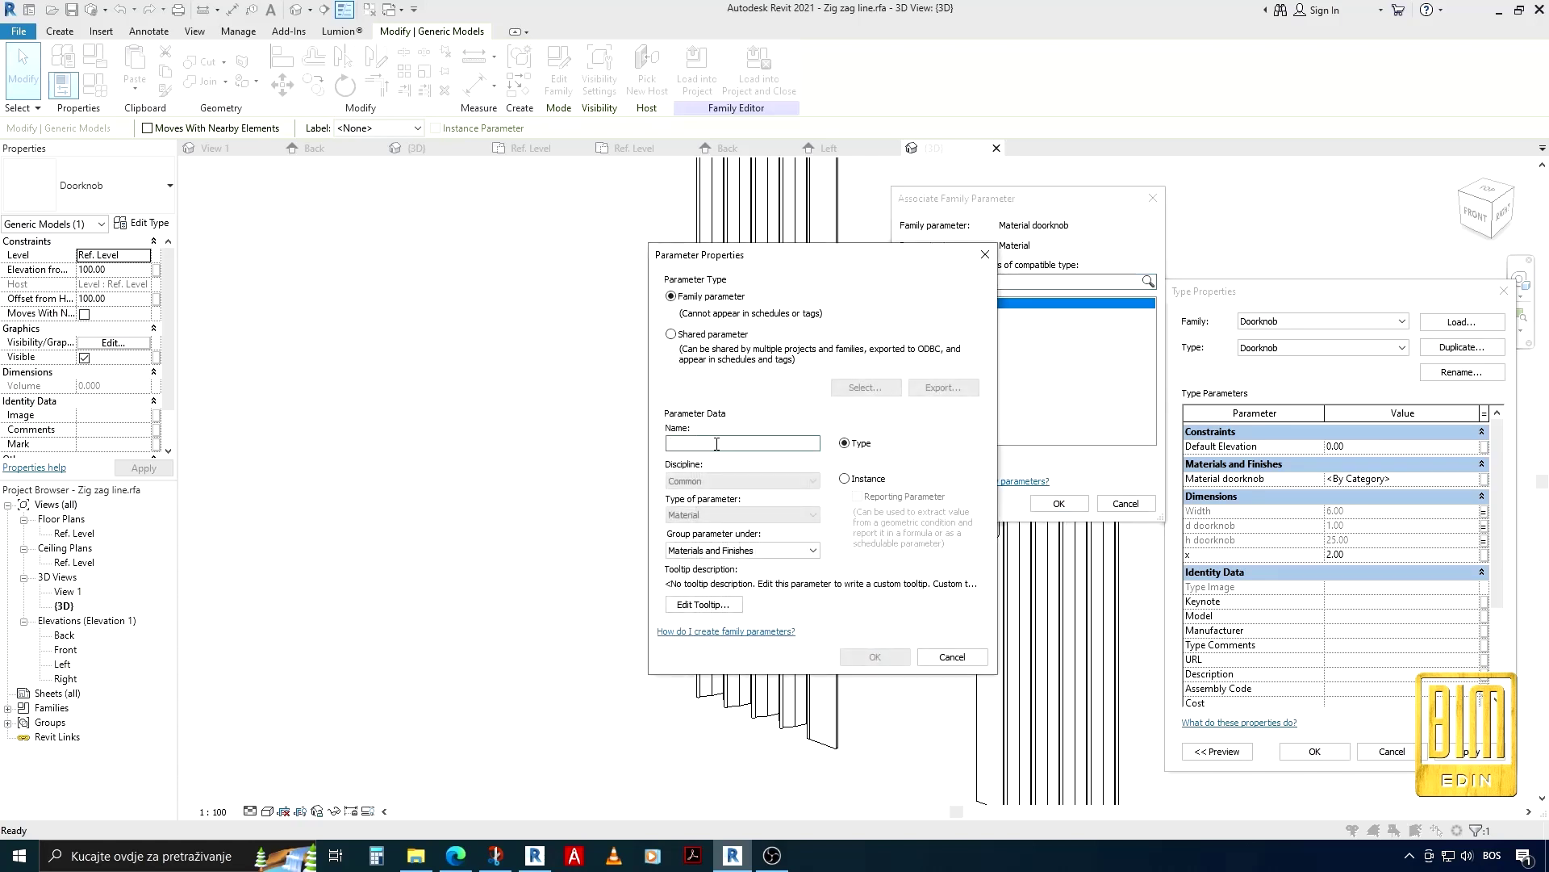
type("D")
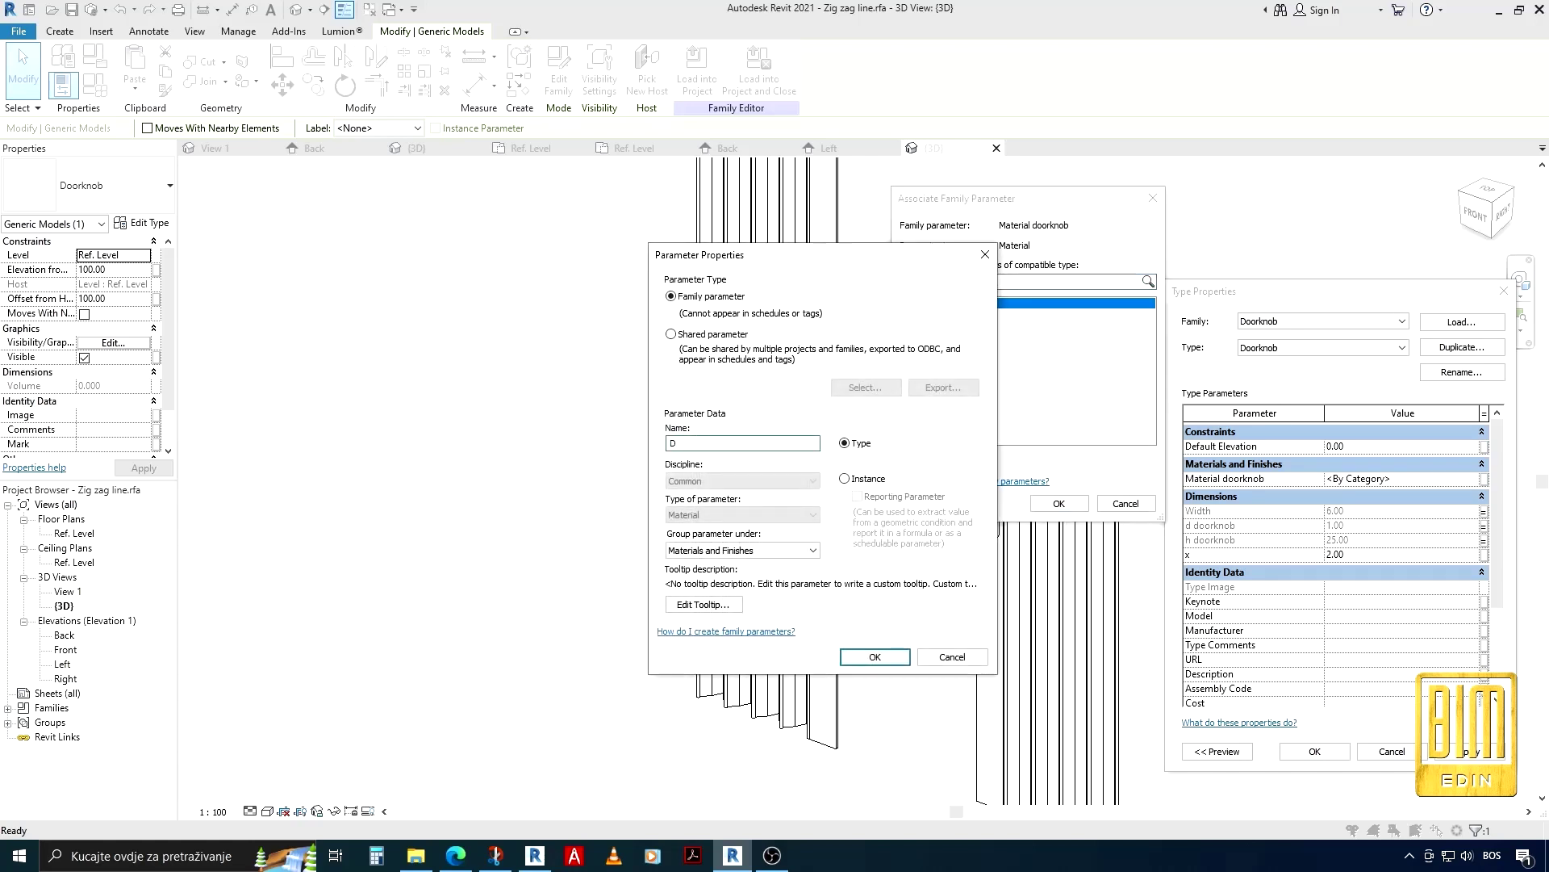
key("BackSpace")
type("Ma")
type("terial doorknob")
left_click(874, 650)
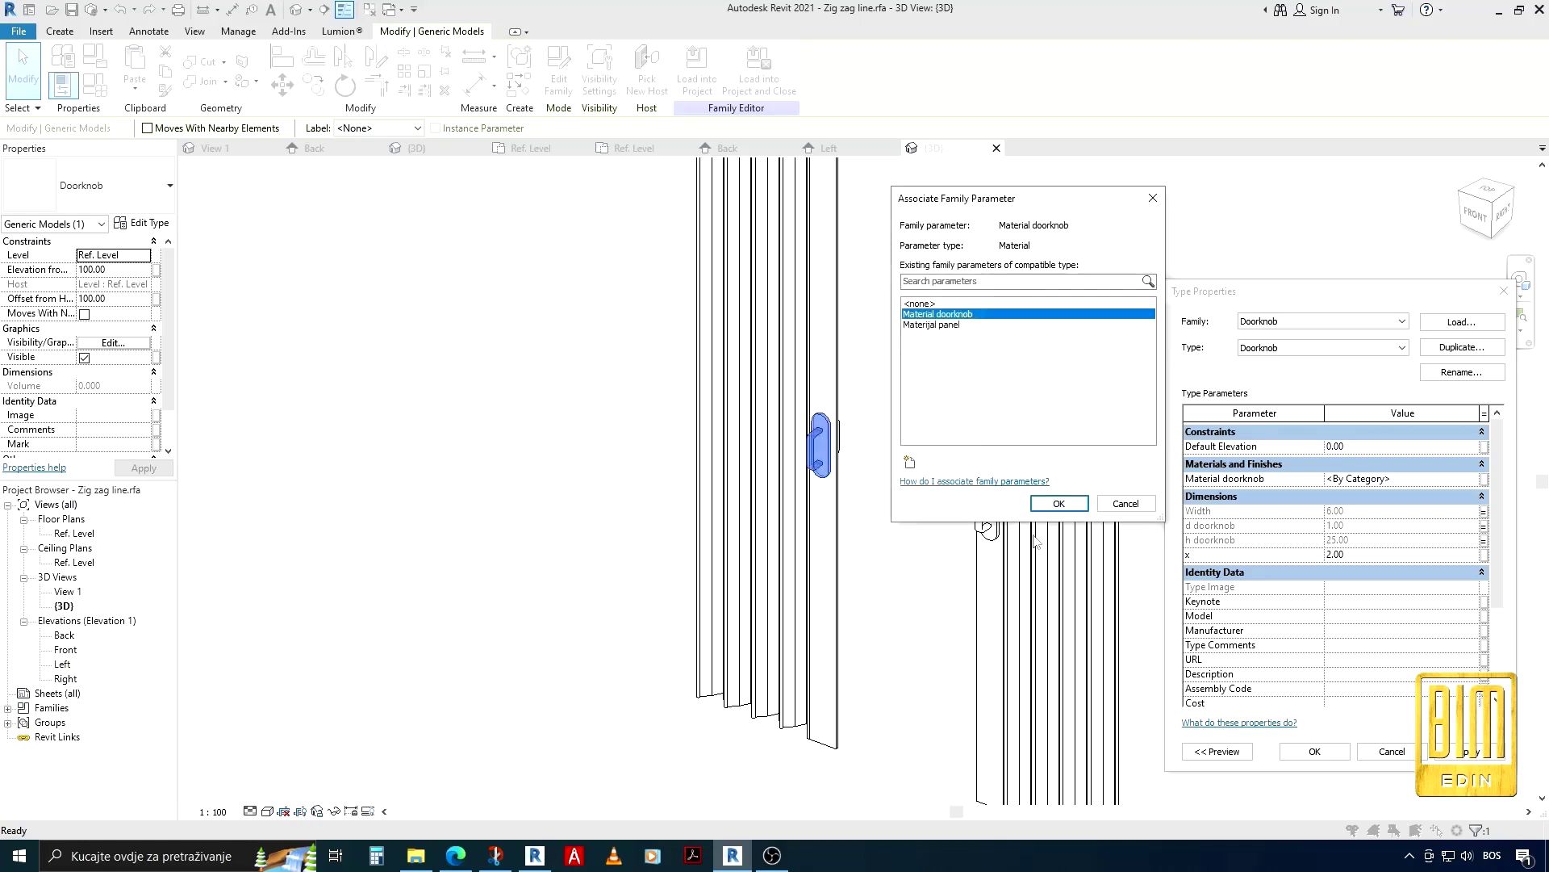
left_click(1059, 505)
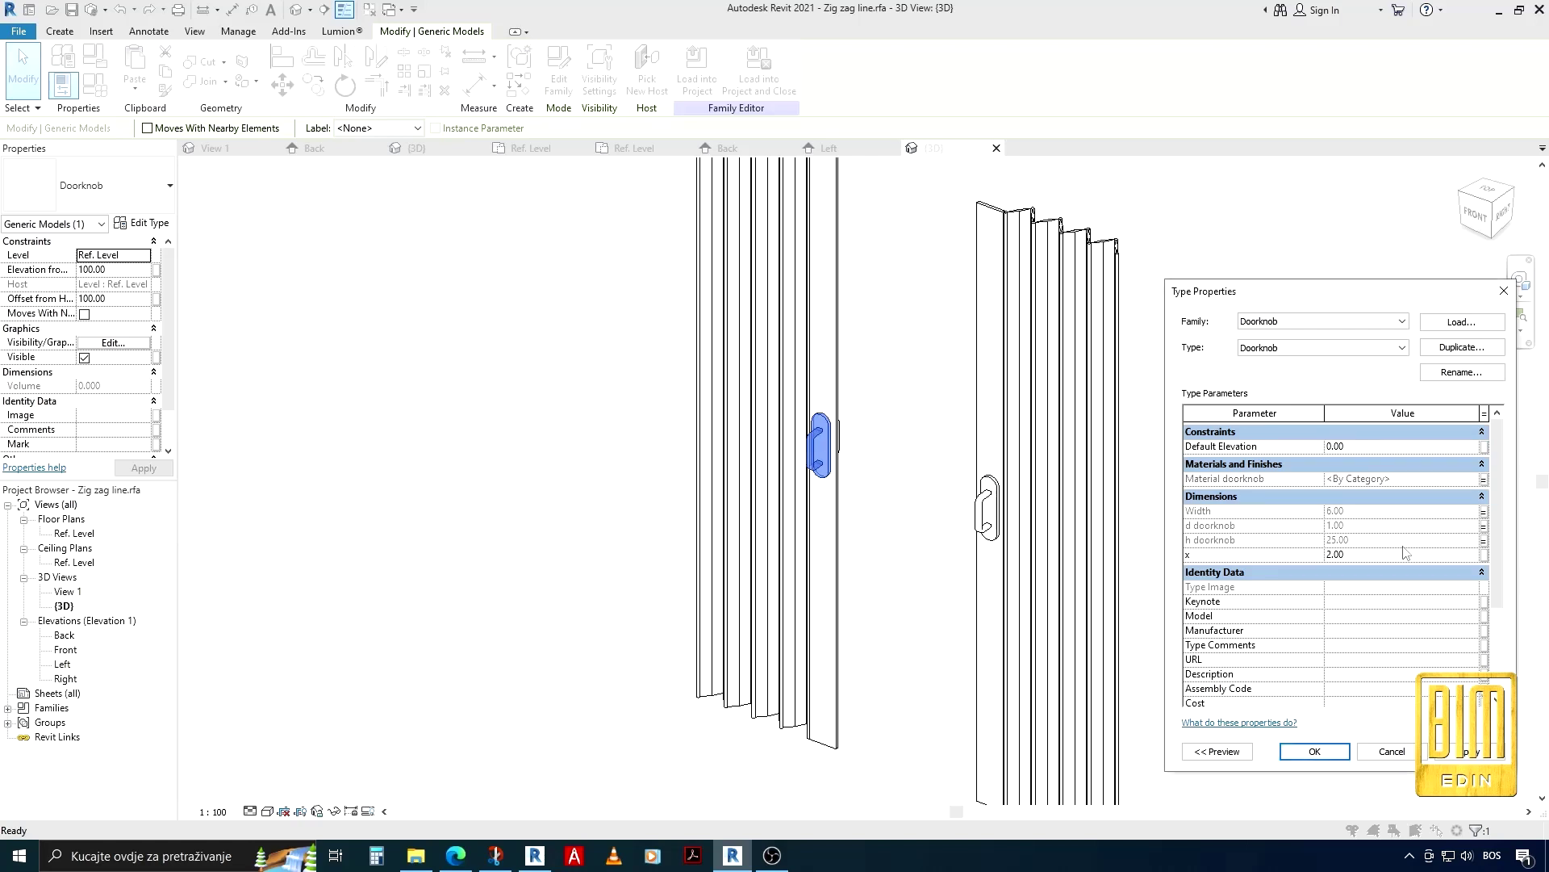
Recheck the h doorknob and d doorknob links, then close the doorknob's type properties
left_click(1483, 542)
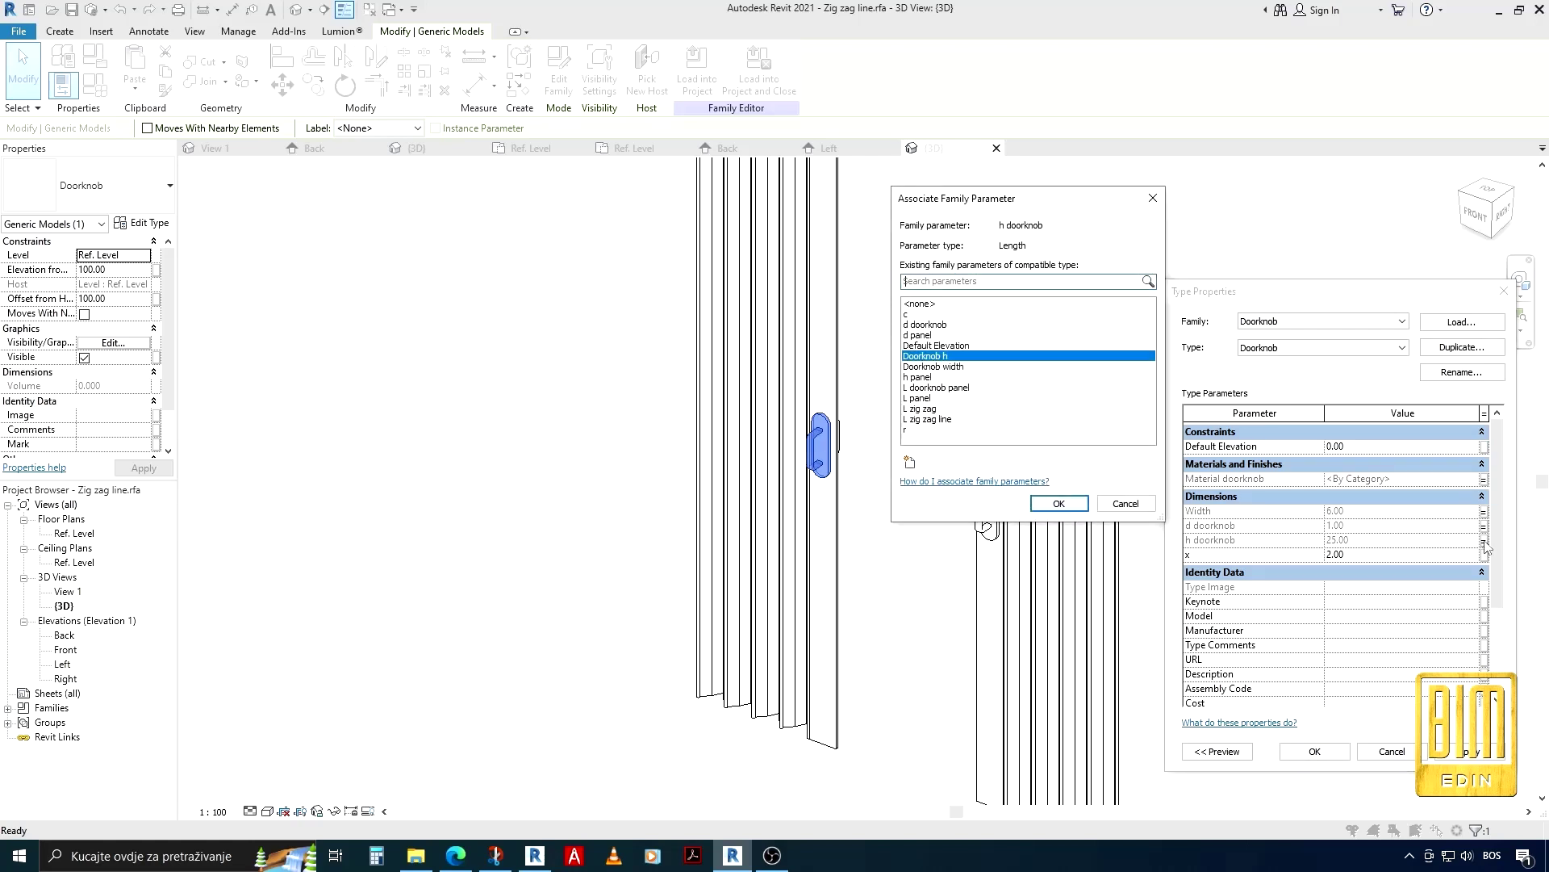
left_click(1152, 198)
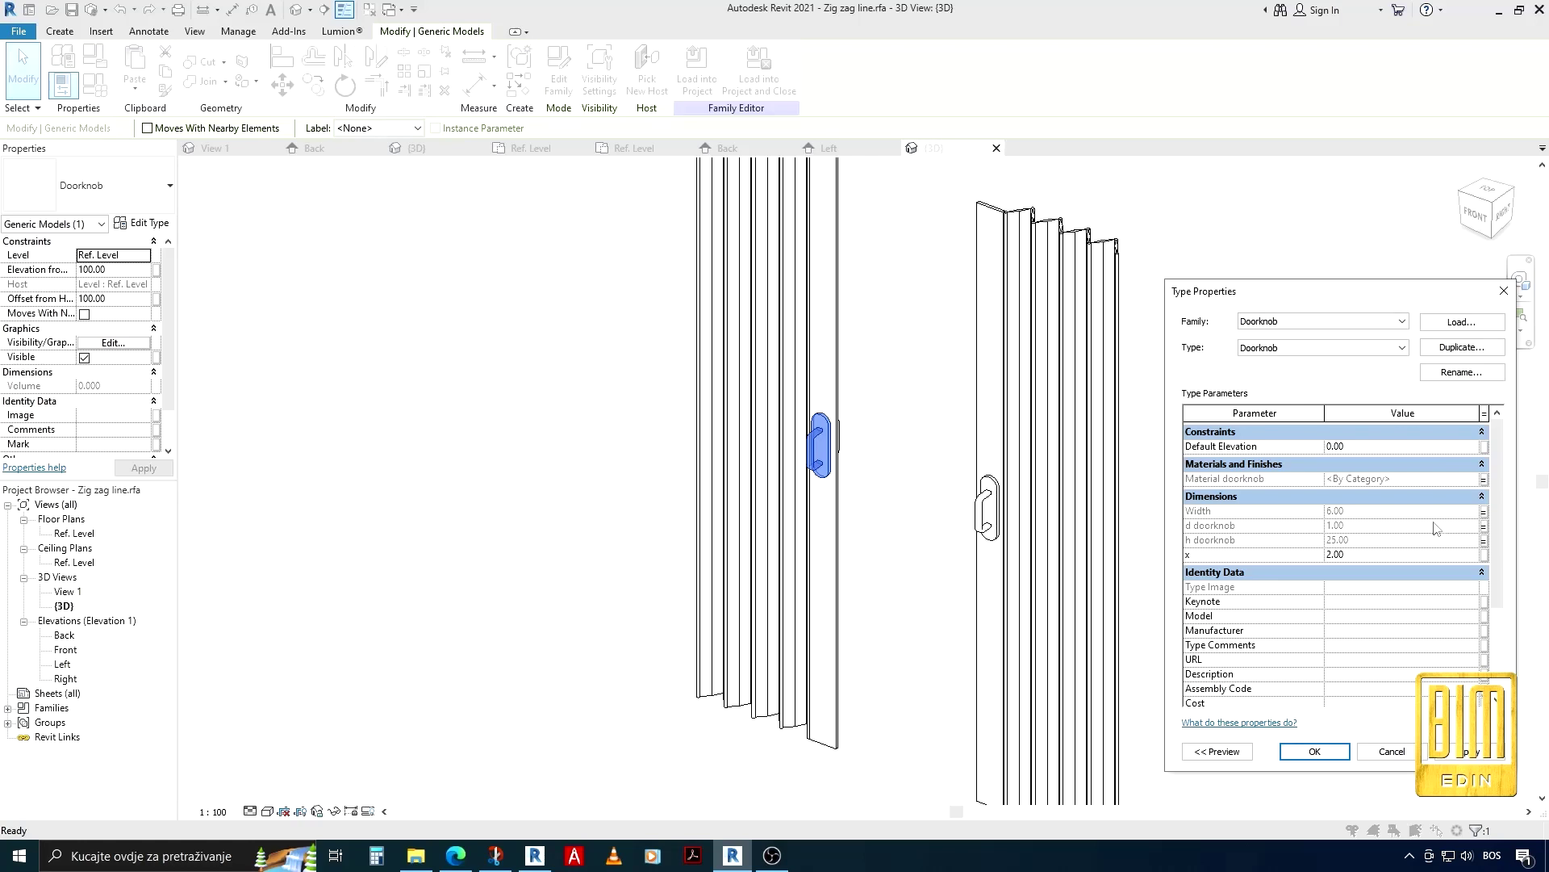
left_click(1483, 525)
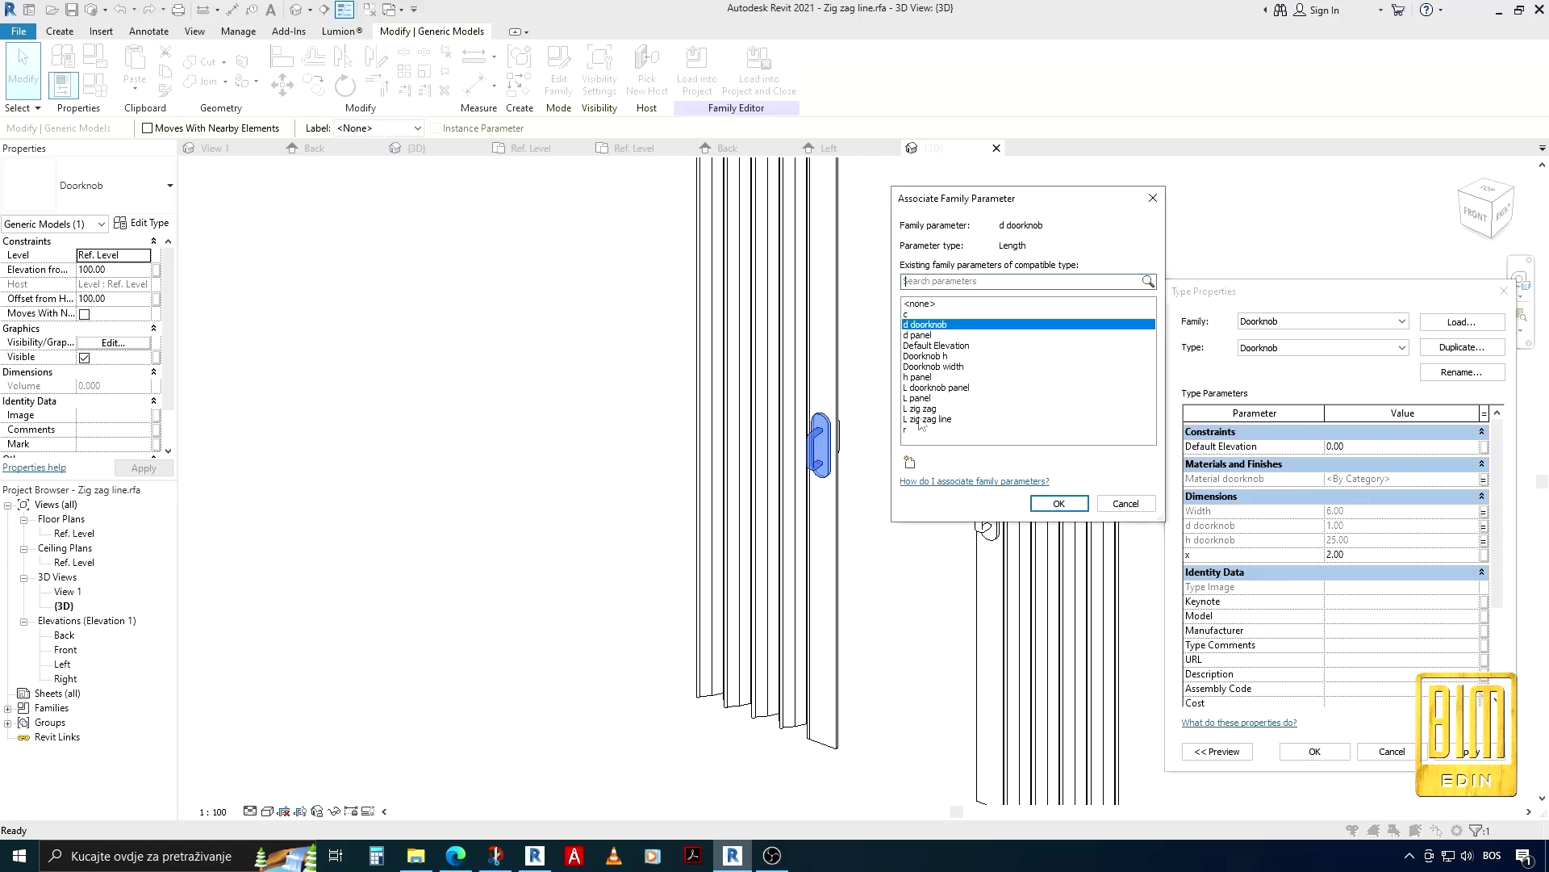
left_click(1152, 199)
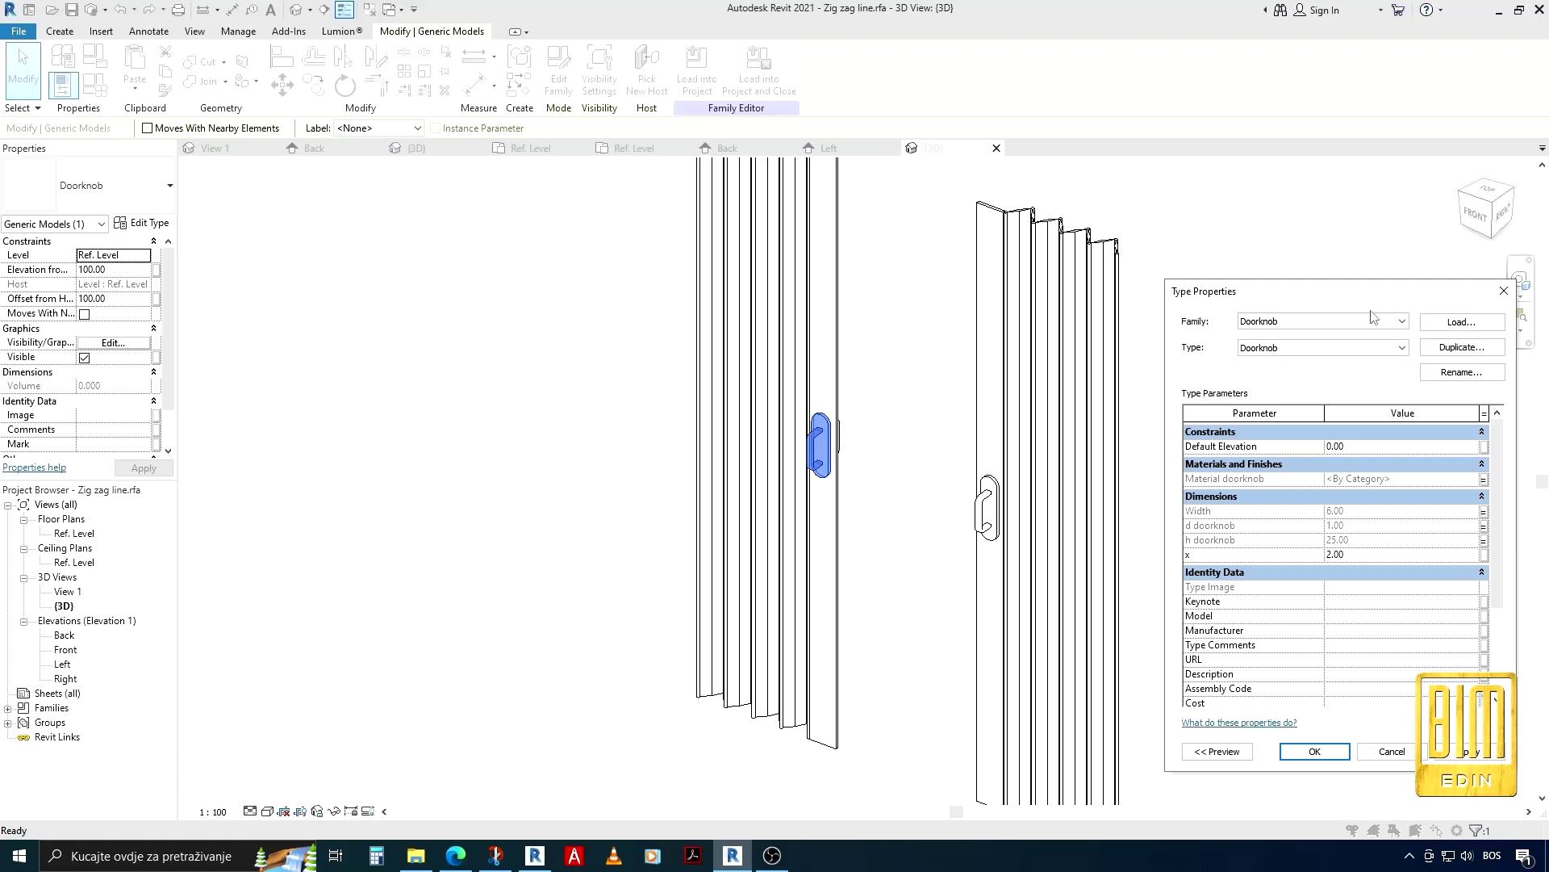
left_click(1503, 290)
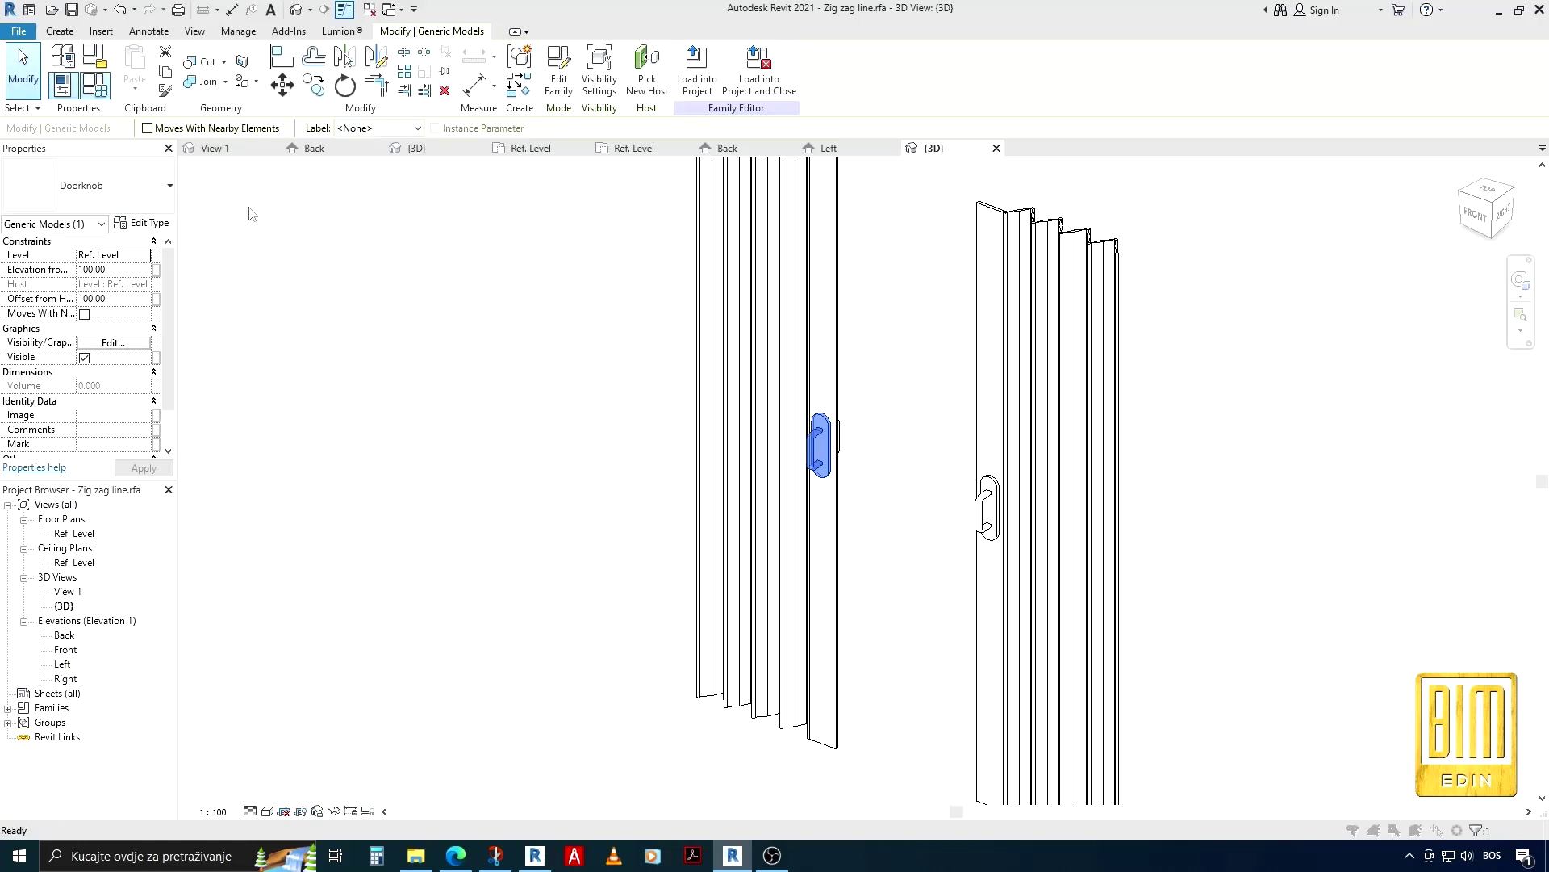
Review Family Types without changes, then reopen the selected doorknob's Type Properties via Edit Type
left_click(96, 84)
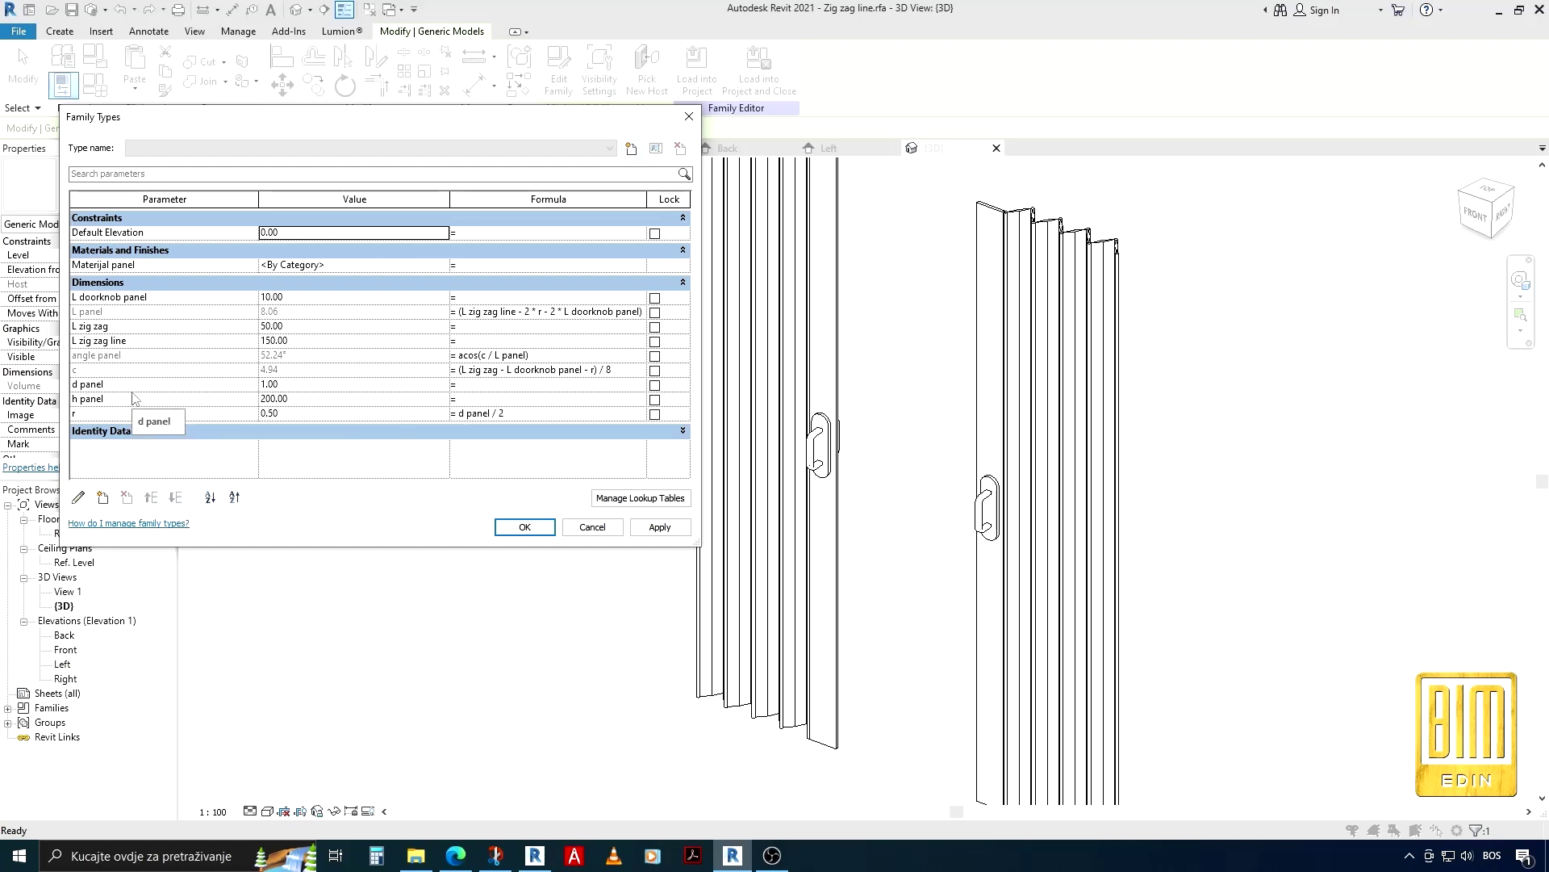
left_click(592, 526)
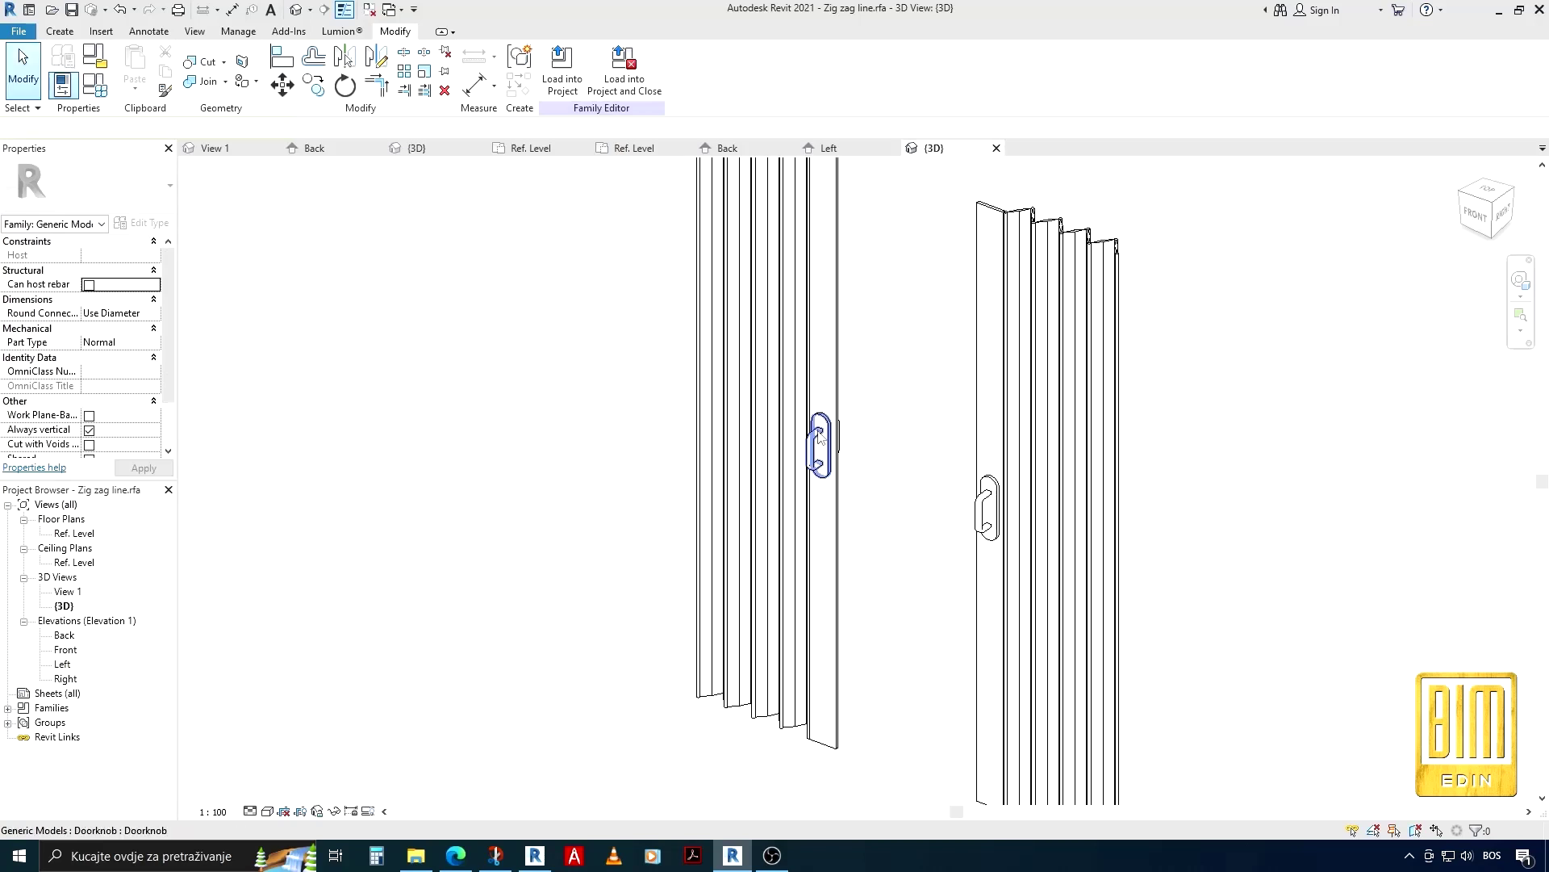
left_click(819, 437)
left_click(142, 223)
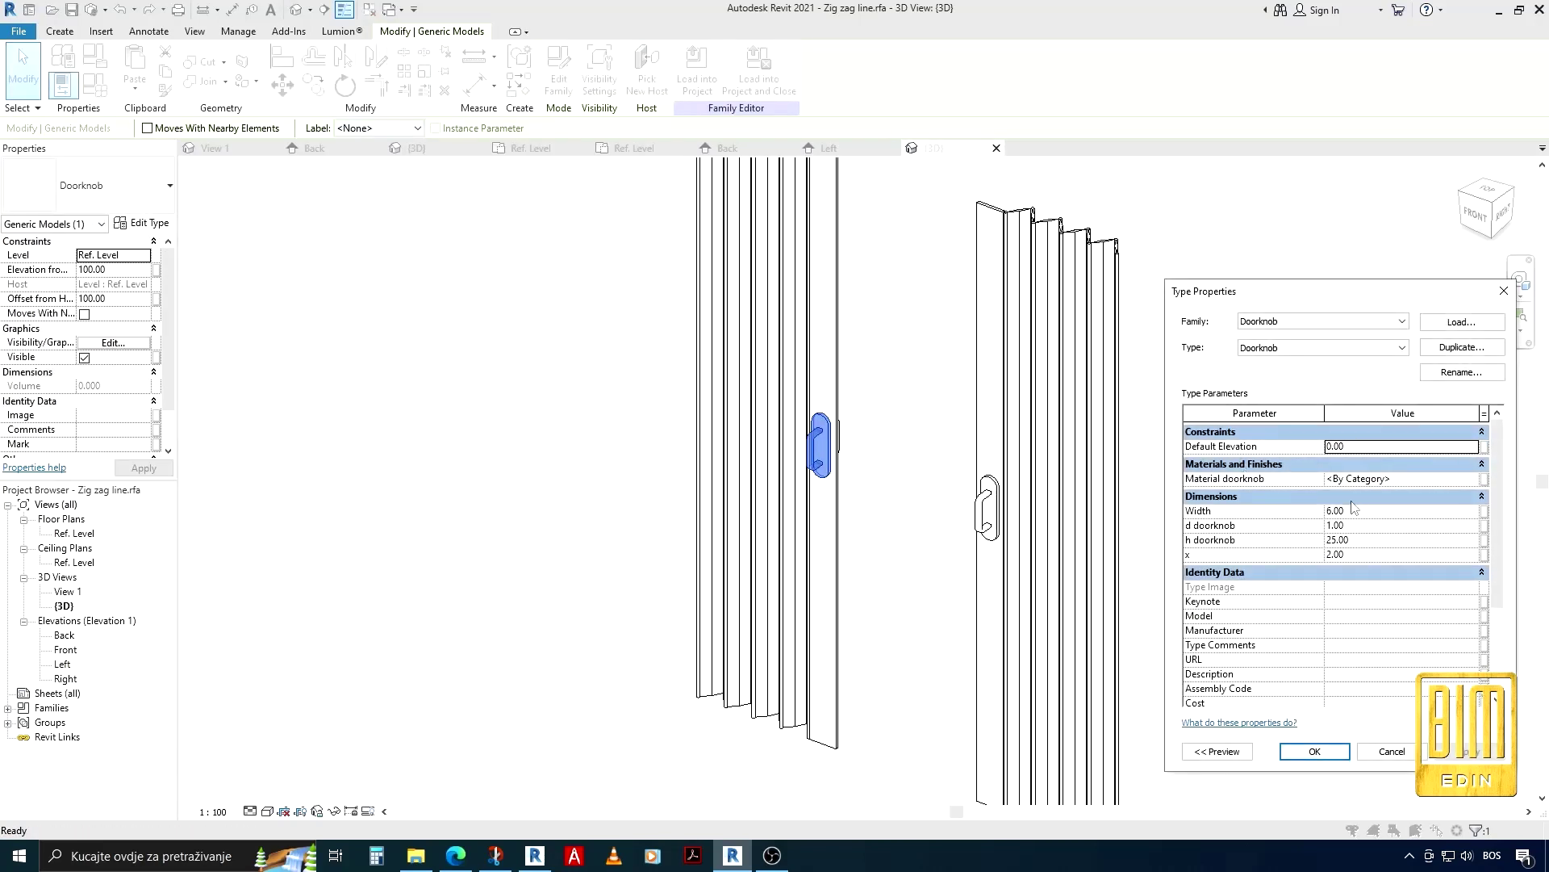
Associate the nested doorknob's Width with a newly created Doorknob width family parameter
left_click(1485, 510)
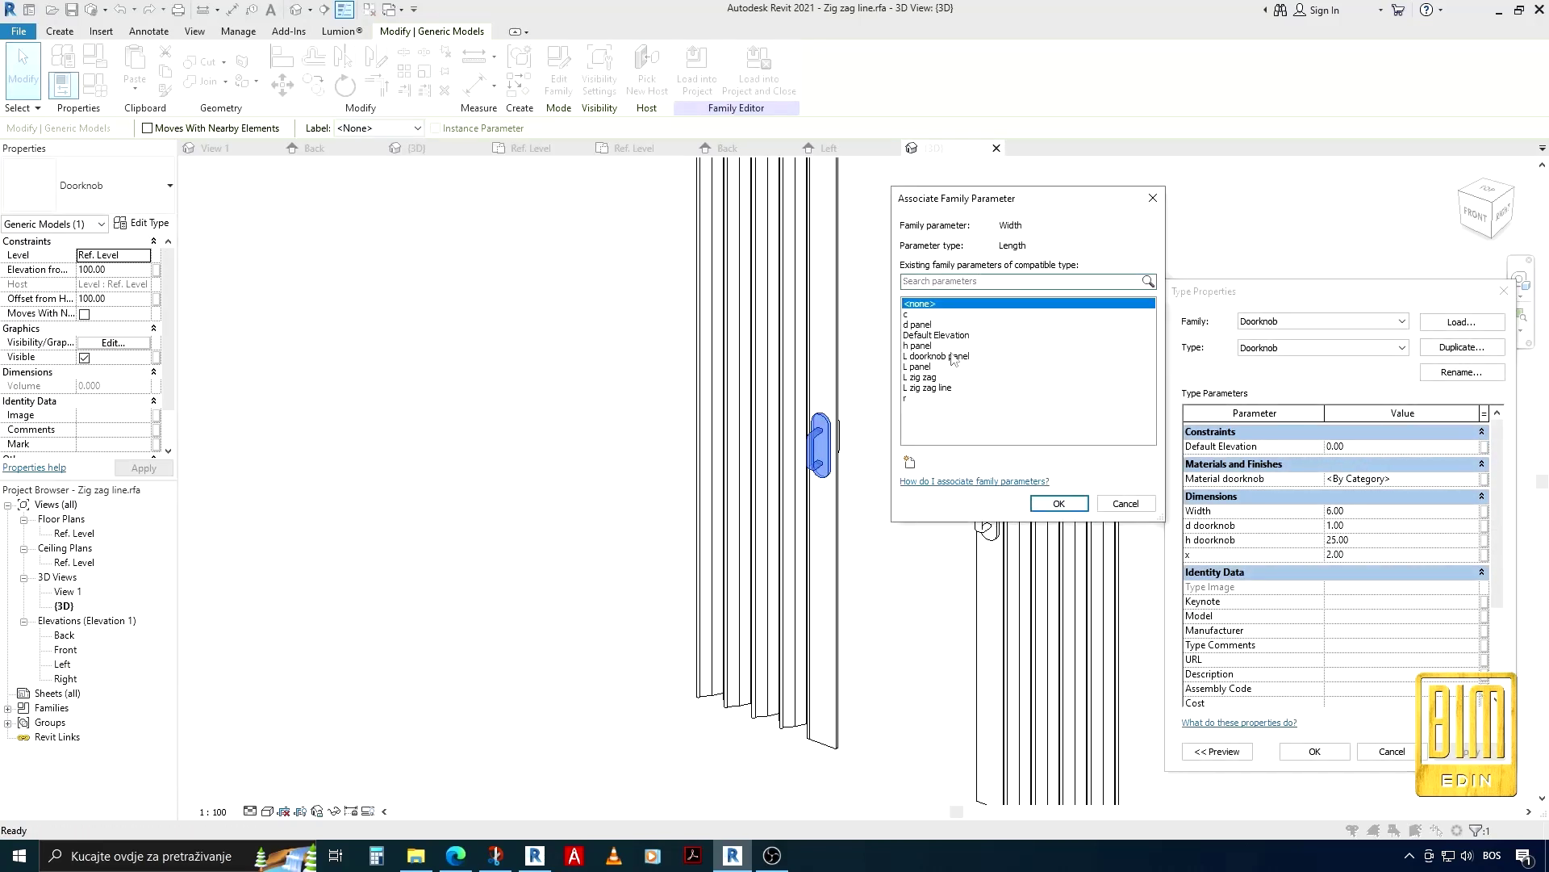
left_click(909, 462)
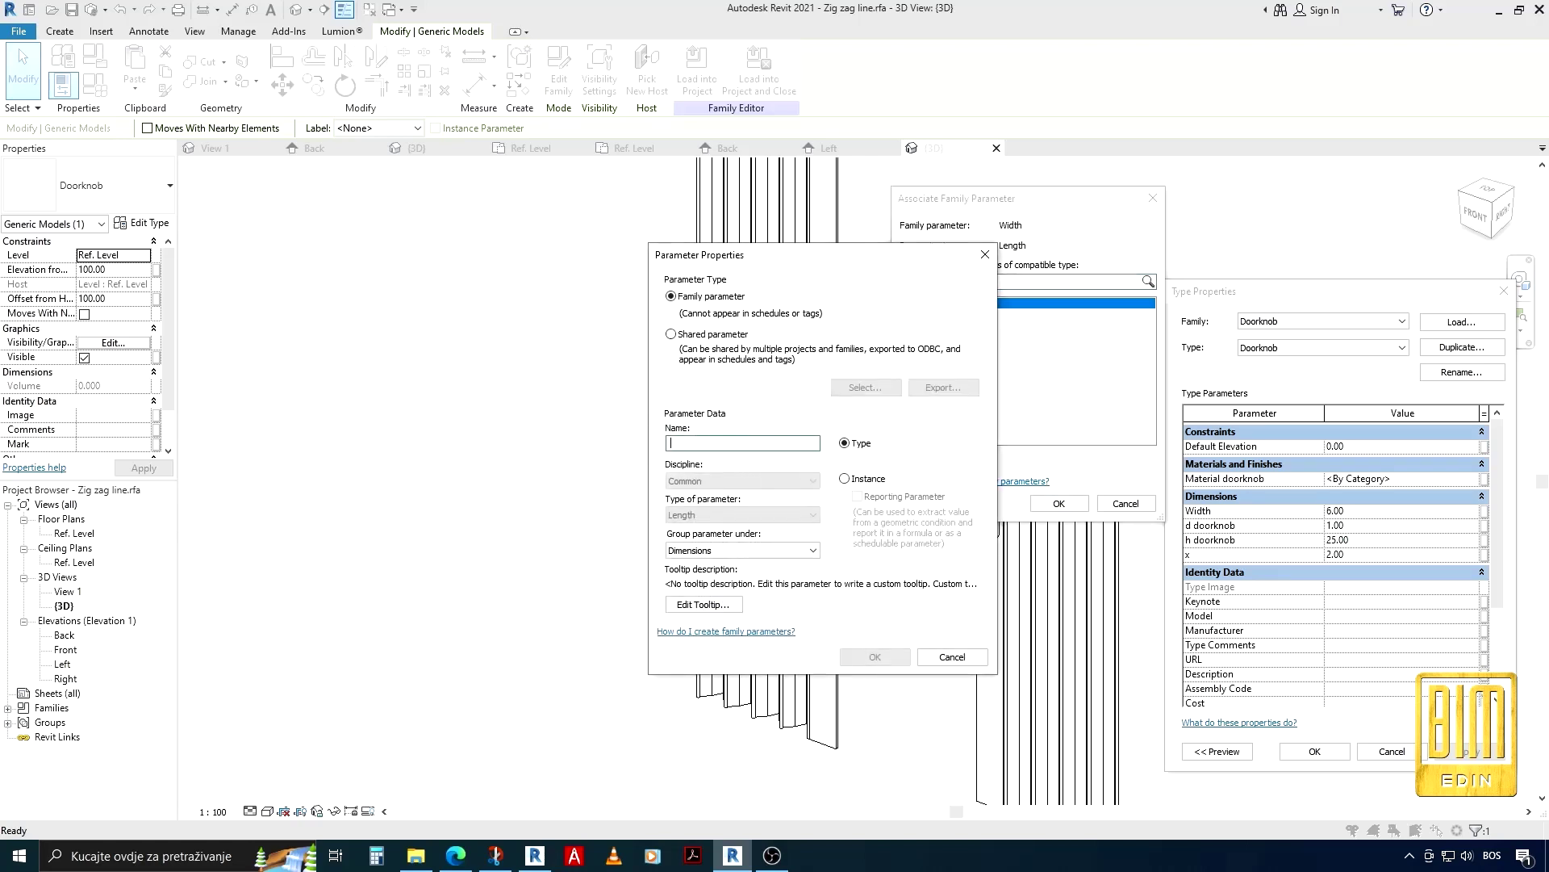
type("Doorknob width")
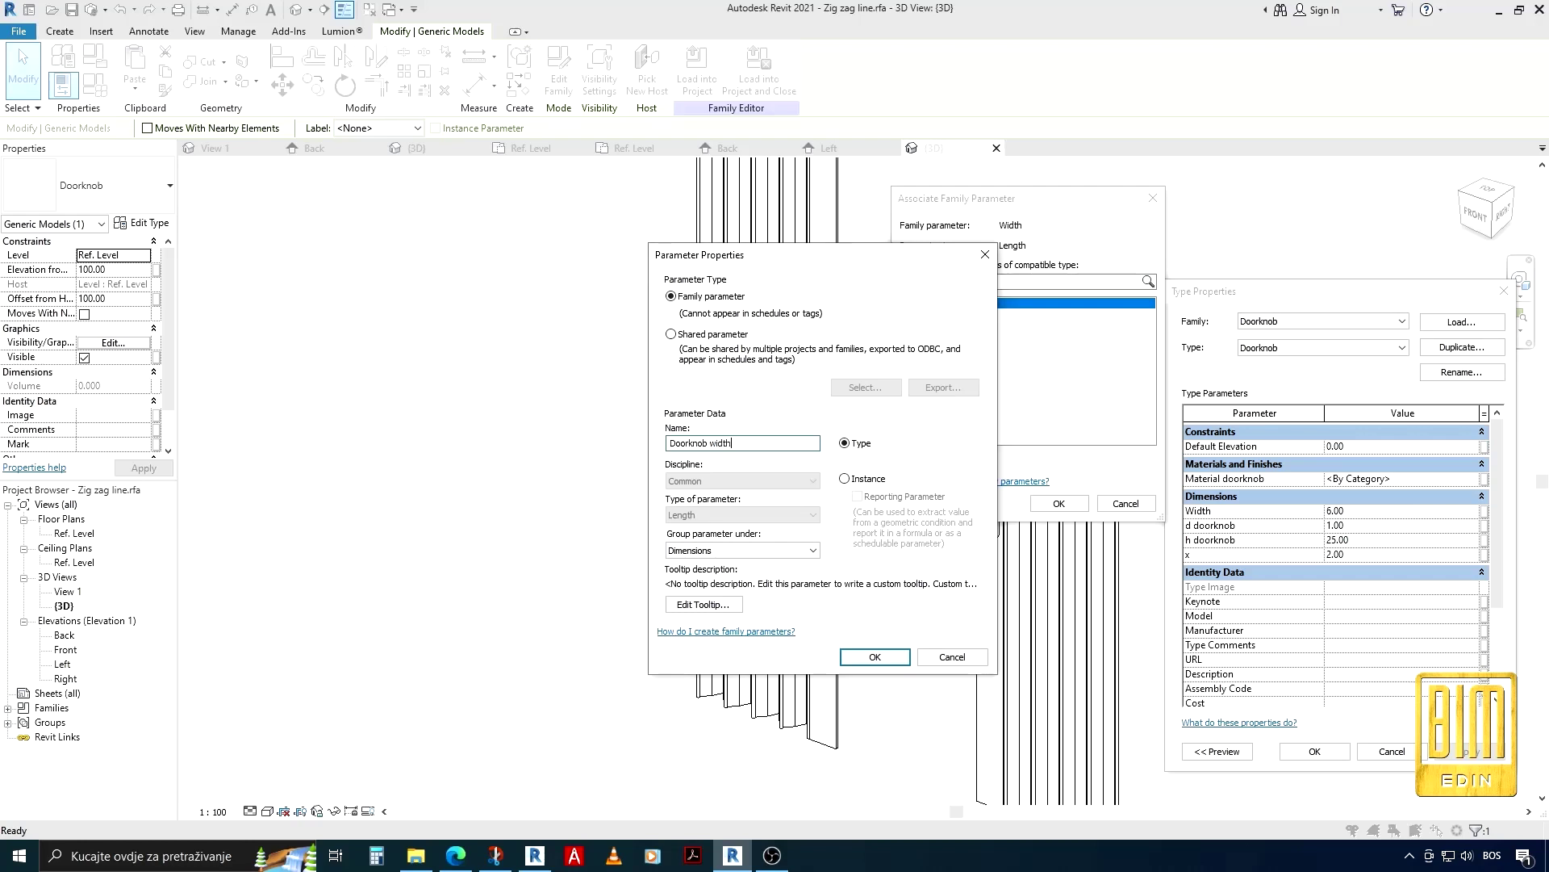
left_click(862, 655)
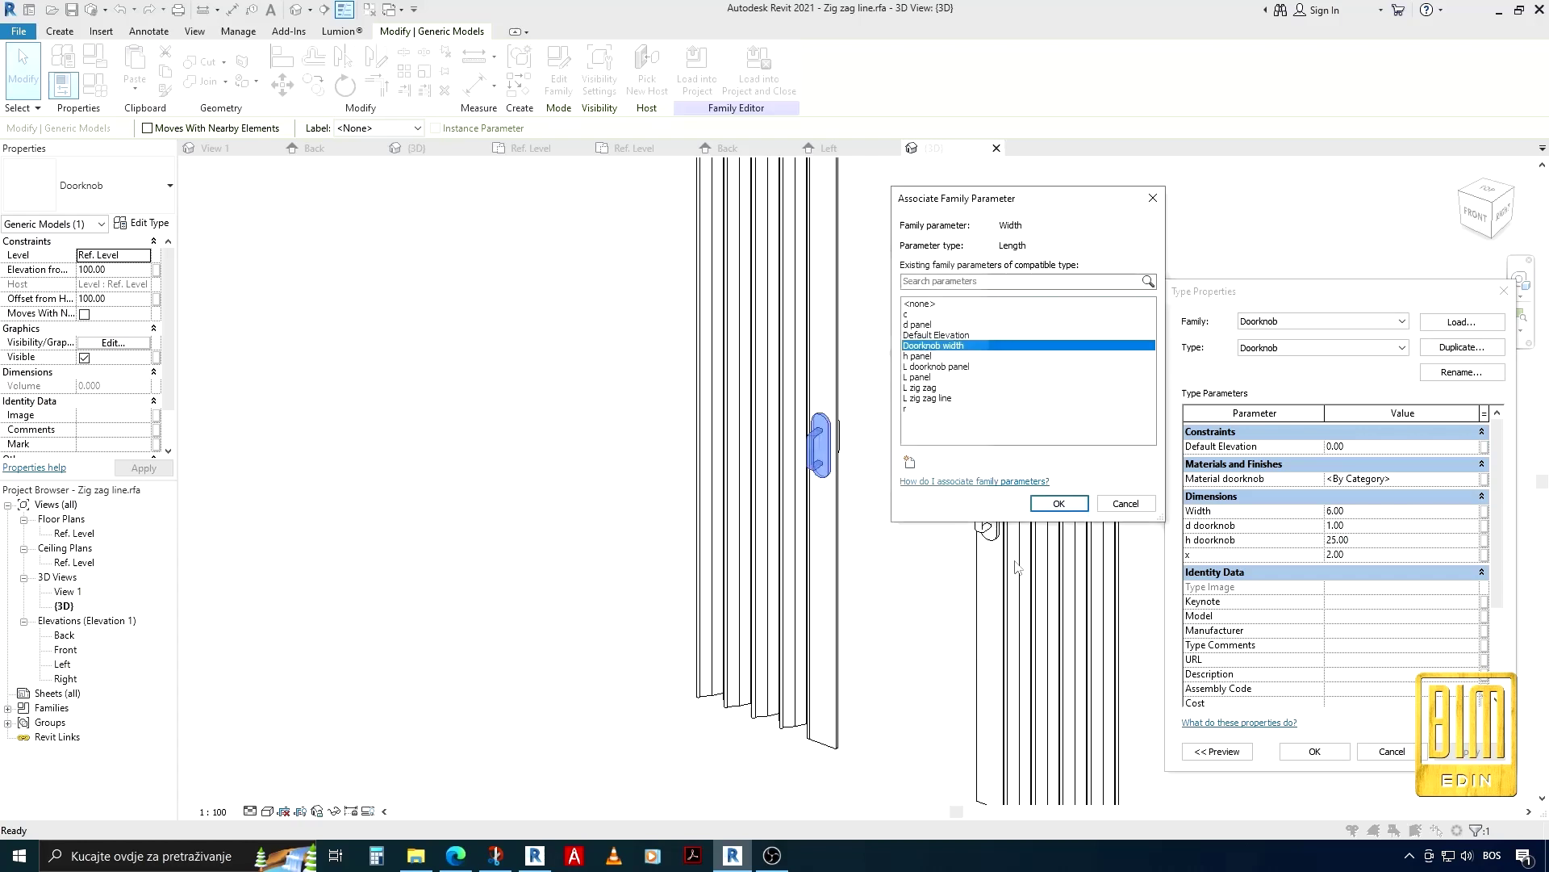
left_click(1058, 504)
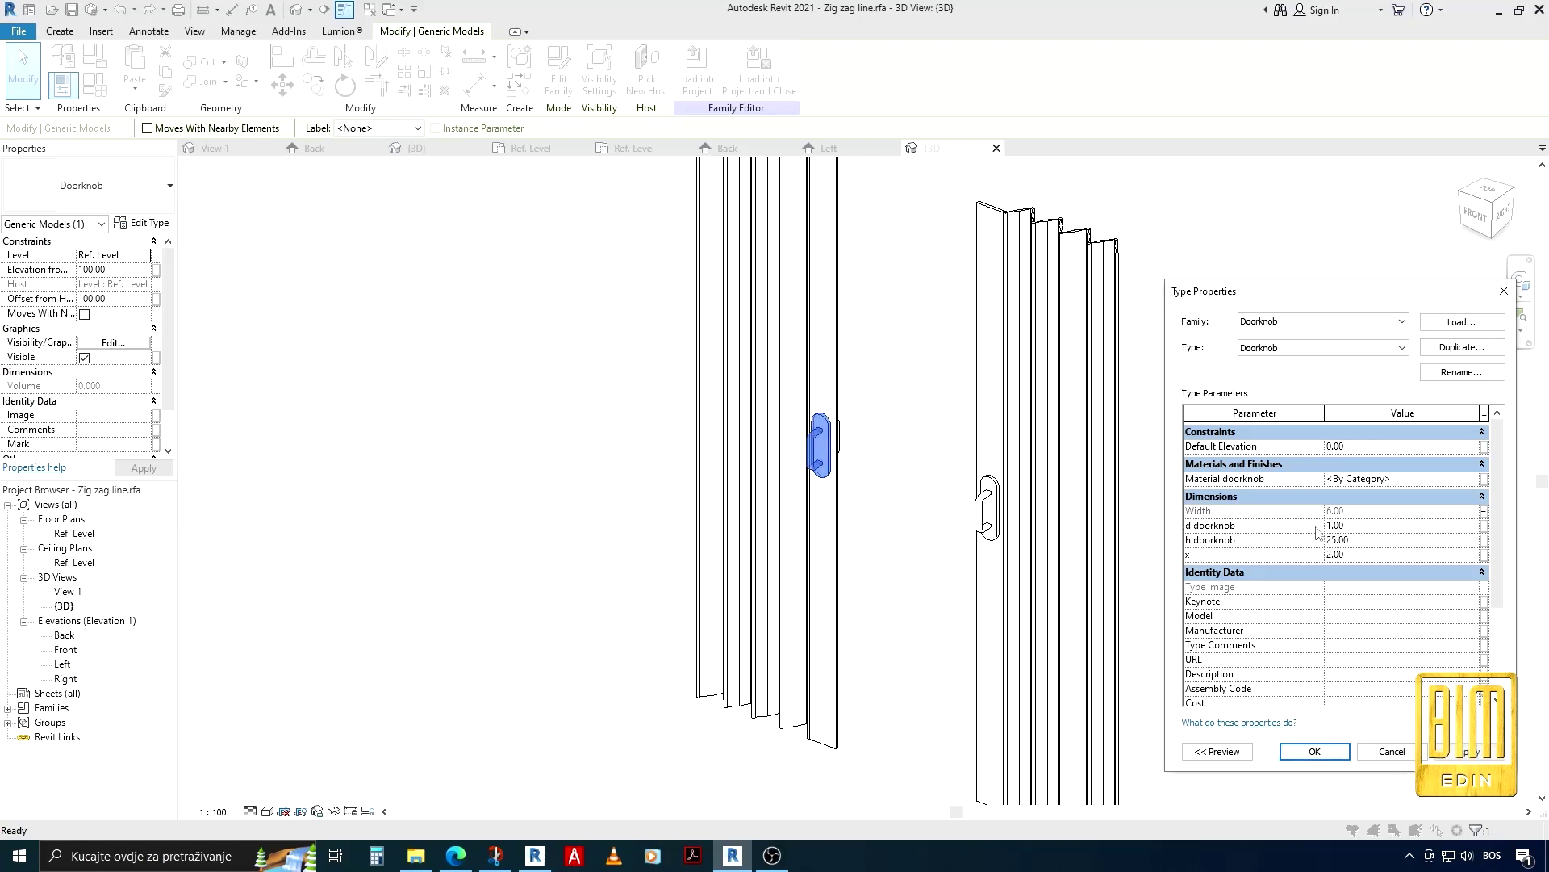
left_click(1485, 526)
Link d doorknob to a new family parameter named Doorknob d
left_click_drag(1051, 202, 677, 207)
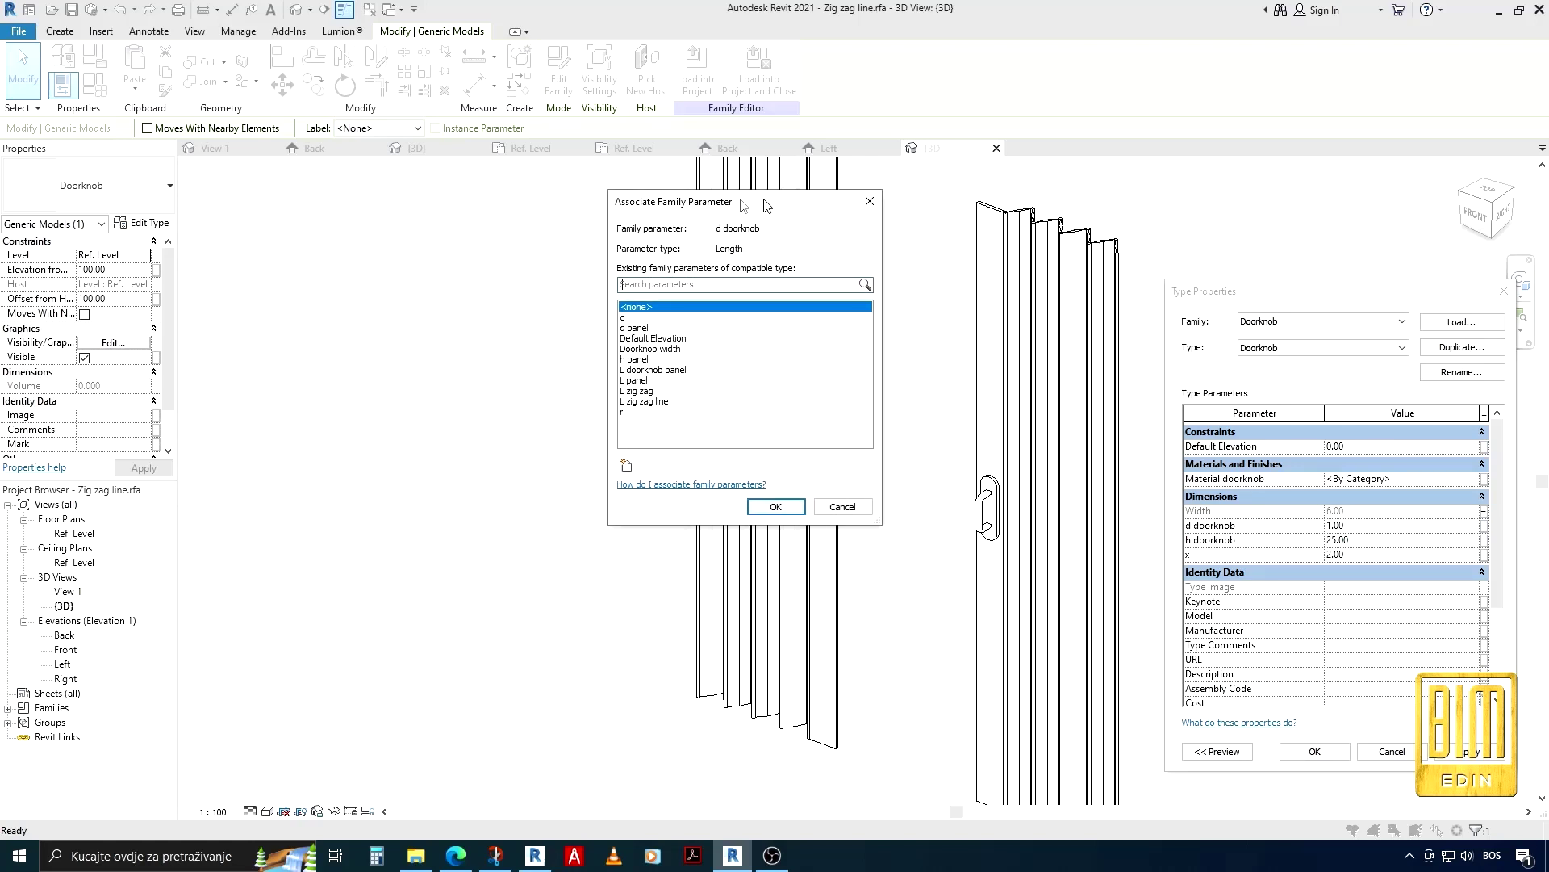
left_click(536, 466)
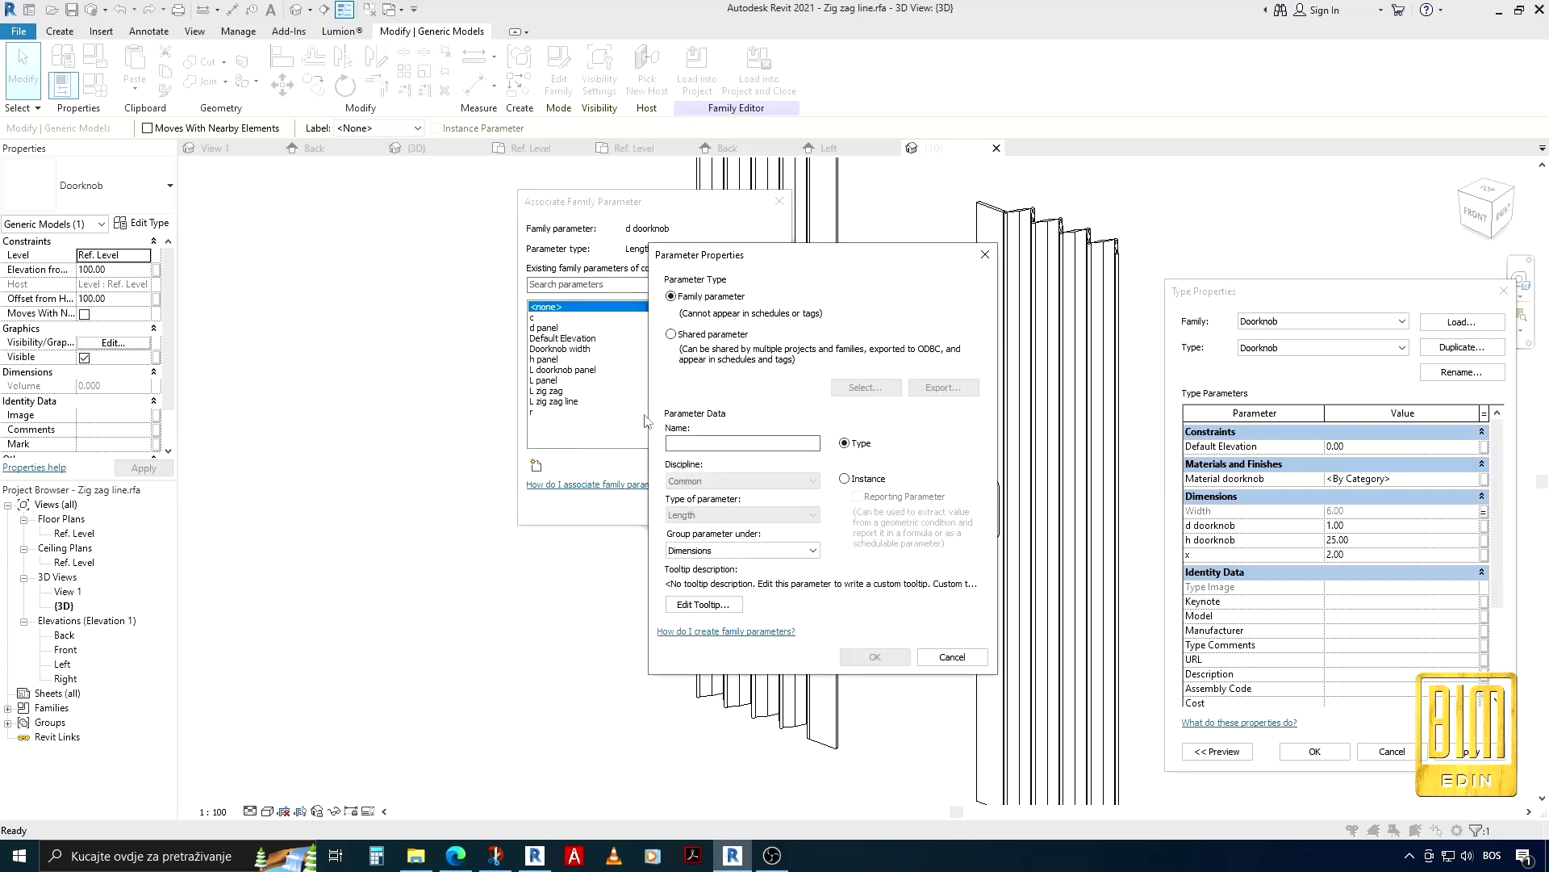
type("Doorknob")
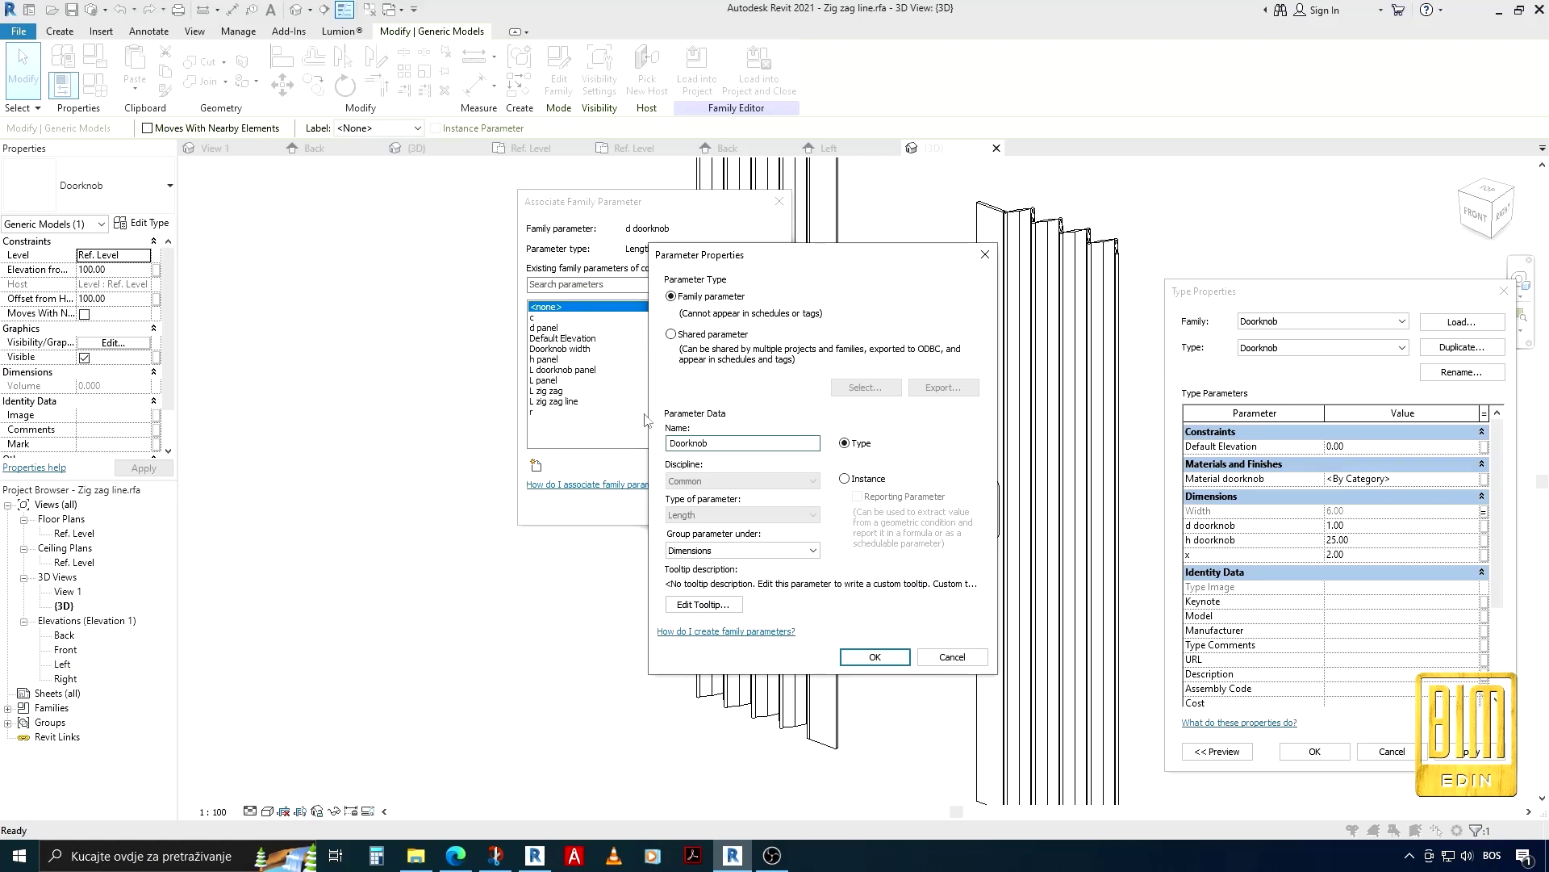
left_click_drag(708, 443, 663, 444)
left_click(761, 438)
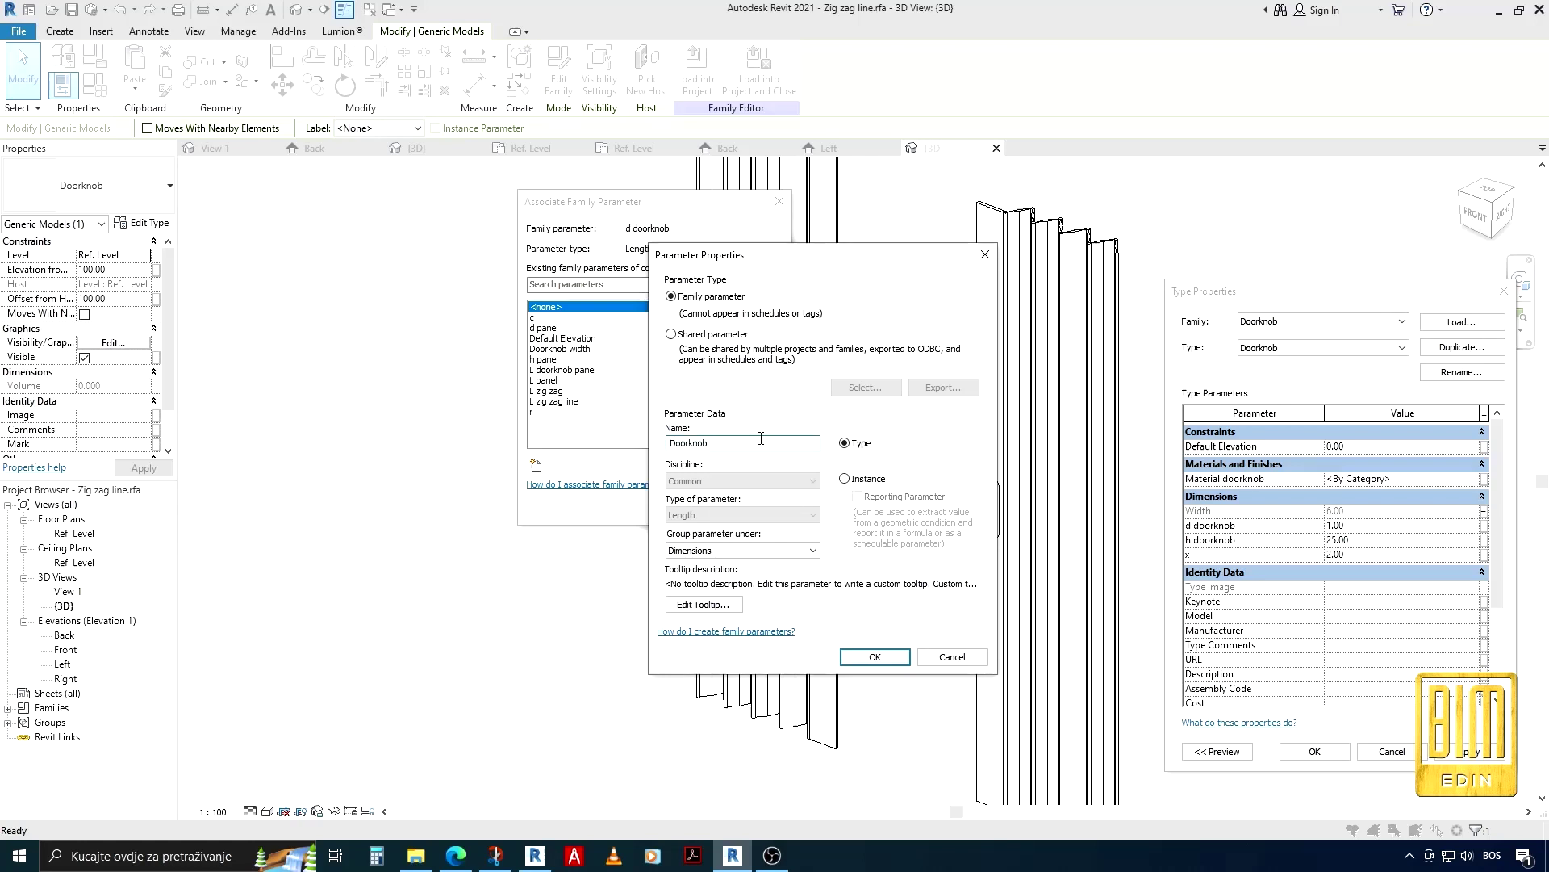
left_click(874, 657)
left_click(690, 510)
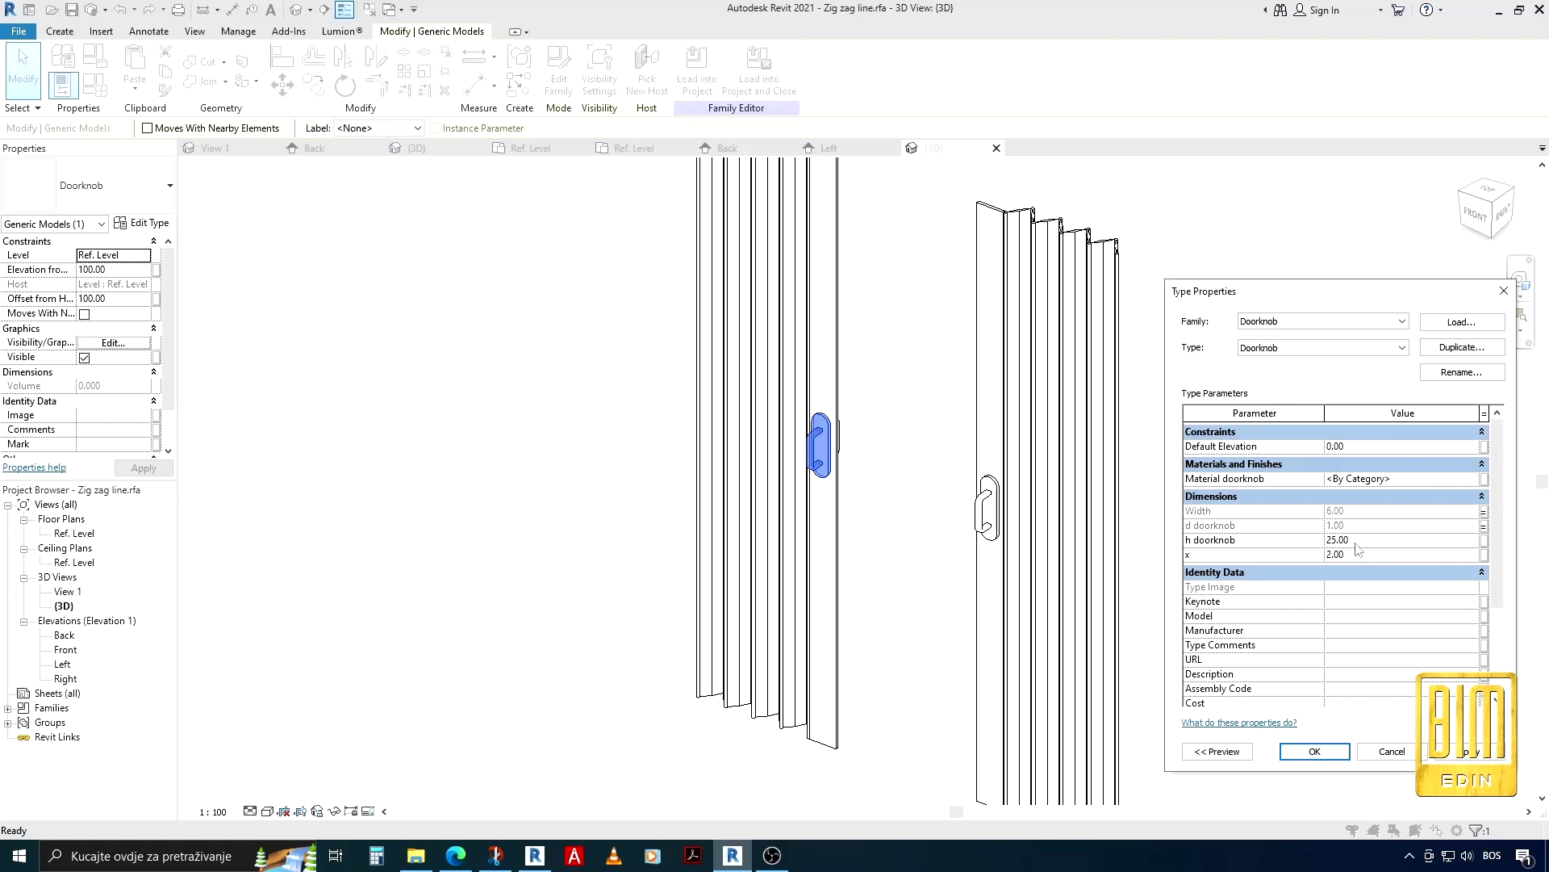
Link h doorknob to a new family parameter named Doorknob h
left_click(1485, 540)
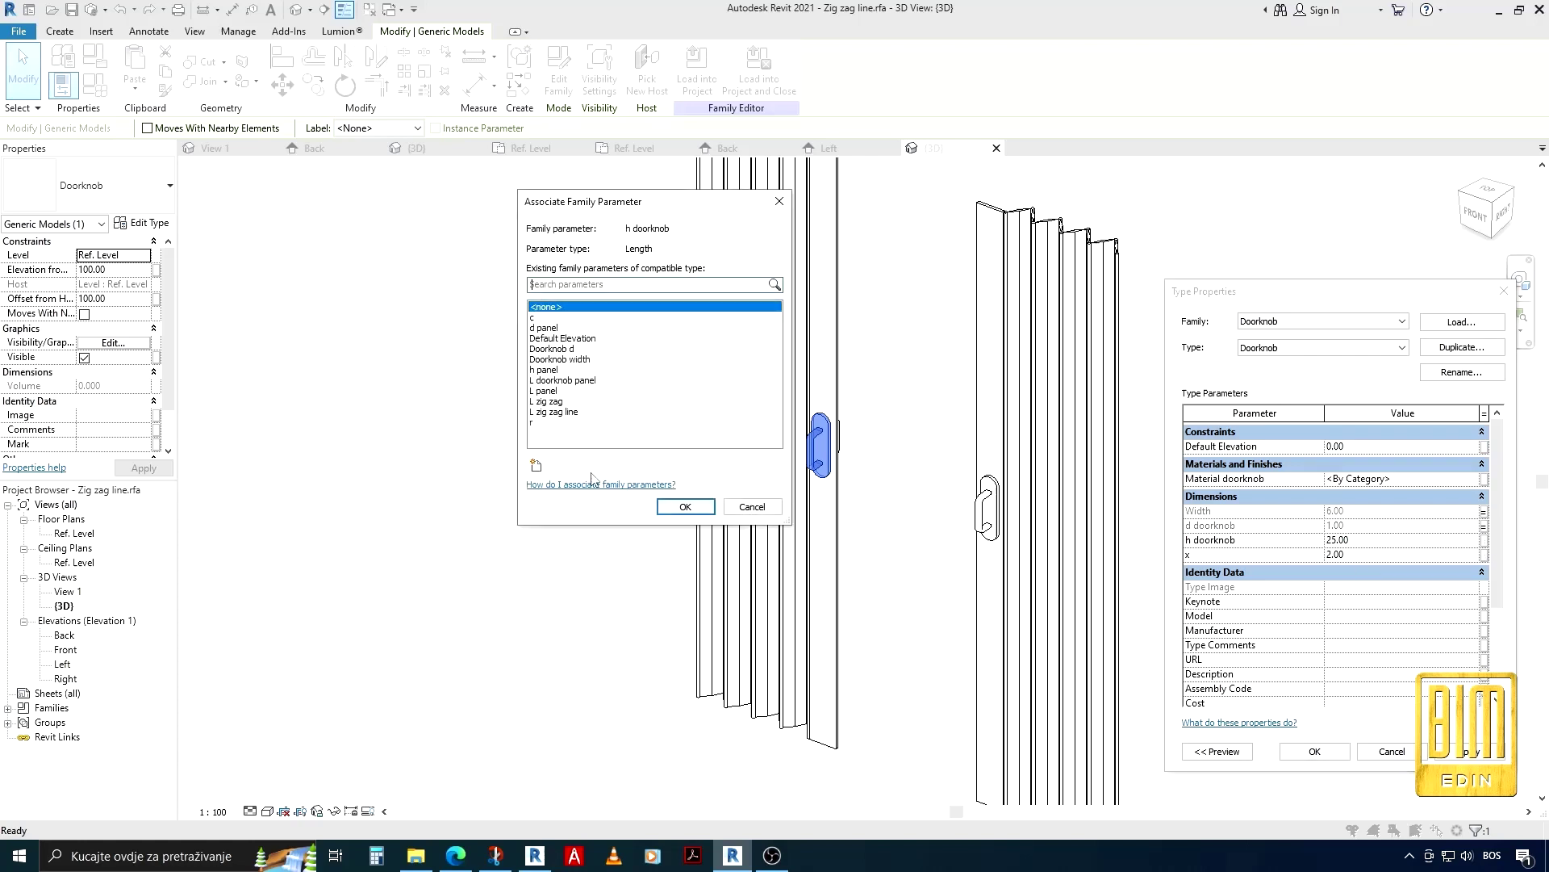
left_click(536, 465)
type("Doorknob h")
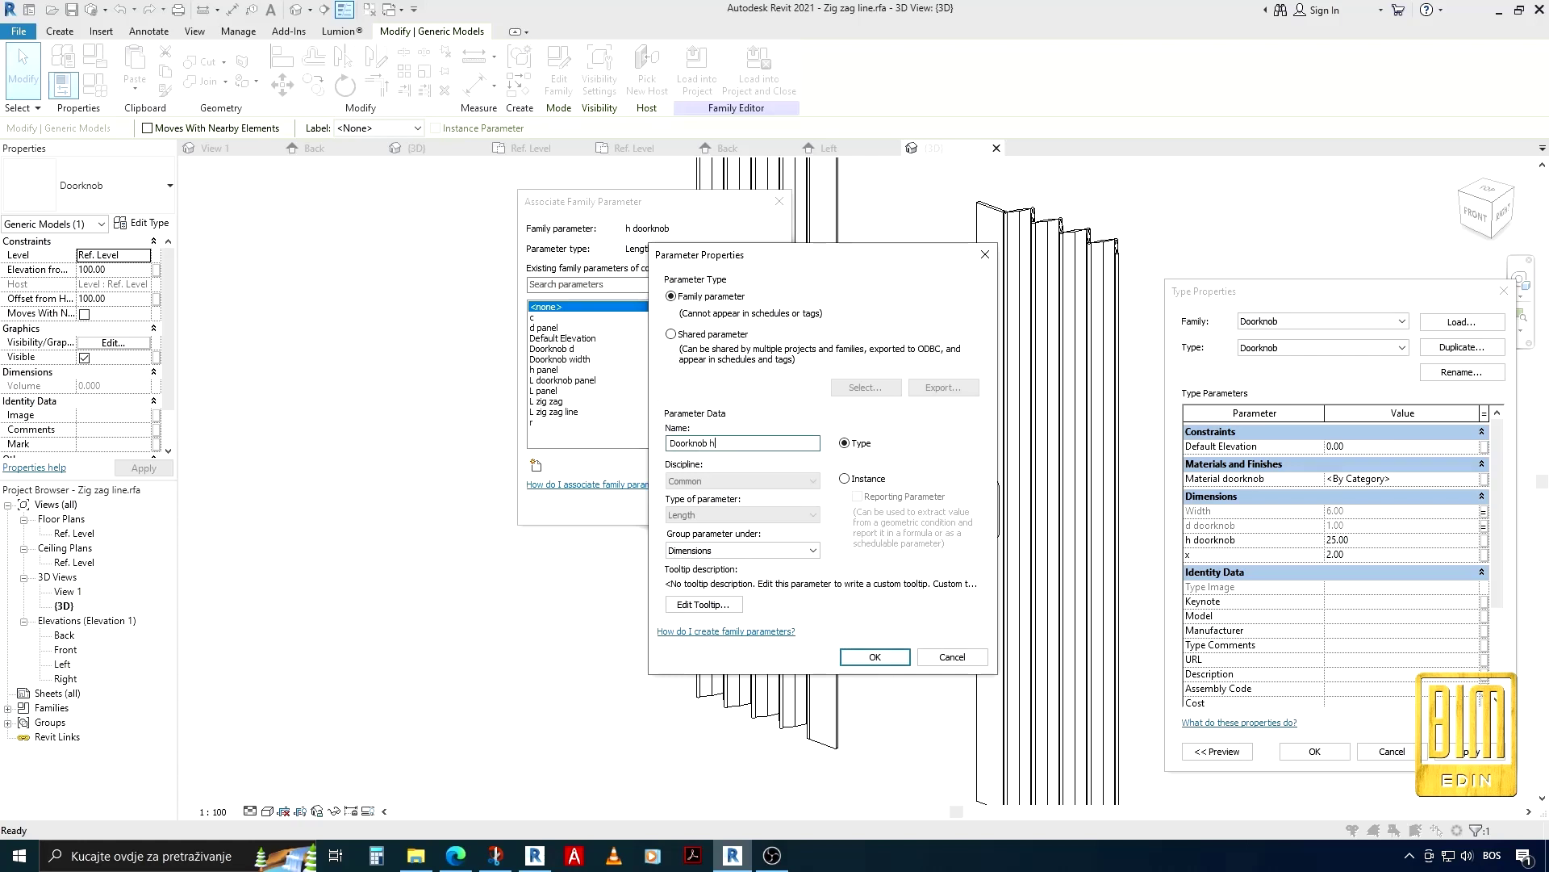
left_click(875, 656)
left_click(686, 502)
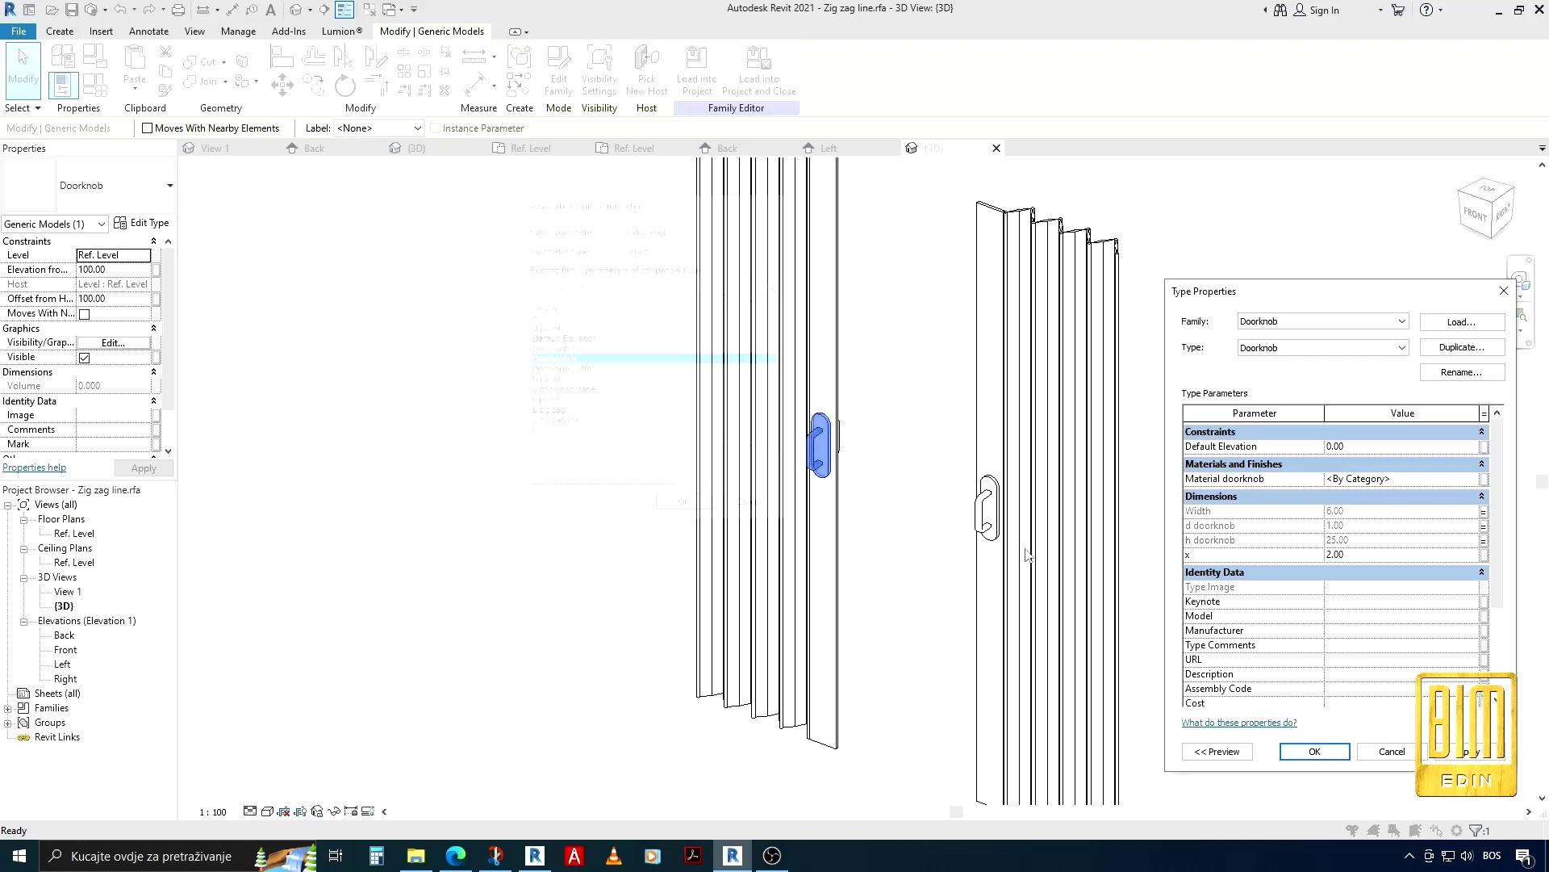
Link the doorknob's material to a new Material doorknob family parameter
left_click(1485, 479)
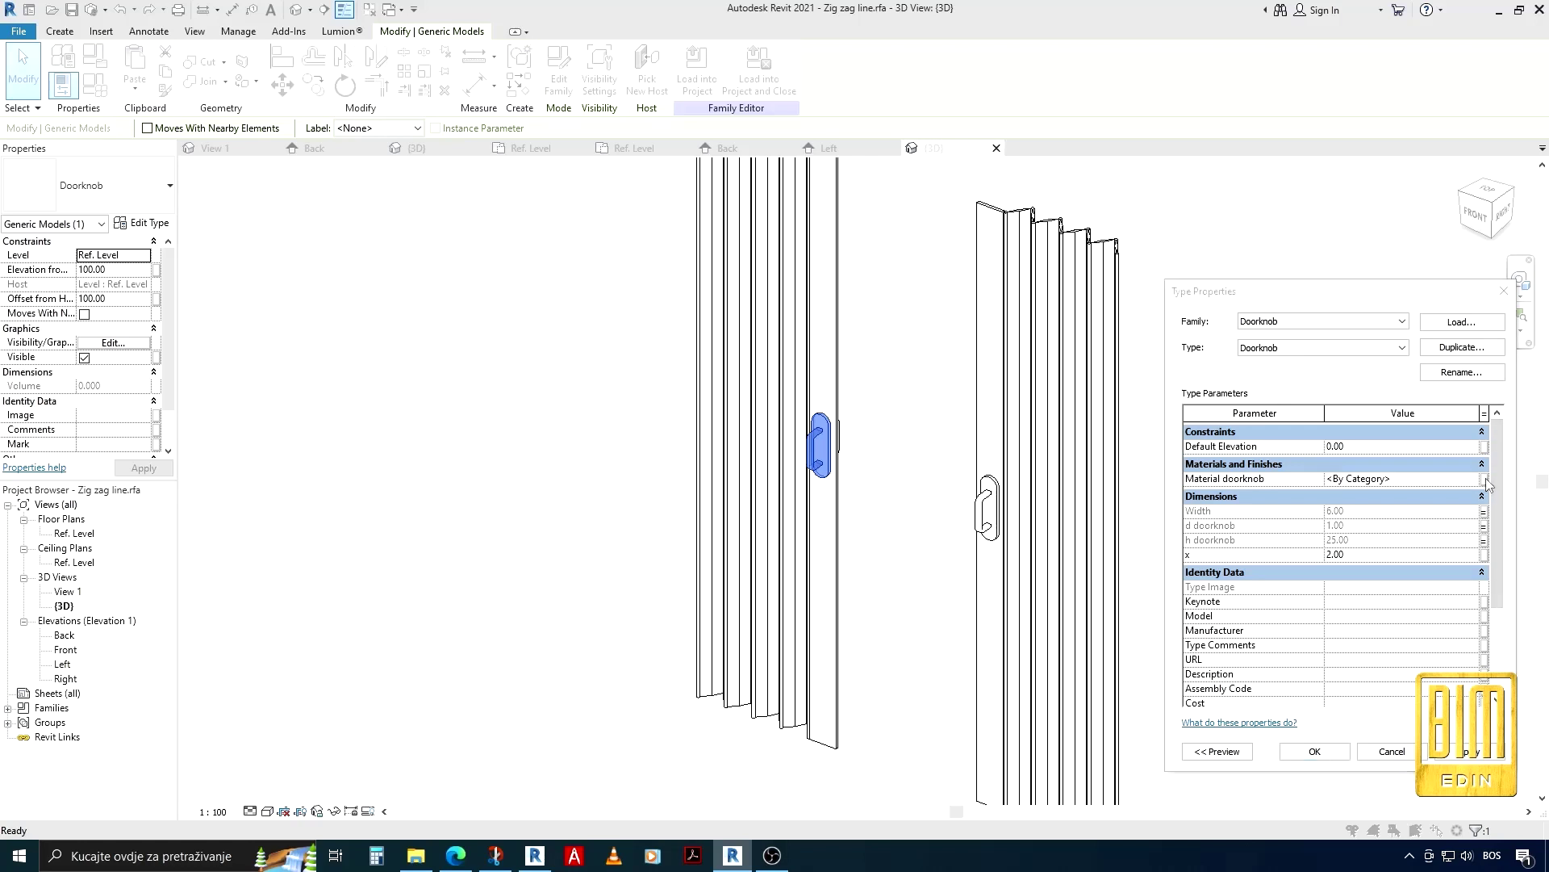
left_click(536, 465)
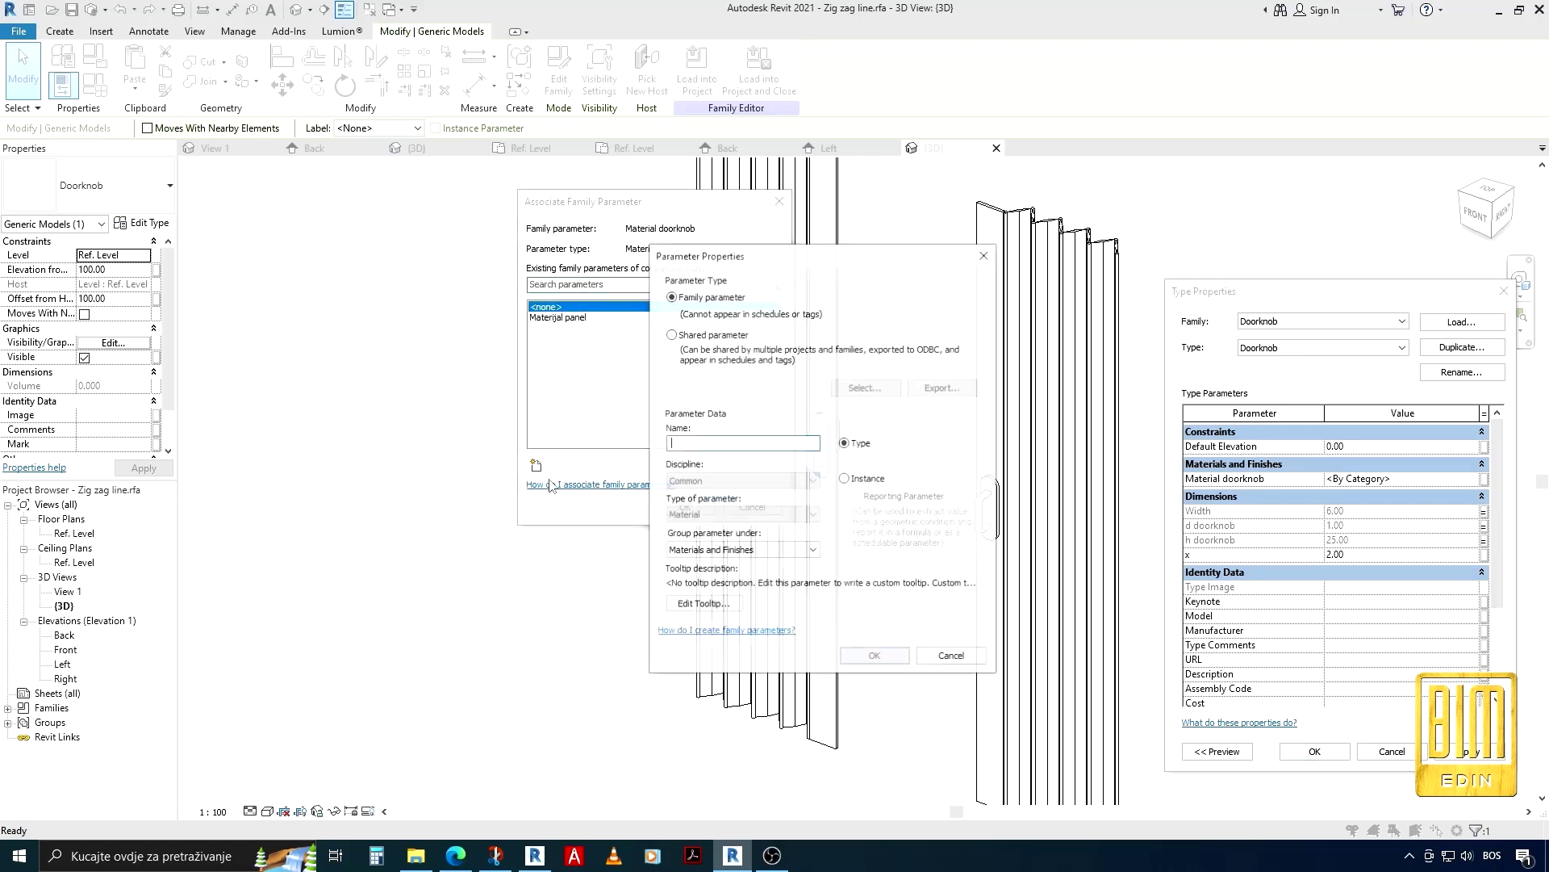
type("materi")
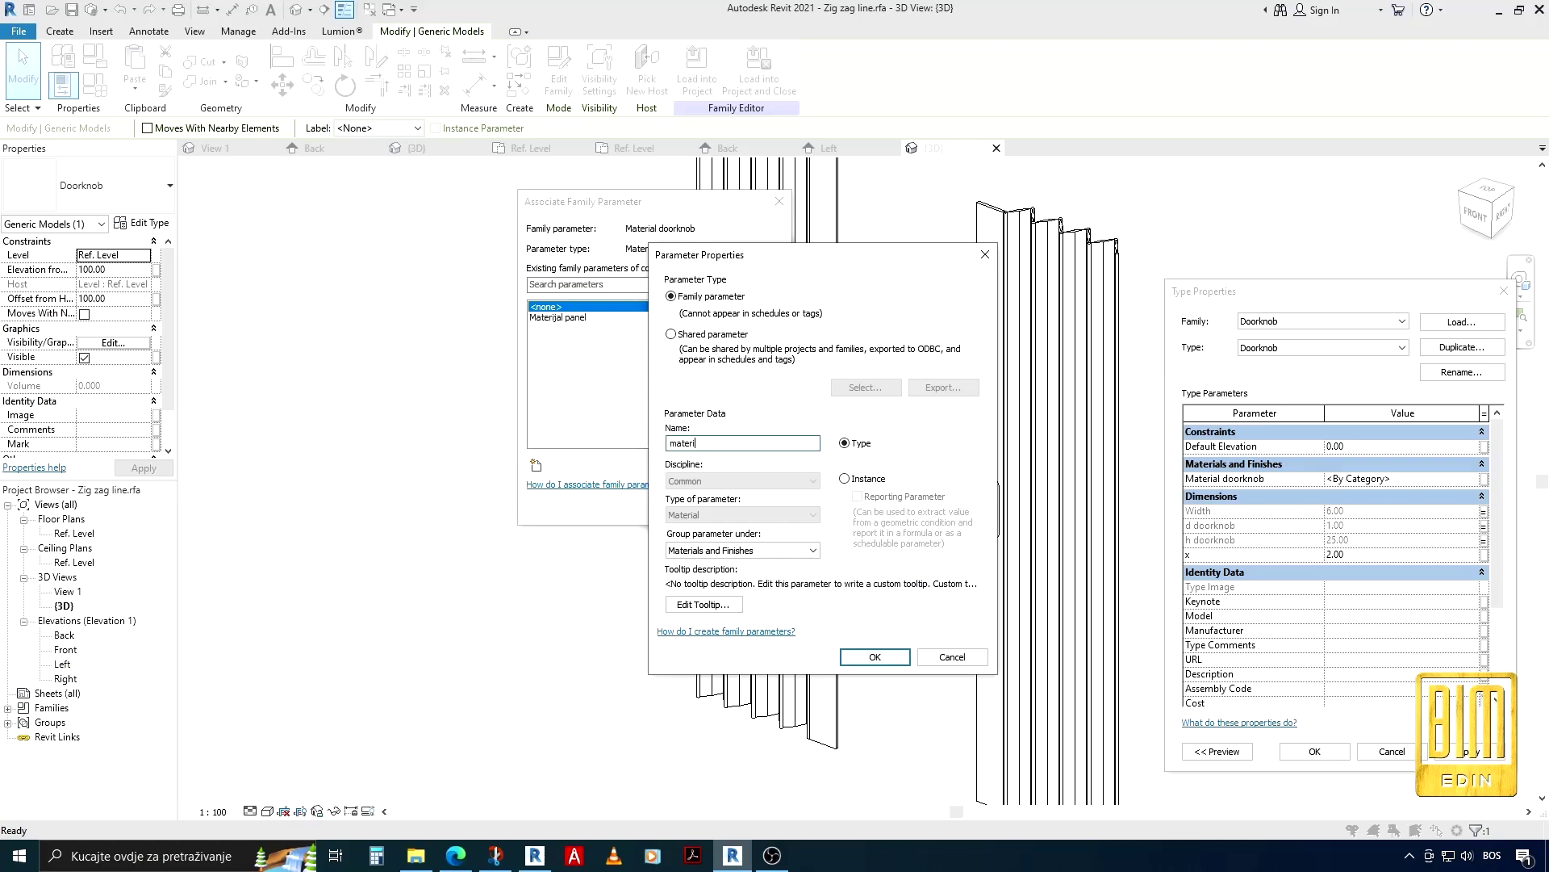
key("BackSpace")
key("BackSpace")
key("BackSpace")
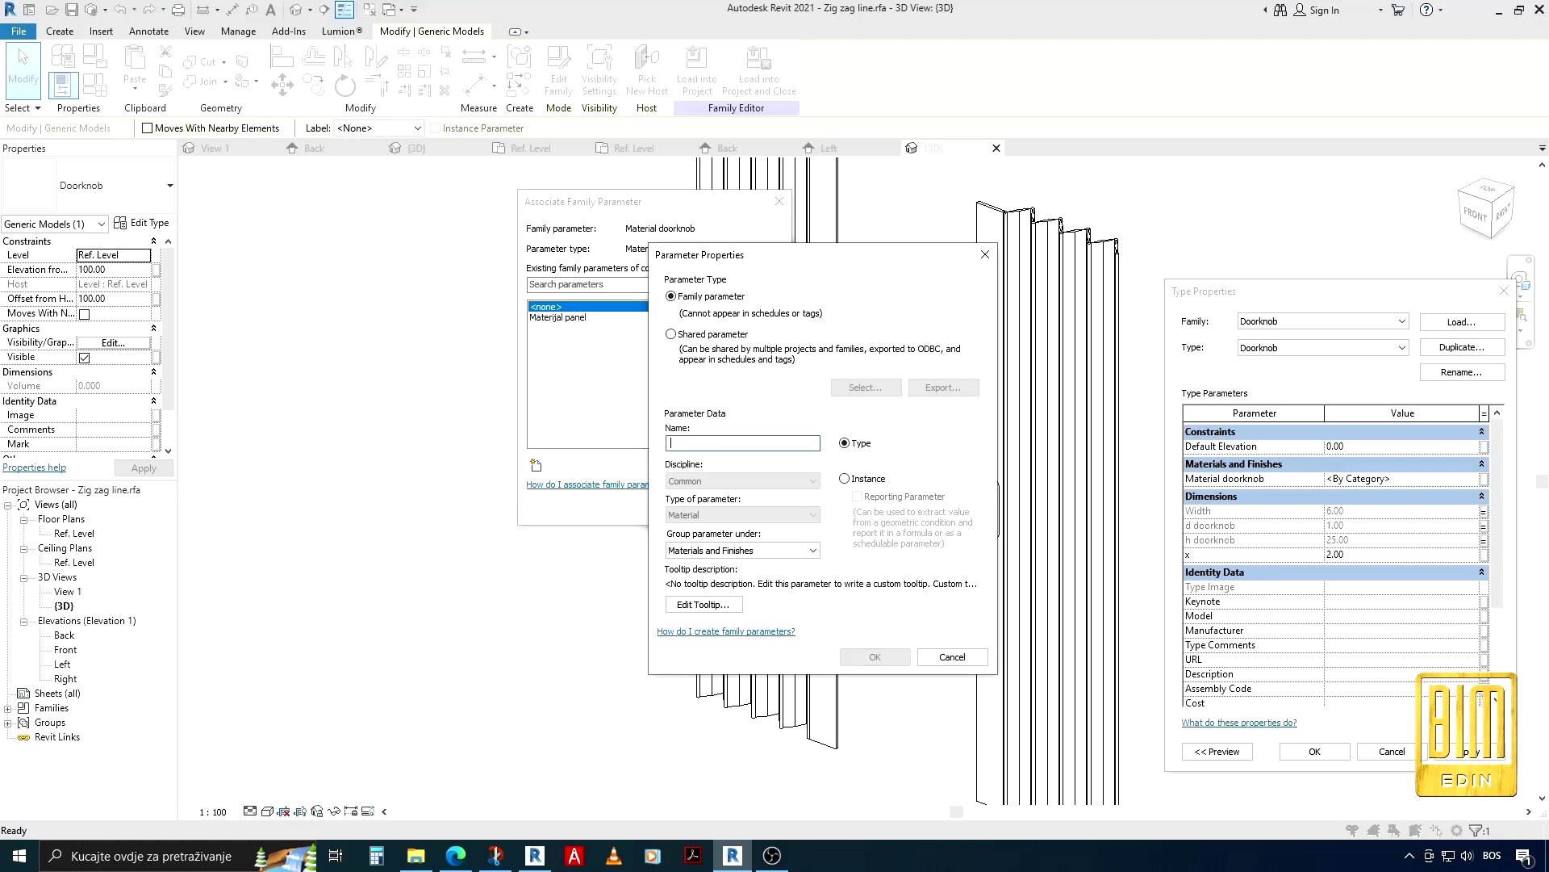
type("Material doorknob")
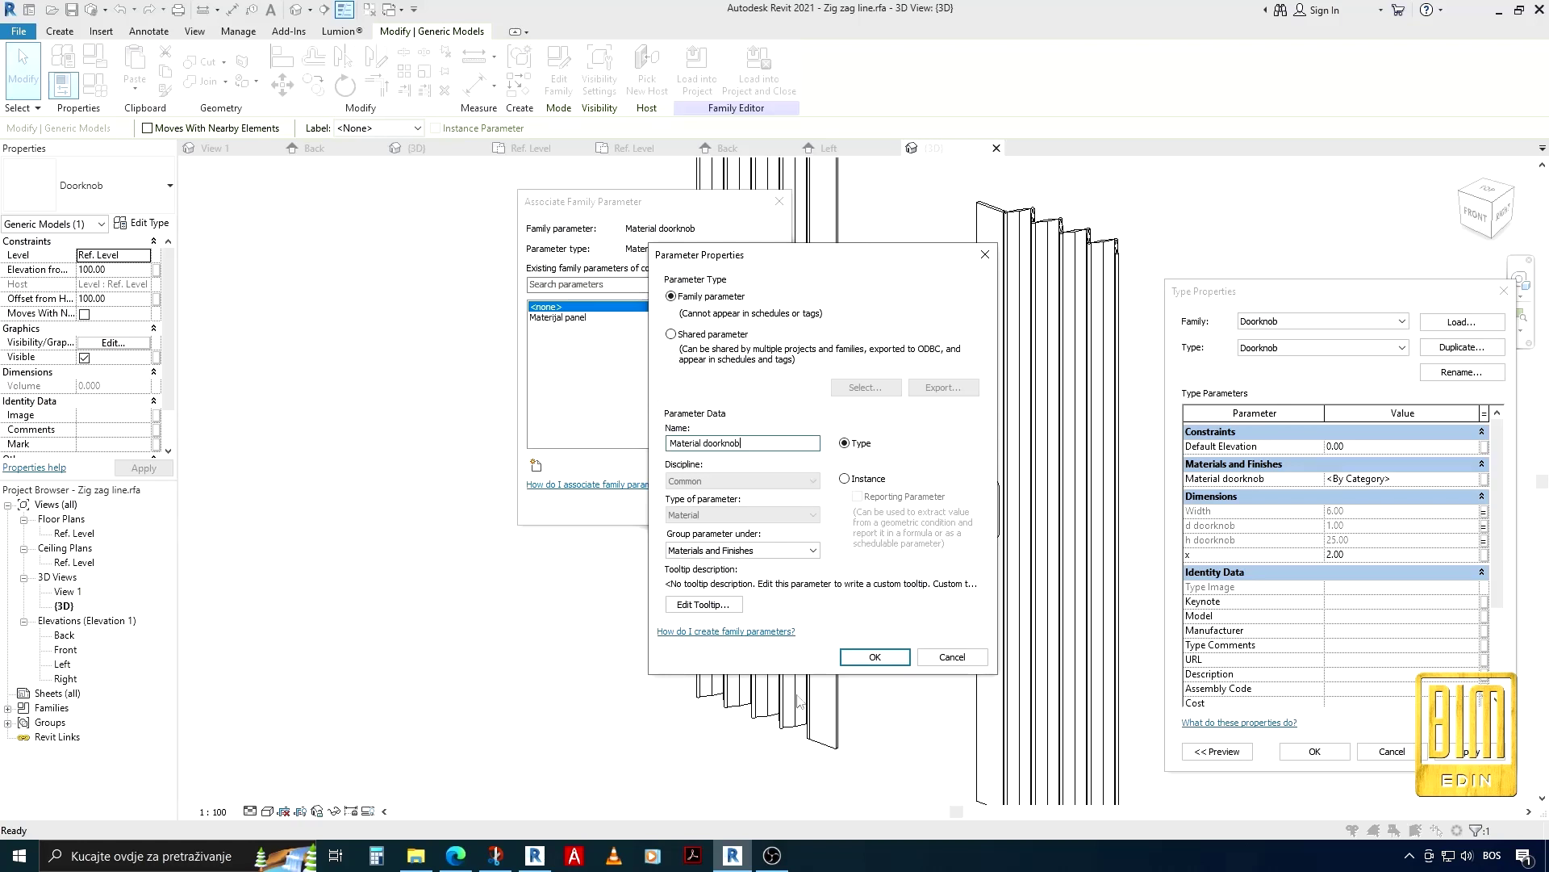
left_click(872, 658)
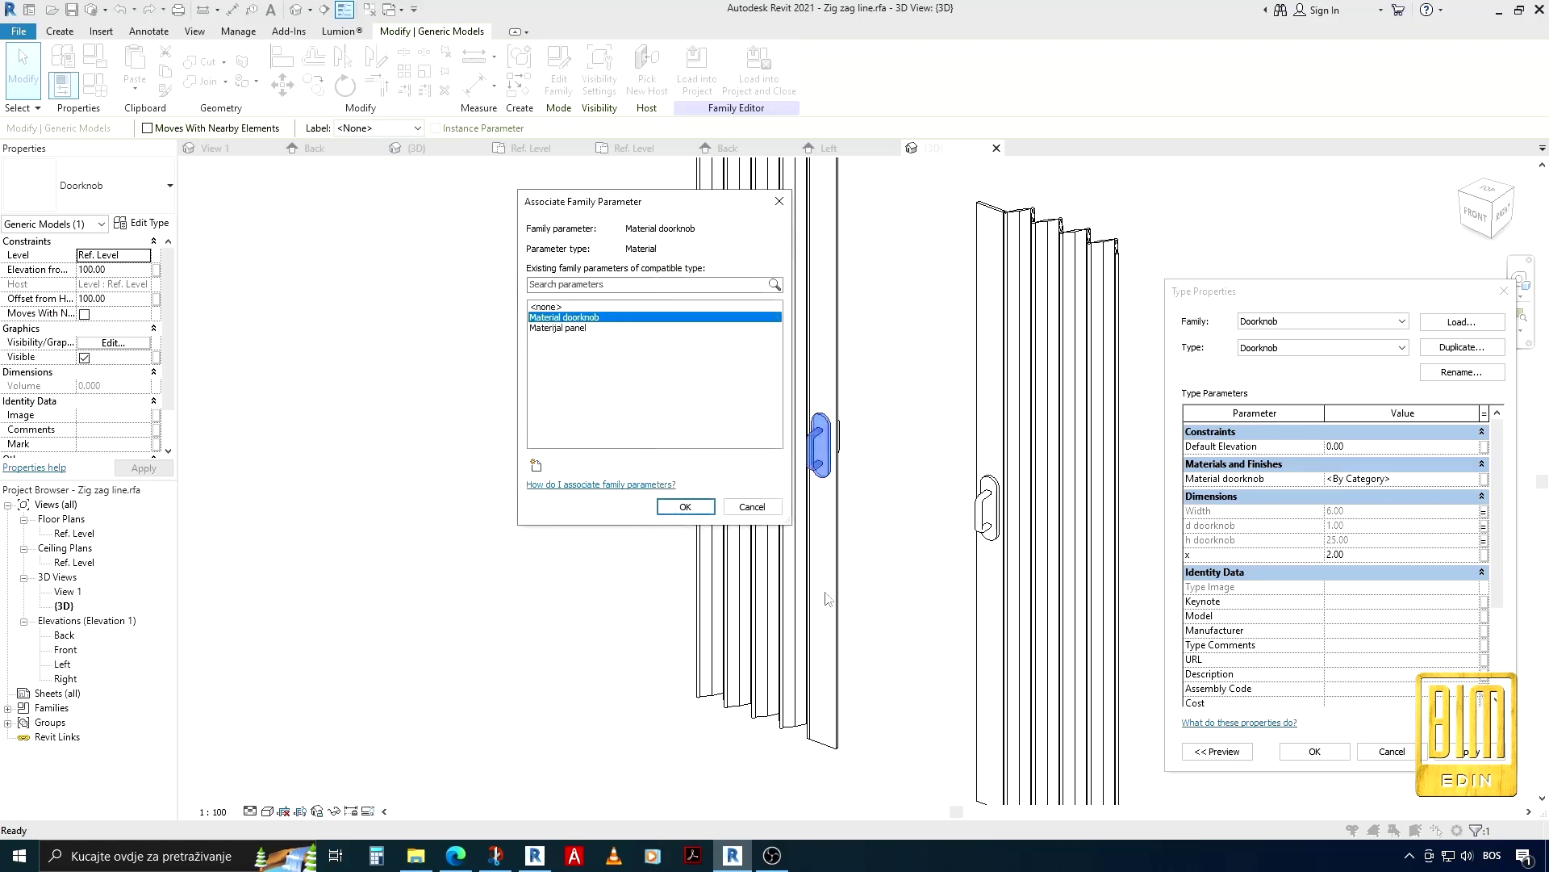
left_click(684, 507)
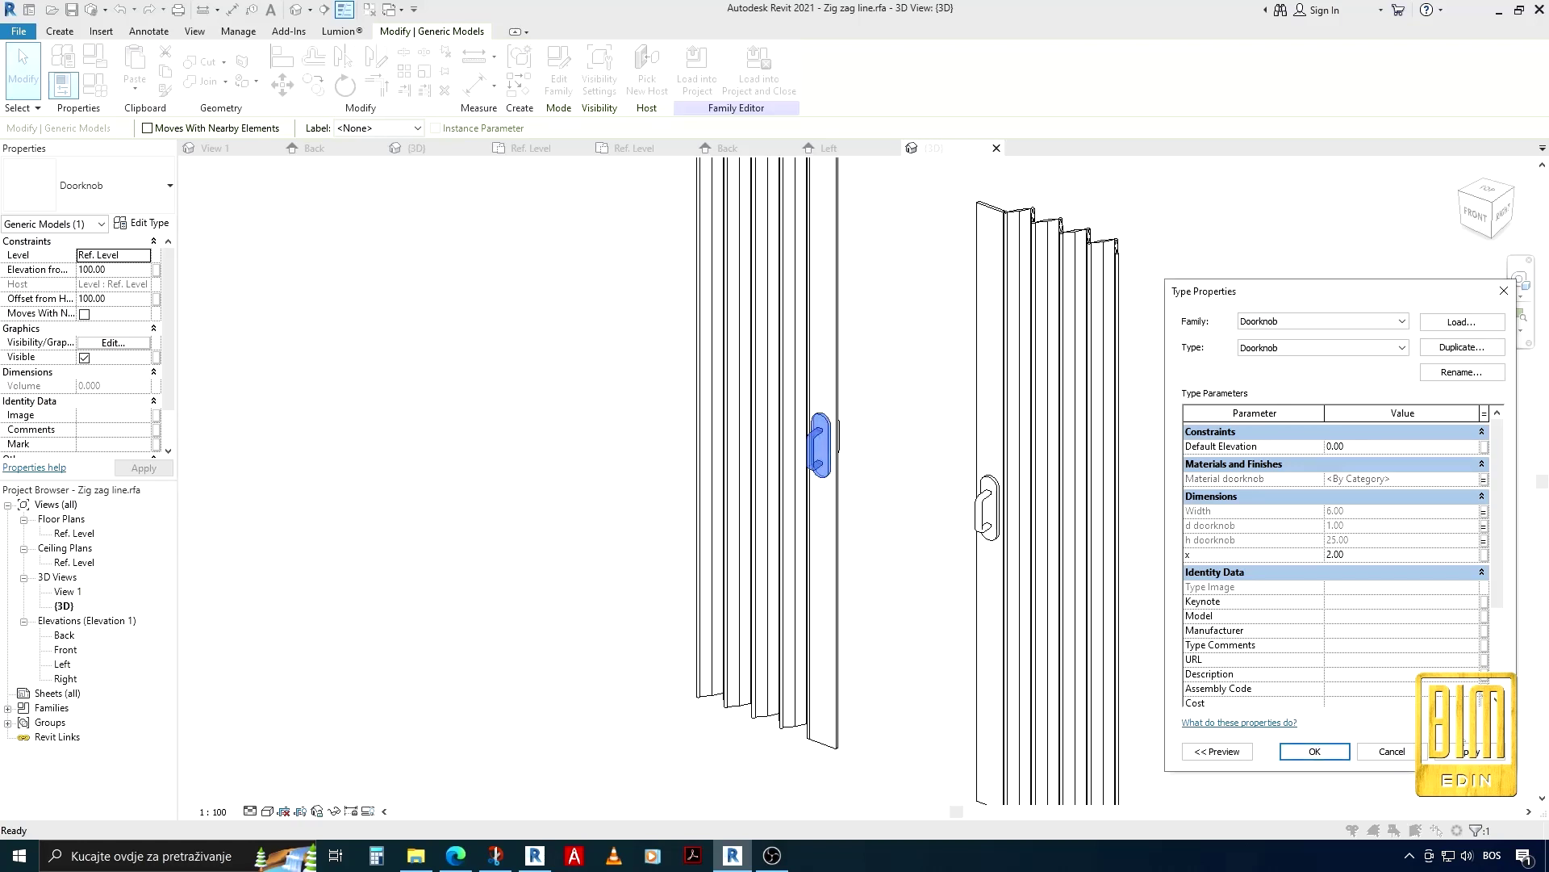
Accept the doorknob type properties, deselect it, and open the host Family Types list
left_click(1314, 751)
left_click(556, 575)
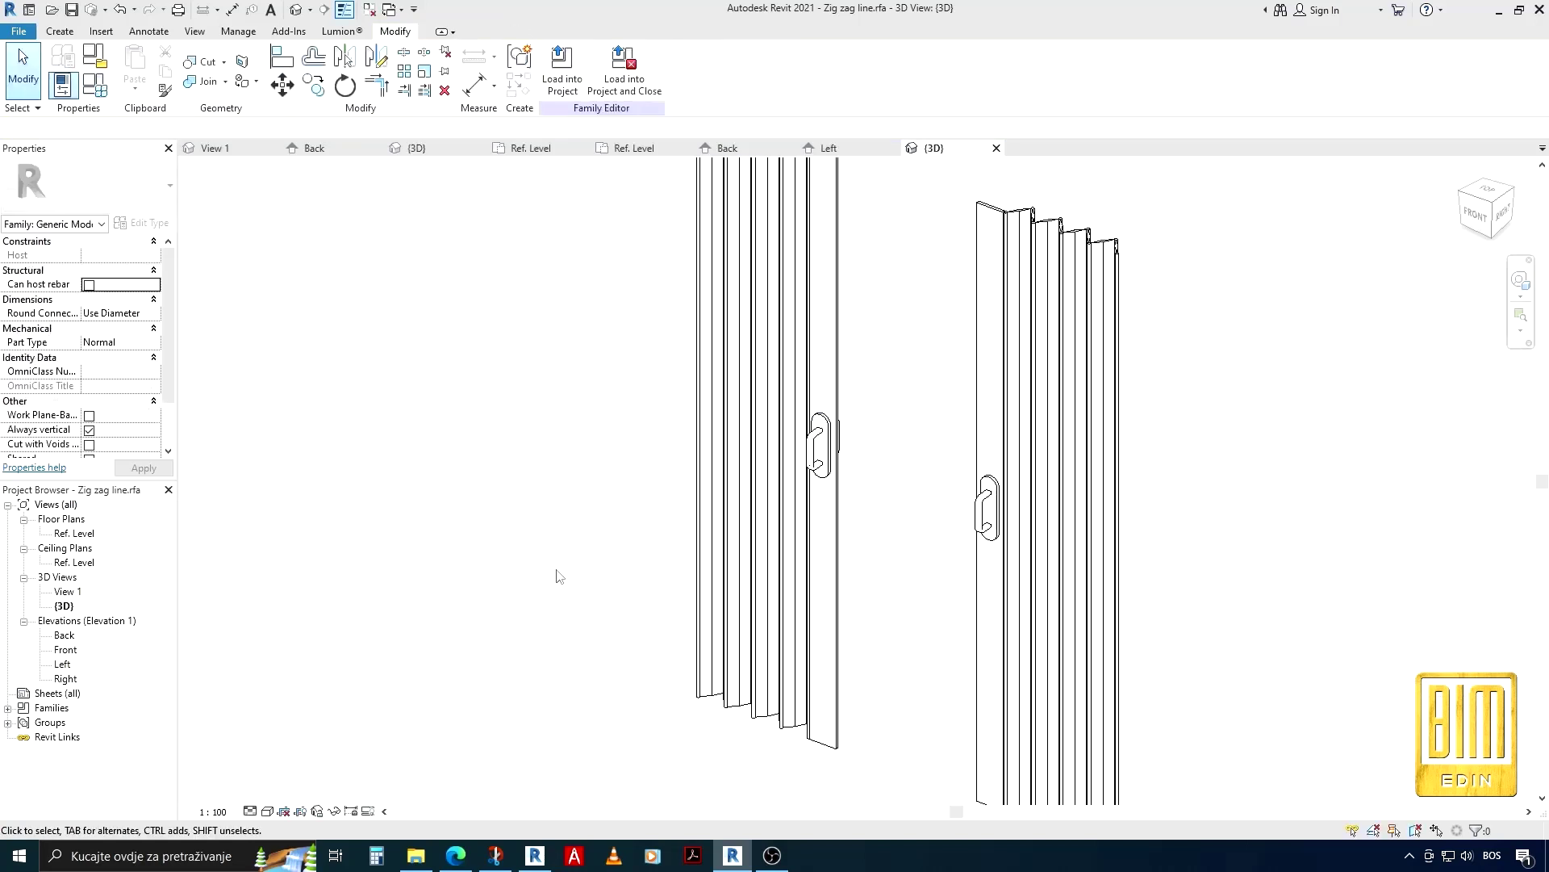
scroll(556, 576, "down", 2)
scroll(626, 554, "down", 2)
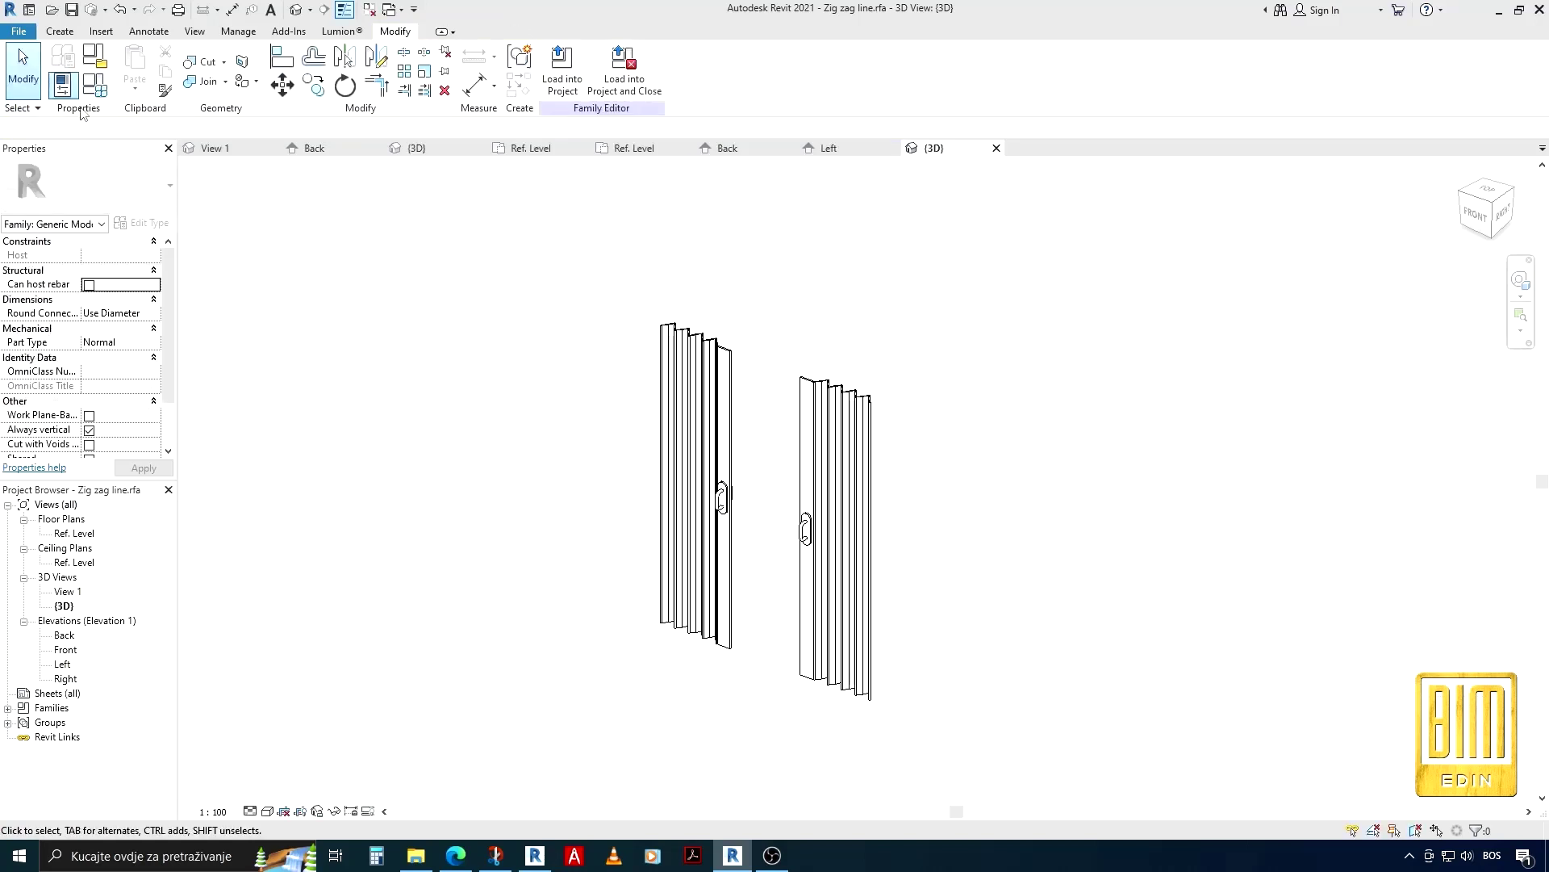
left_click(63, 84)
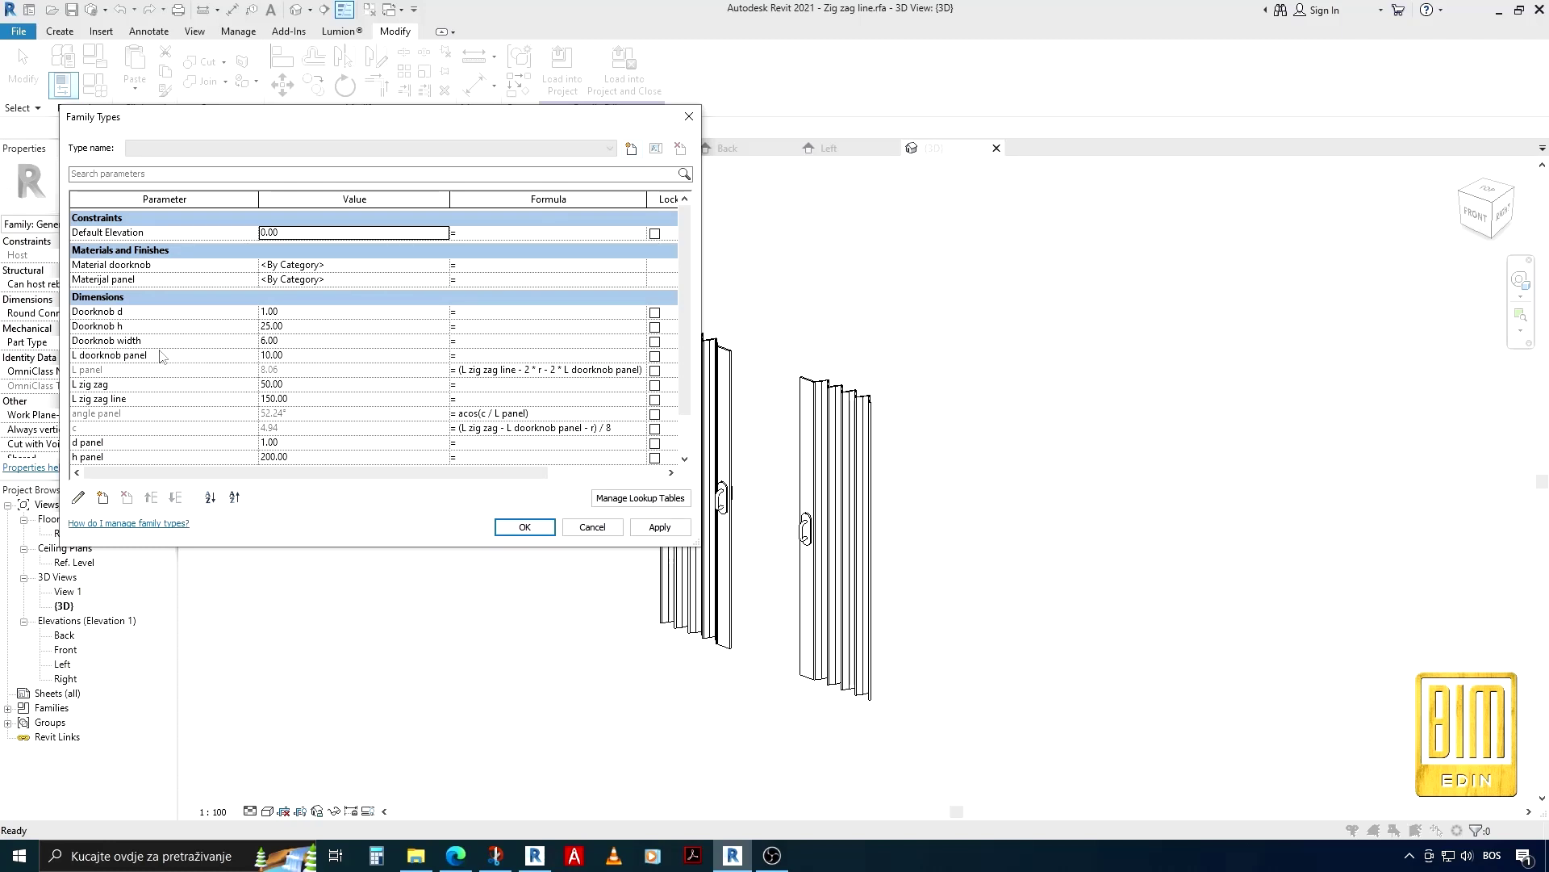
Replace the leading L in the L zig zag line parameter name with 'Width'
left_click(163, 386)
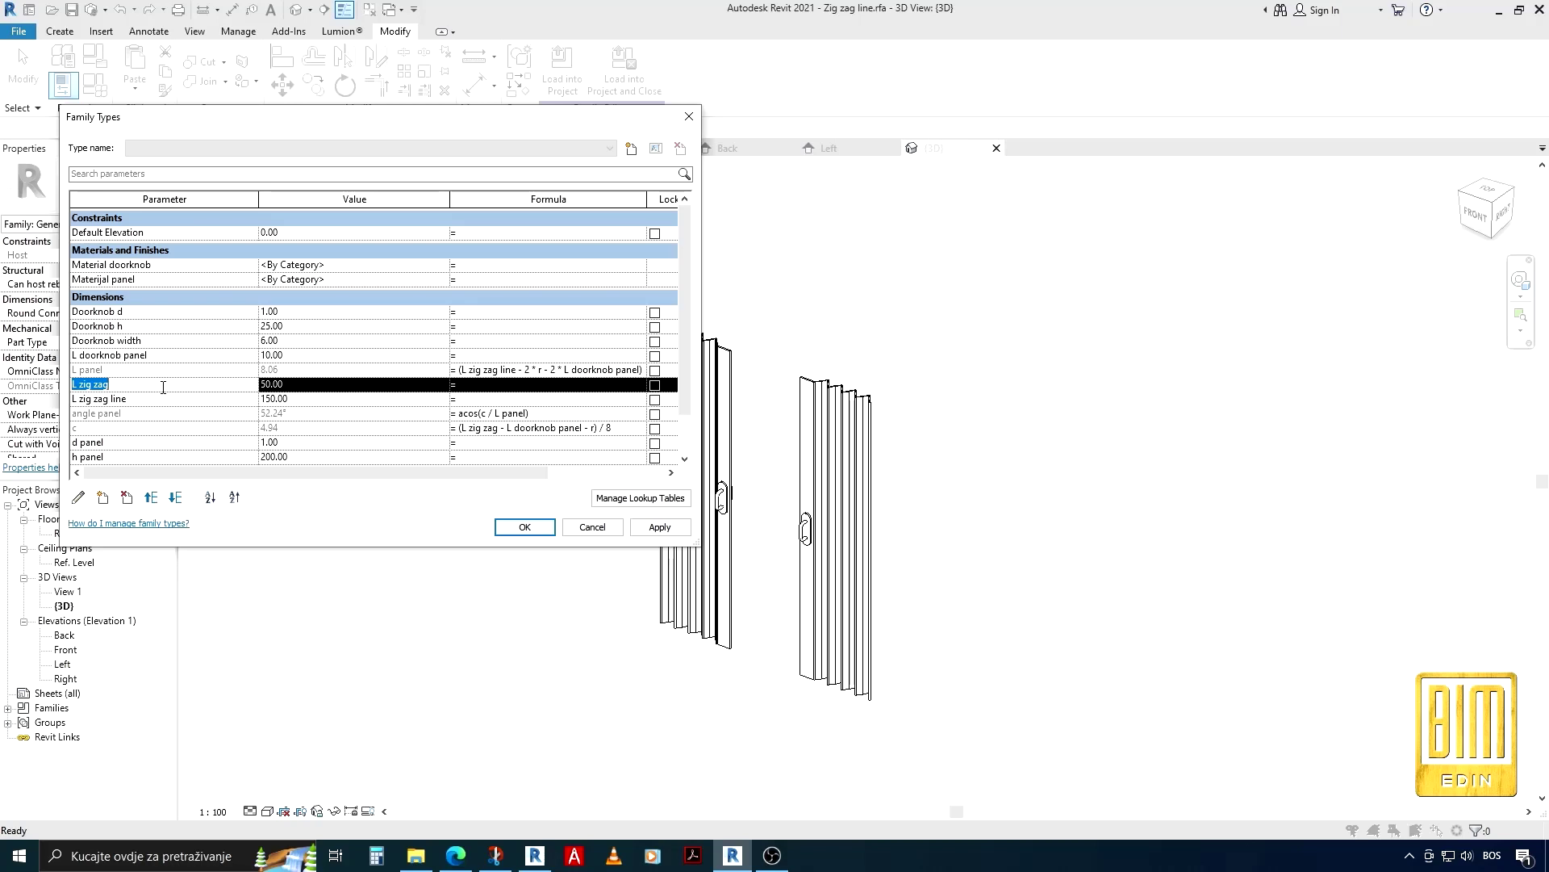
left_click(163, 401)
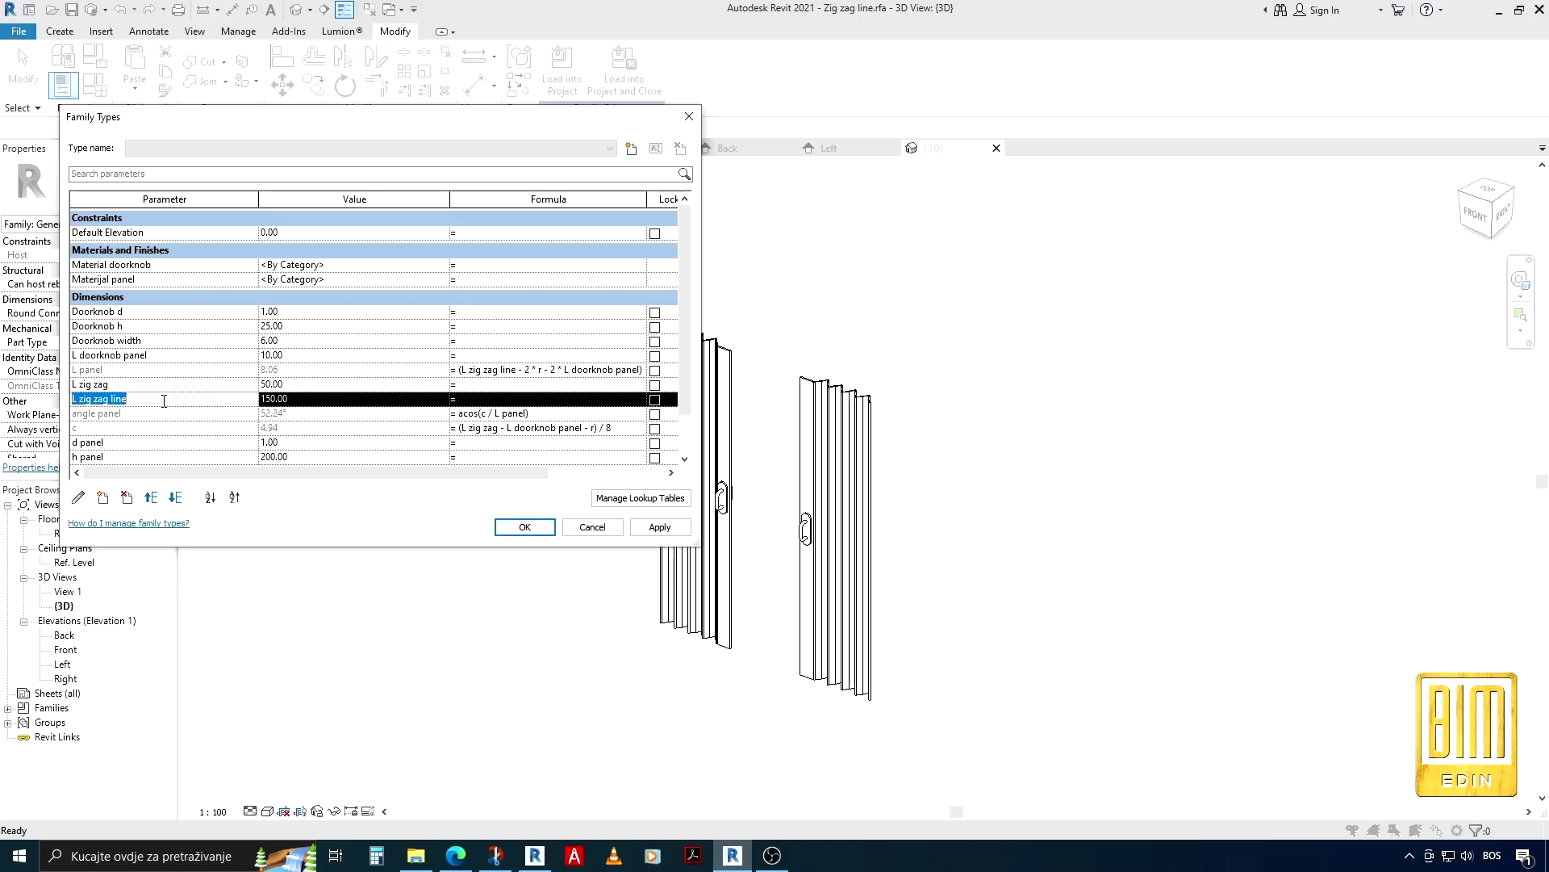
left_click(79, 498)
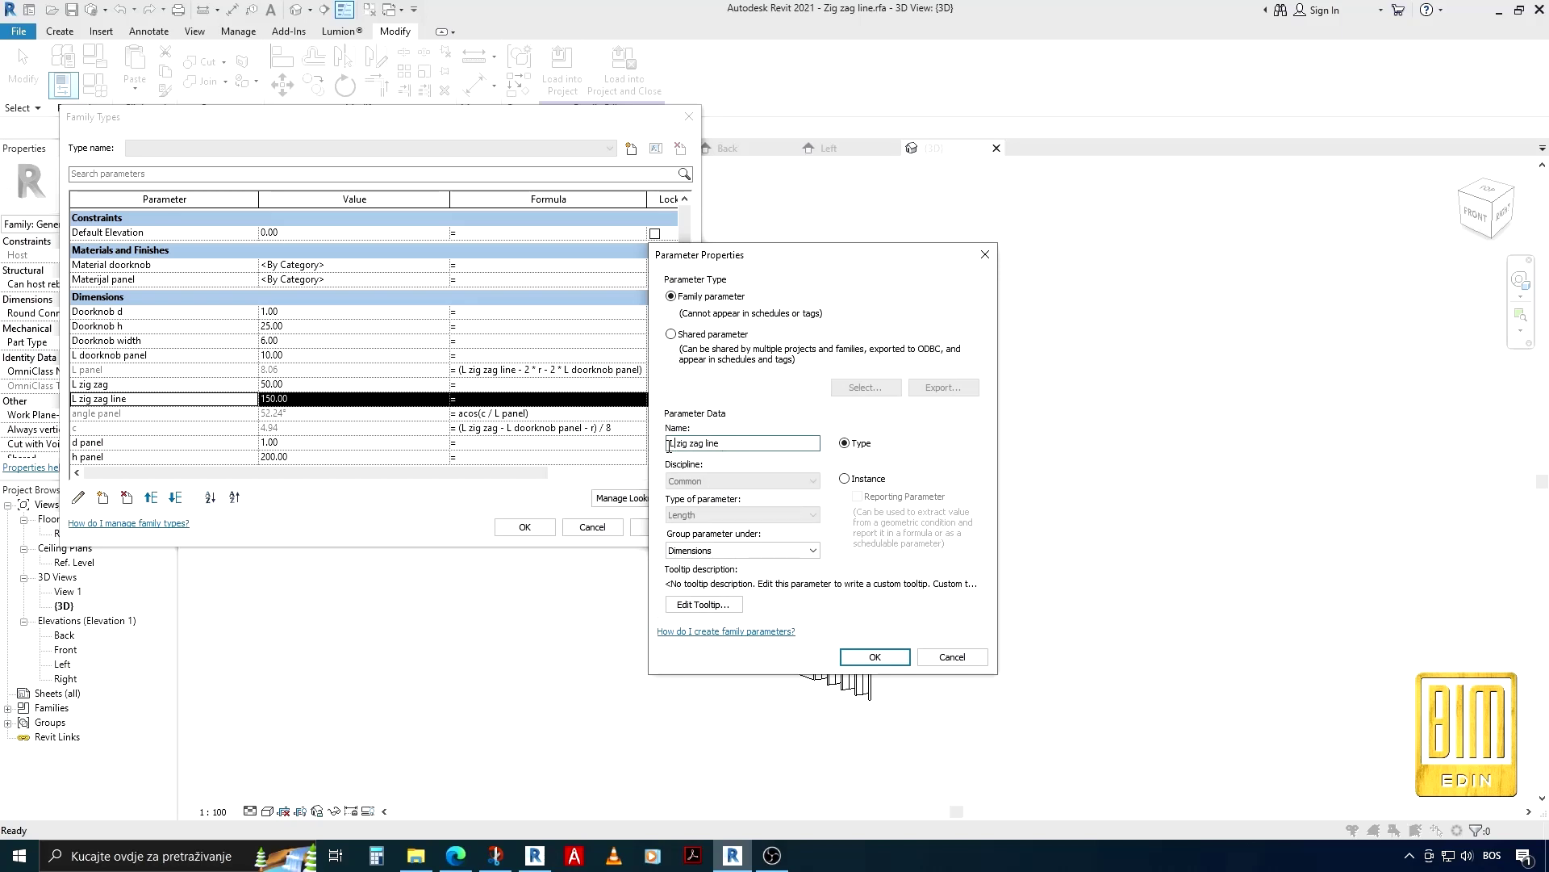
double_click(668, 446)
type("E")
key("BackSpace")
type("W")
type("i")
type("dth")
Confirm the Width zig zag line rename and move it to the top of Dimensions
left_click(864, 655)
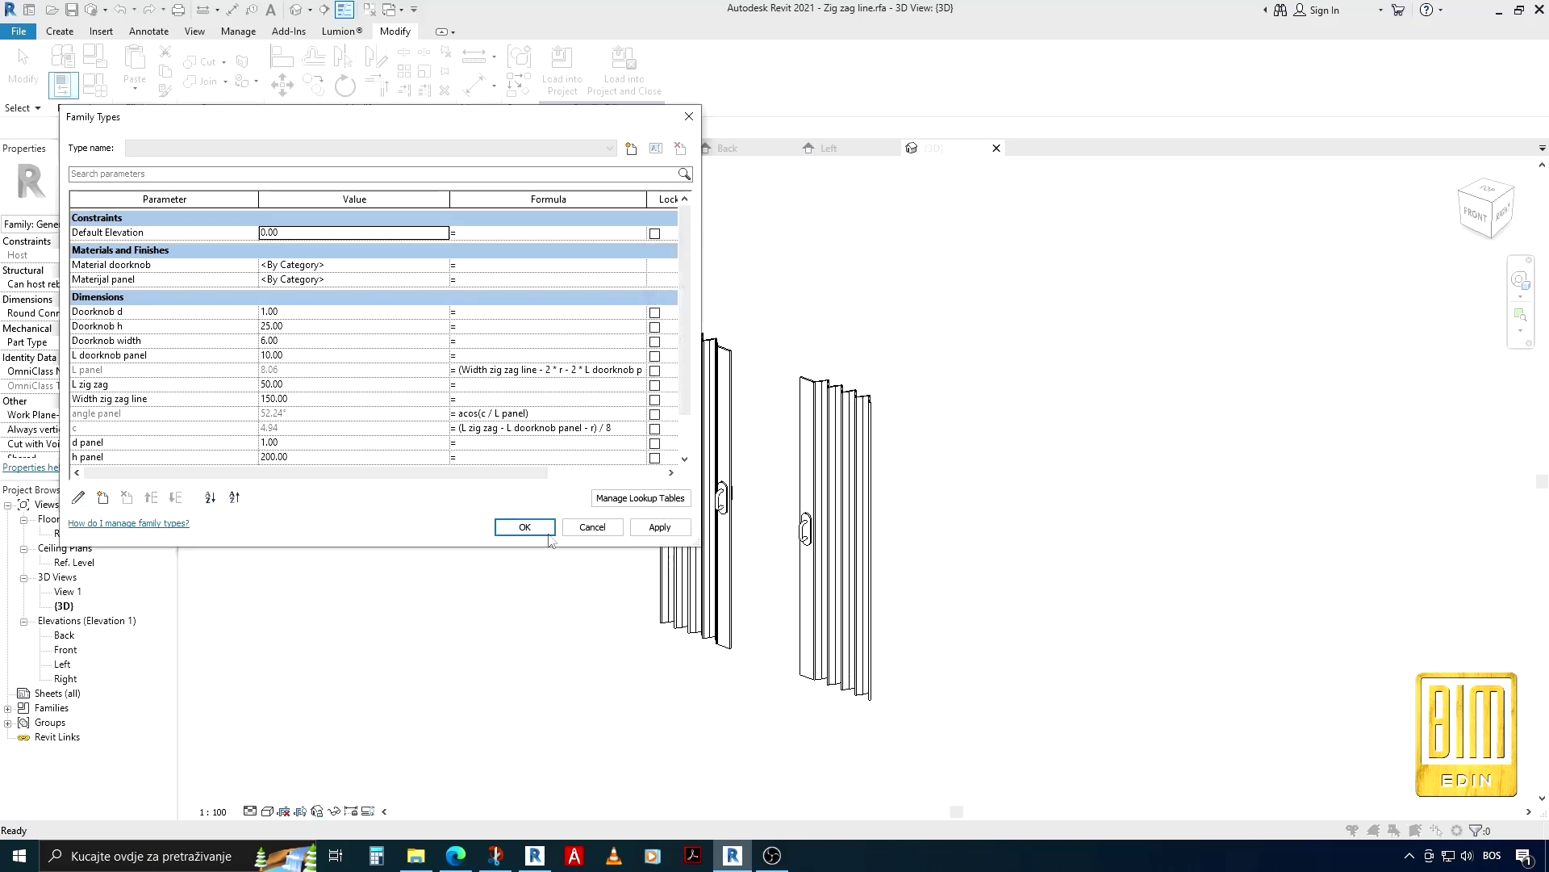
left_click(163, 402)
left_click(150, 497)
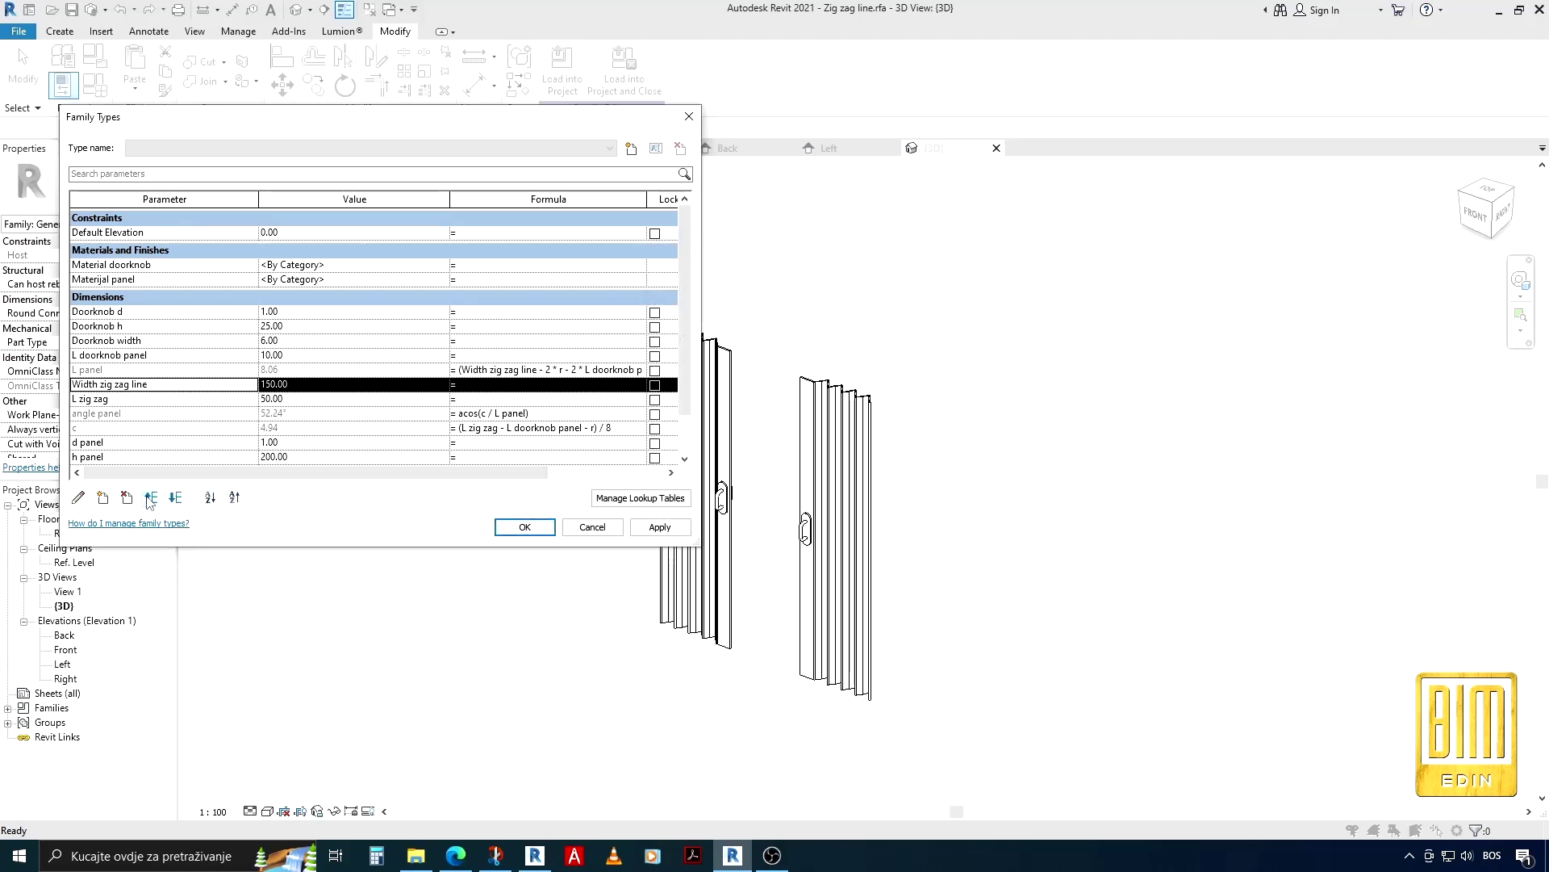
left_click(150, 497)
left_click(150, 497)
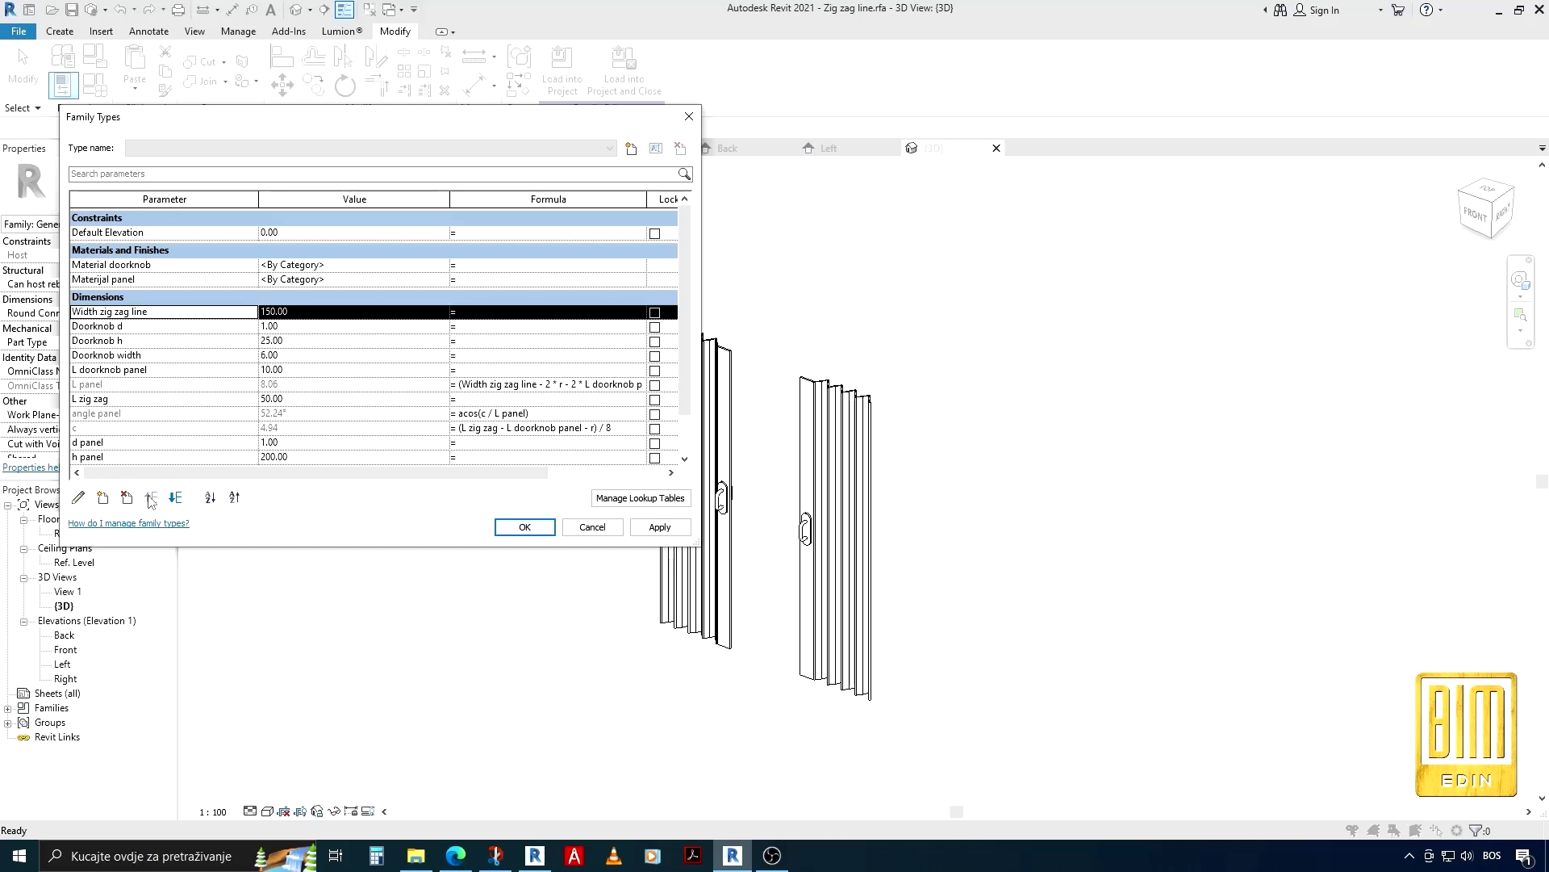
Move L zig zag up to sit directly below Width zig zag line
left_click(125, 399)
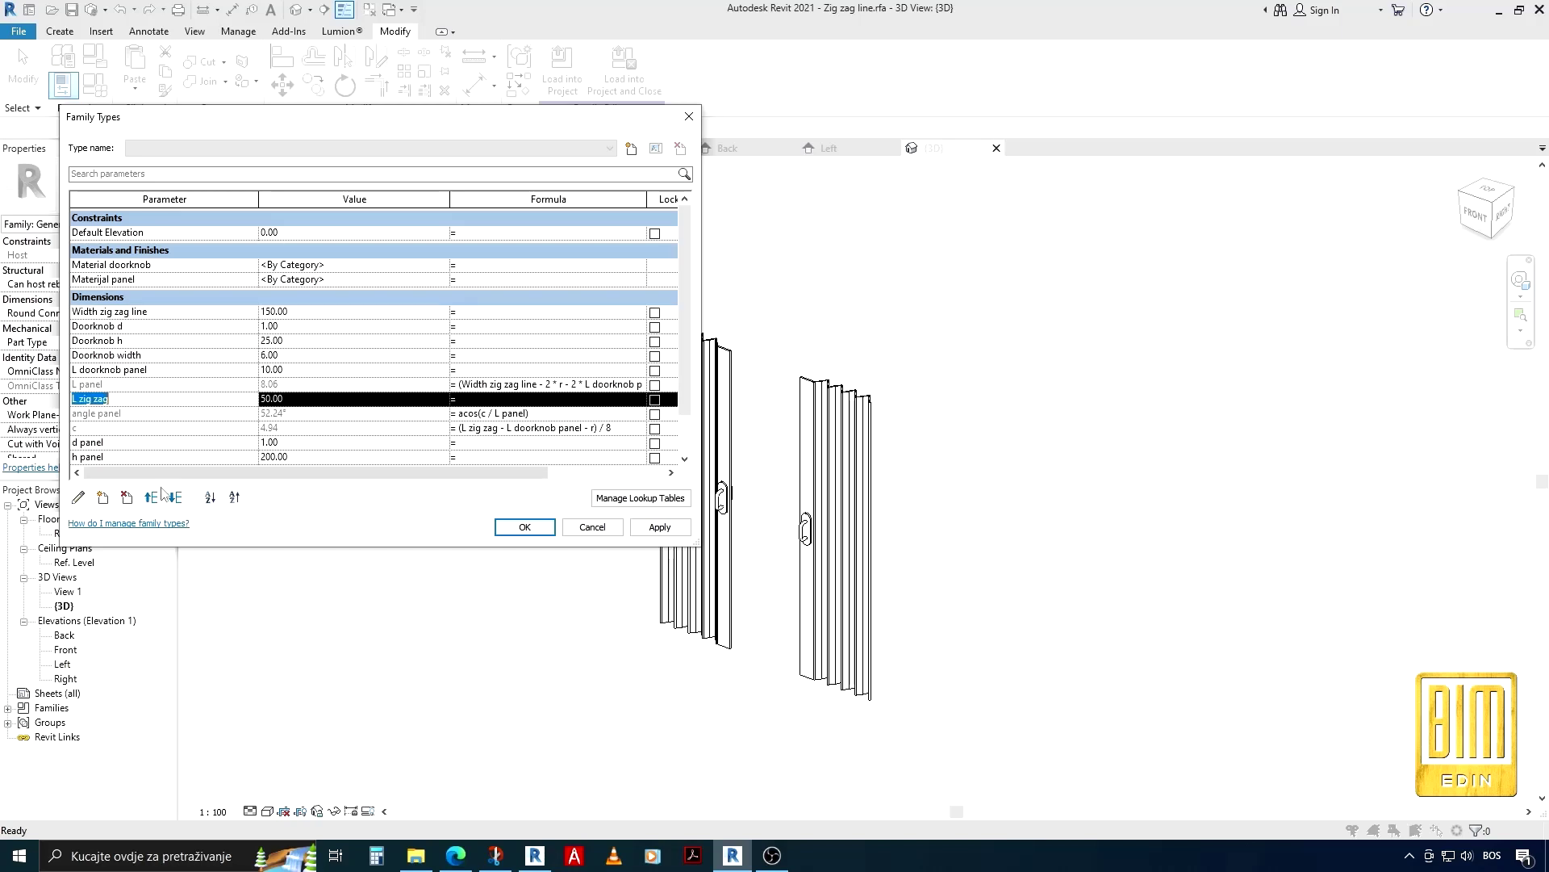
left_click(151, 497)
left_click(151, 497)
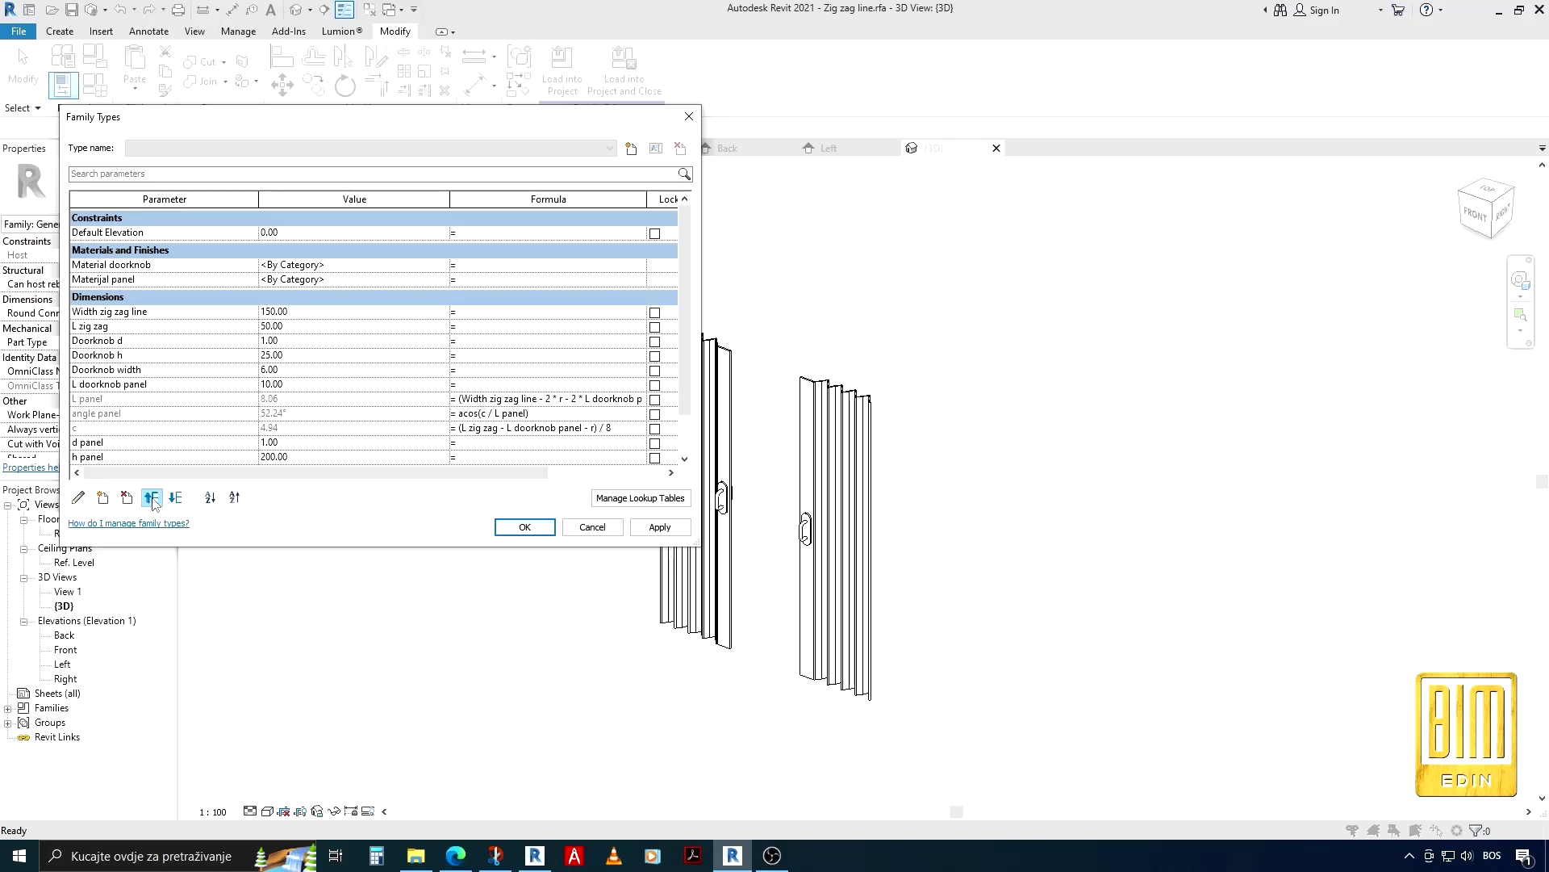
left_click(151, 497)
scroll(148, 427, "down", 2)
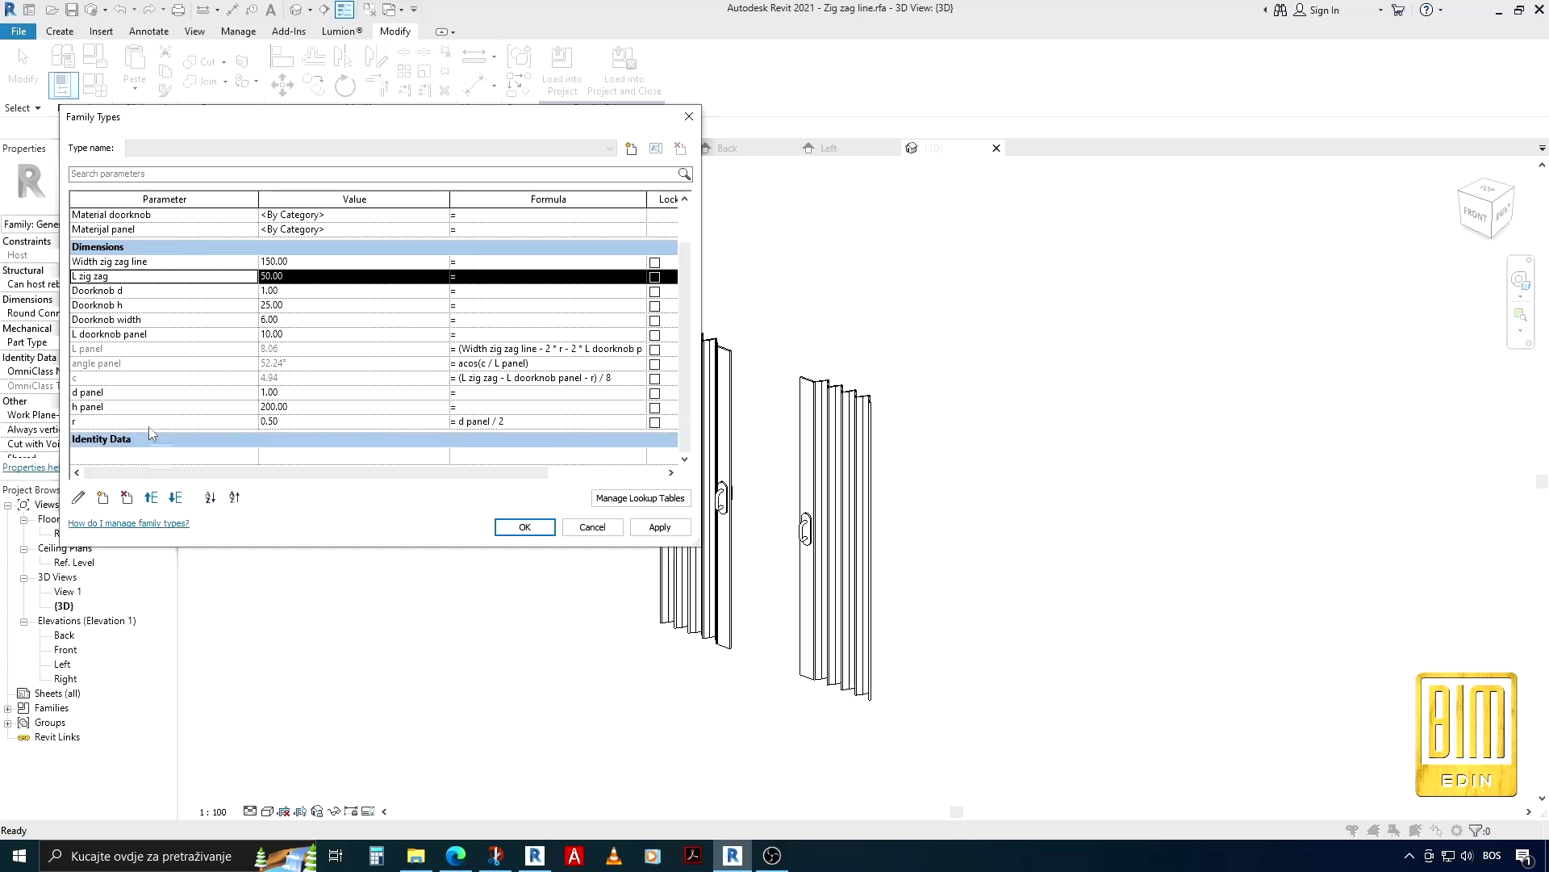
scroll(148, 427, "up", 1)
scroll(148, 426, "down", 1)
Resize the Family Types dialog and apply Width zig zag line = 260
left_click_drag(408, 129, 432, 146)
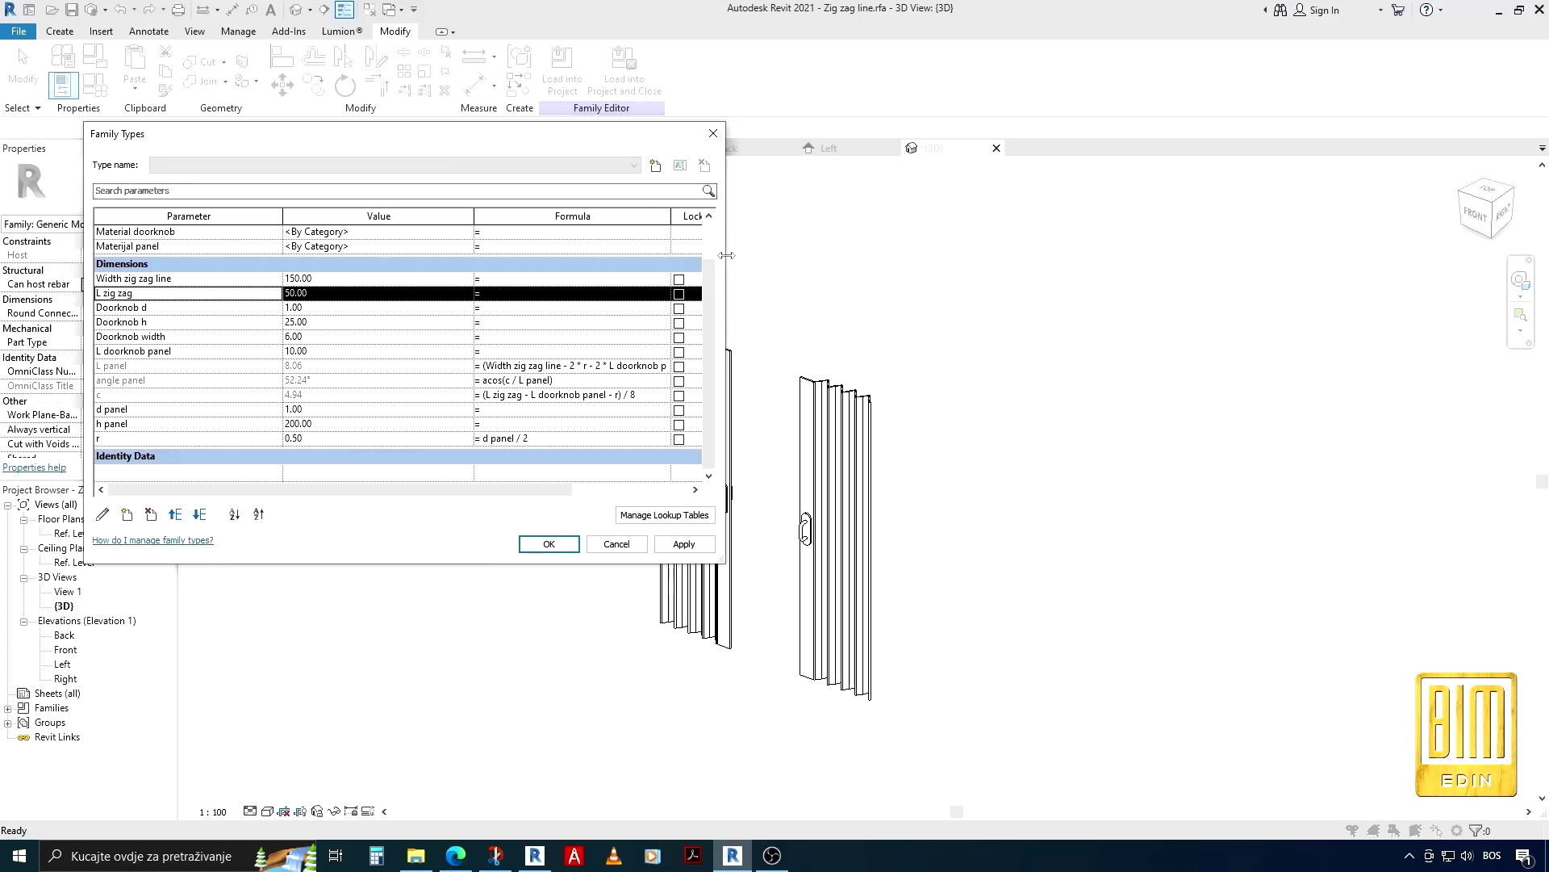
left_click_drag(713, 256, 604, 256)
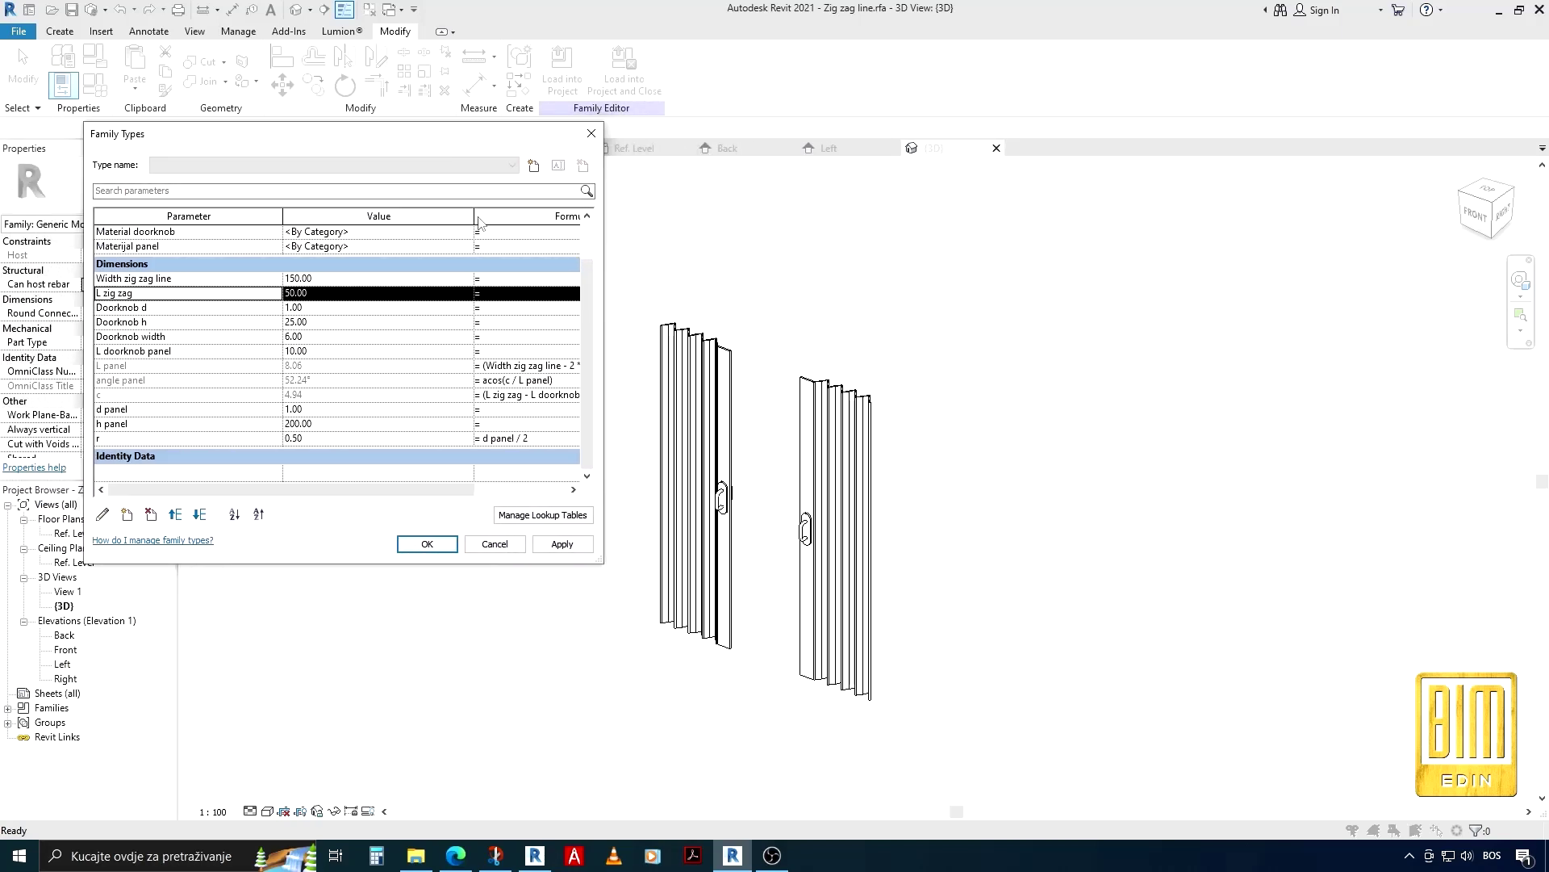
left_click_drag(475, 215, 334, 225)
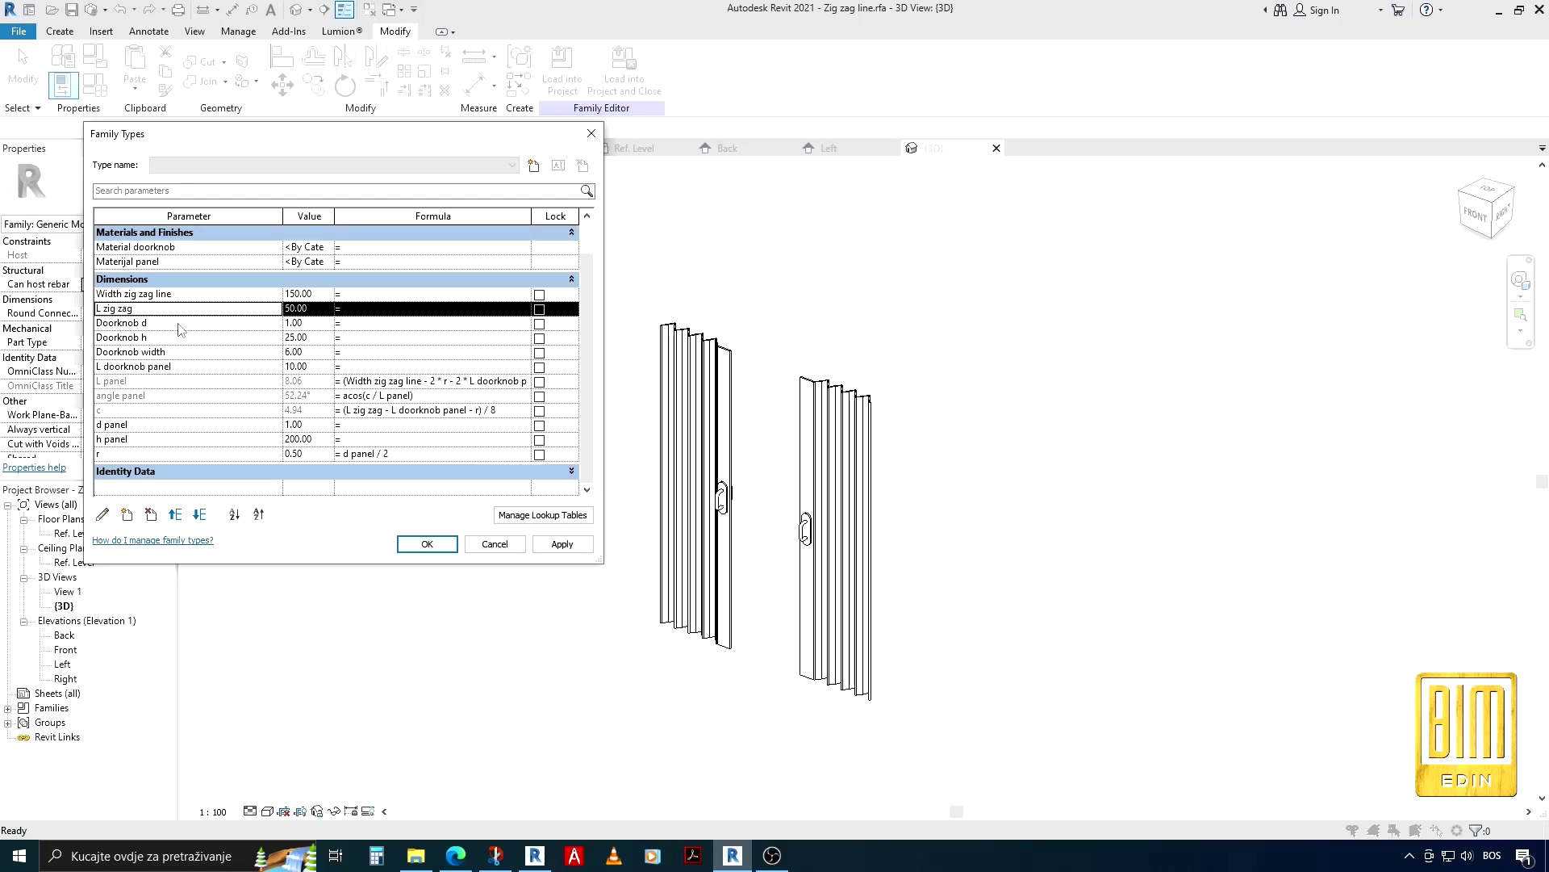
left_click(266, 296)
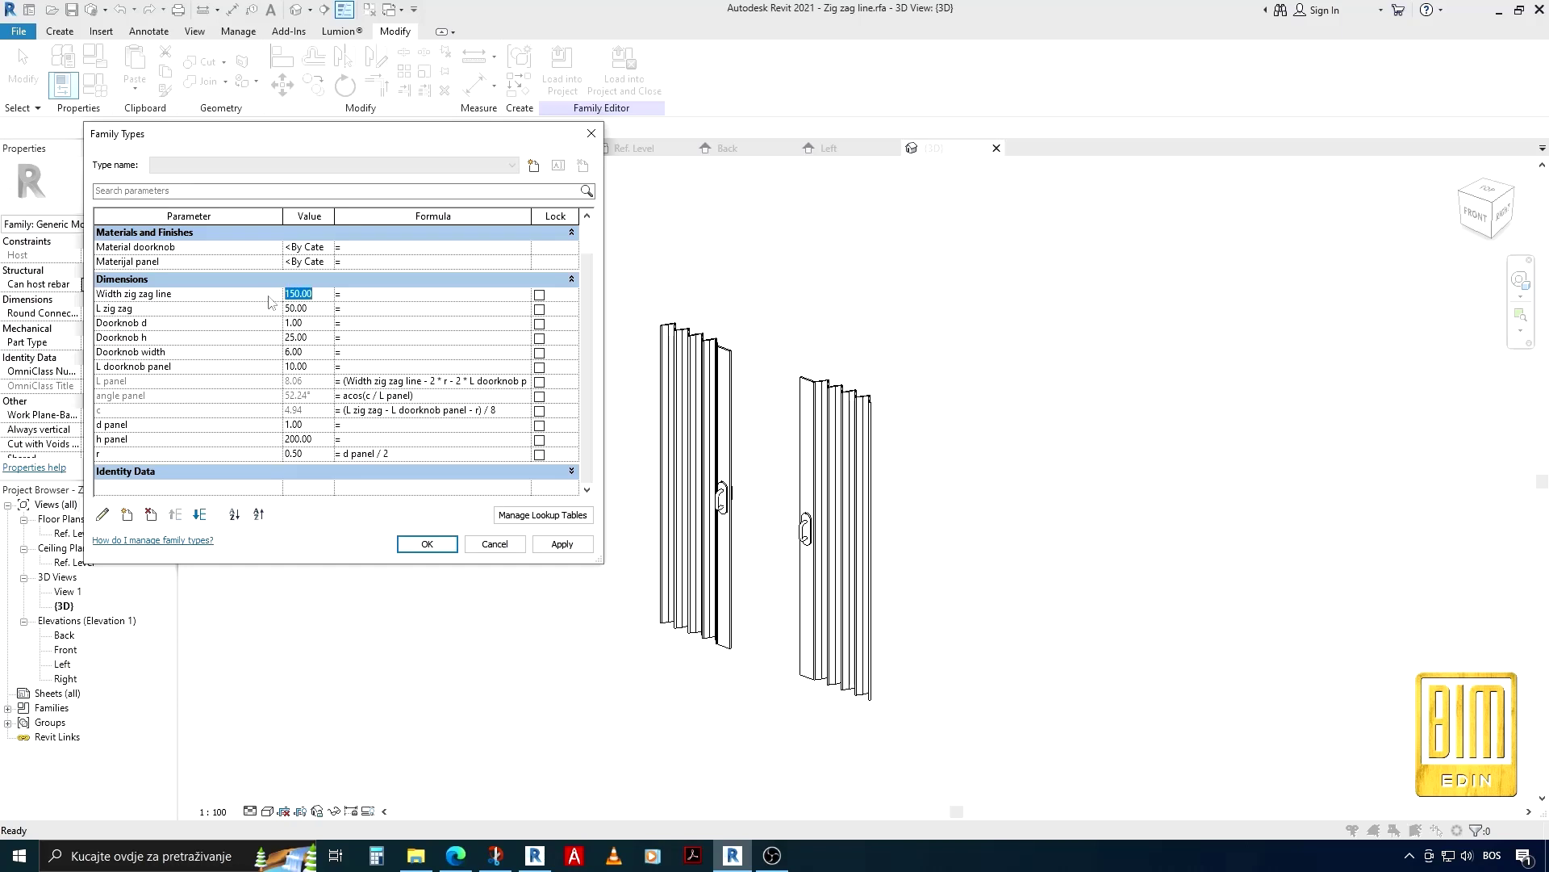
type("260")
left_click(574, 545)
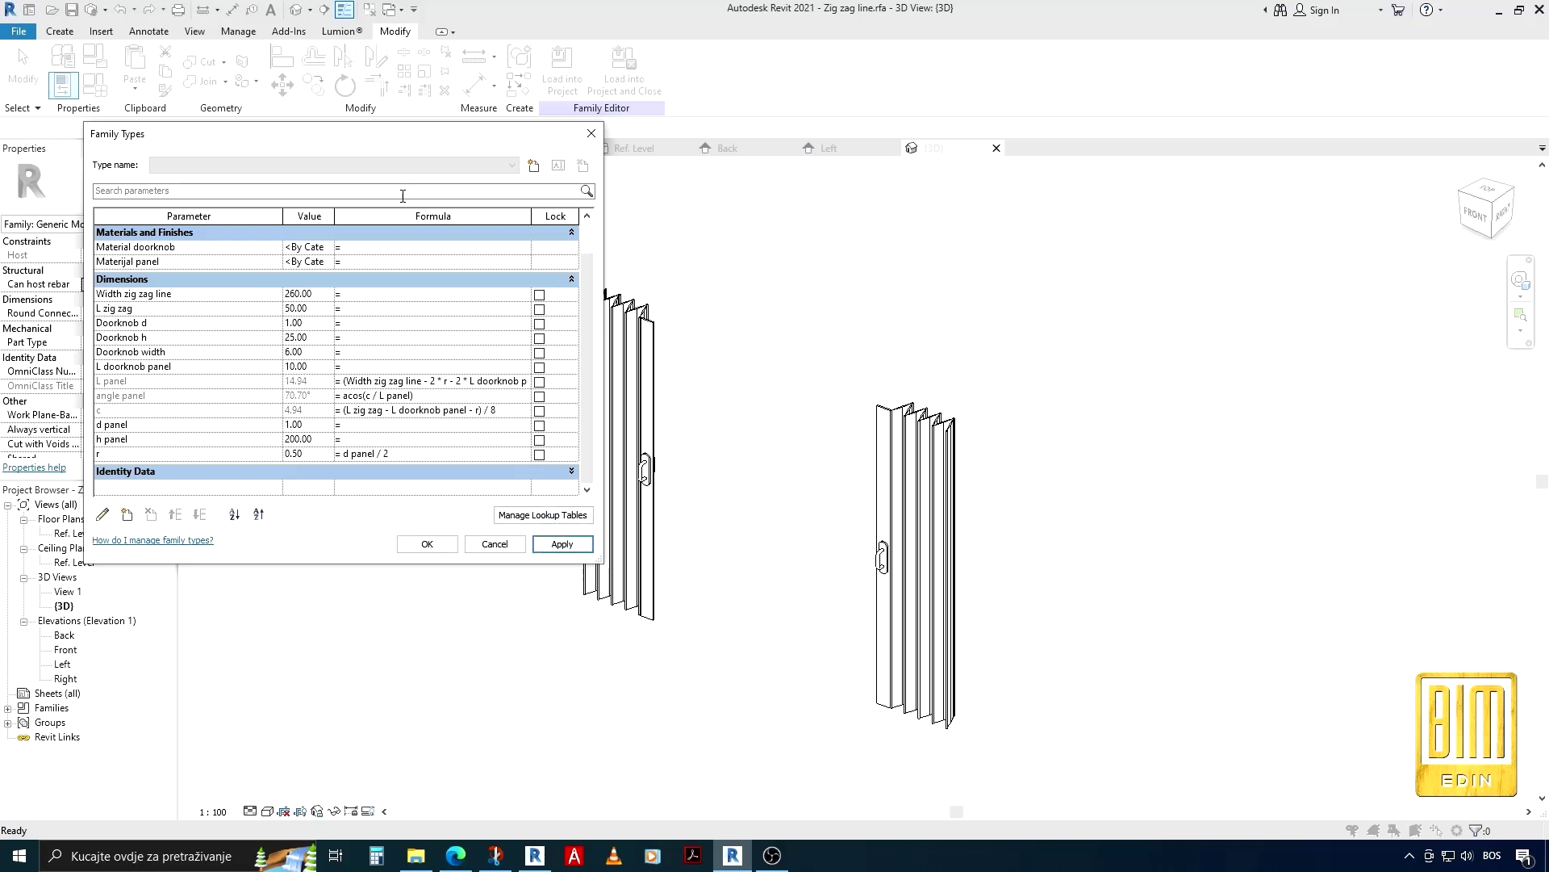
Set L zig zag to 120 and apply it to widen the folds
left_click_drag(386, 143, 327, 132)
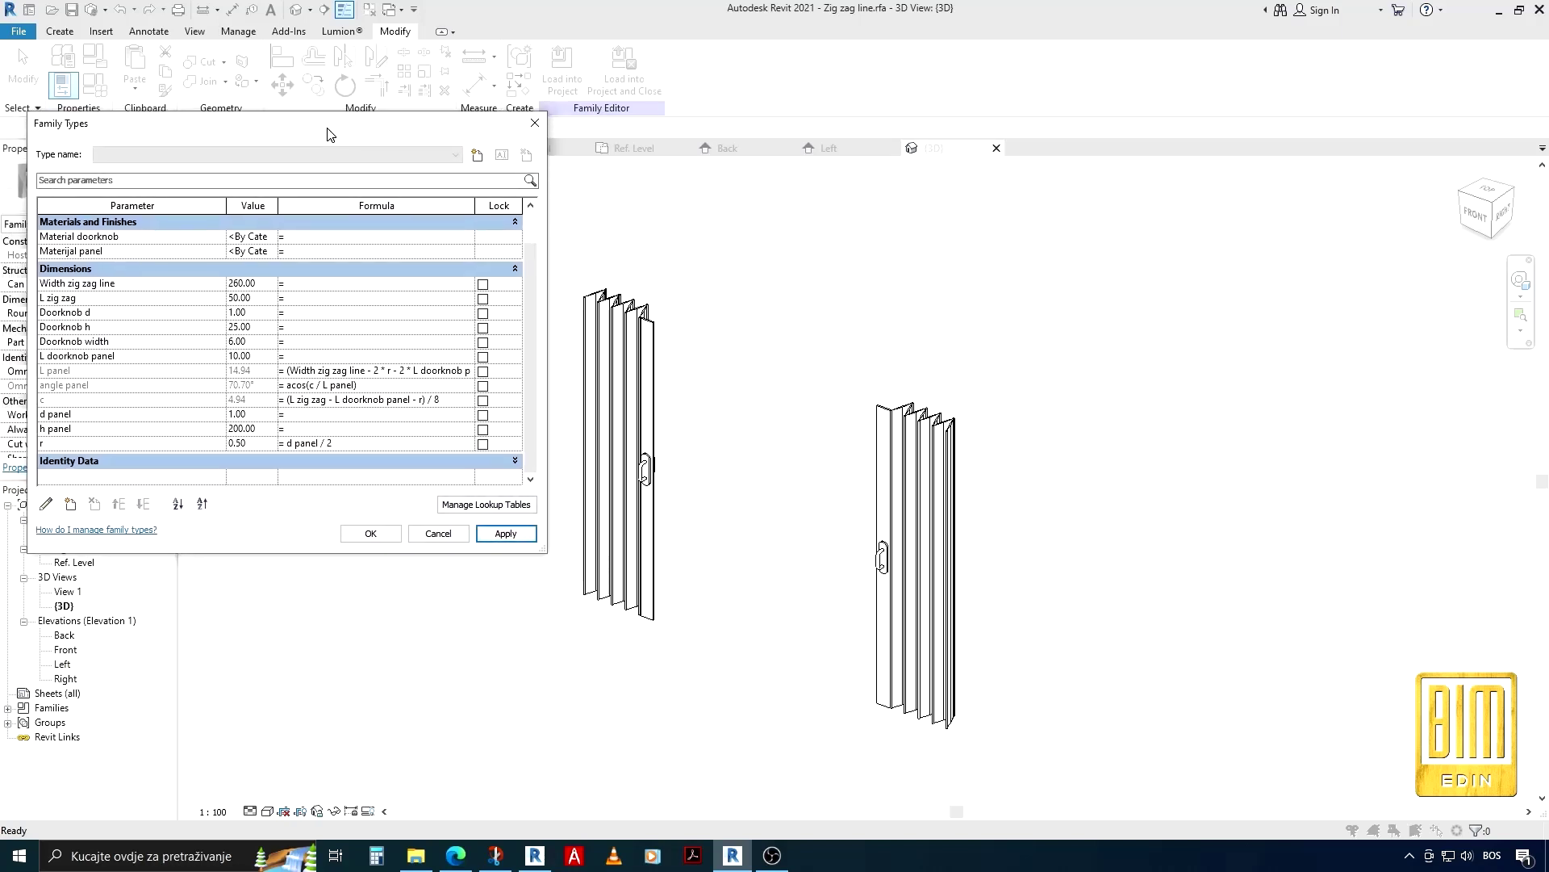
left_click(264, 299)
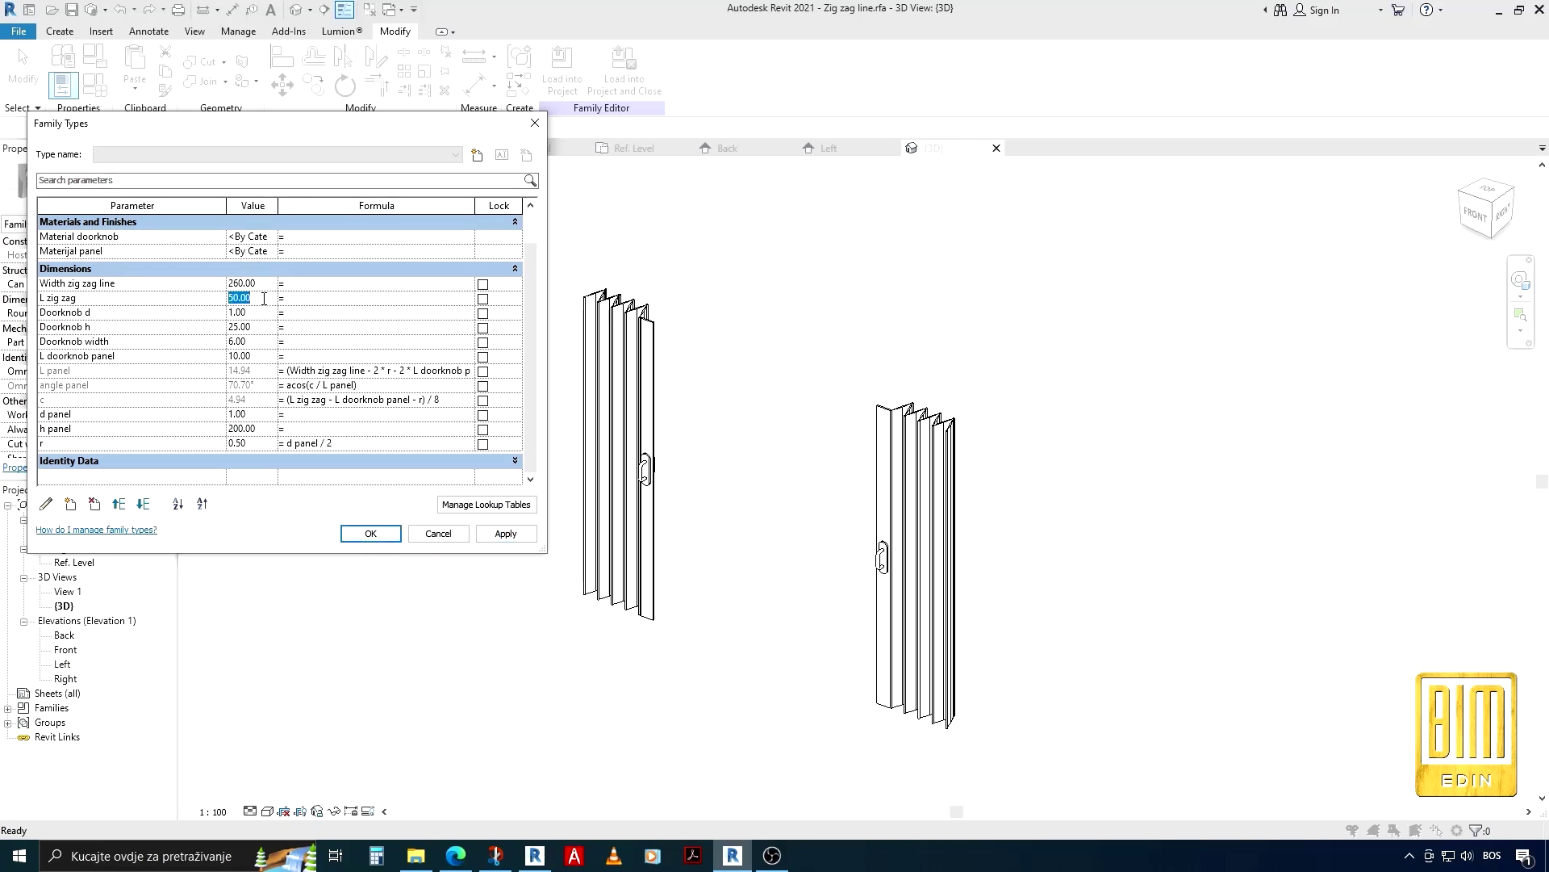
type("120")
left_click(508, 534)
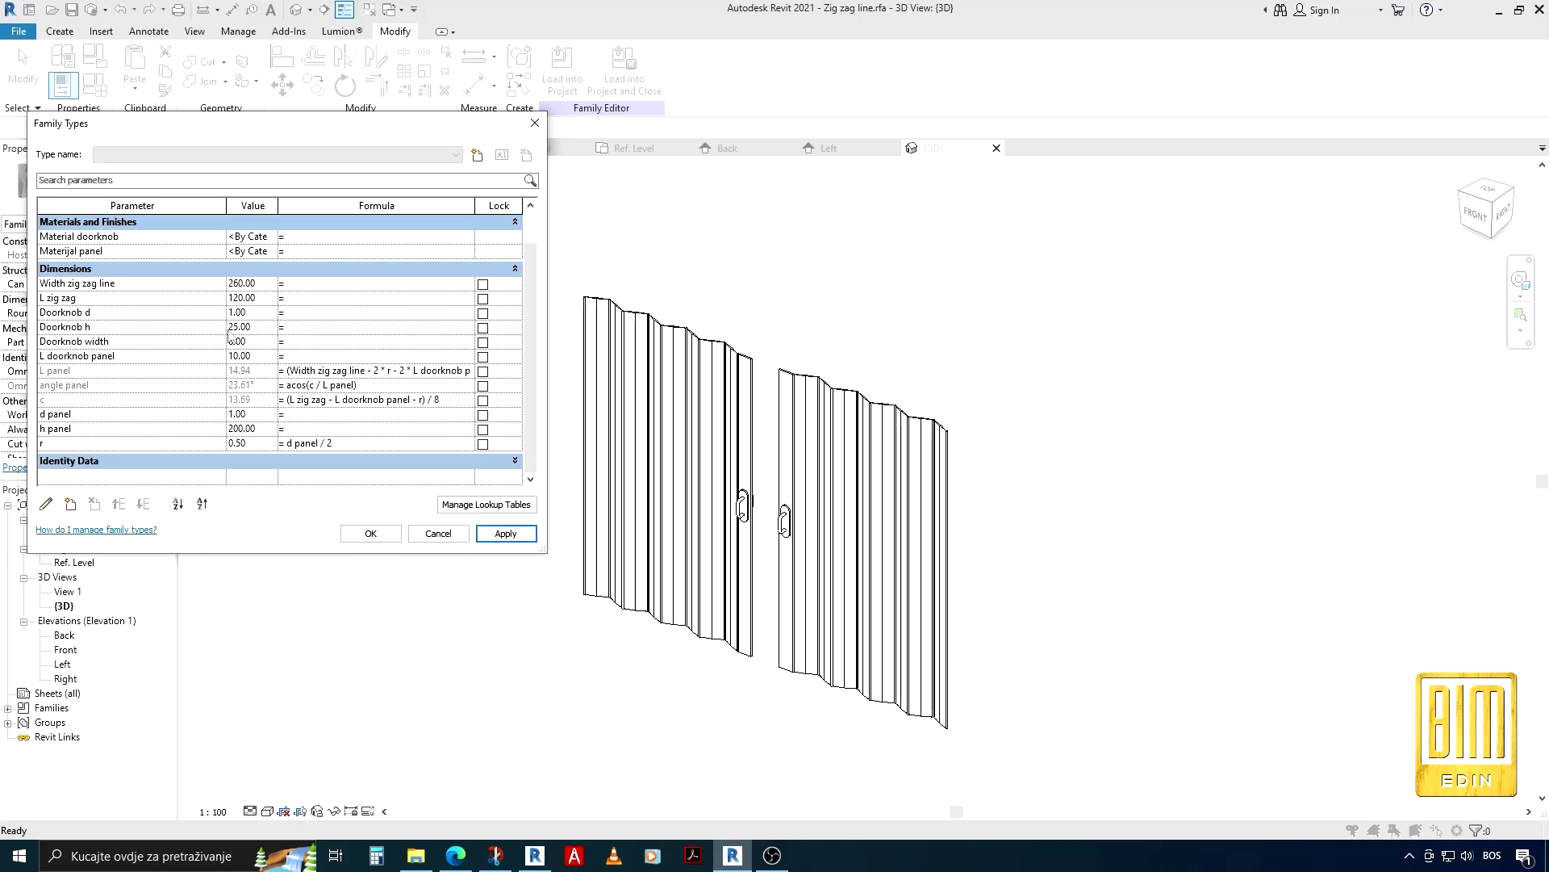
Move the h panel parameter up five places, above L zig zag
left_click(95, 427)
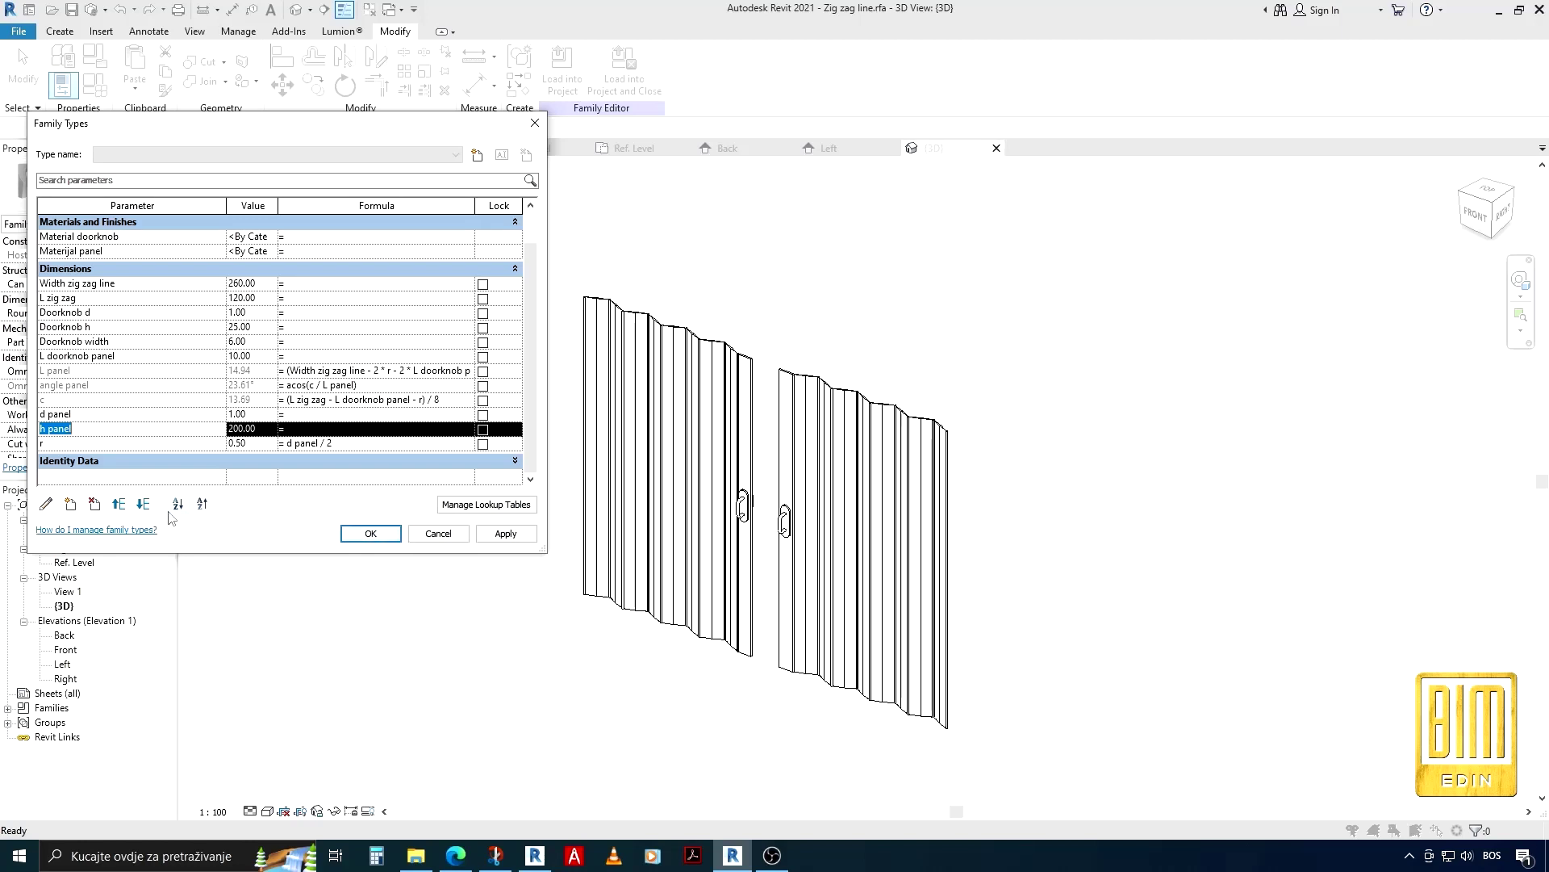
left_click(124, 510)
left_click(124, 510)
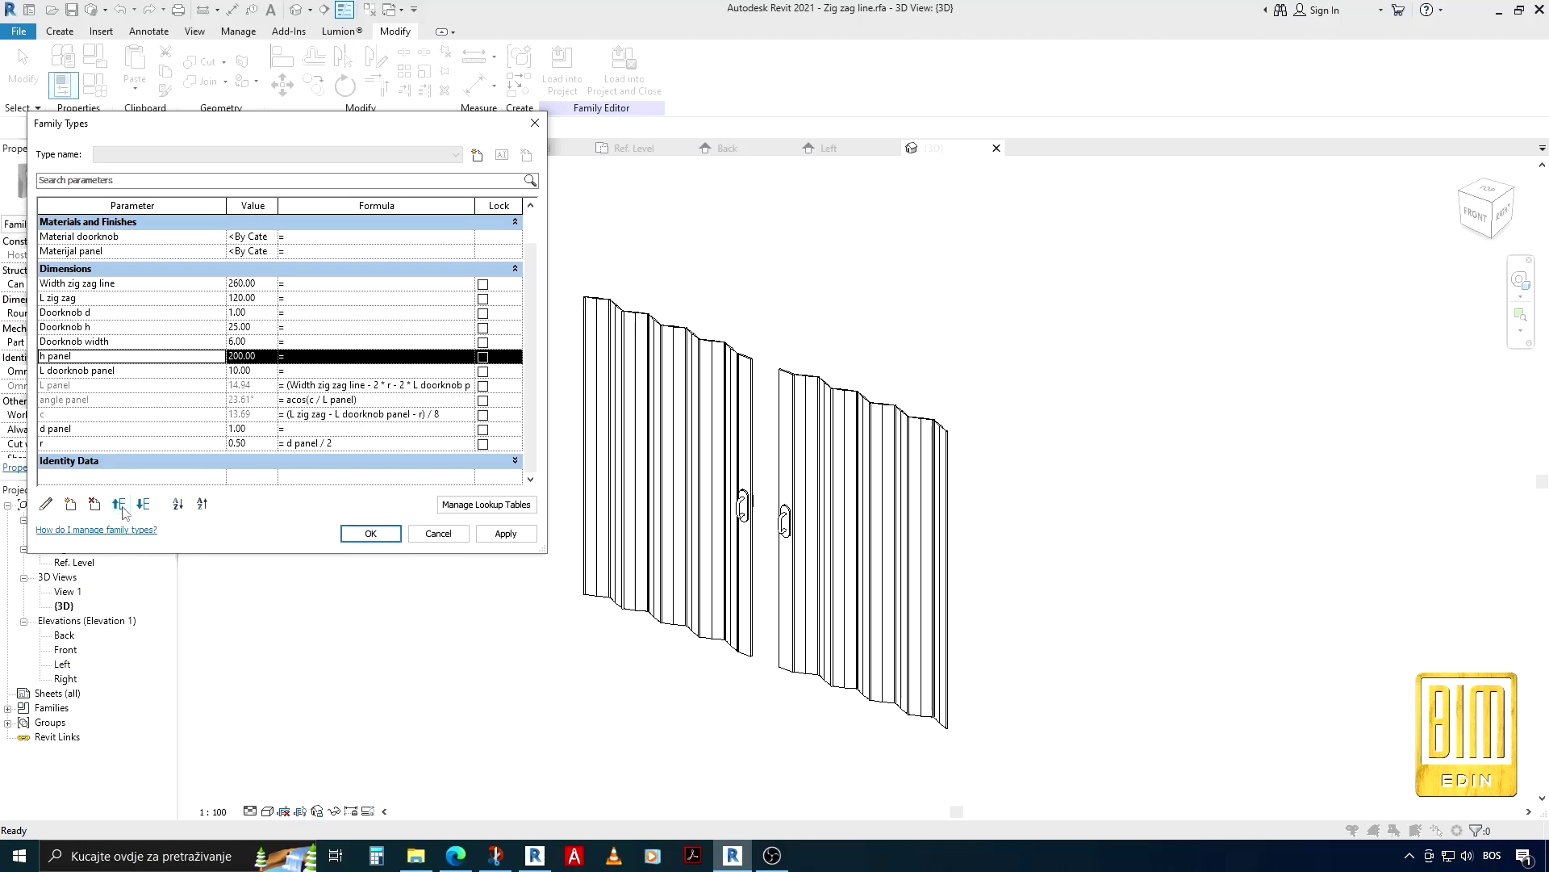
left_click(123, 510)
left_click(123, 510)
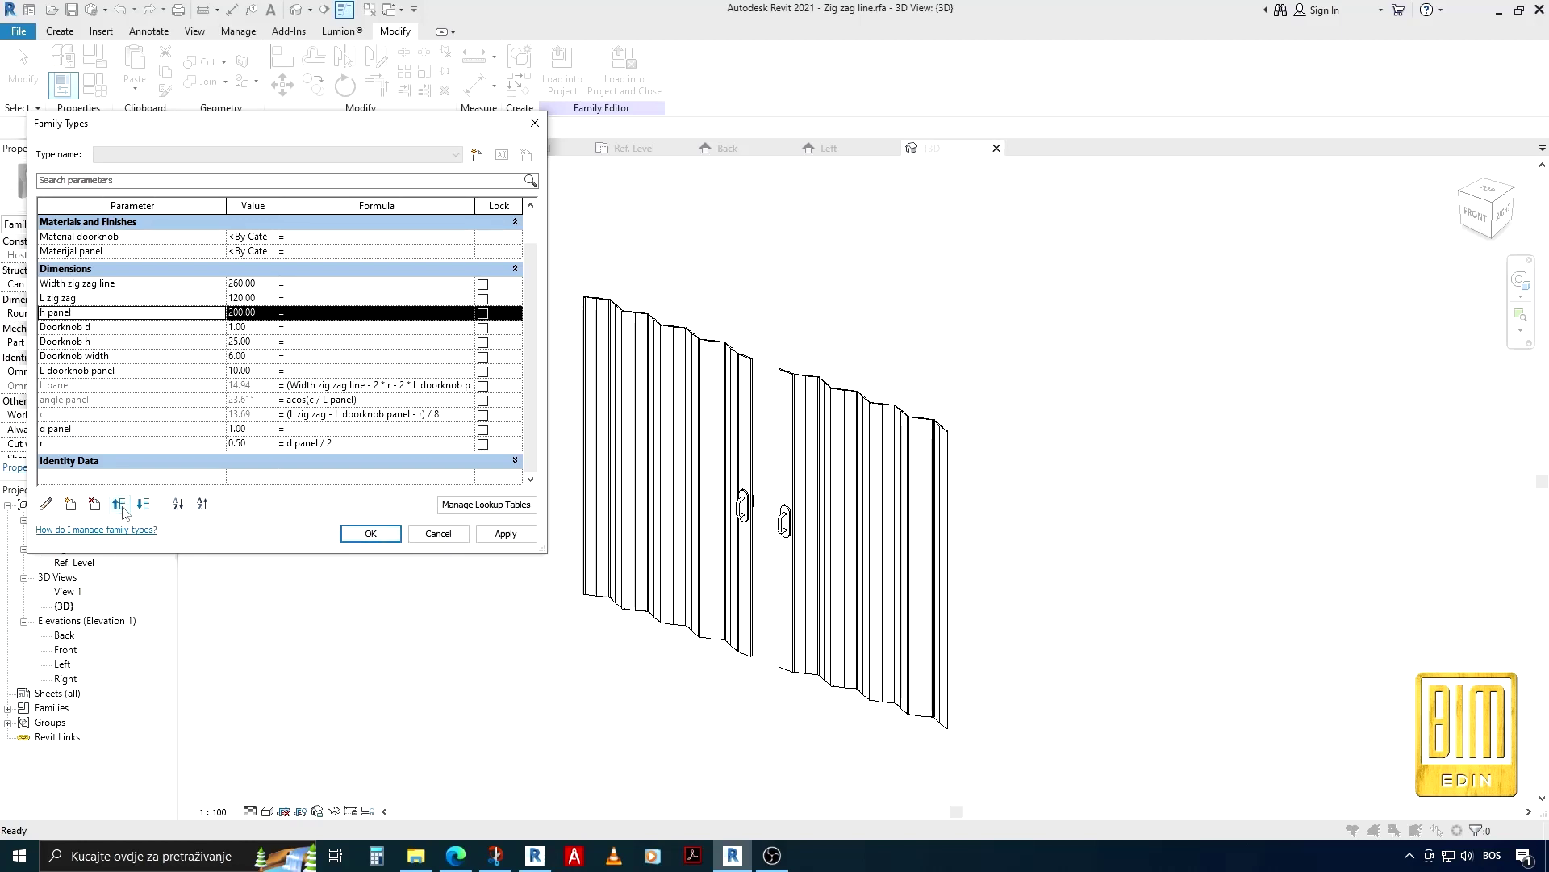
left_click(124, 510)
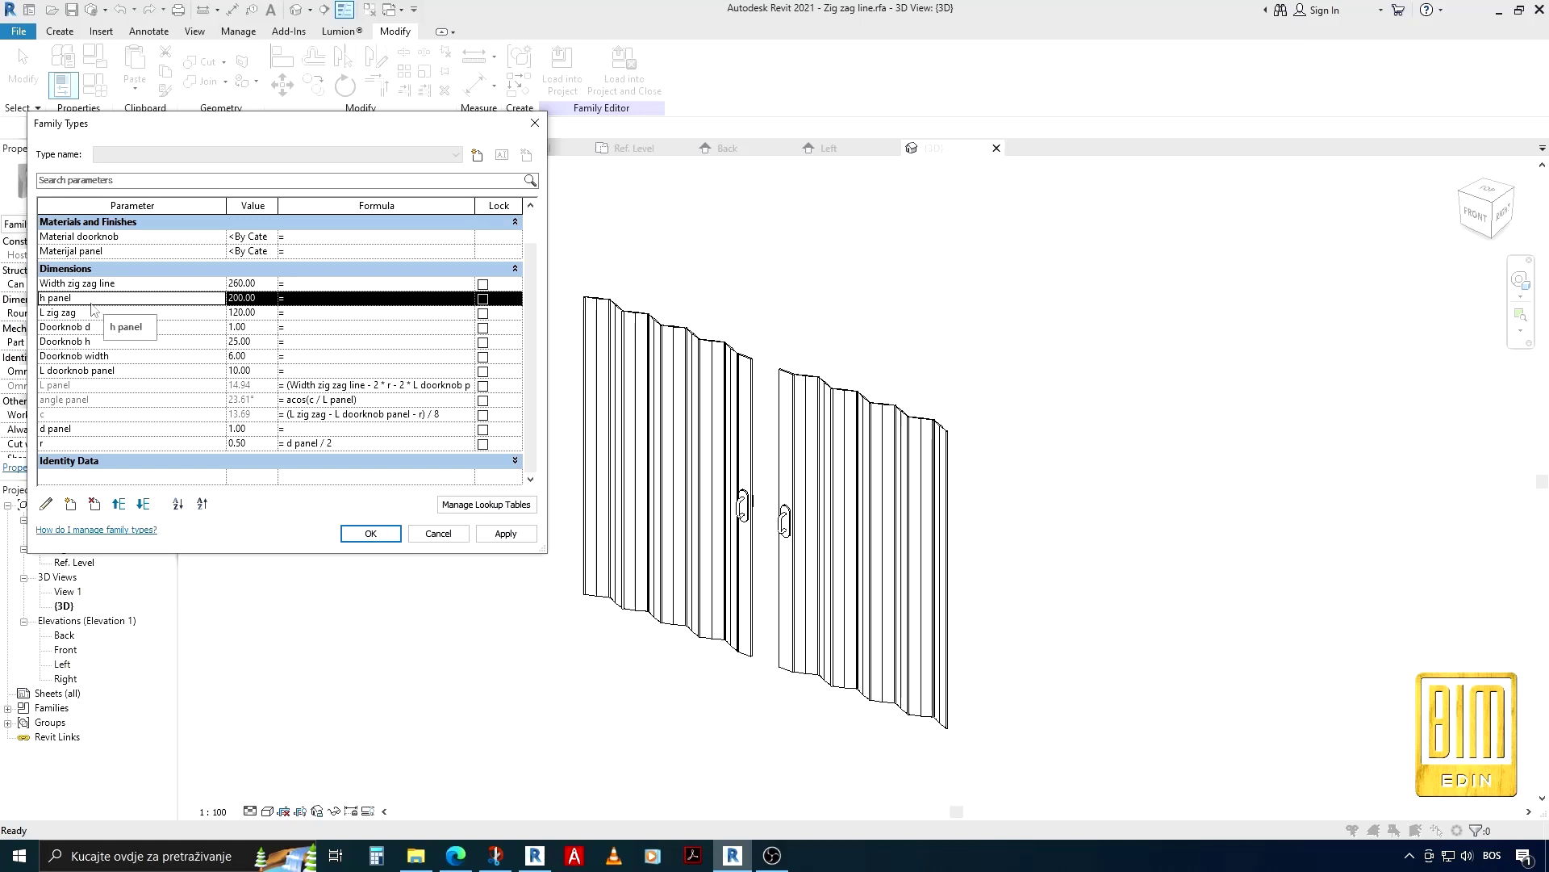
Rename the h panel parameter to h Zig zag
left_click(46, 504)
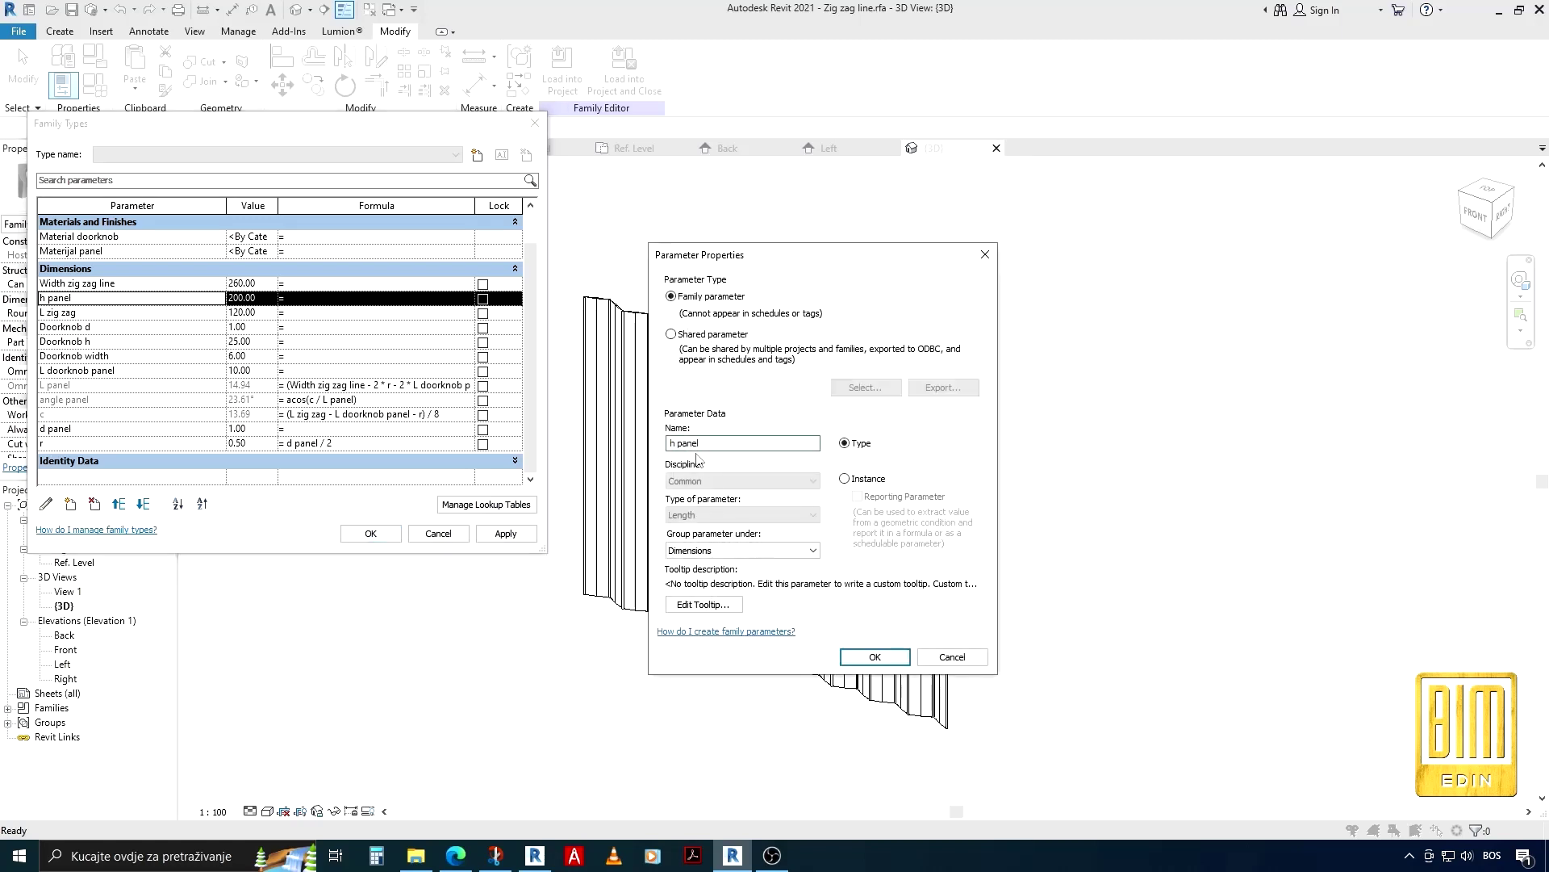
left_click_drag(702, 444, 679, 457)
type("Zig zag")
left_click(875, 657)
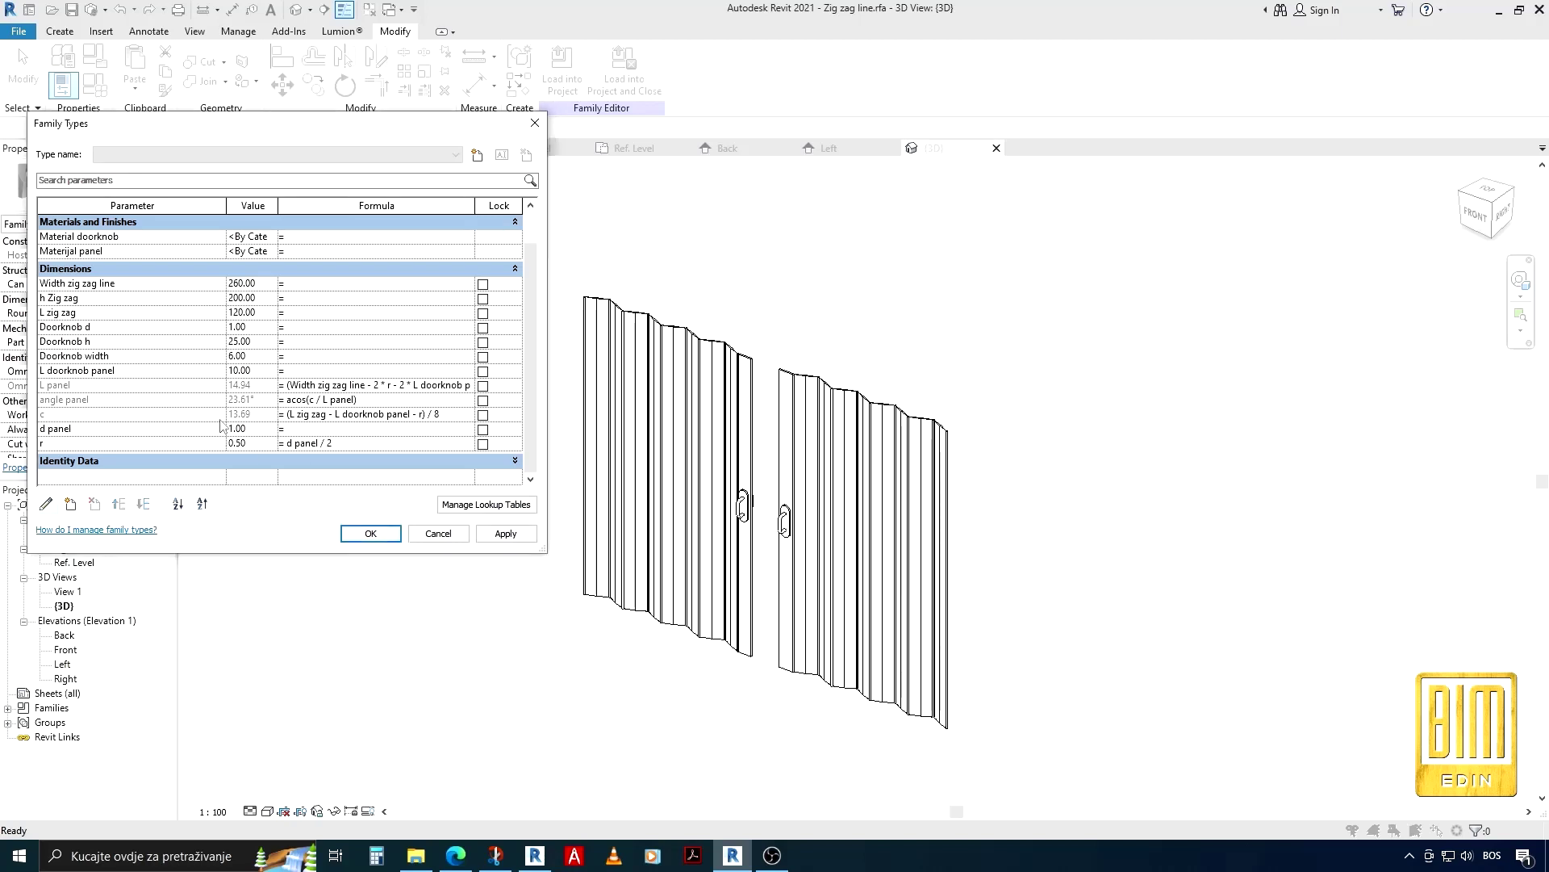
Flex the panel to h Zig zag 250 and Width zig zag line 300, applying each
left_click(262, 299)
left_click_drag(262, 299, 203, 305)
type("250")
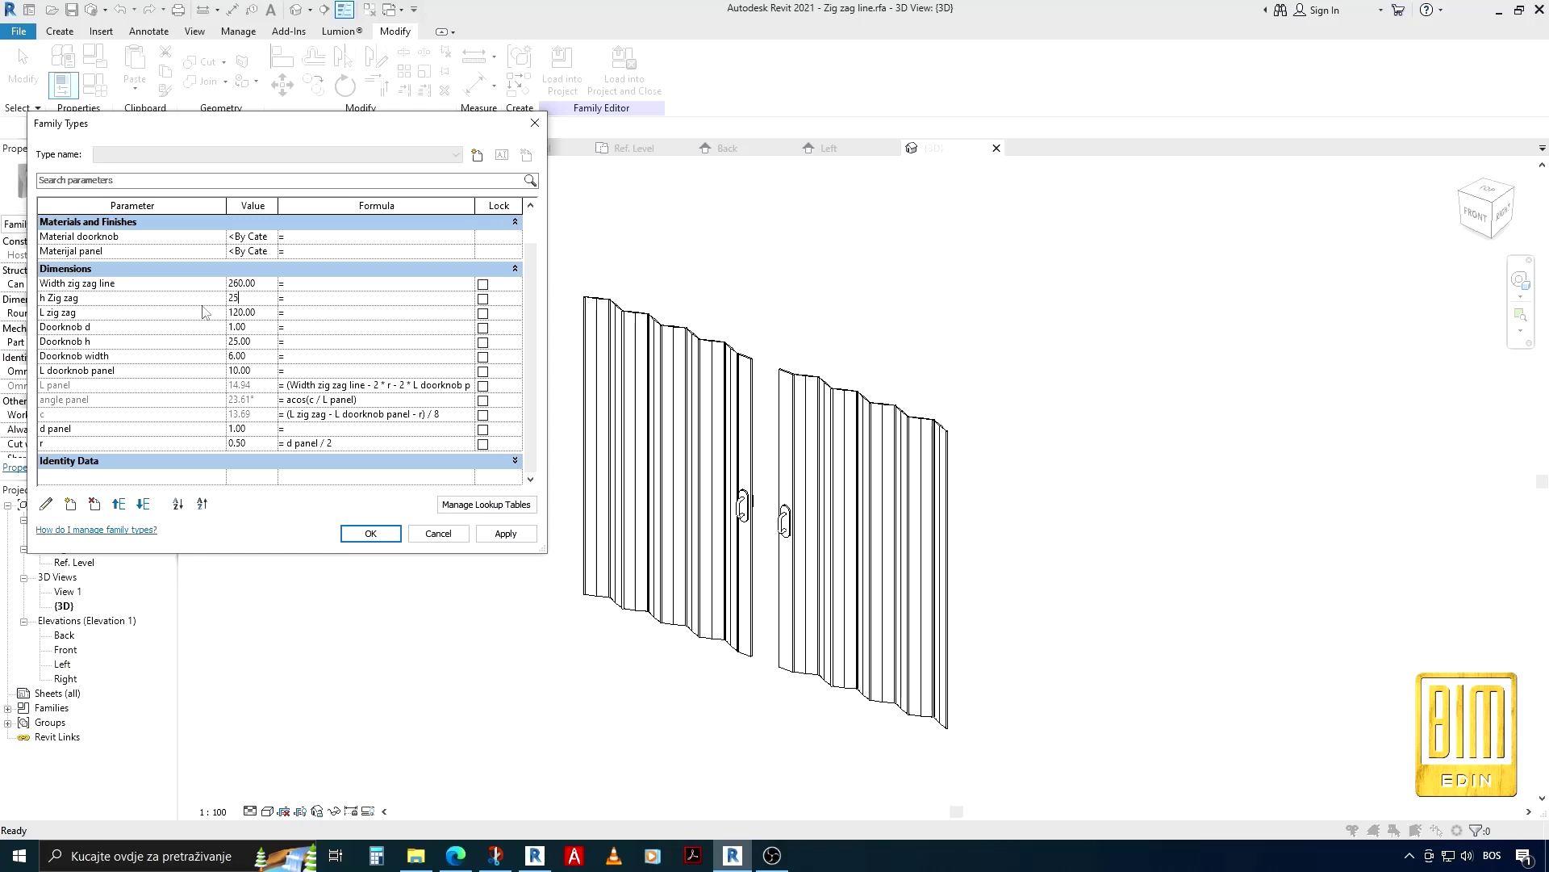
left_click(506, 534)
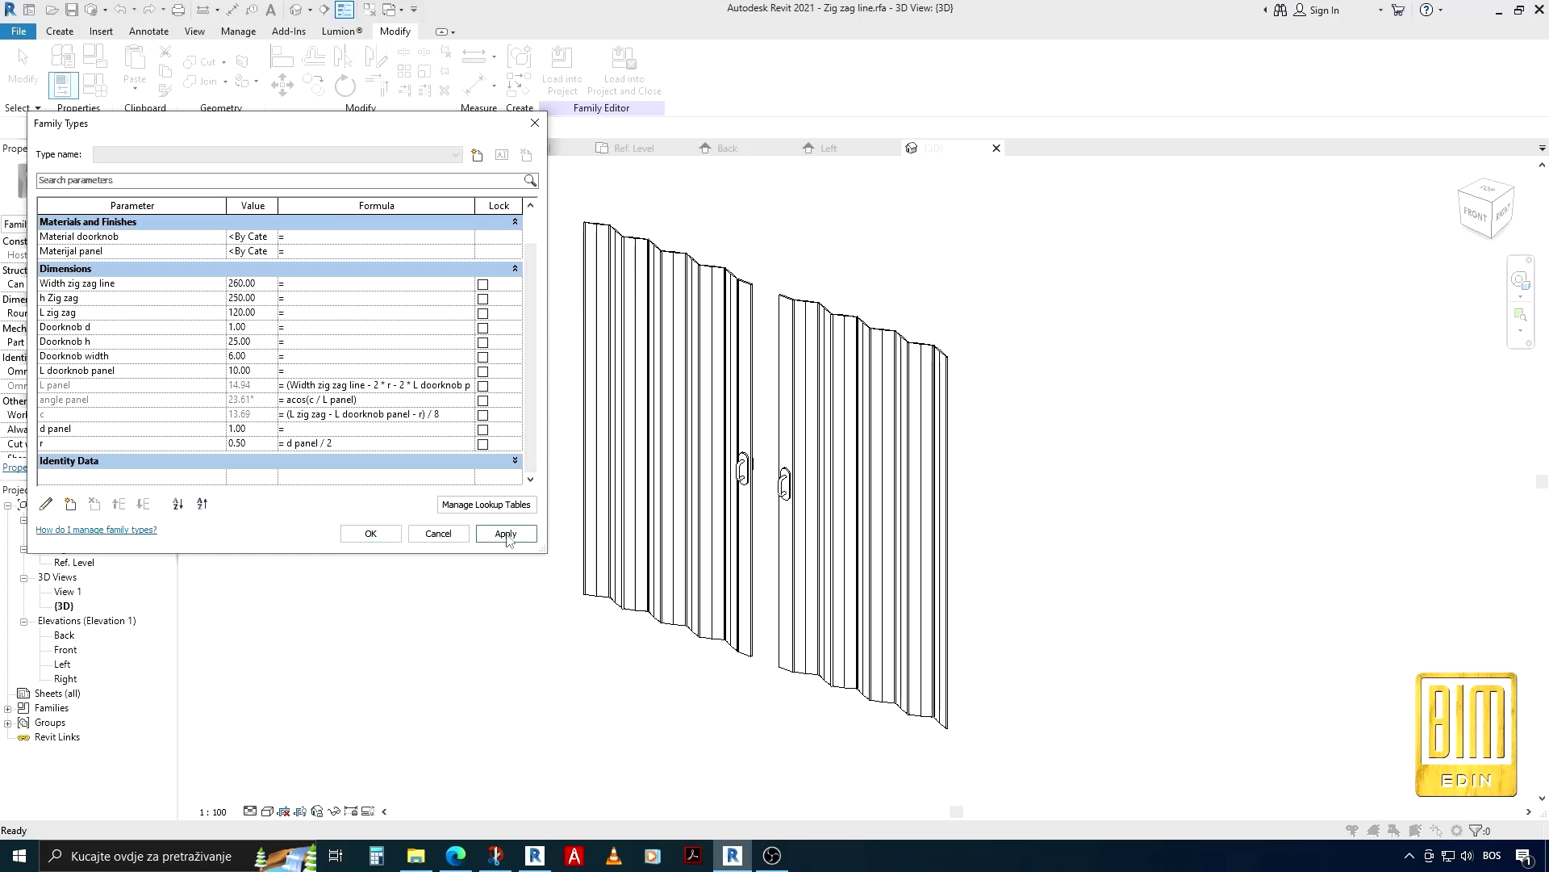
left_click(263, 284)
left_click_drag(266, 284, 221, 286)
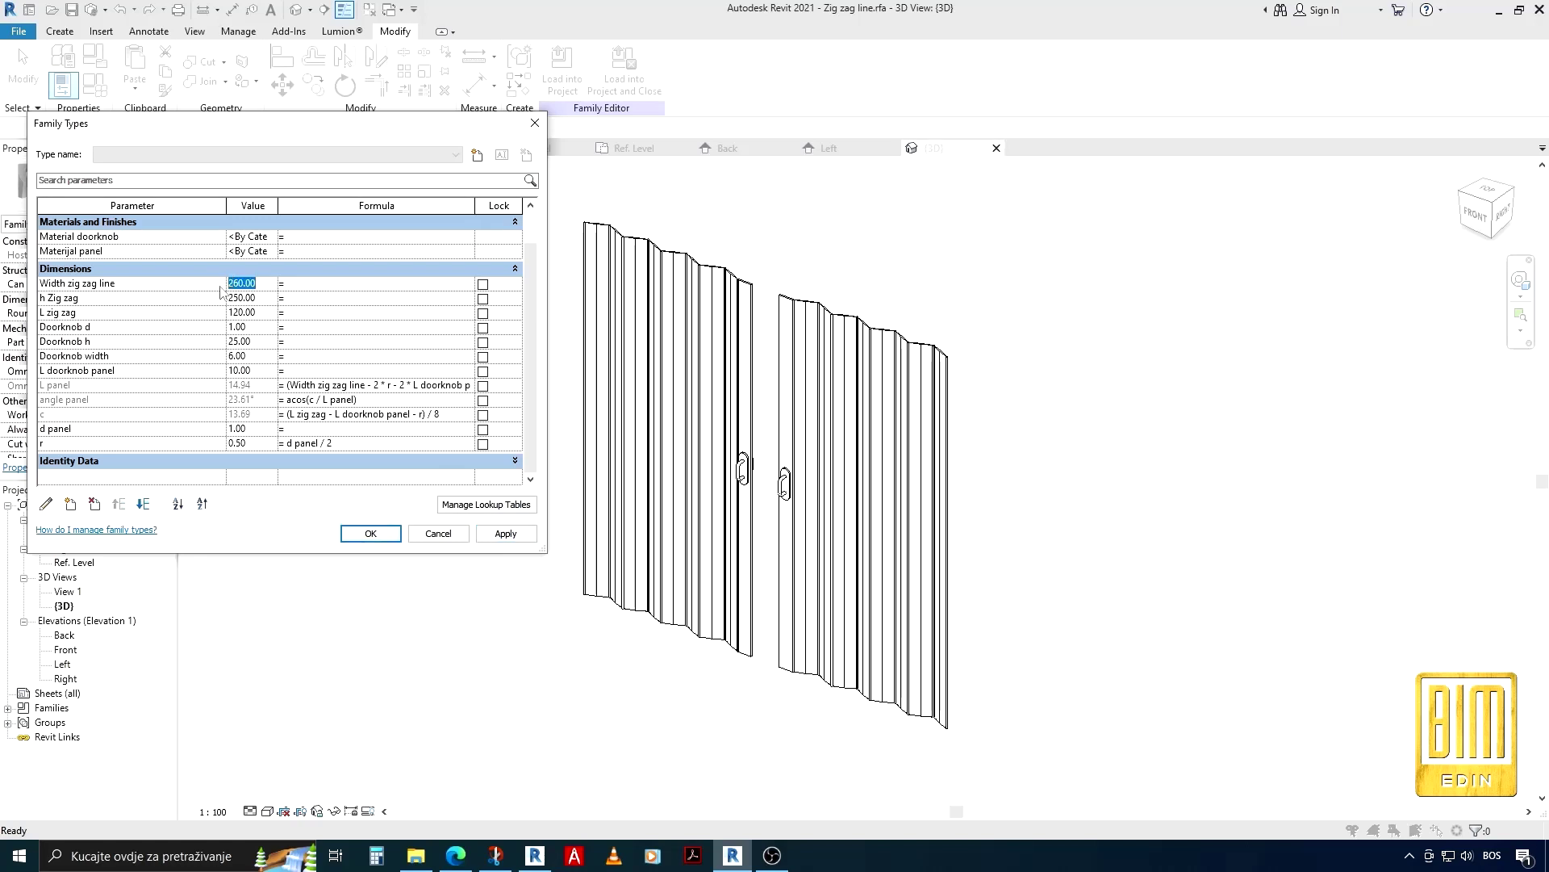
type("300")
left_click(515, 537)
Test L zig zag fold lengths of 150 and then 120
left_click(269, 314)
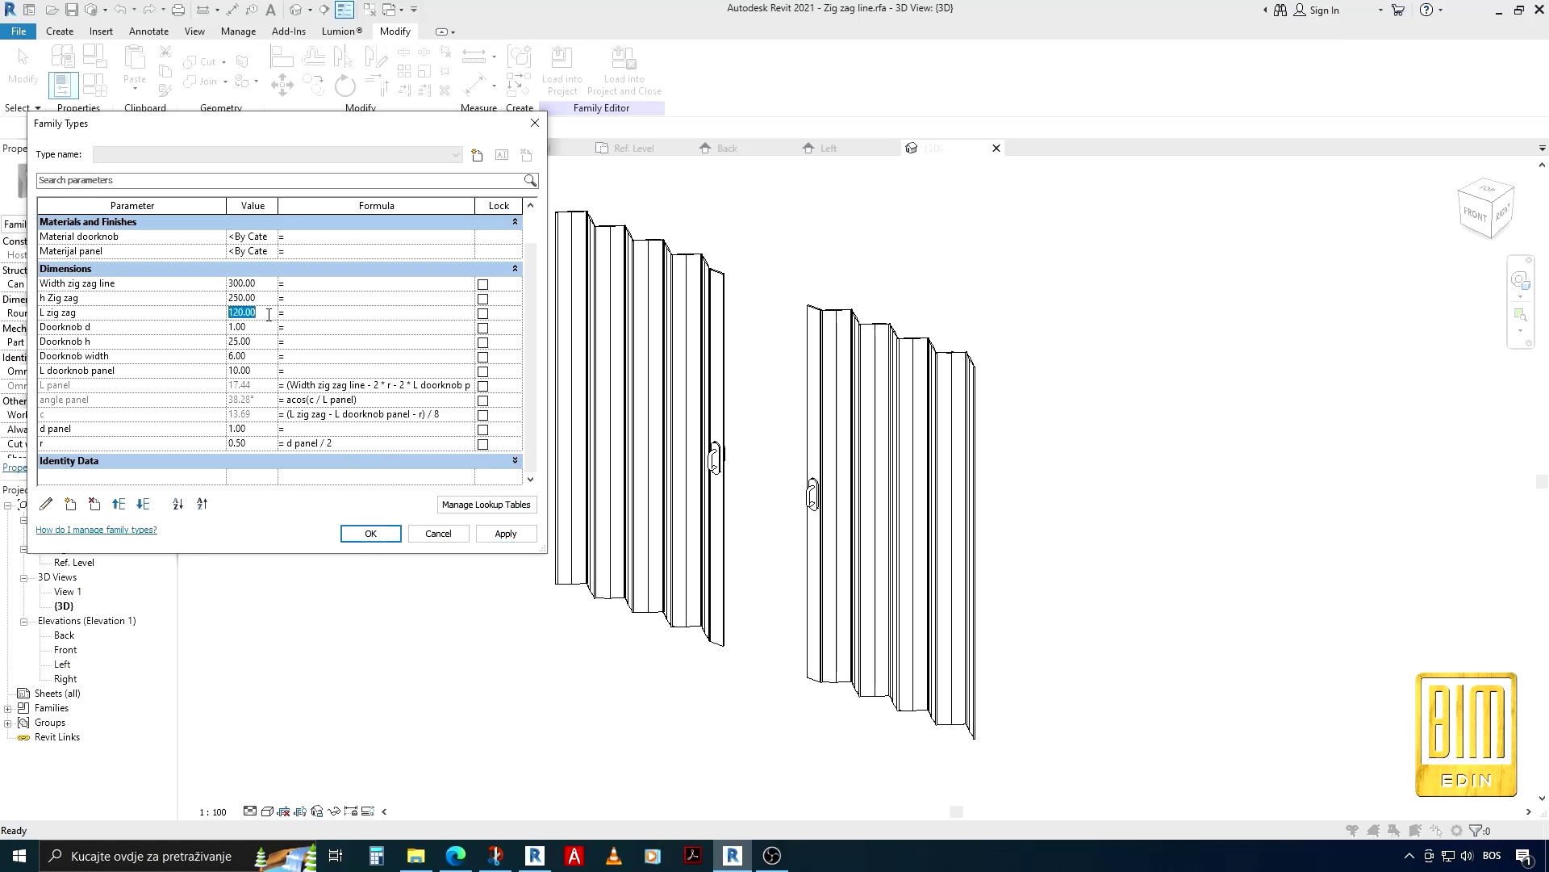
type("150")
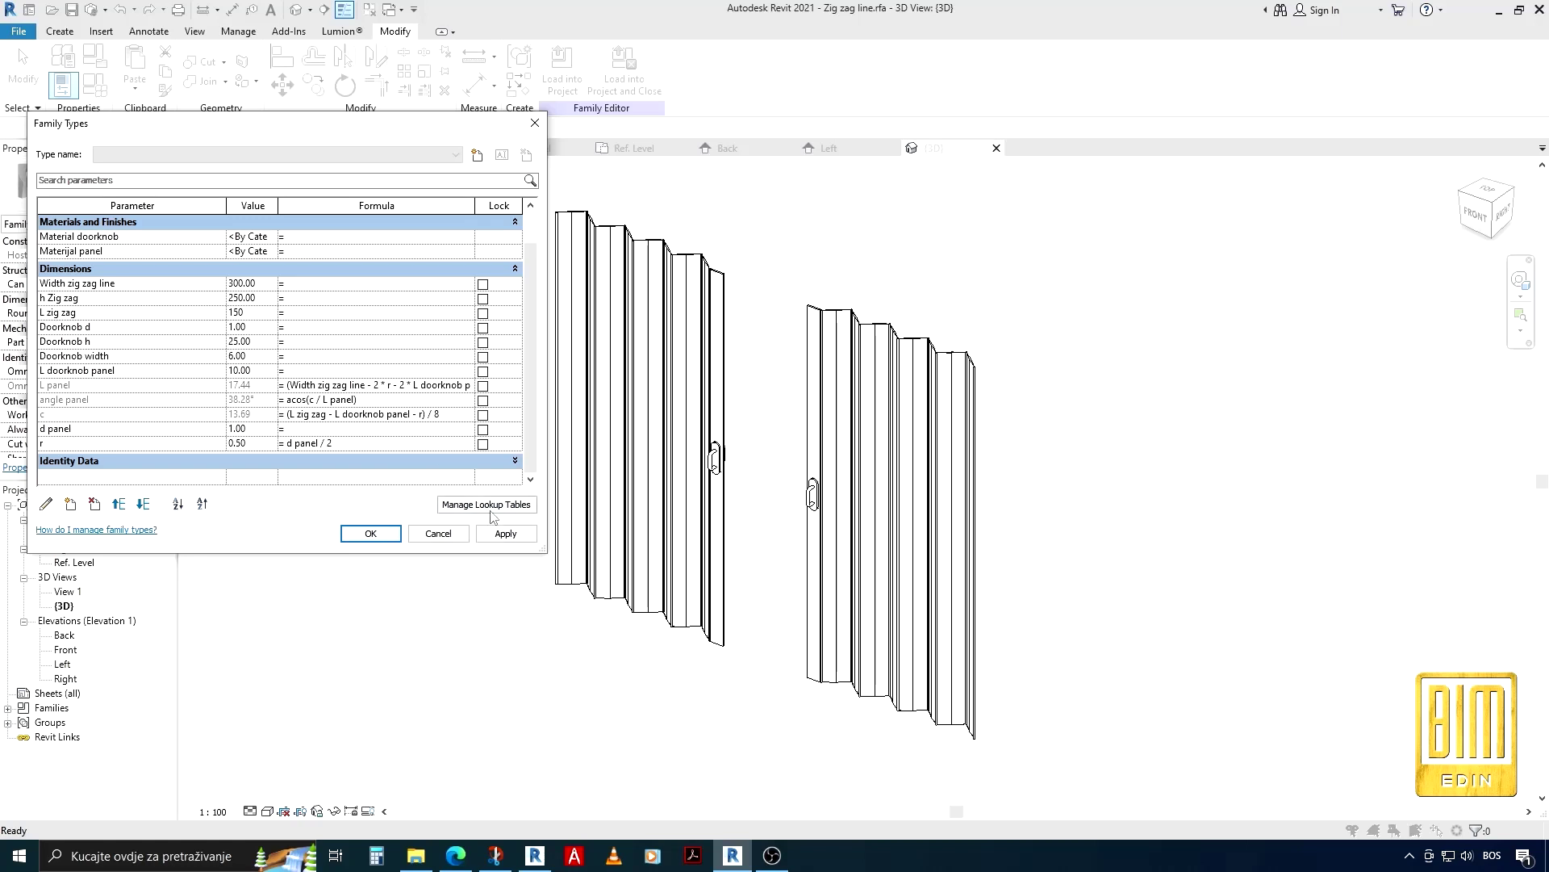
left_click(508, 536)
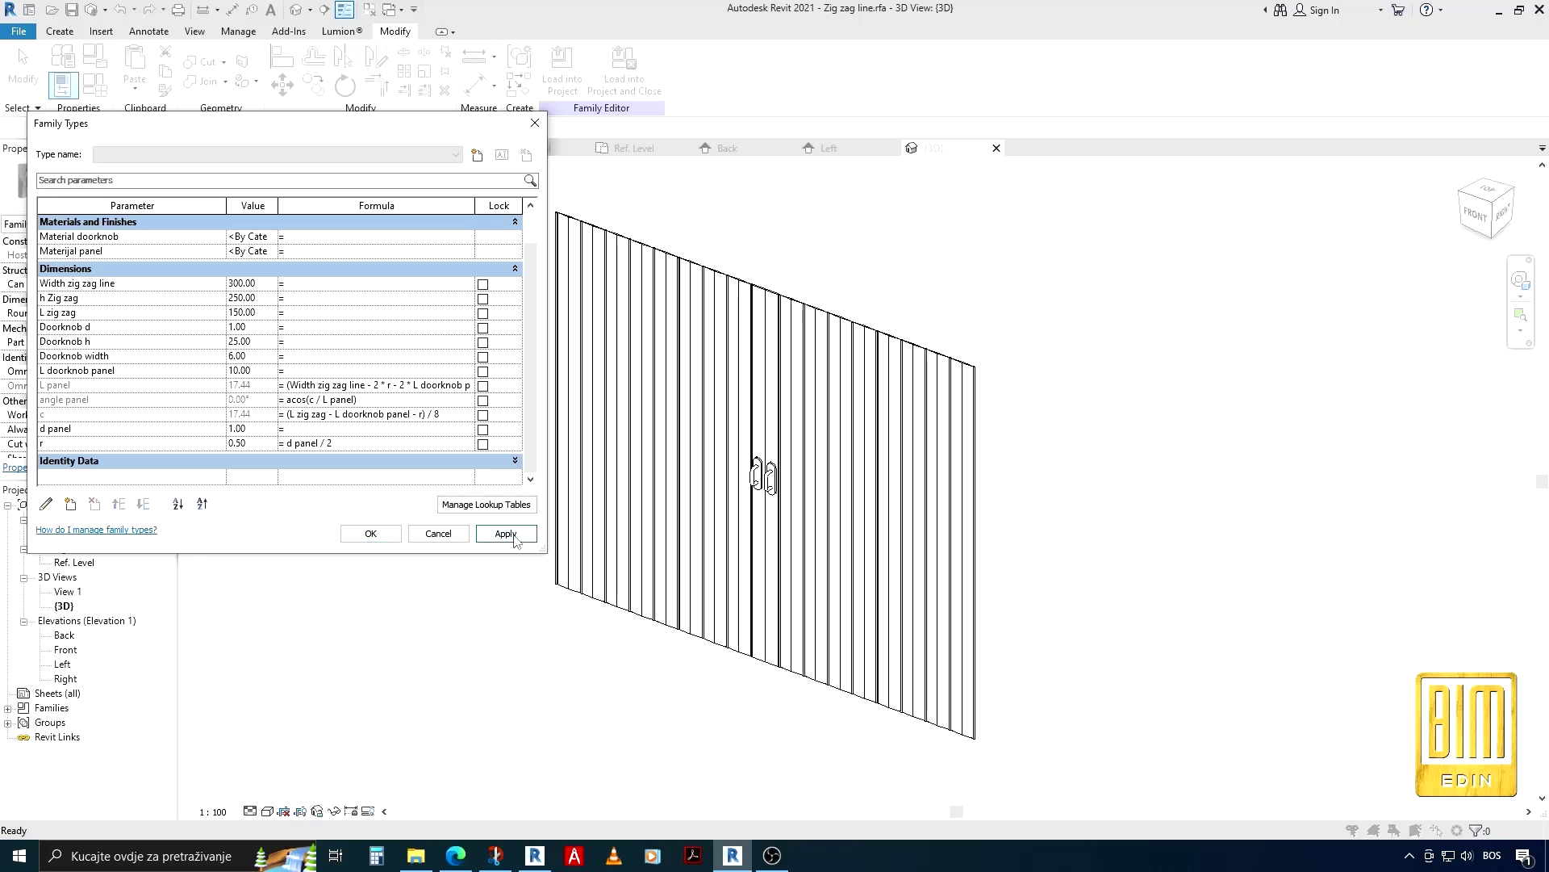
left_click(266, 313)
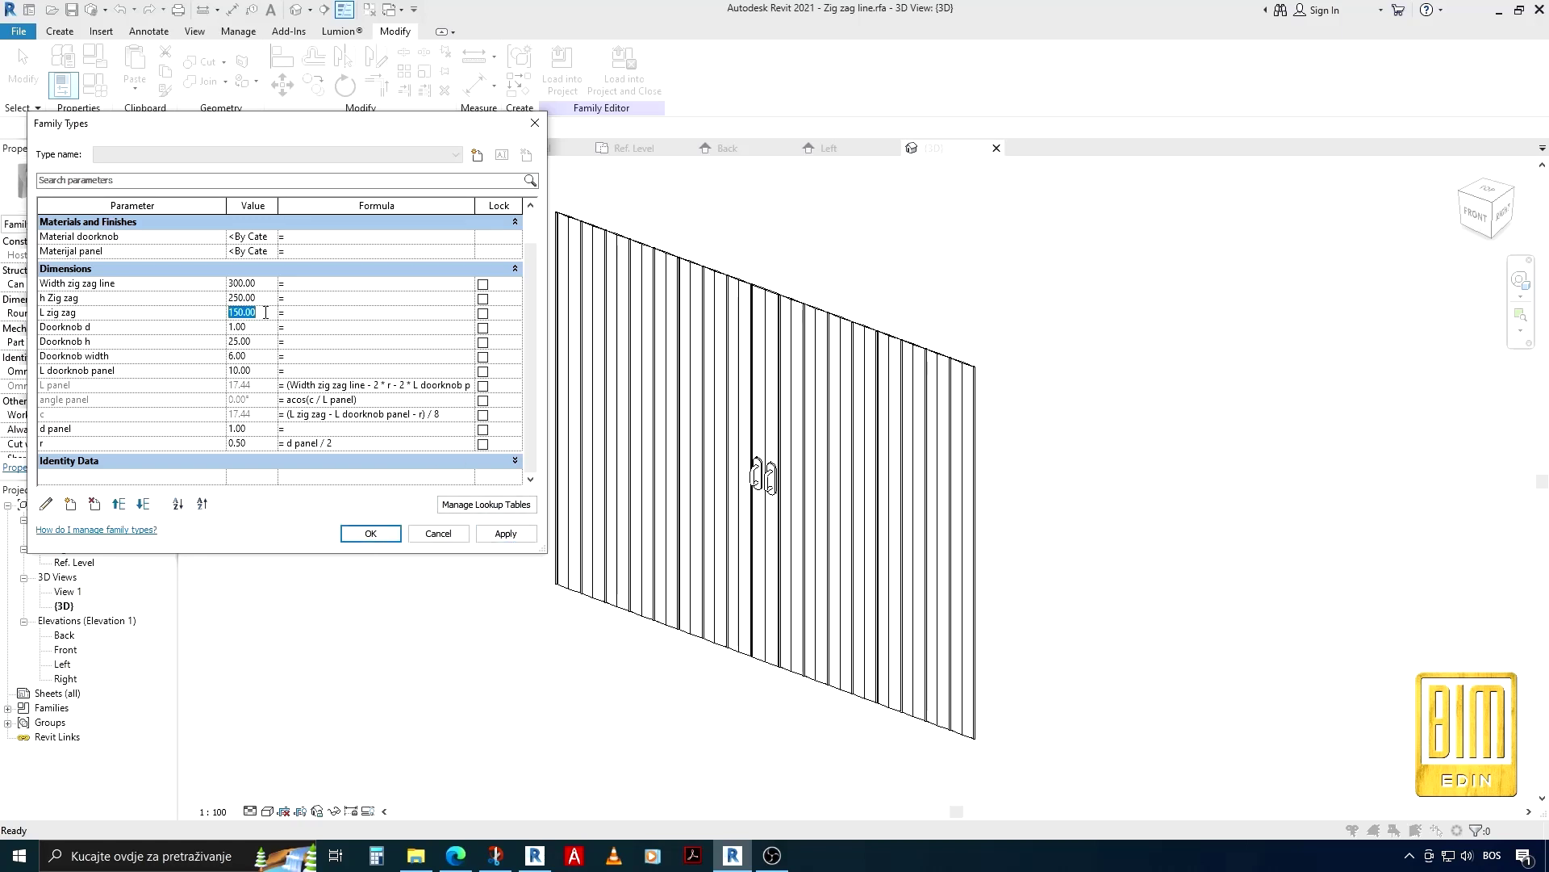
type("1")
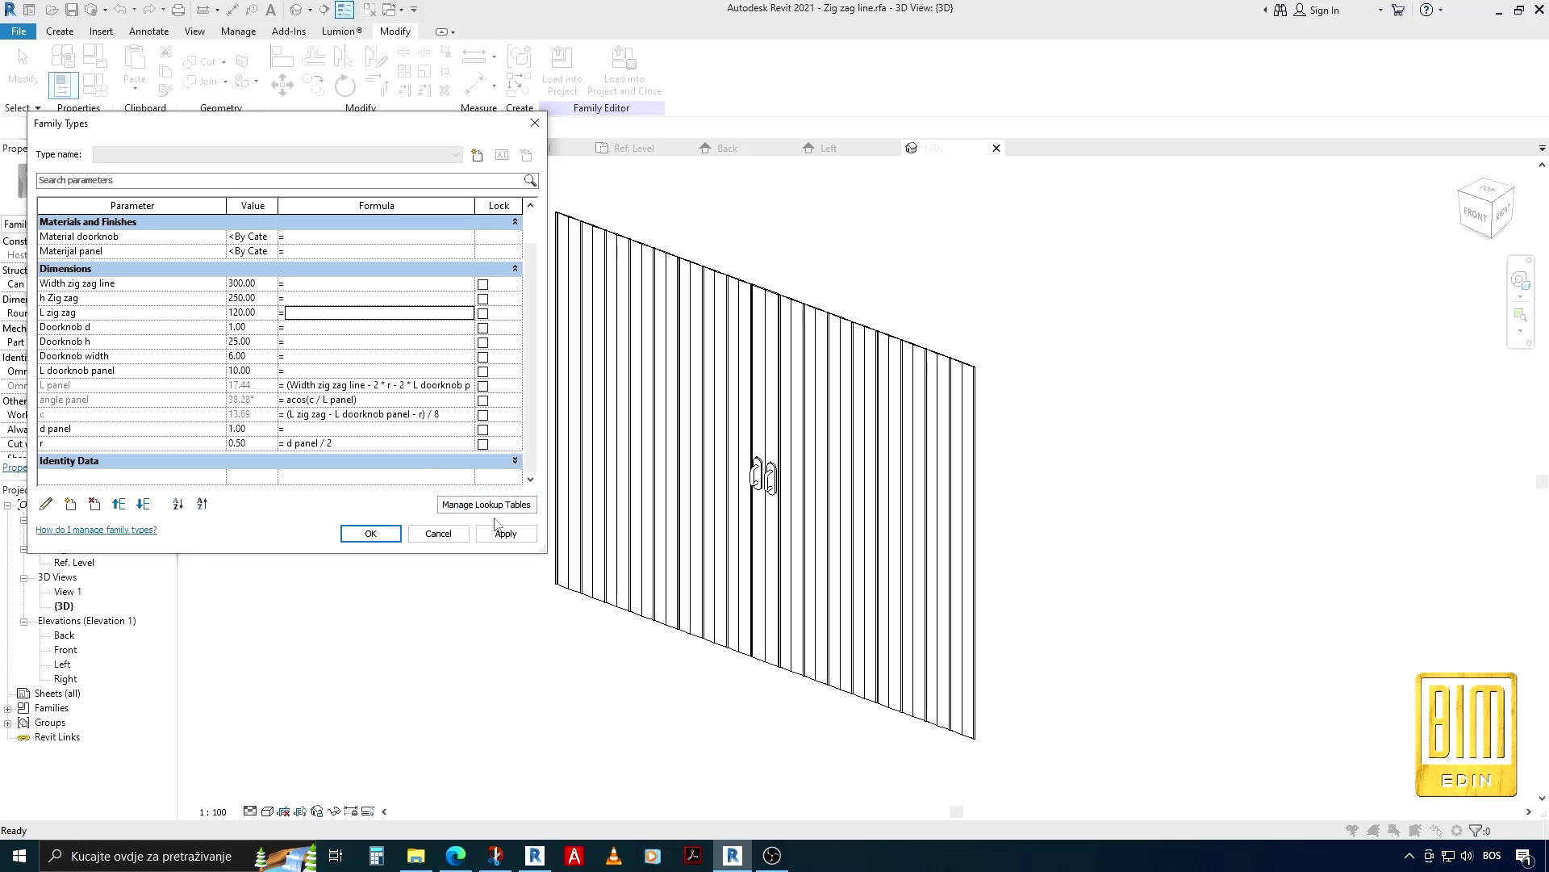
left_click(507, 535)
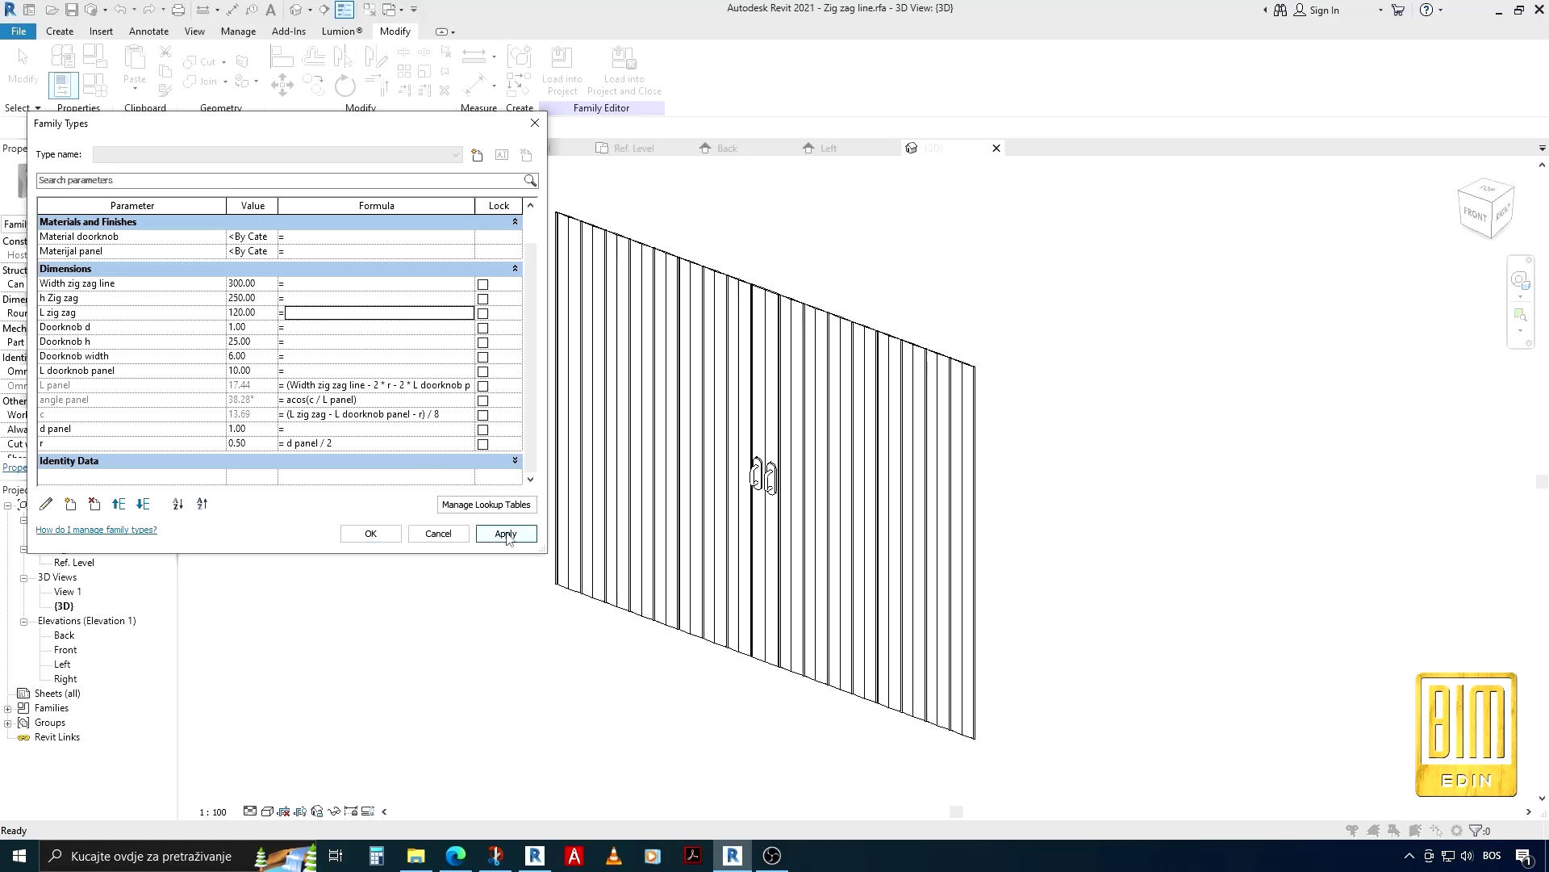
Shorten L zig zag to 80, then 40, and accept the family types
left_click(266, 312)
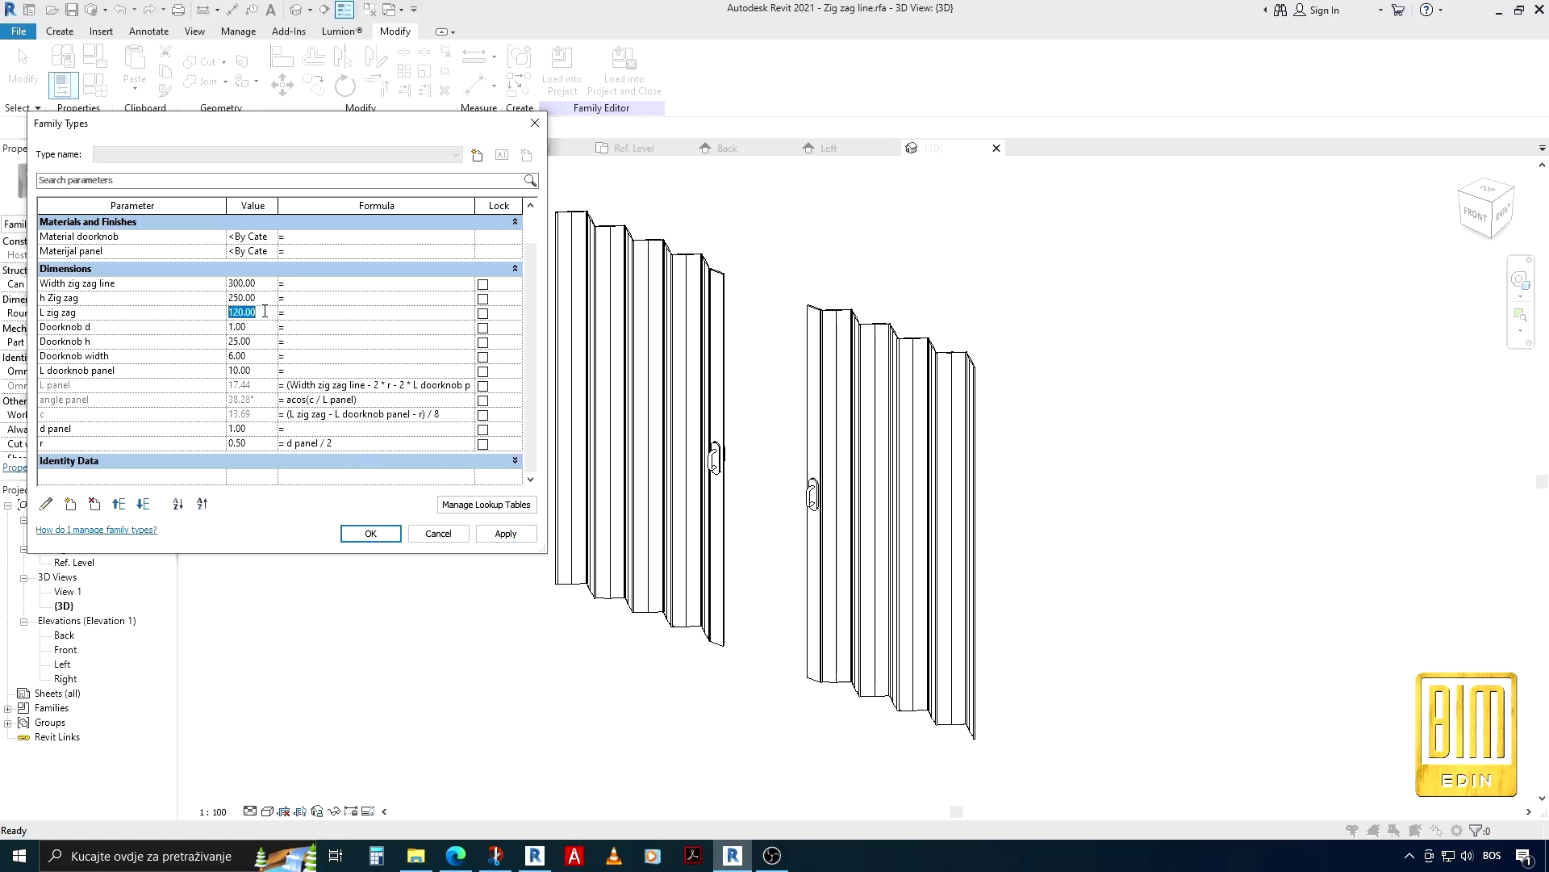
type("80")
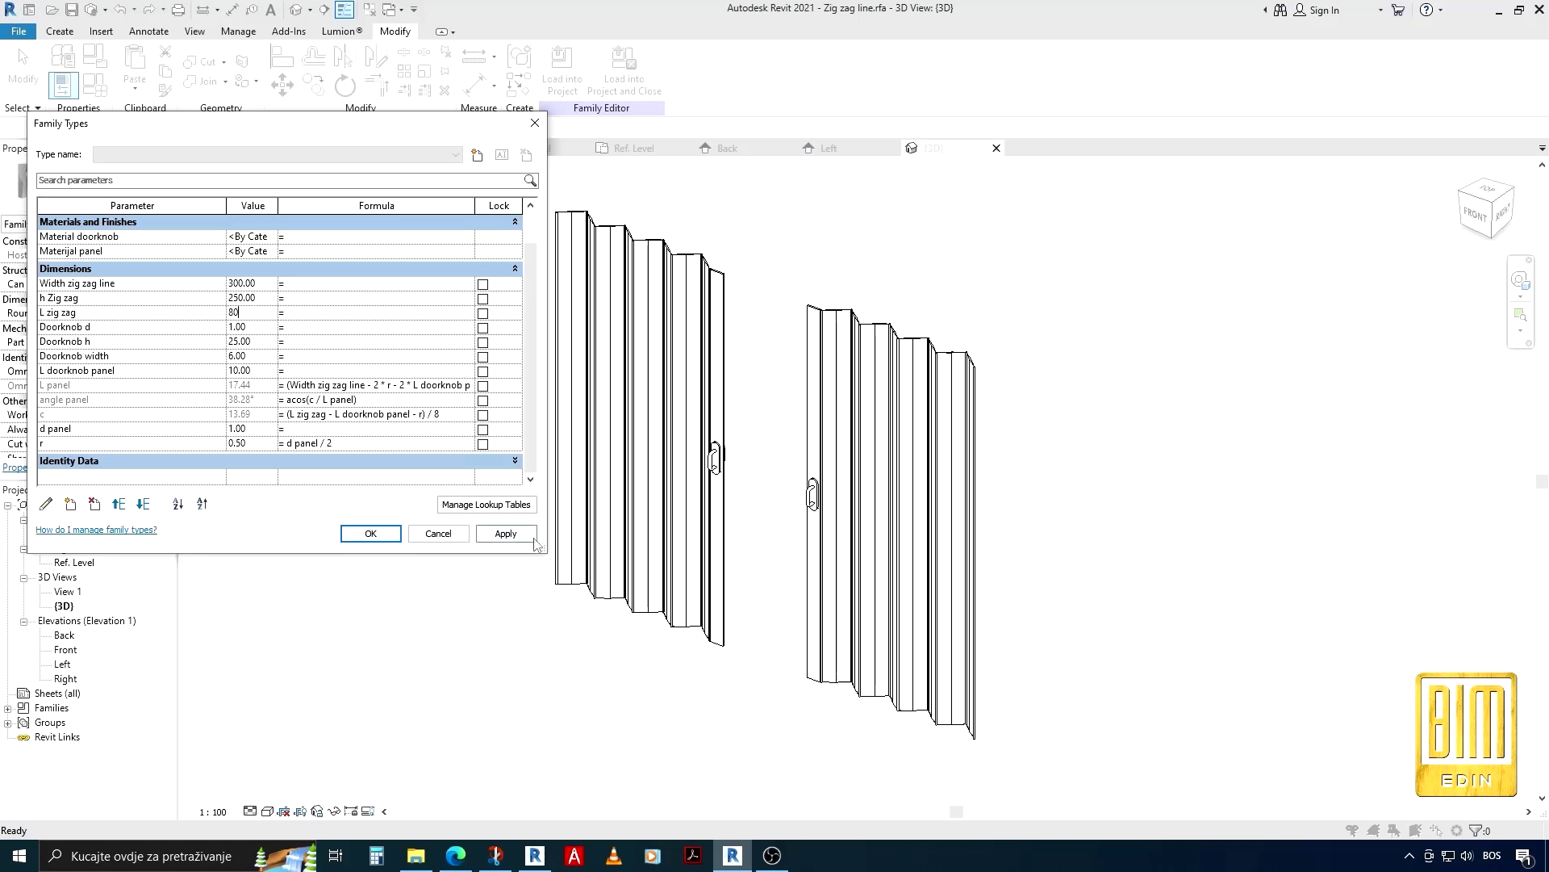
left_click(518, 536)
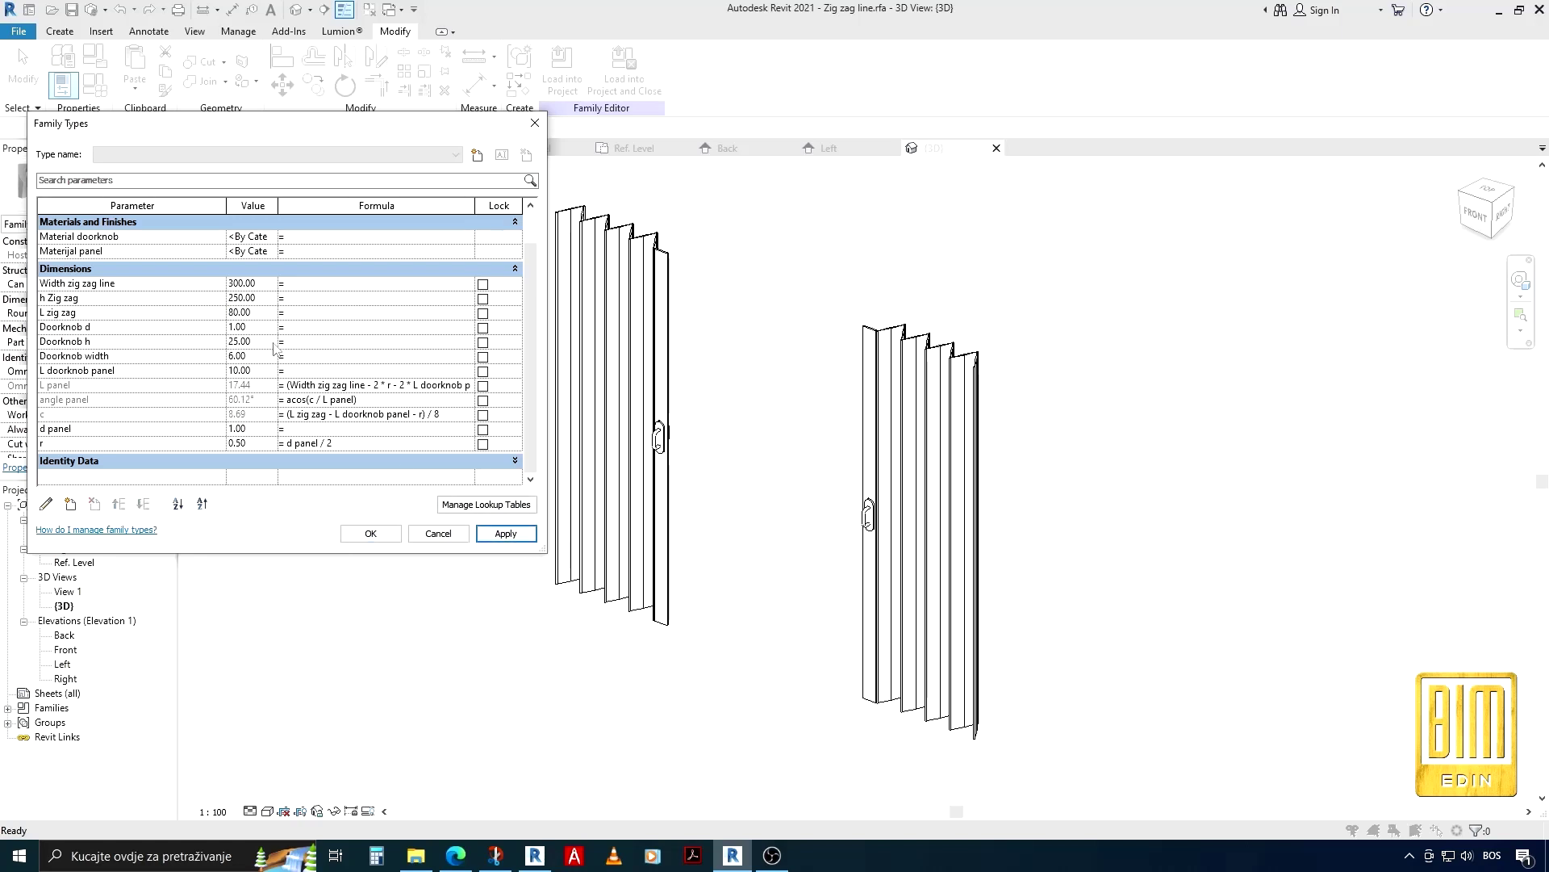
left_click(266, 312)
type("40")
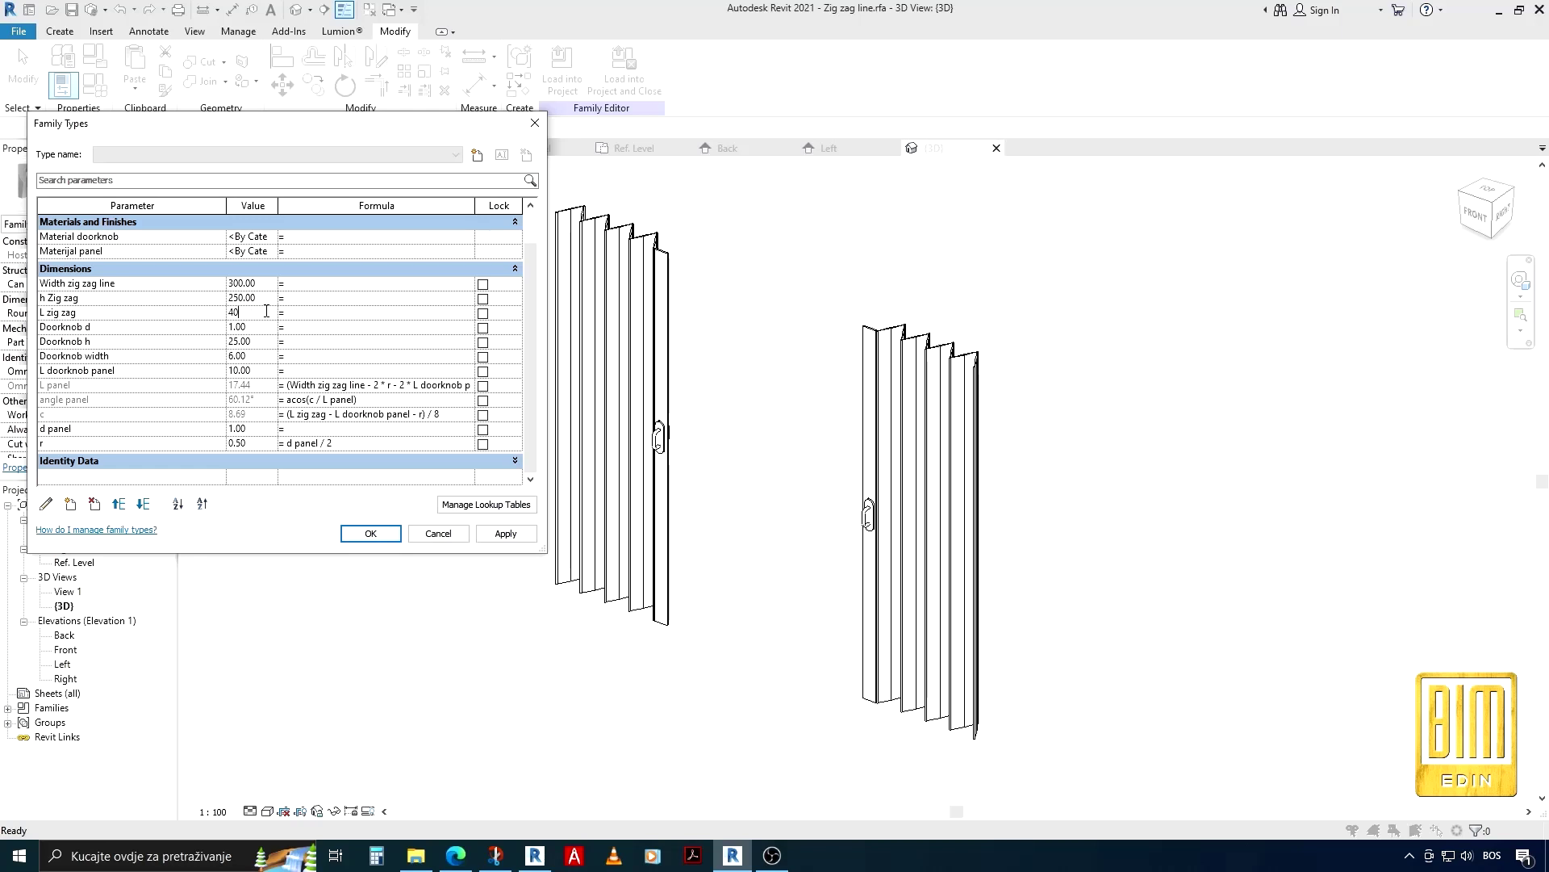
left_click(513, 536)
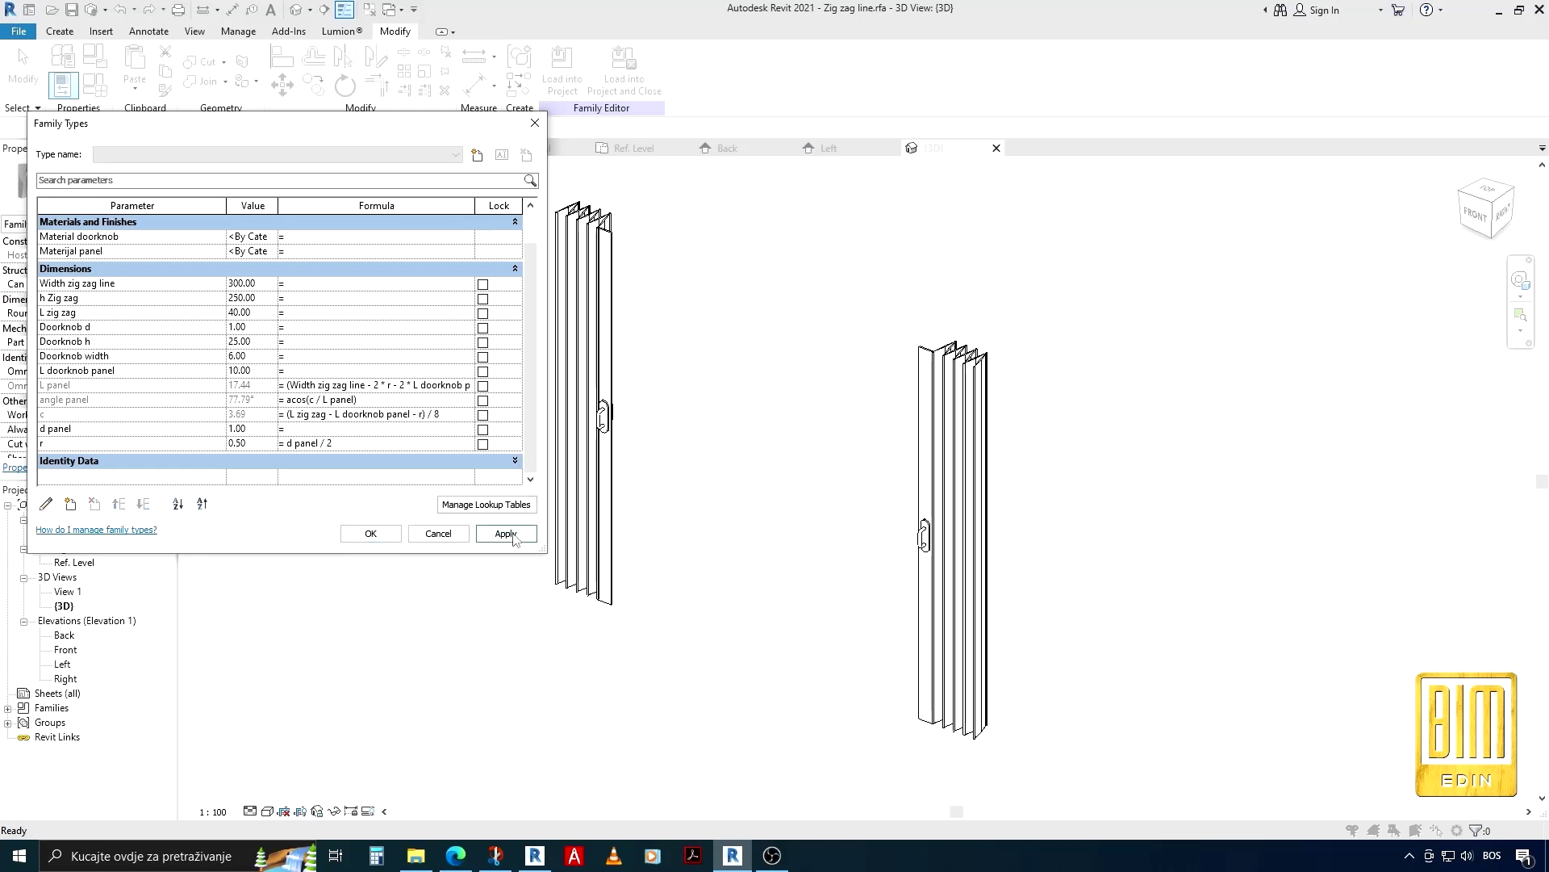
left_click(371, 533)
scroll(861, 550, "down", 1)
scroll(679, 528, "down", 1)
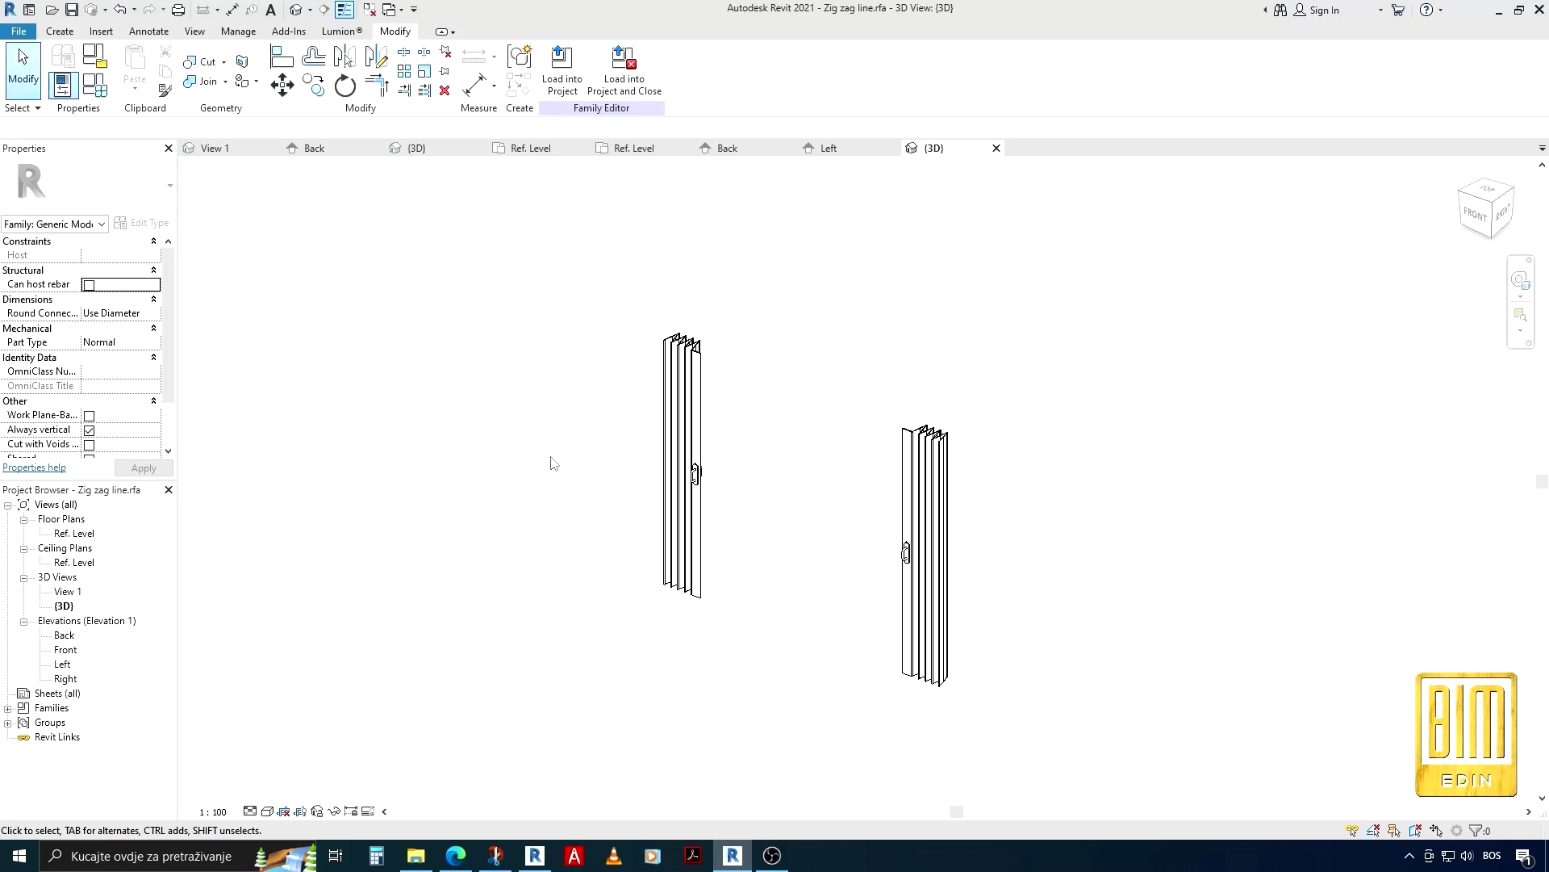